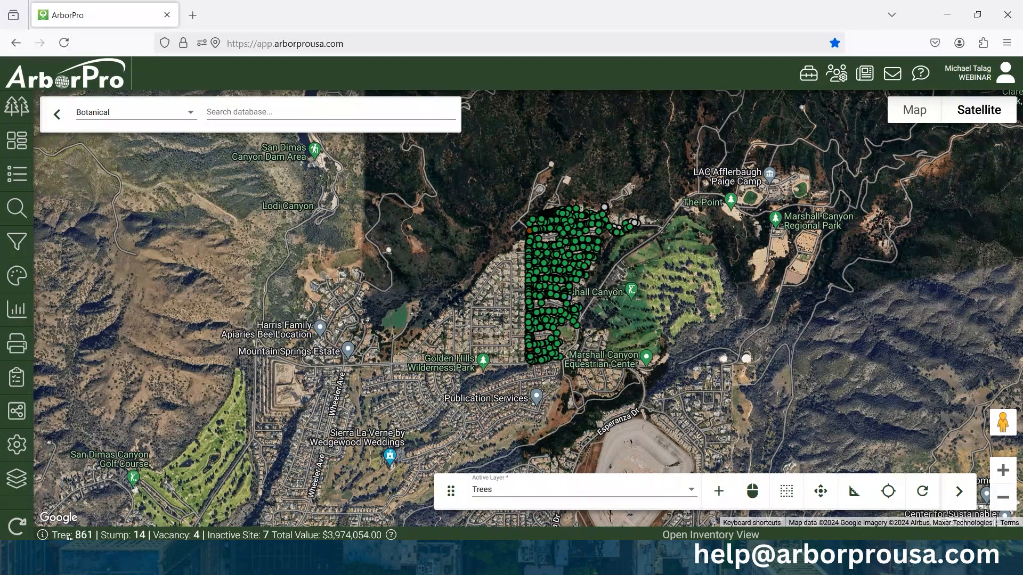
Step: Zoom the satellite map in on the tree rows along Brydon Rd
drag(518, 326, 389, 341)
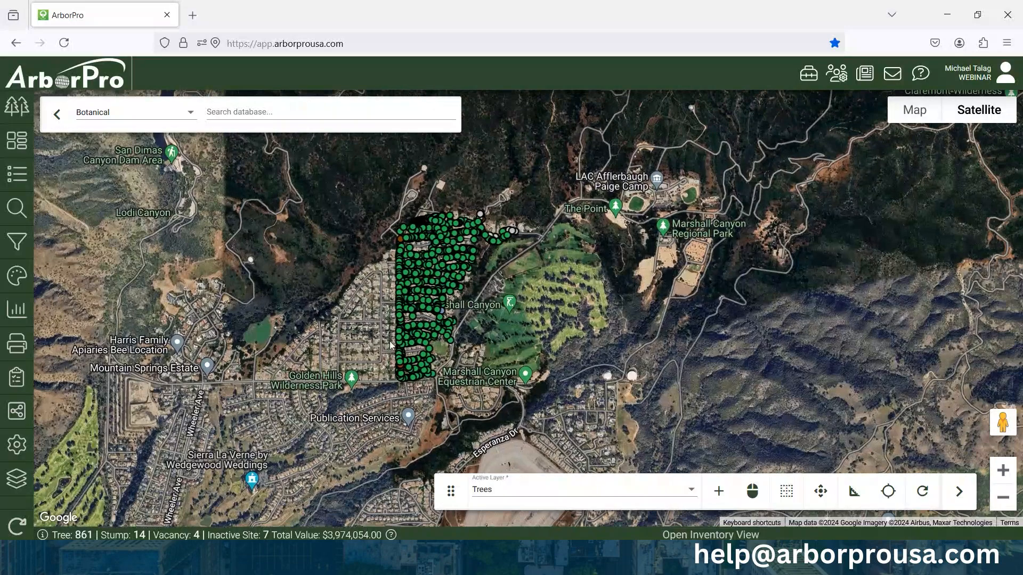
scroll(389, 341, up, 1)
scroll(410, 344, up, 1)
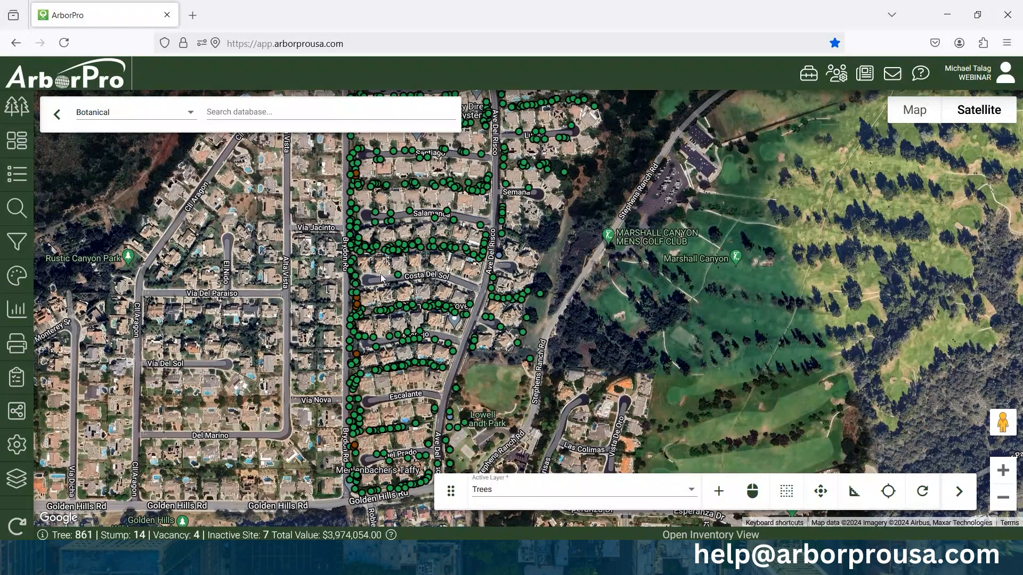
drag(333, 280, 298, 320)
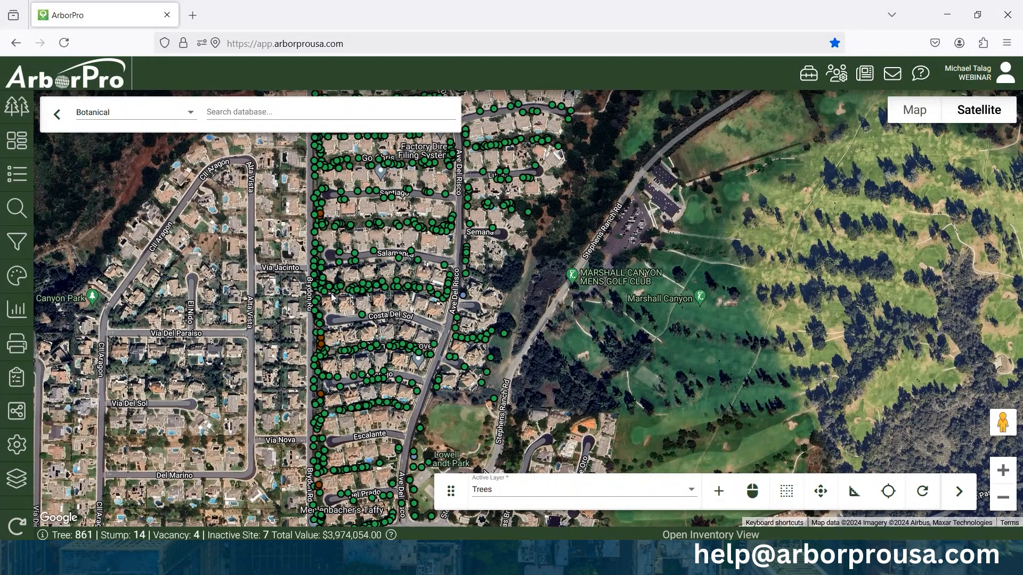
scroll(298, 320, up, 3)
scroll(217, 374, up, 2)
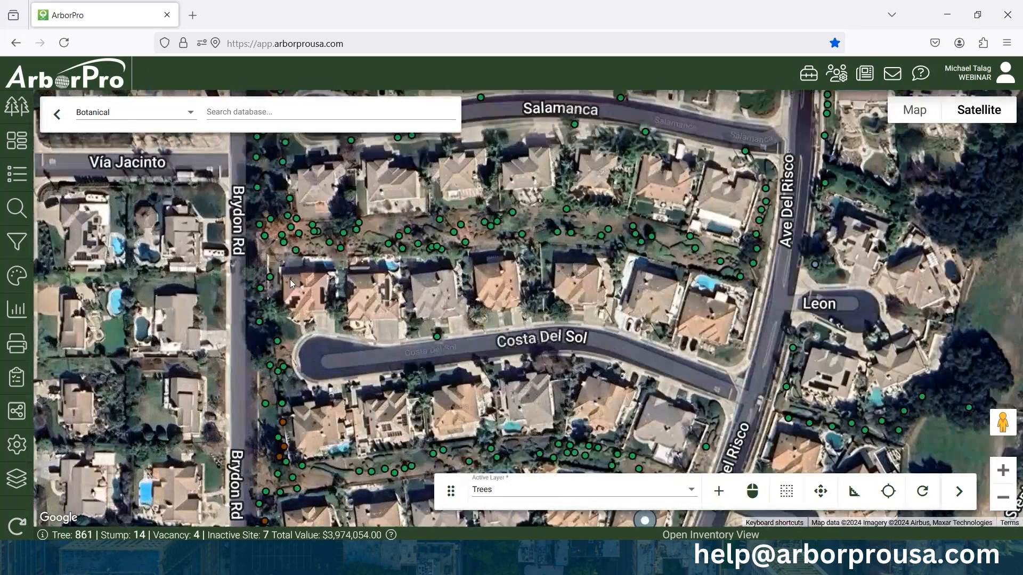
Step: Pan past Costa Del Sol and Abadejo to show Escalante, Lowell Brandt Park and Del Prado
drag(289, 279, 271, 291)
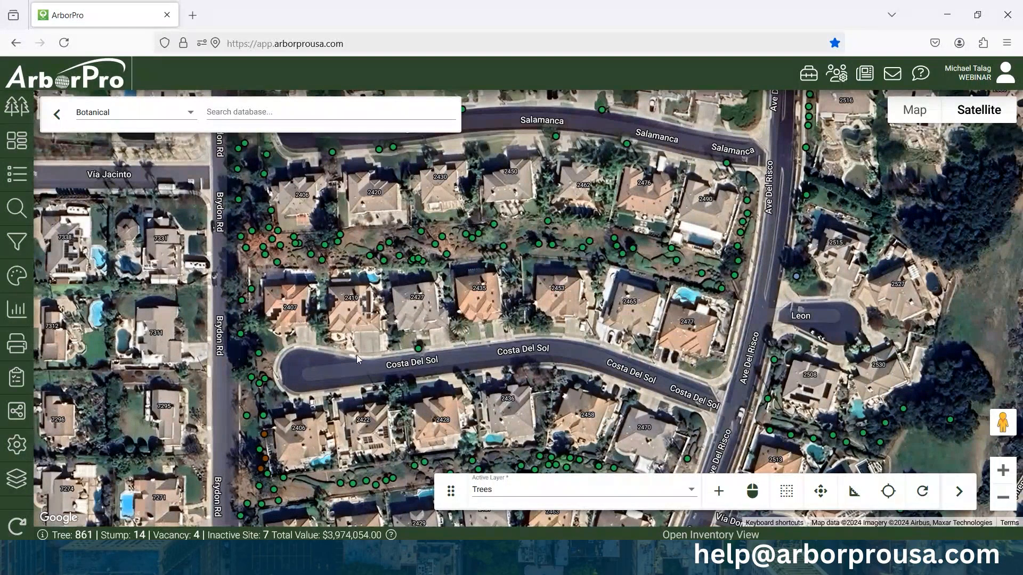
drag(357, 355, 355, 192)
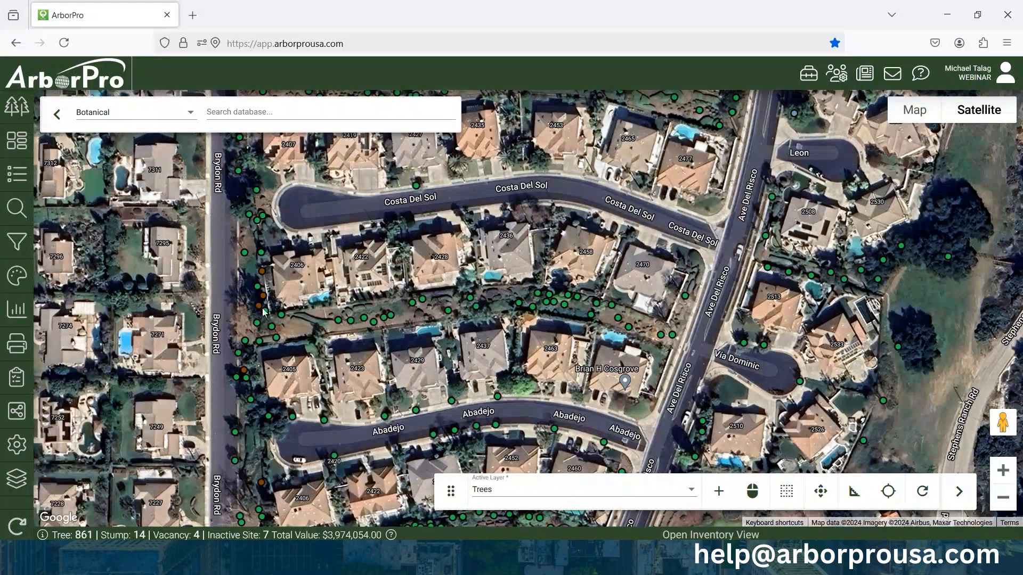
drag(841, 464, 683, 215)
drag(540, 348, 570, 170)
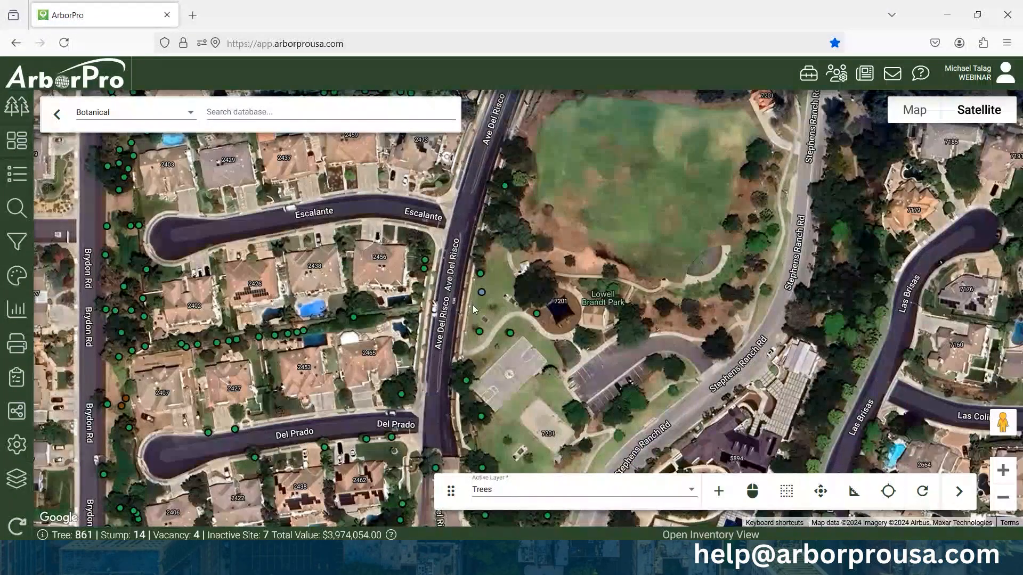
drag(463, 270, 440, 287)
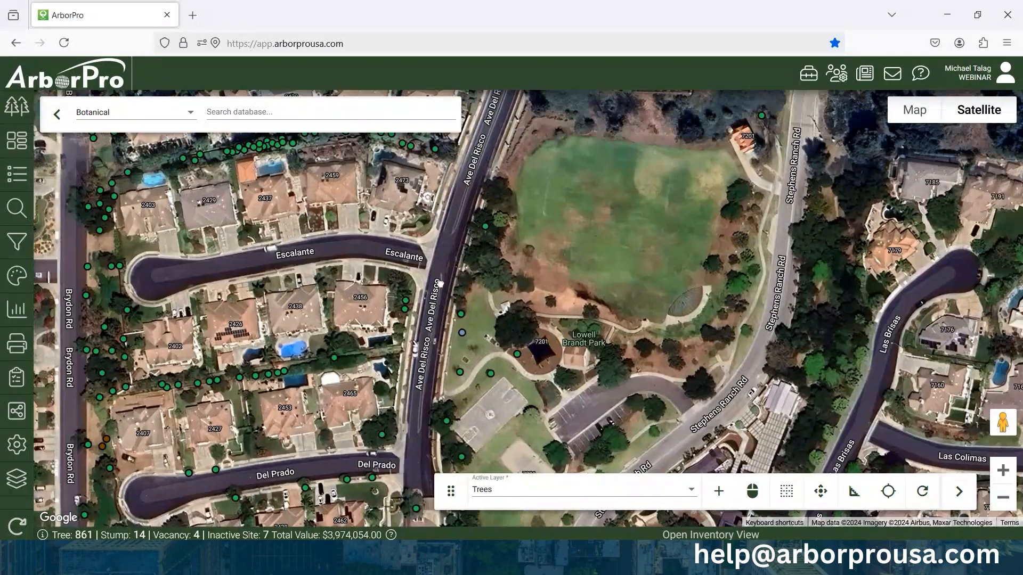
scroll(441, 287, down, 2)
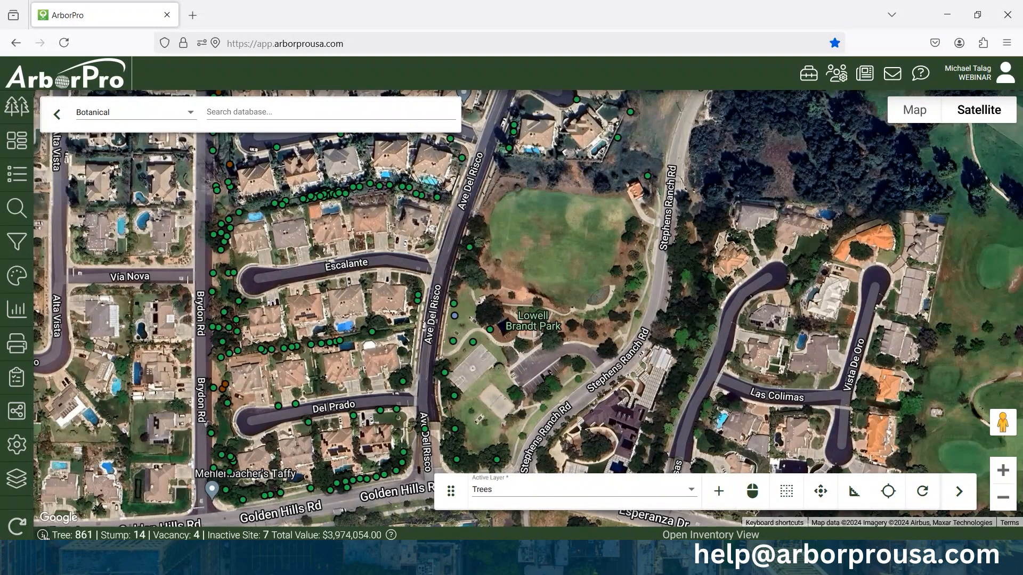
Step: Summarize the tree inventory by the Recommended Maintenance field
click(44, 535)
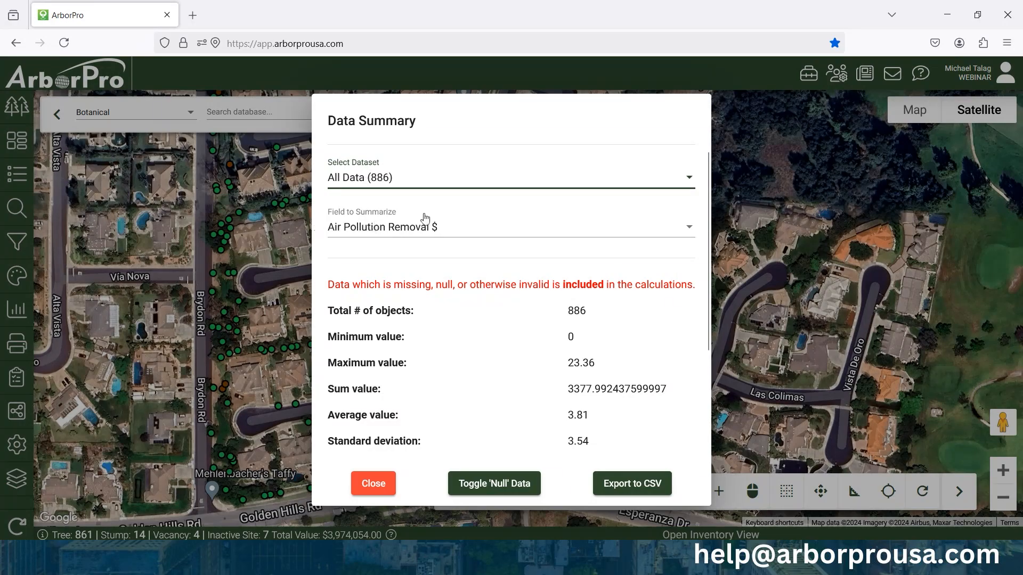
click(390, 226)
scroll(413, 248, down, 10)
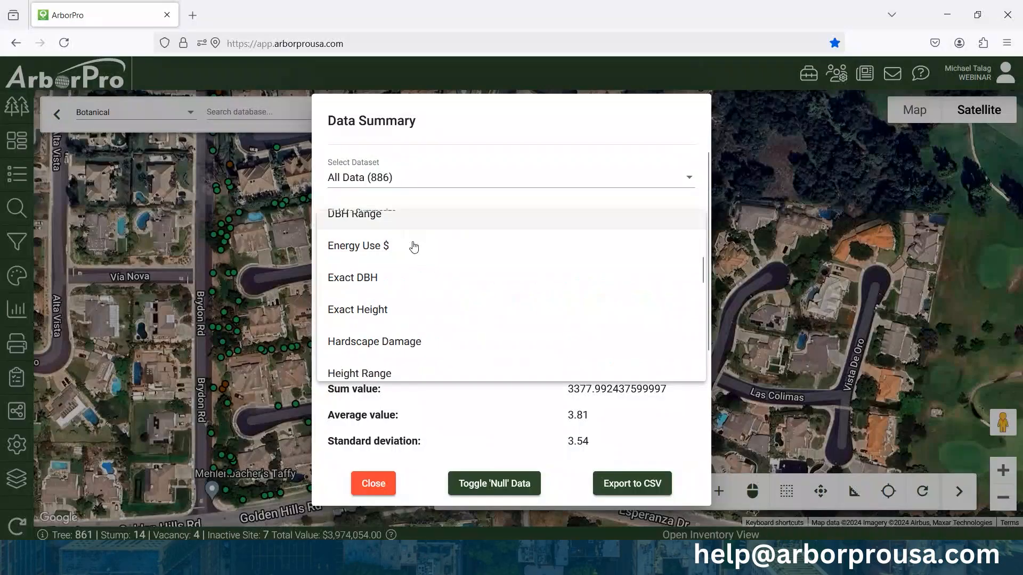
scroll(418, 260, down, 3)
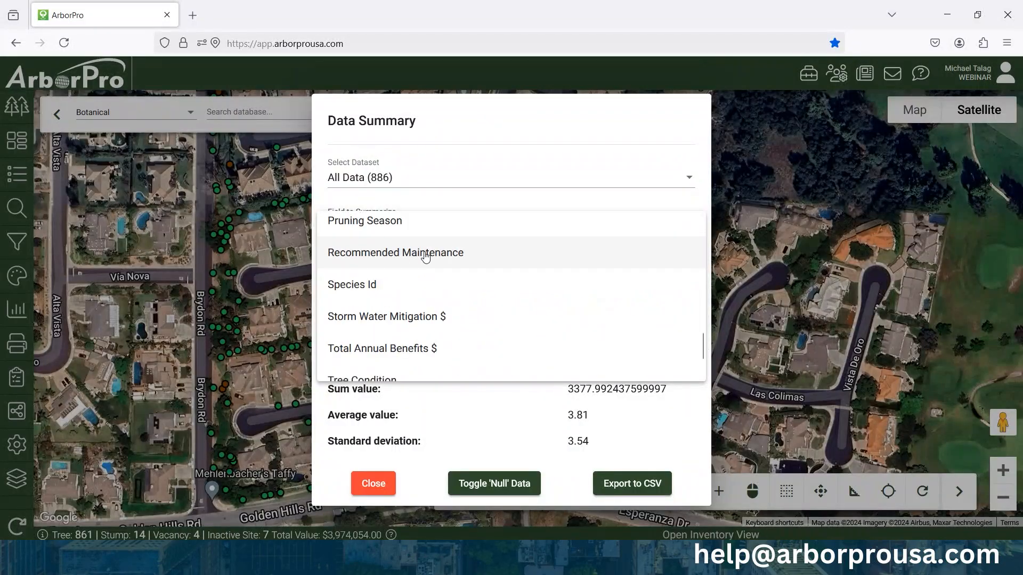
click(418, 251)
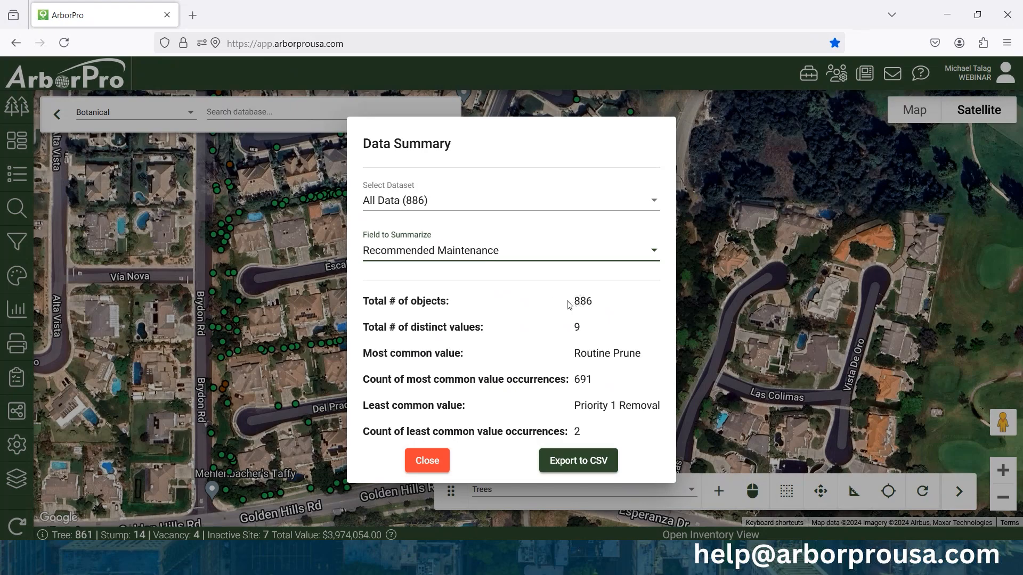
Step: Check the 886-record and 9-value counts and the CSV export options, then close the summary
drag(570, 301, 629, 308)
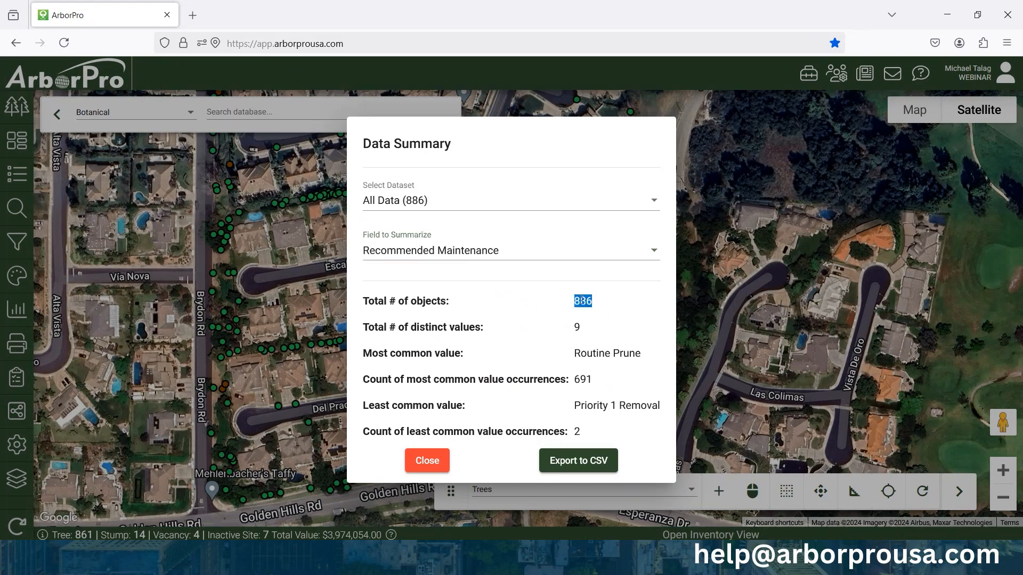
click(446, 301)
drag(572, 325, 596, 324)
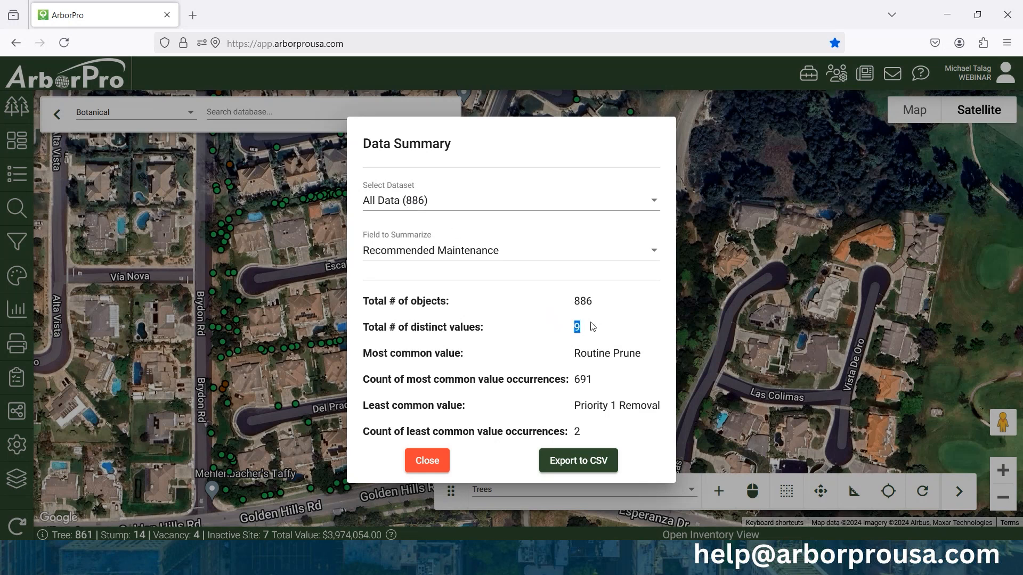
click(577, 356)
click(575, 467)
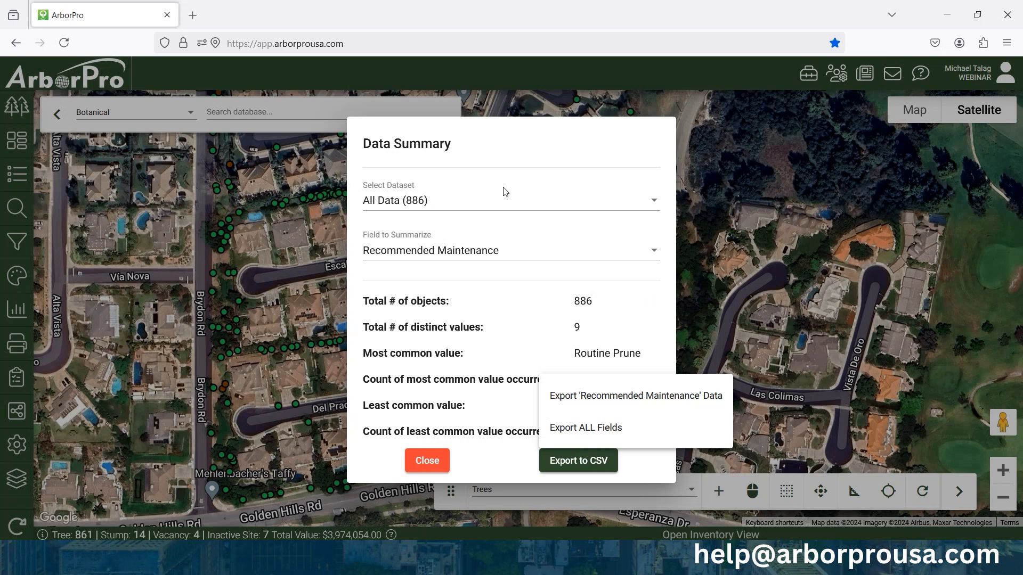
click(498, 316)
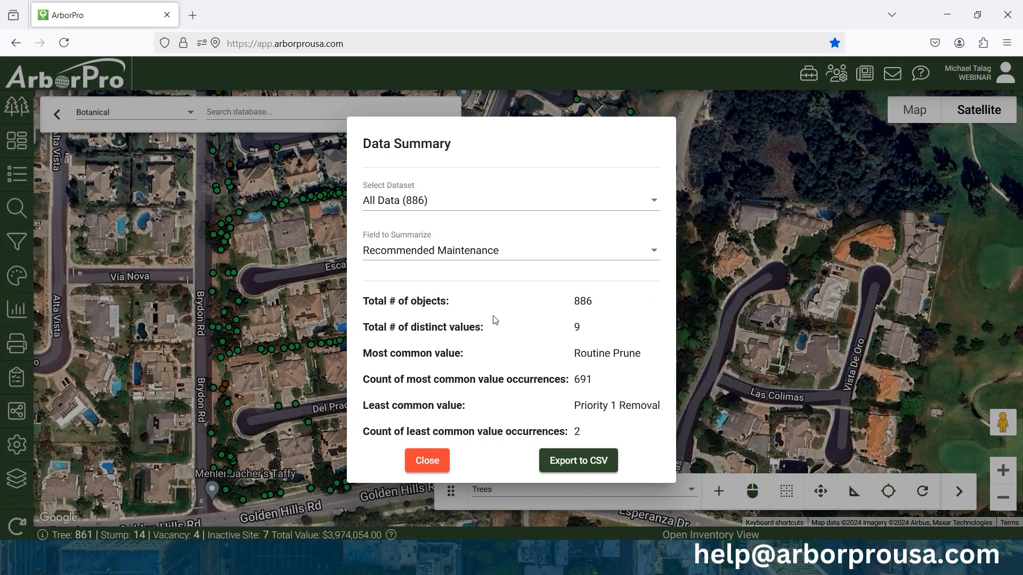
click(428, 461)
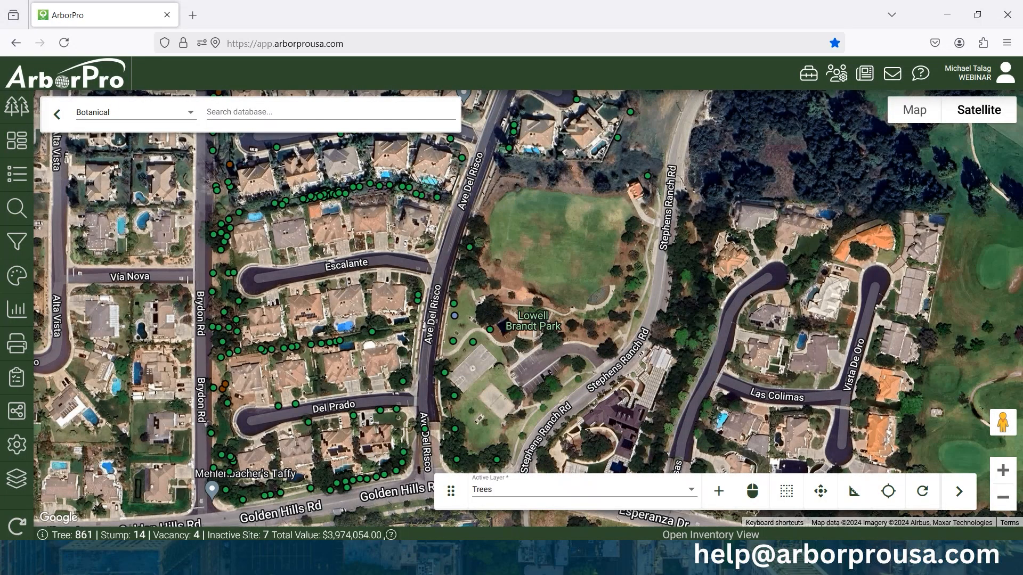
click(391, 536)
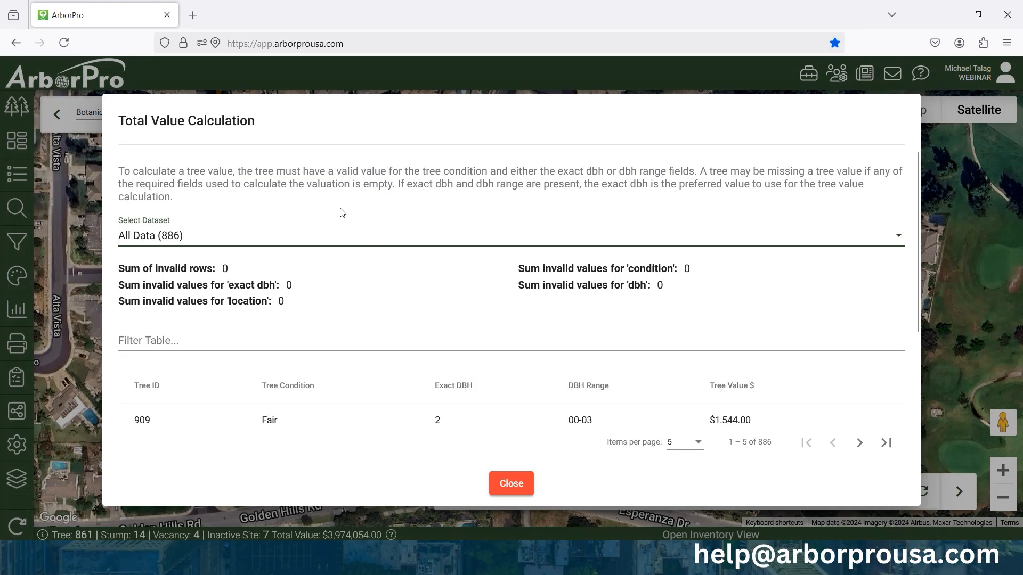
scroll(250, 254, down, 2)
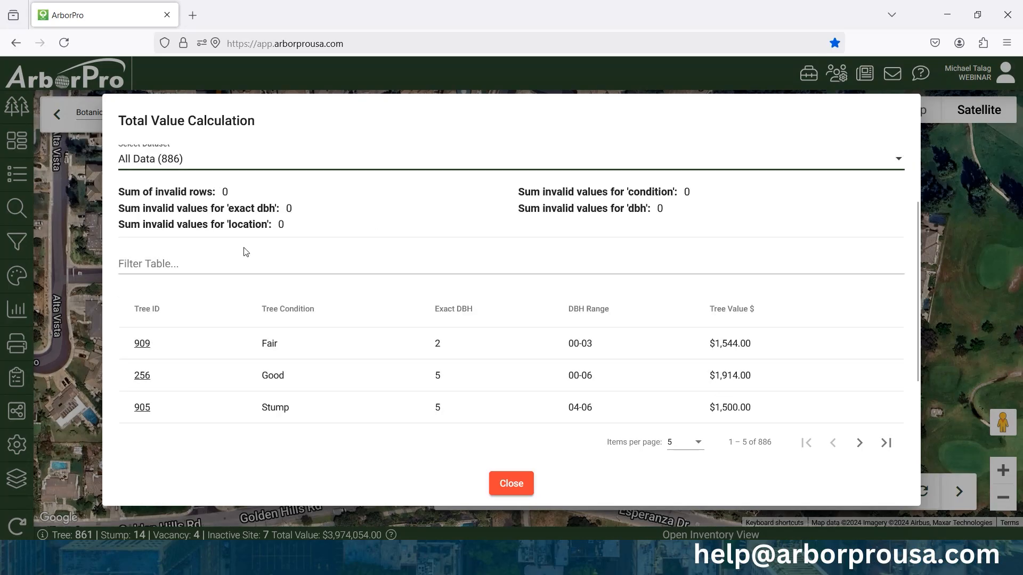
scroll(246, 252, up, 2)
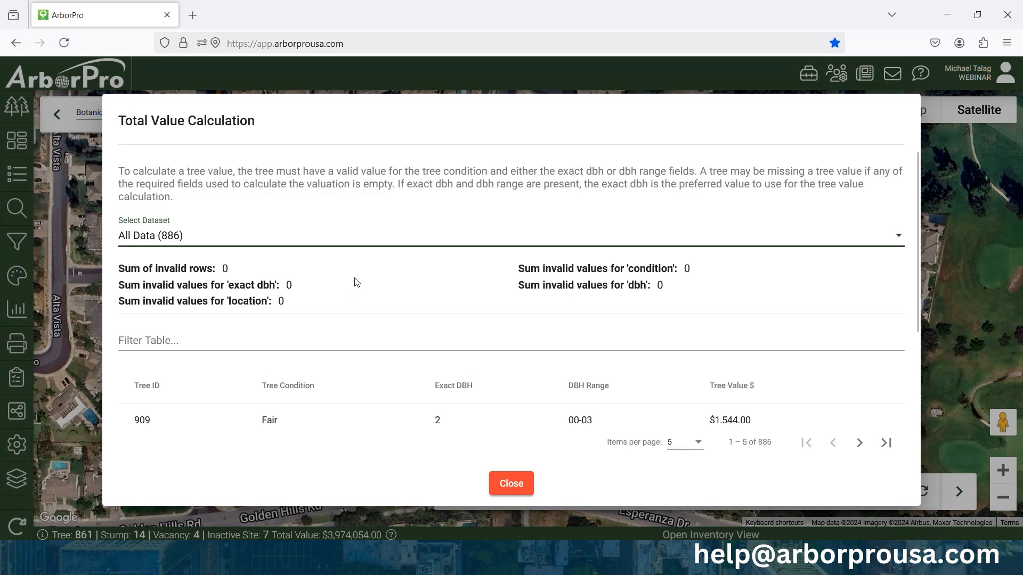
scroll(424, 298, down, 3)
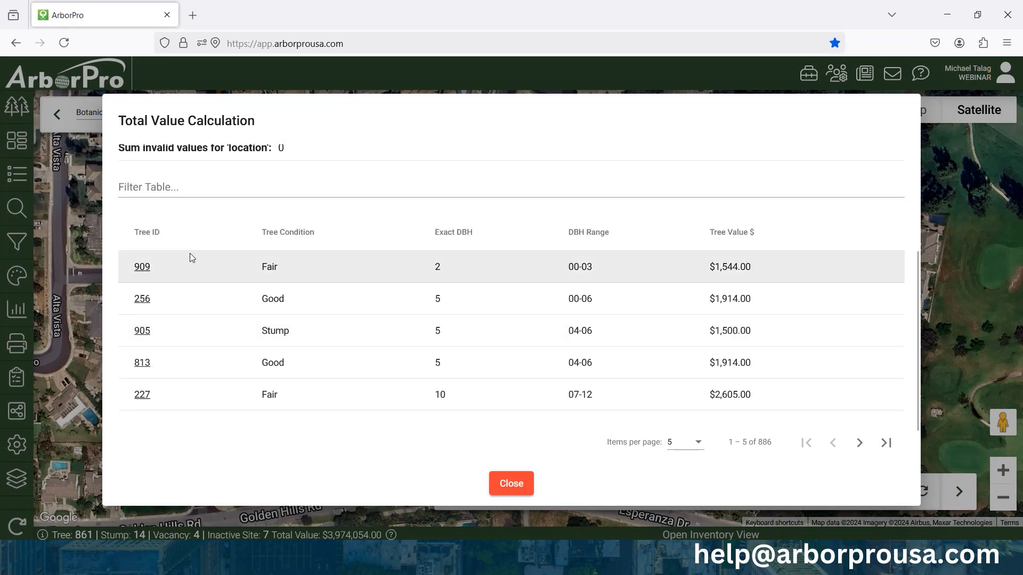
scroll(699, 373, down, 1)
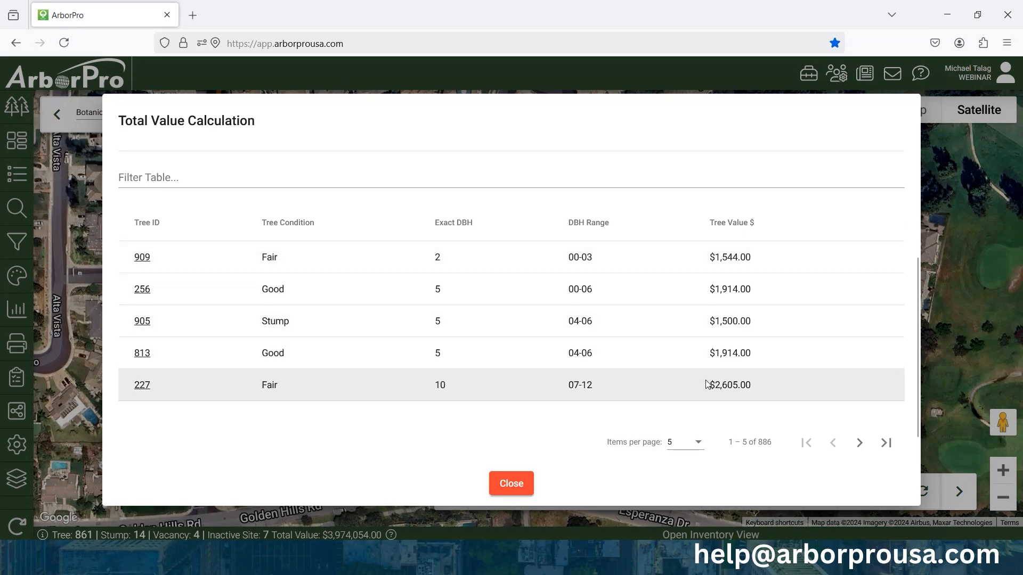
click(514, 484)
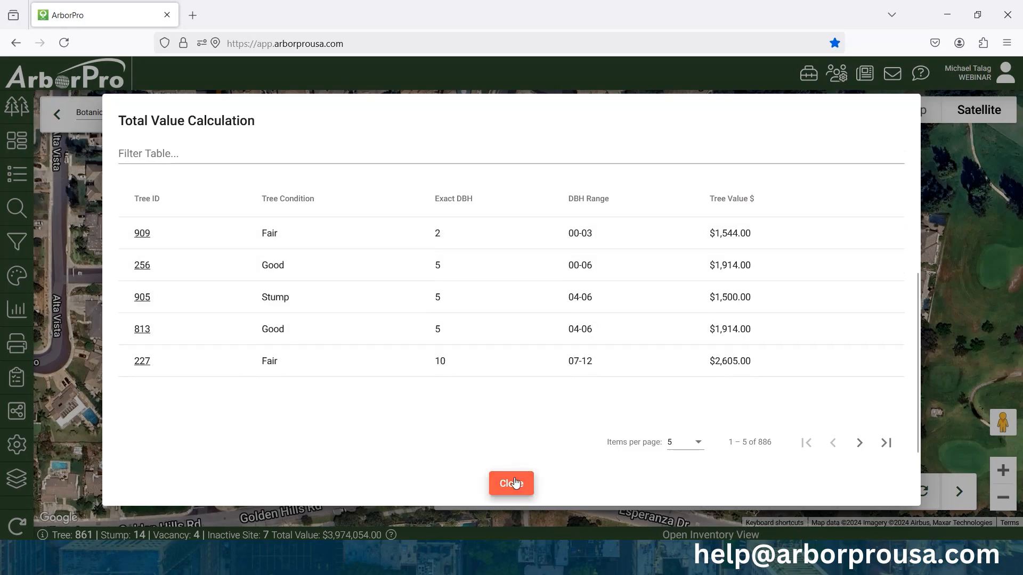
Step: Zoom to Golden Hills Rd and open tree 127, a Coast Live Oak with DBH 17
click(514, 484)
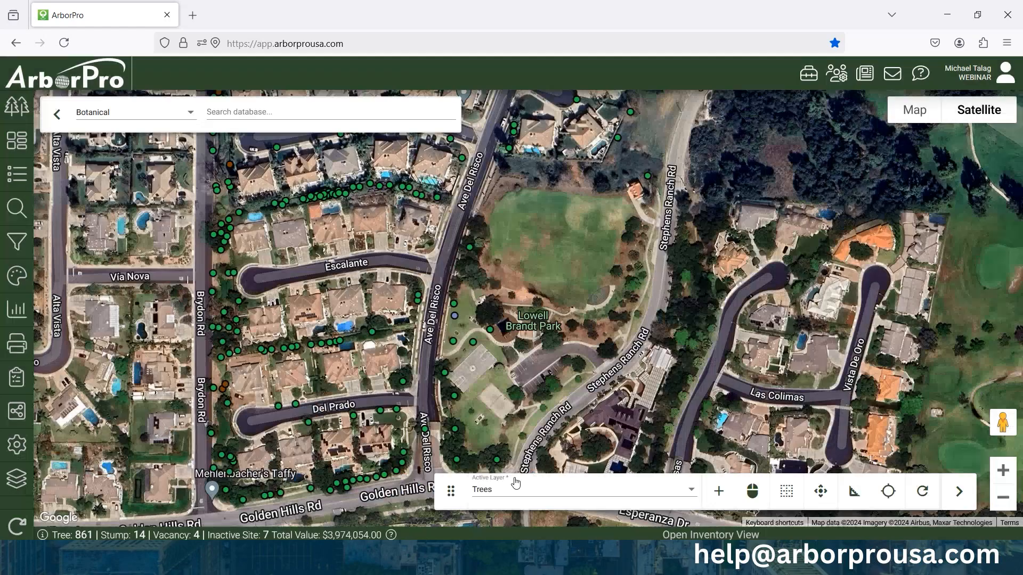
drag(487, 377, 500, 310)
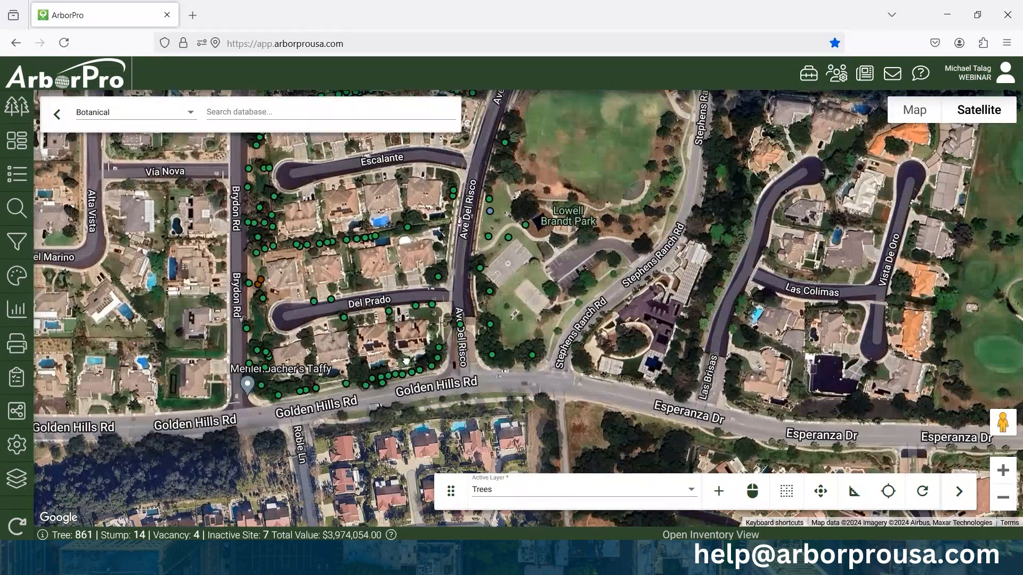
drag(406, 361, 412, 320)
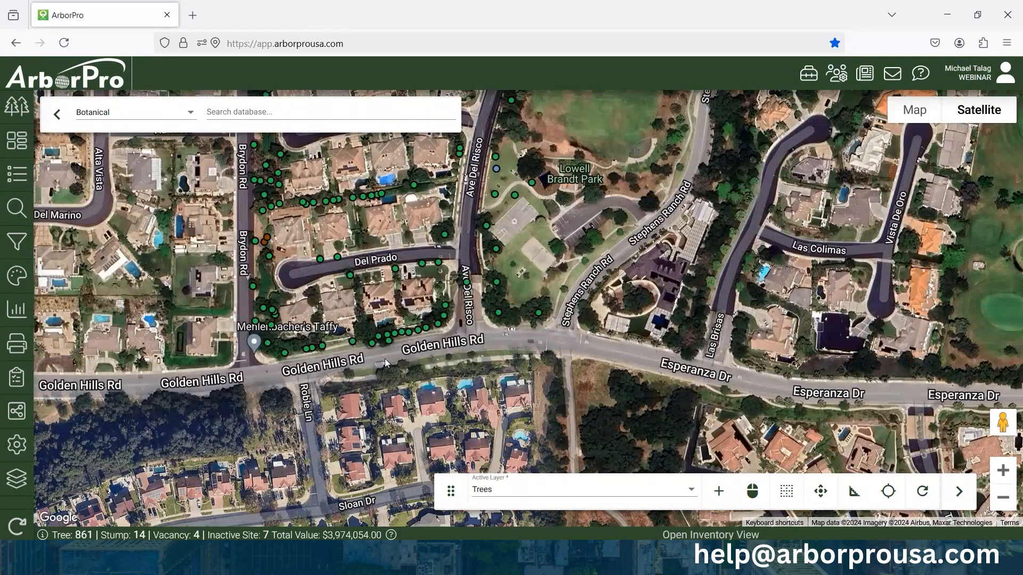
scroll(384, 360, up, 1)
scroll(397, 355, up, 1)
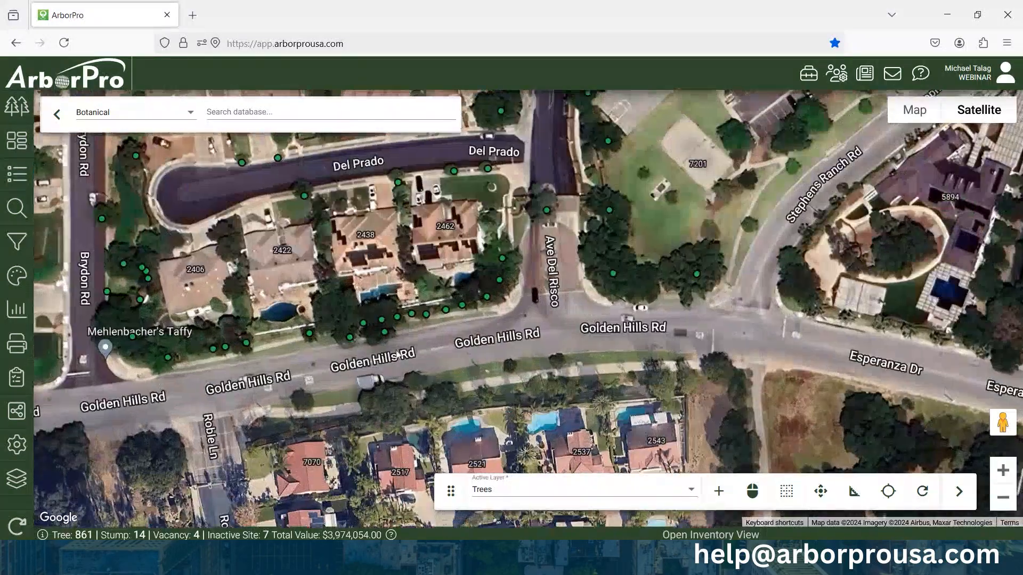
scroll(397, 355, up, 1)
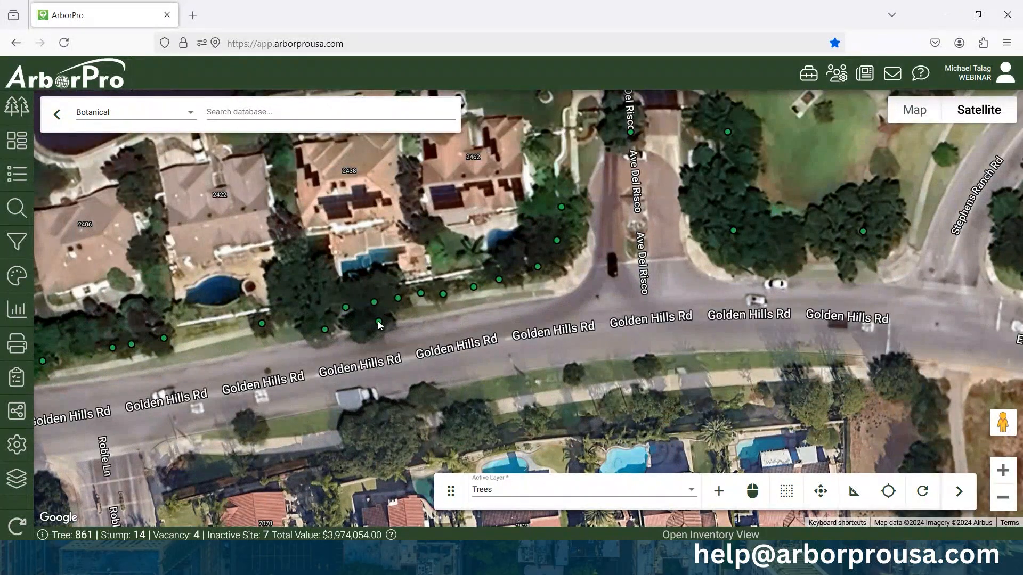
click(378, 321)
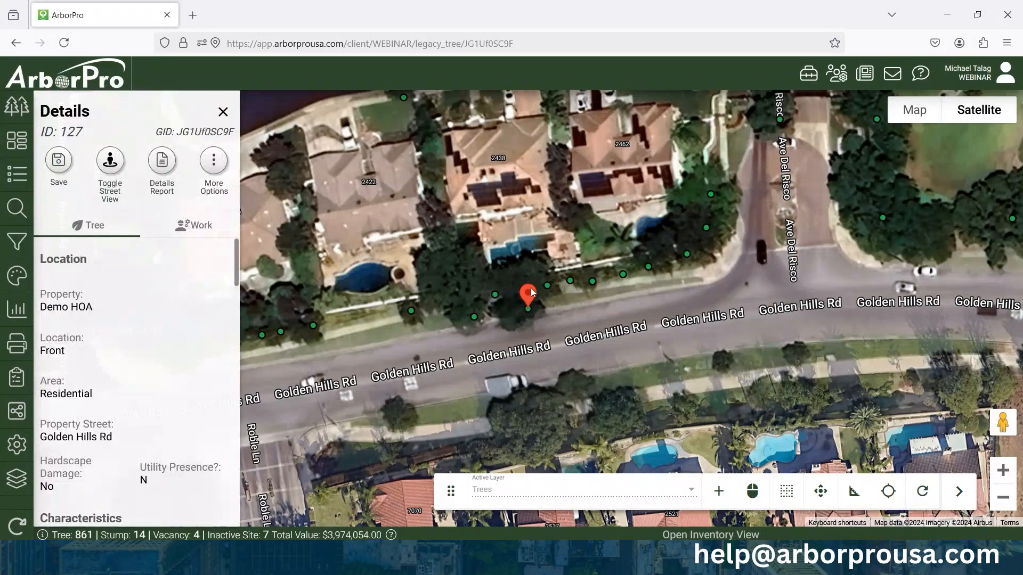
scroll(530, 292, up, 2)
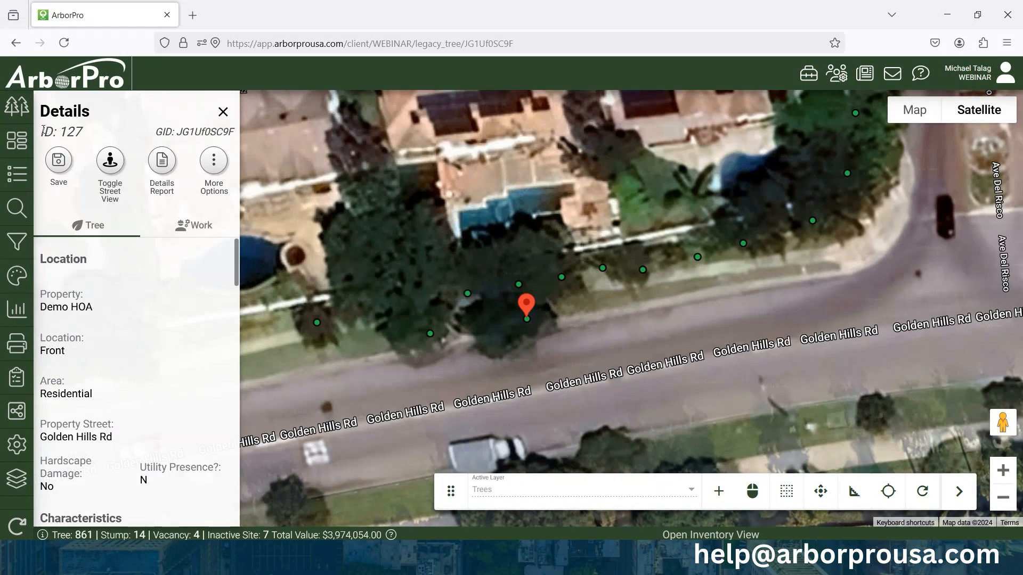
drag(41, 132, 87, 135)
click(78, 132)
scroll(131, 285, down, 2)
scroll(127, 296, up, 2)
scroll(111, 376, down, 3)
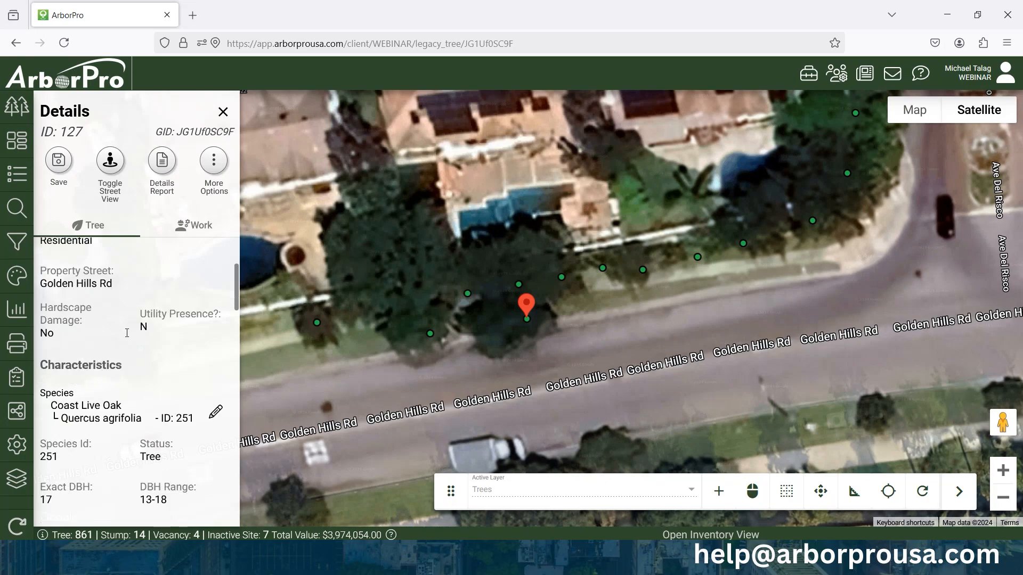
scroll(127, 333, down, 1)
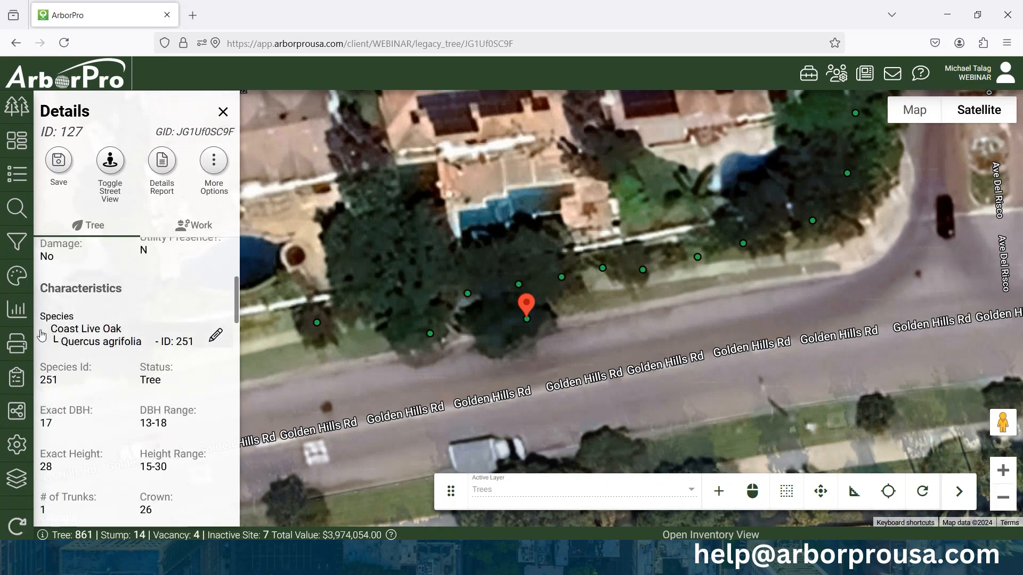
scroll(64, 347, down, 1)
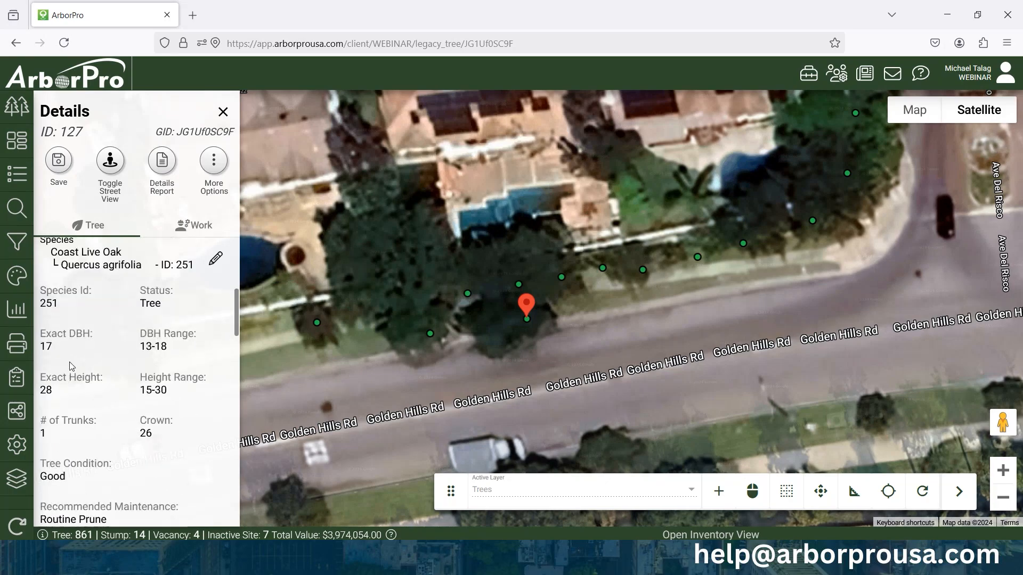
scroll(106, 340, down, 1)
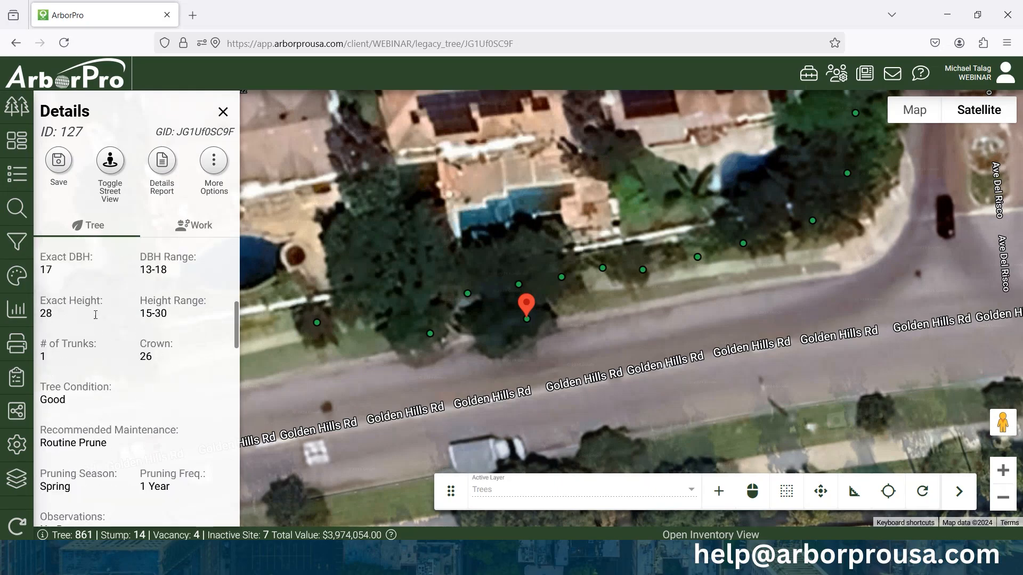
scroll(96, 322, down, 1)
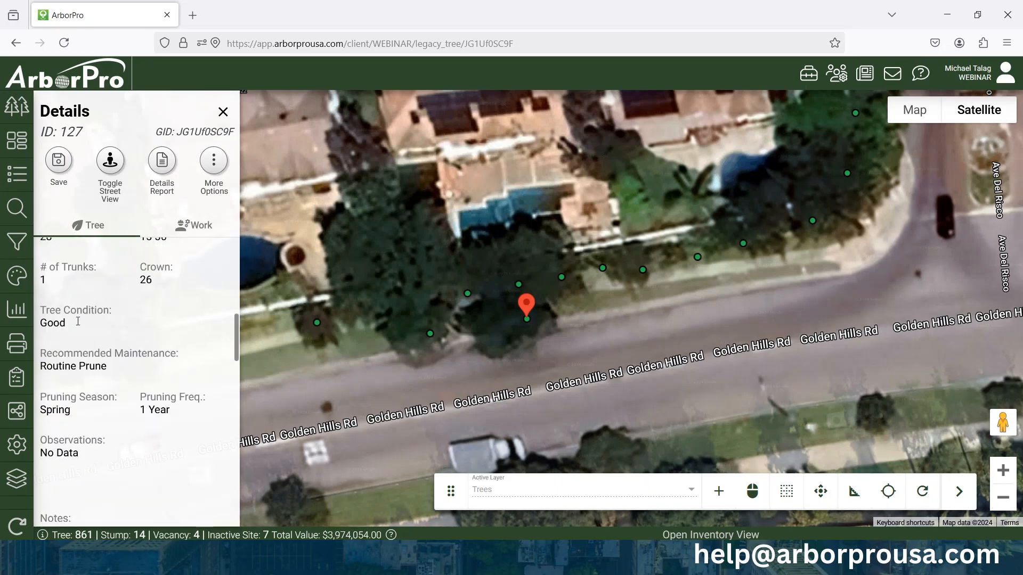
scroll(121, 360, down, 1)
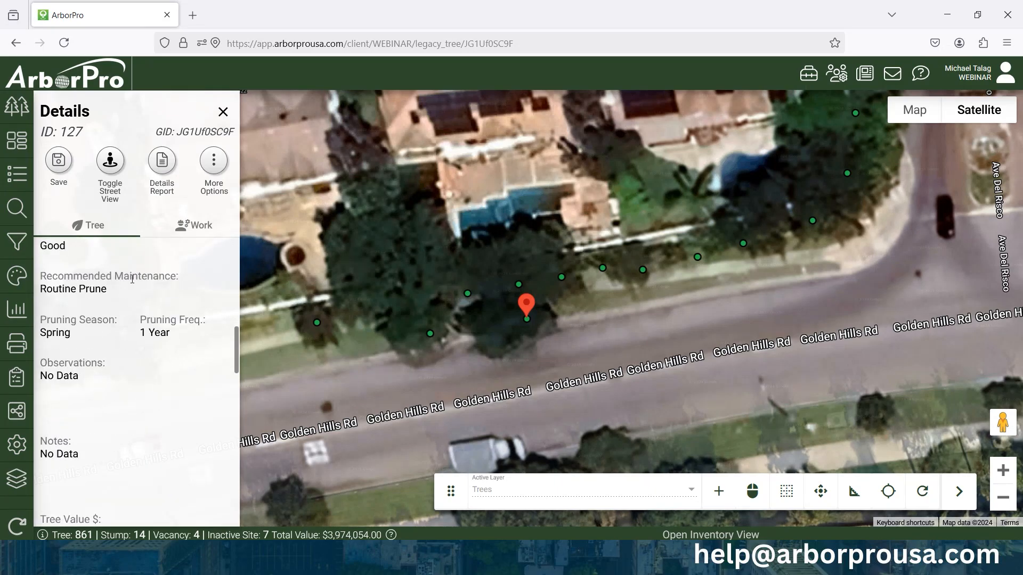
scroll(128, 293, down, 1)
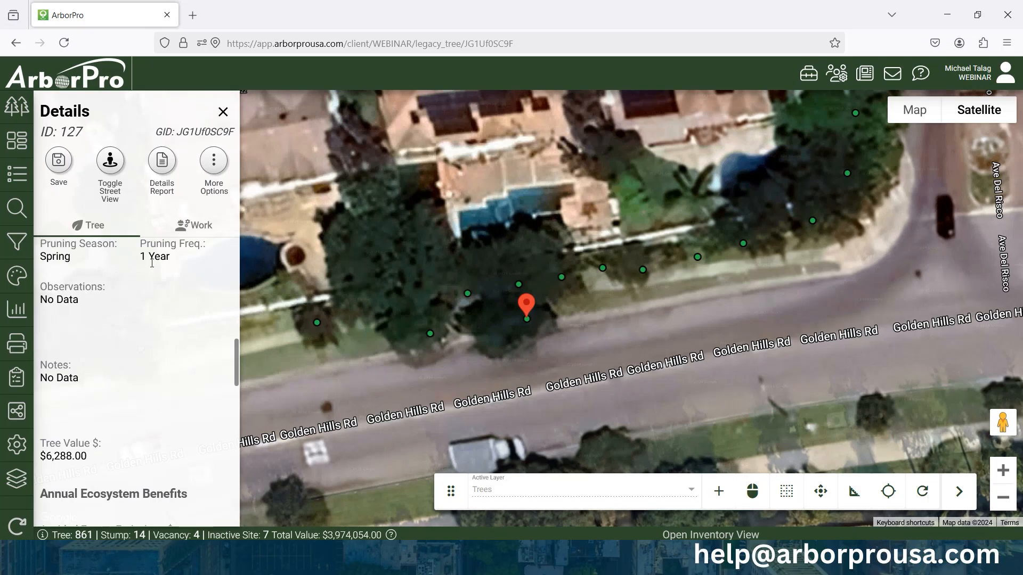
click(73, 378)
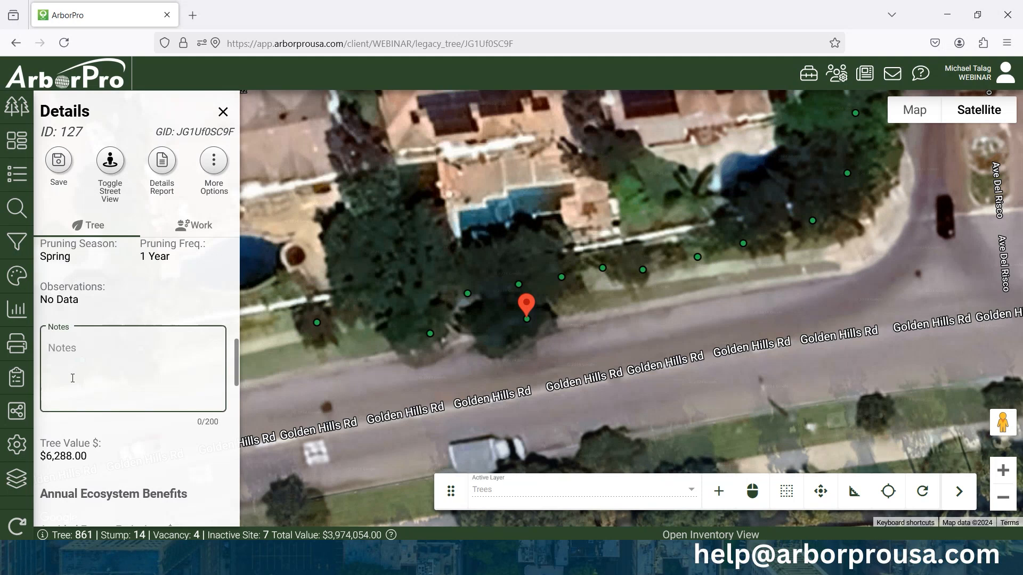
scroll(80, 378, down, 1)
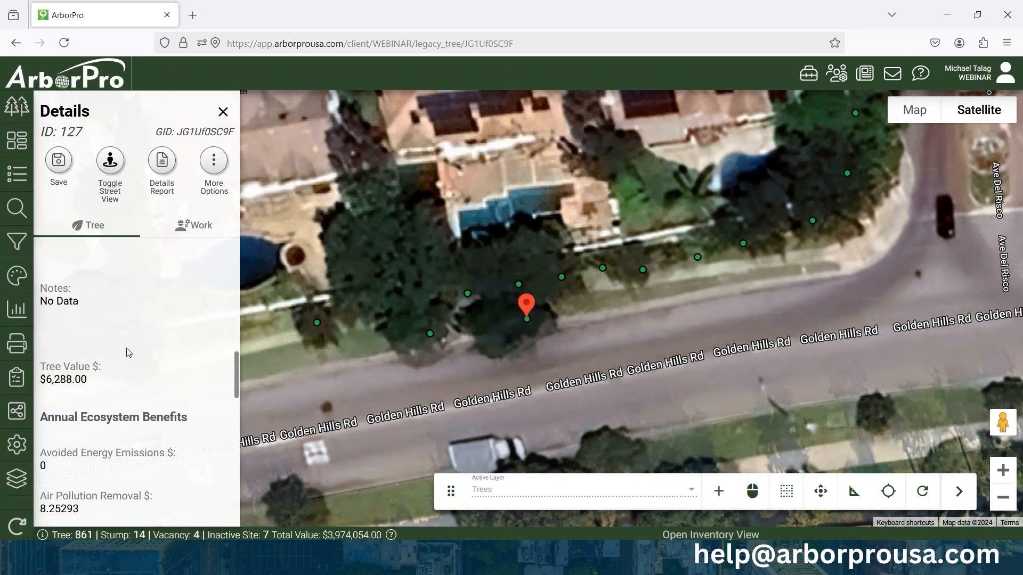
scroll(129, 353, down, 3)
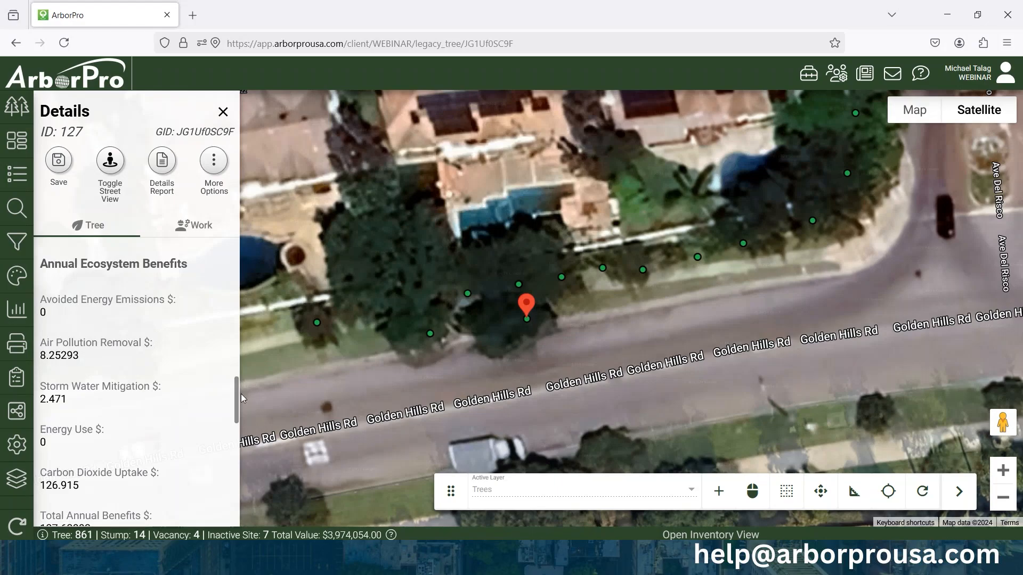
scroll(235, 395, down, 1)
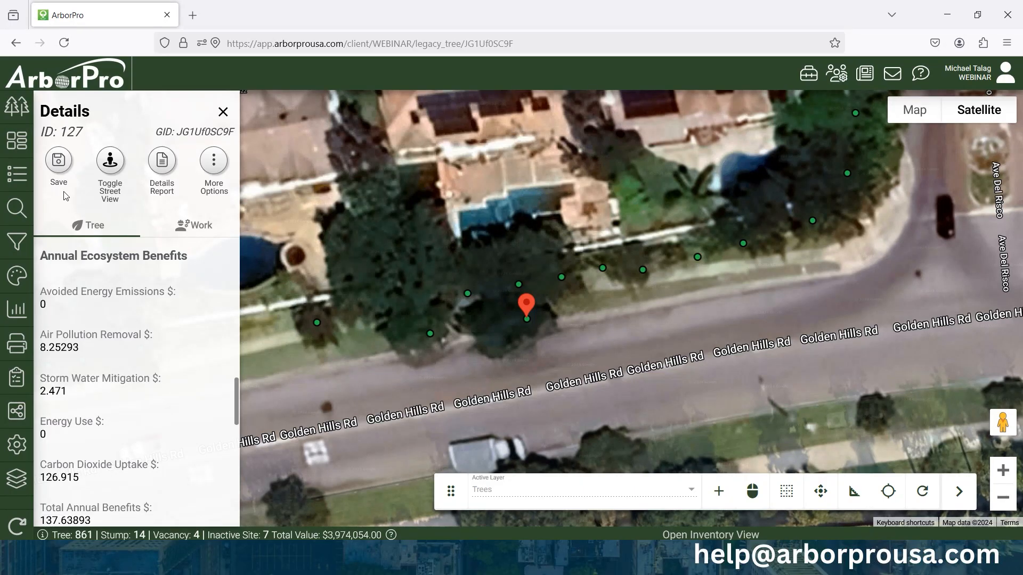
scroll(126, 342, down, 3)
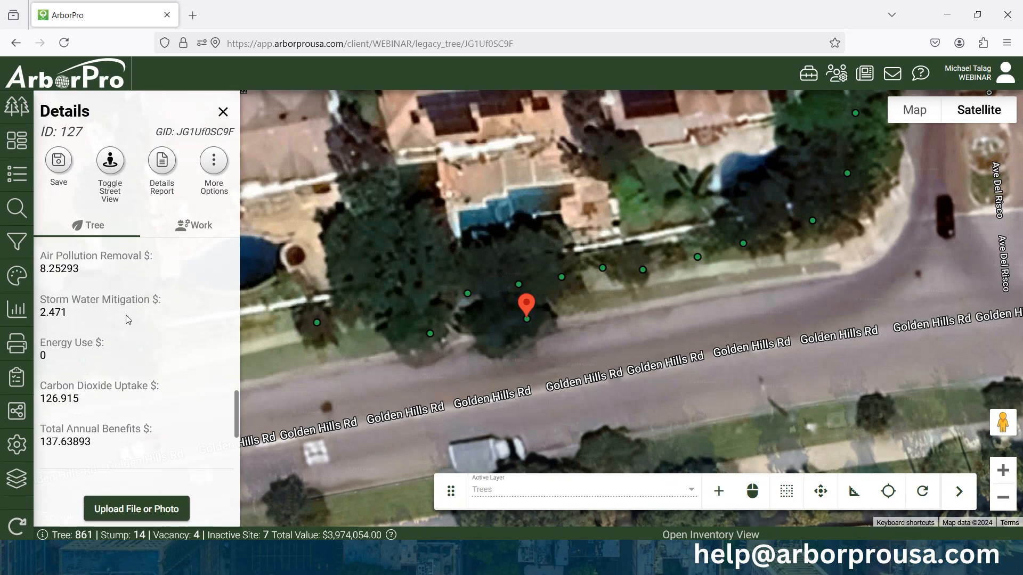
scroll(138, 314, down, 6)
scroll(139, 313, down, 3)
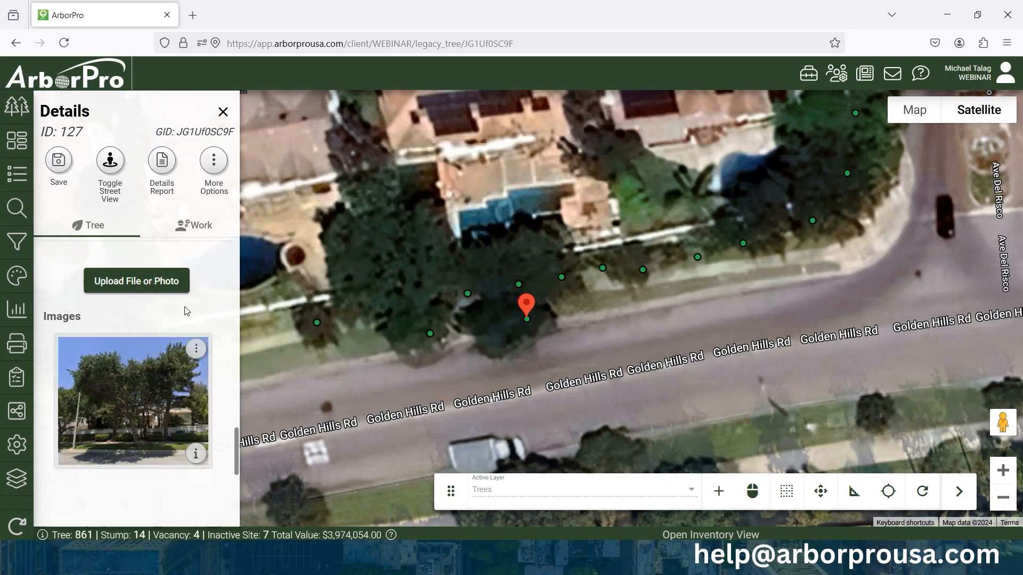
drag(238, 448, 239, 444)
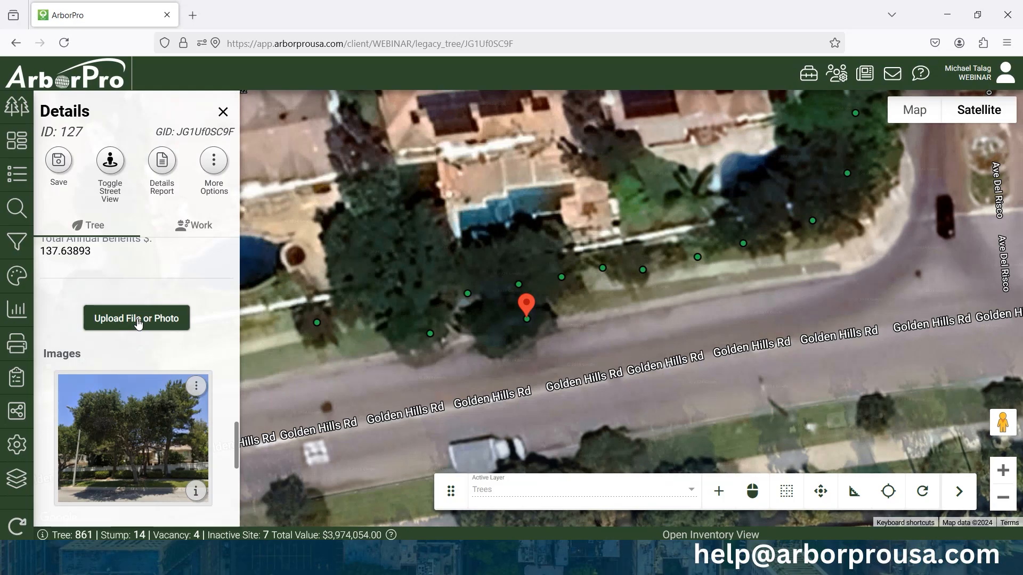
scroll(140, 325, down, 5)
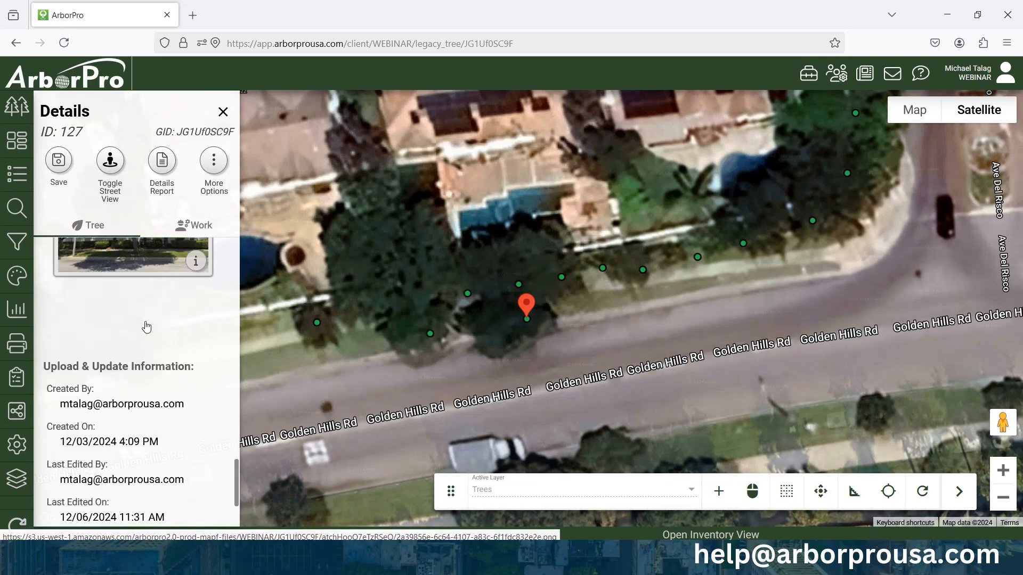
scroll(147, 326, down, 2)
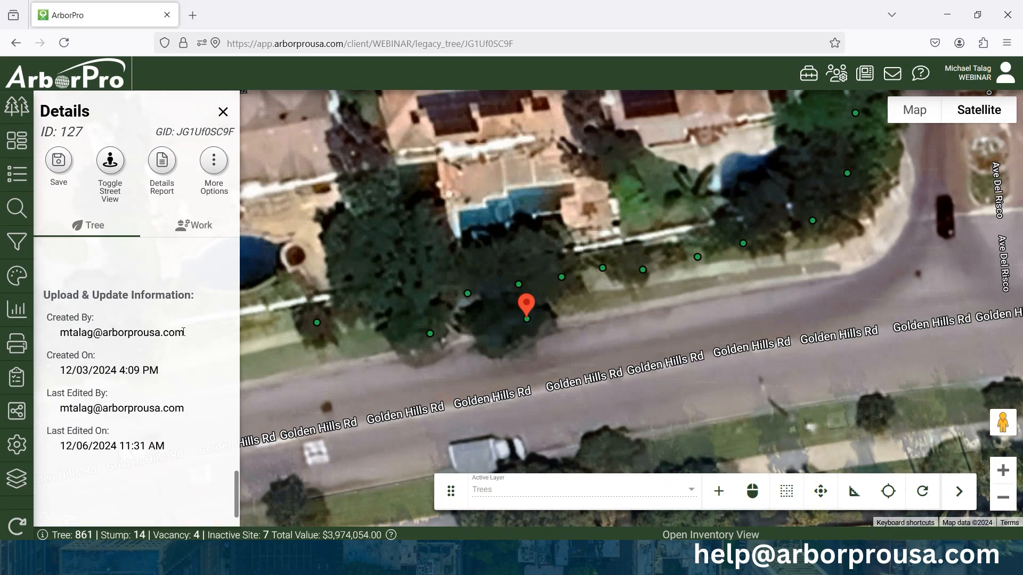
drag(60, 370, 169, 378)
click(118, 408)
drag(60, 446, 206, 456)
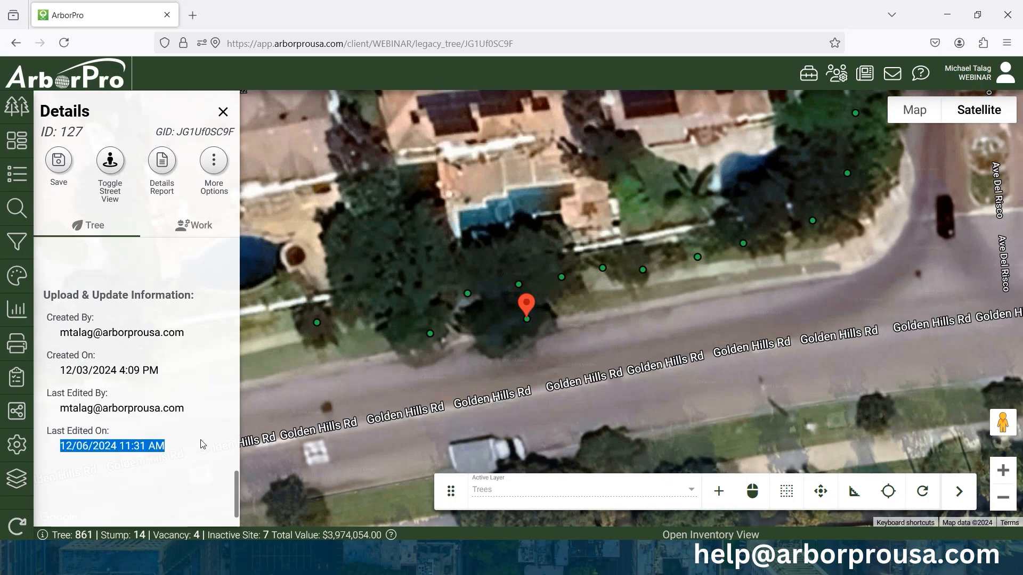
click(238, 482)
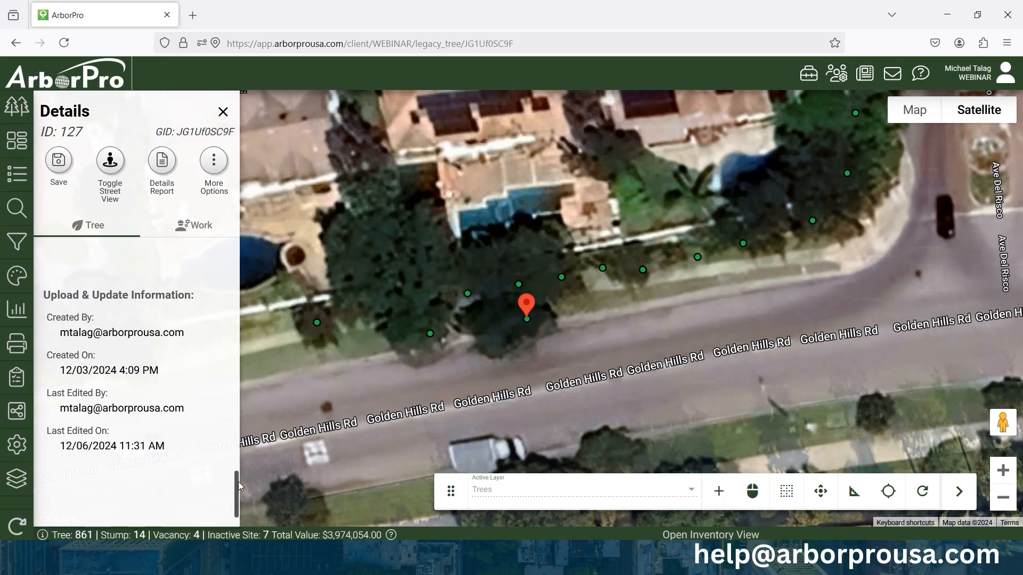
drag(238, 482, 237, 240)
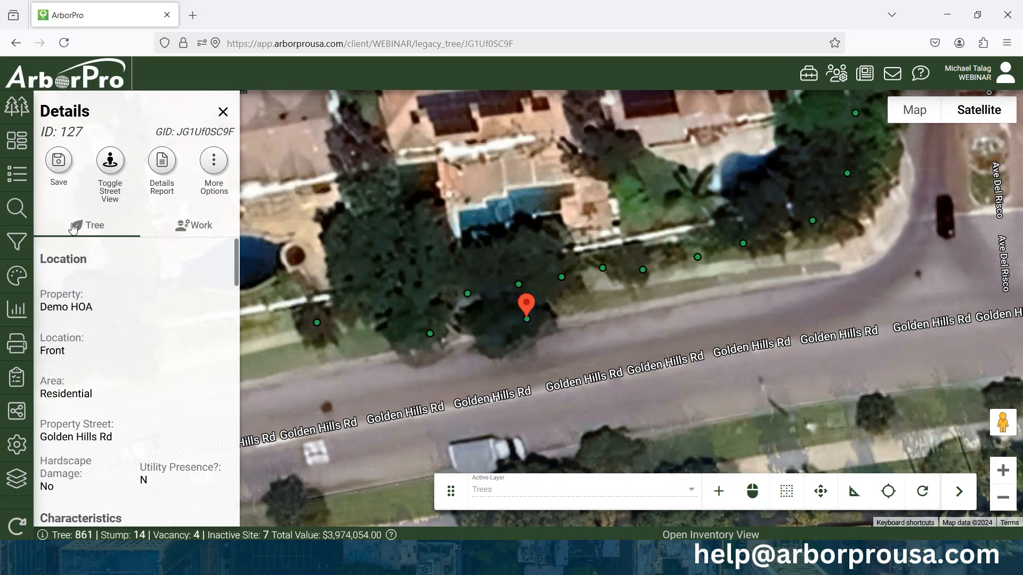
click(193, 230)
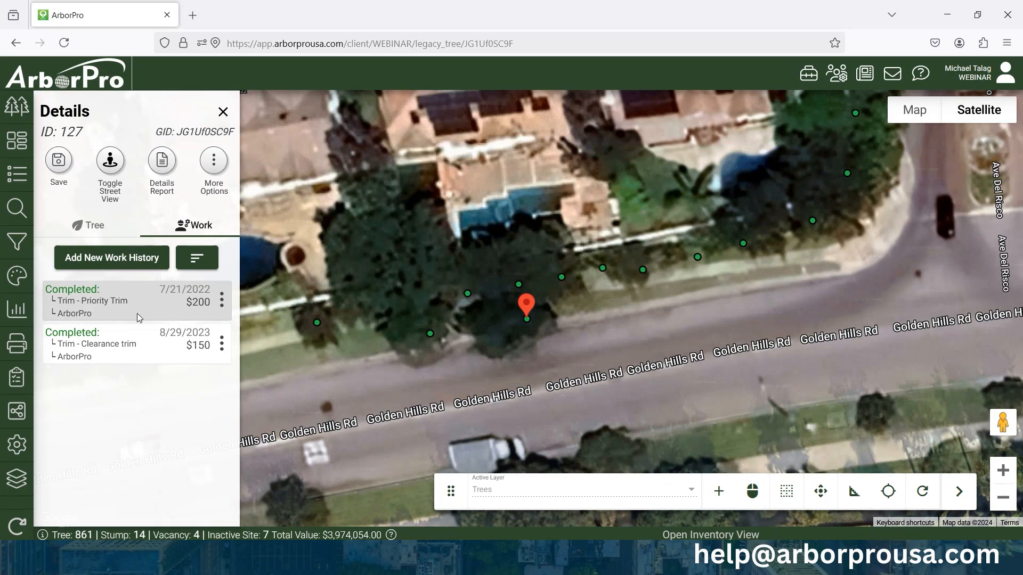
click(108, 227)
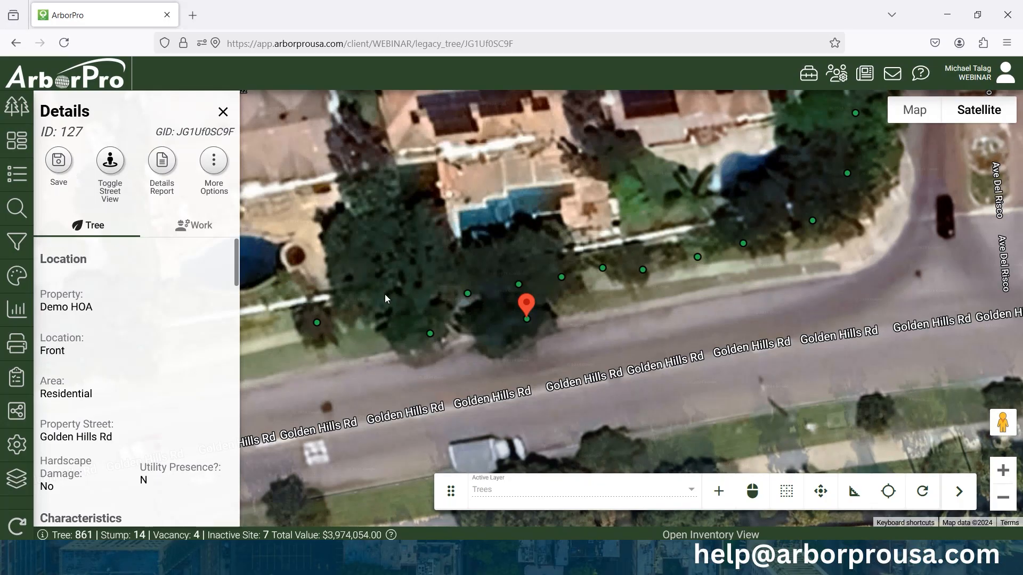
drag(368, 274, 281, 248)
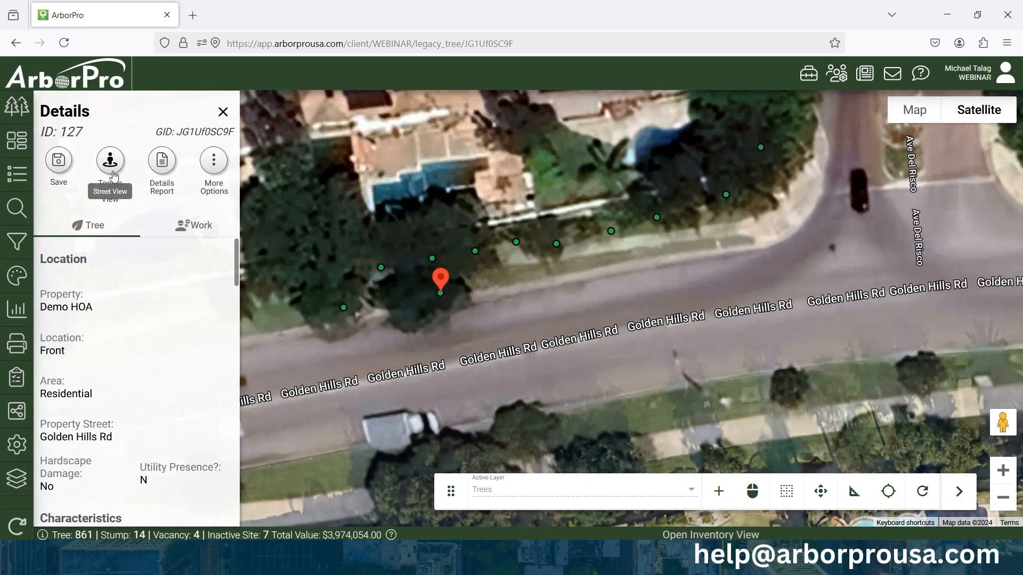
click(111, 169)
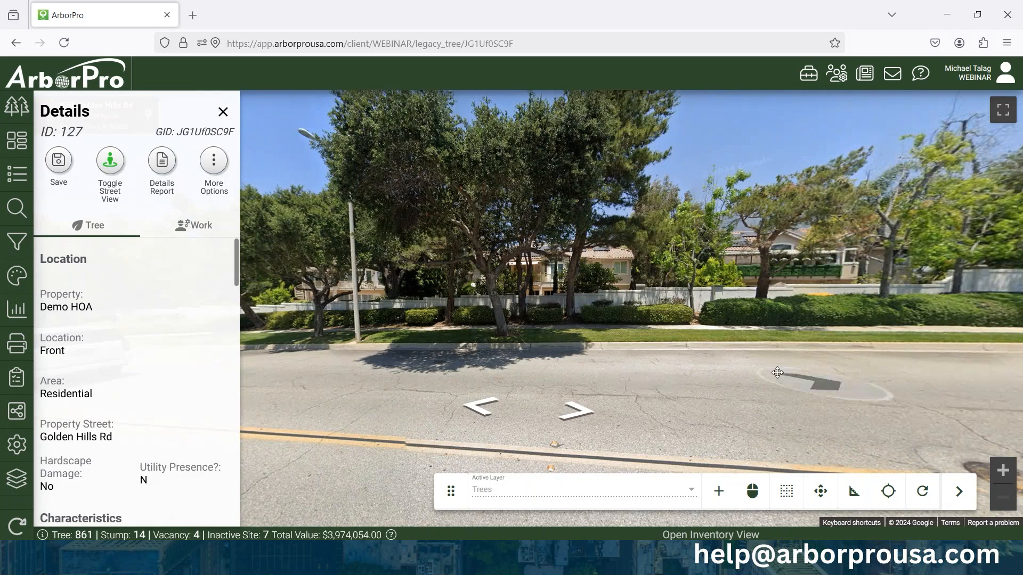
drag(813, 380, 413, 241)
drag(738, 178, 634, 222)
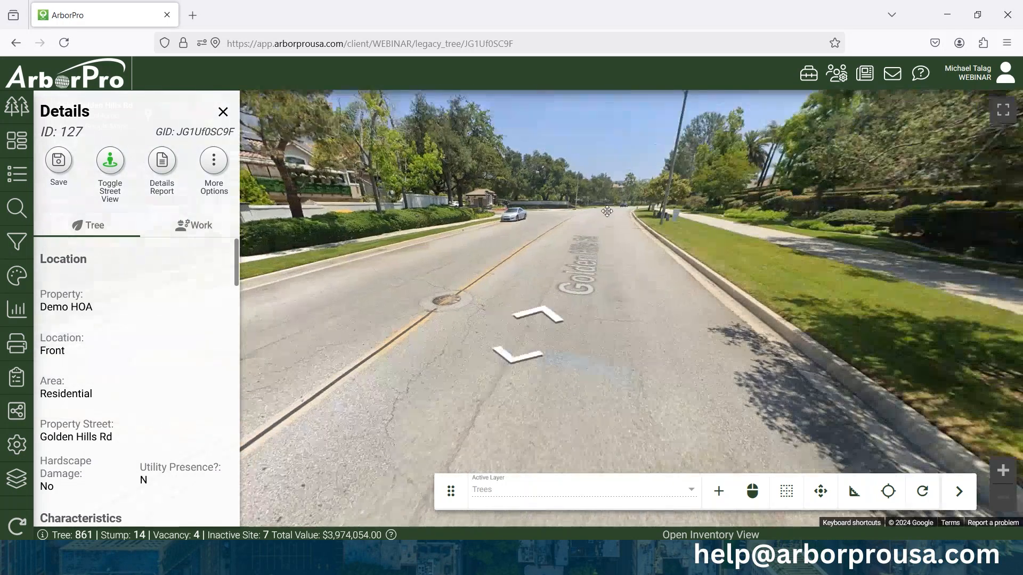
drag(486, 267, 825, 344)
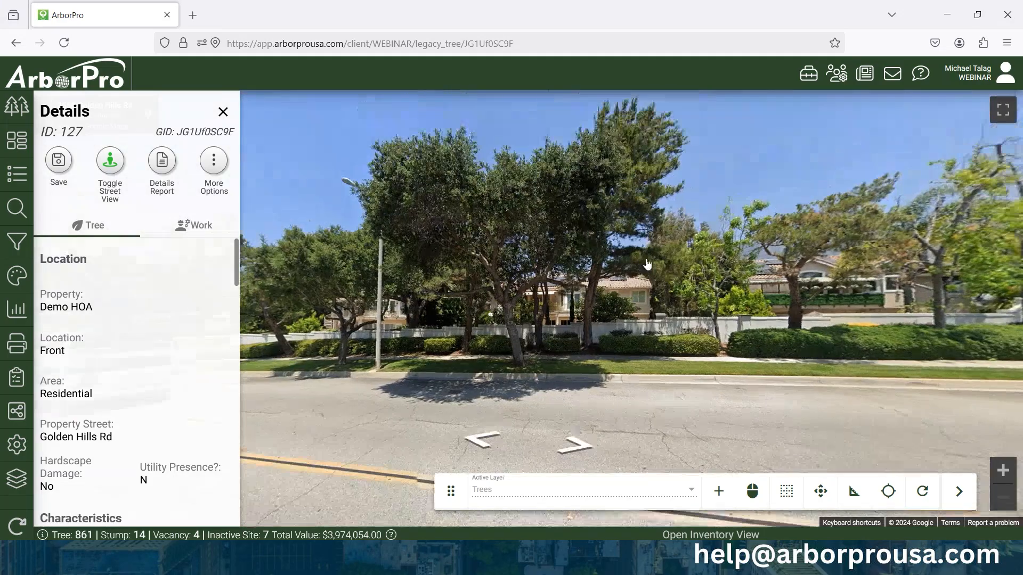
click(108, 162)
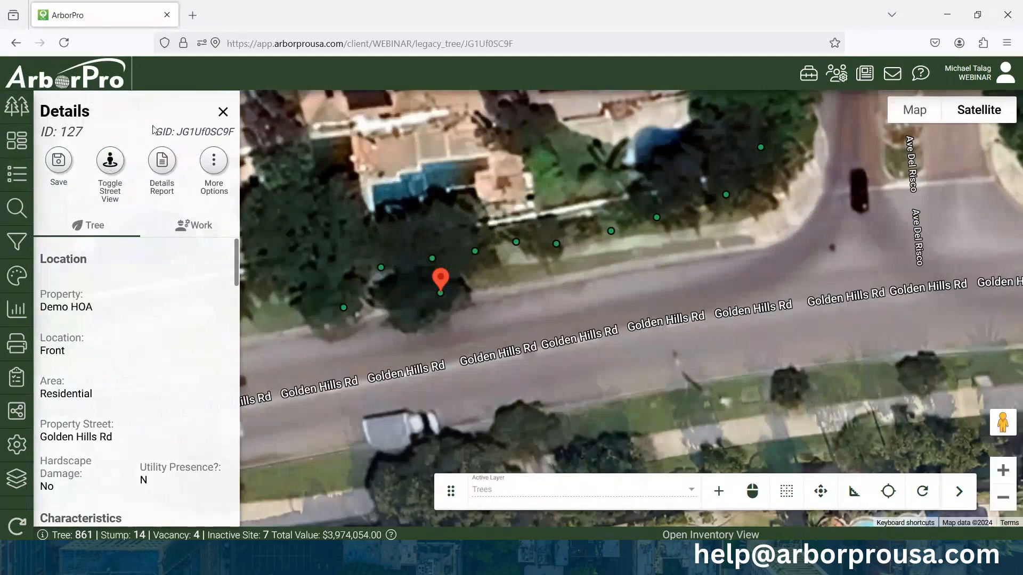
Step: Generate tree 127's Details Report and scroll through it in the PDF viewer
click(163, 166)
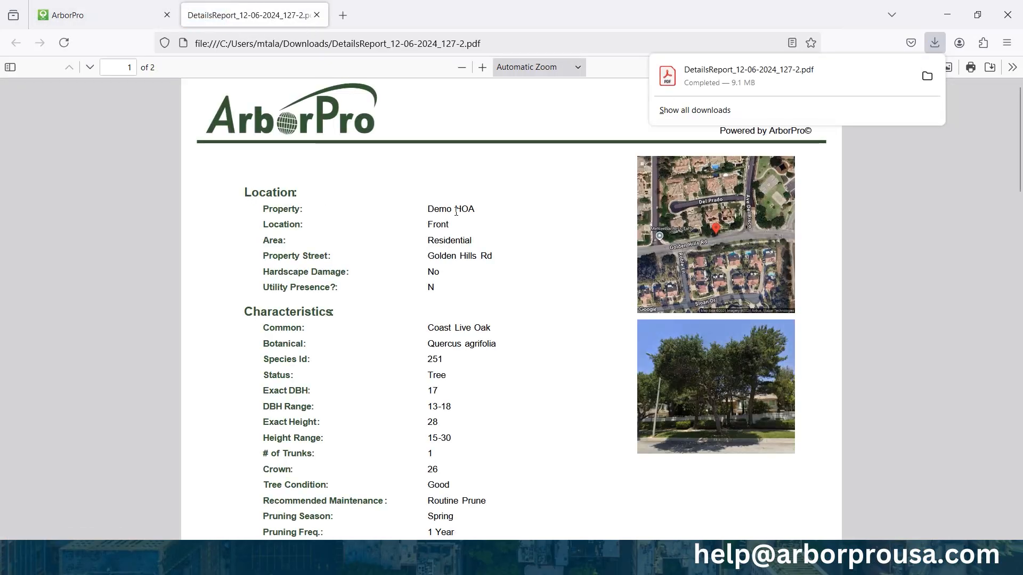
scroll(405, 267, down, 2)
scroll(405, 267, down, 2)
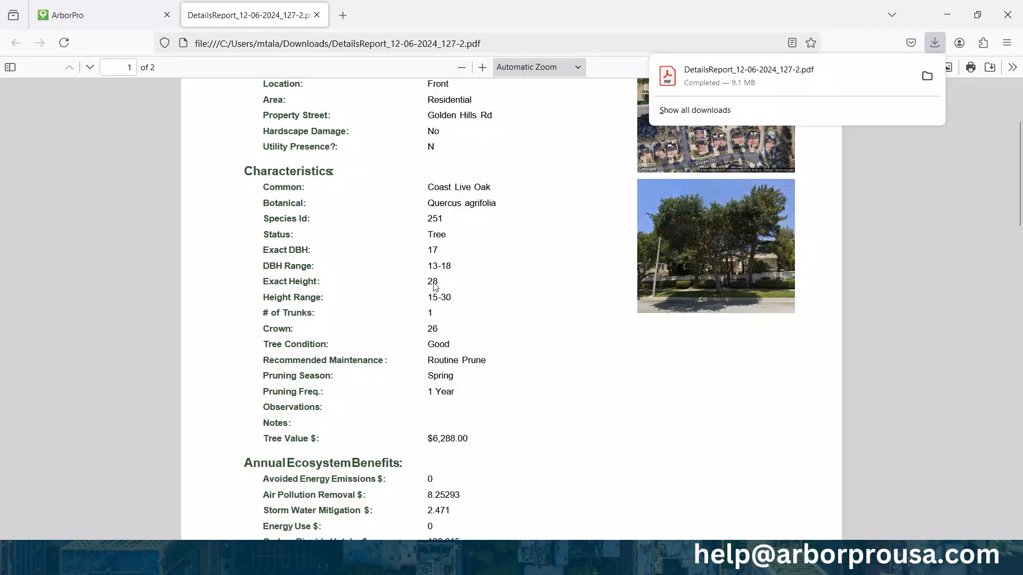
scroll(479, 304, up, 4)
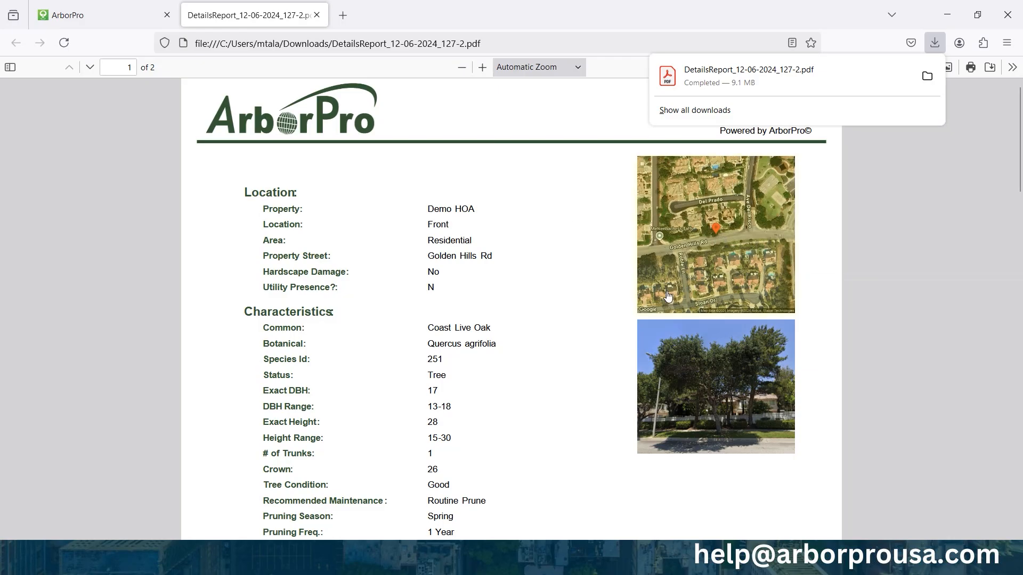
scroll(680, 356, down, 2)
scroll(680, 356, down, 1)
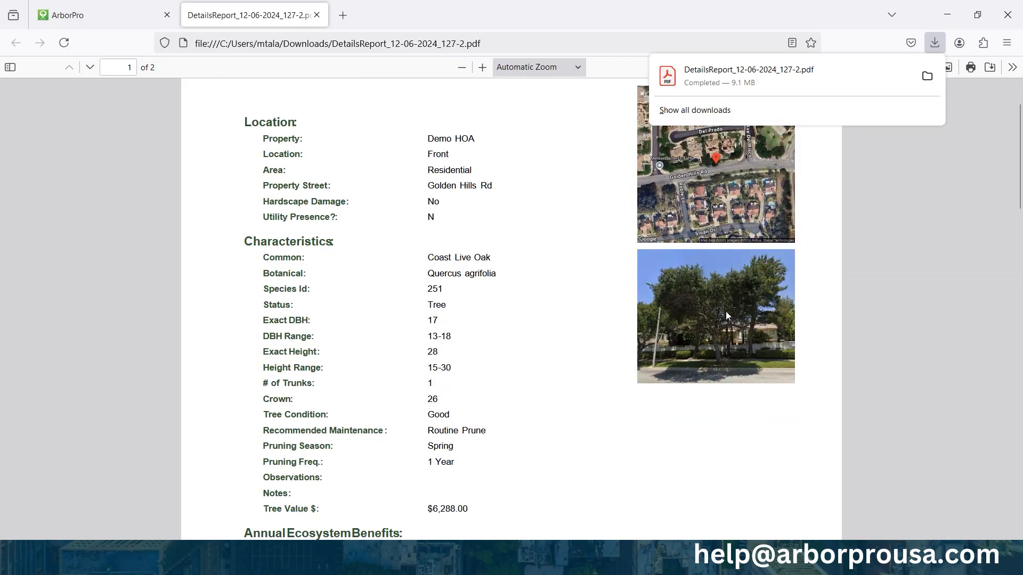
scroll(488, 288, down, 20)
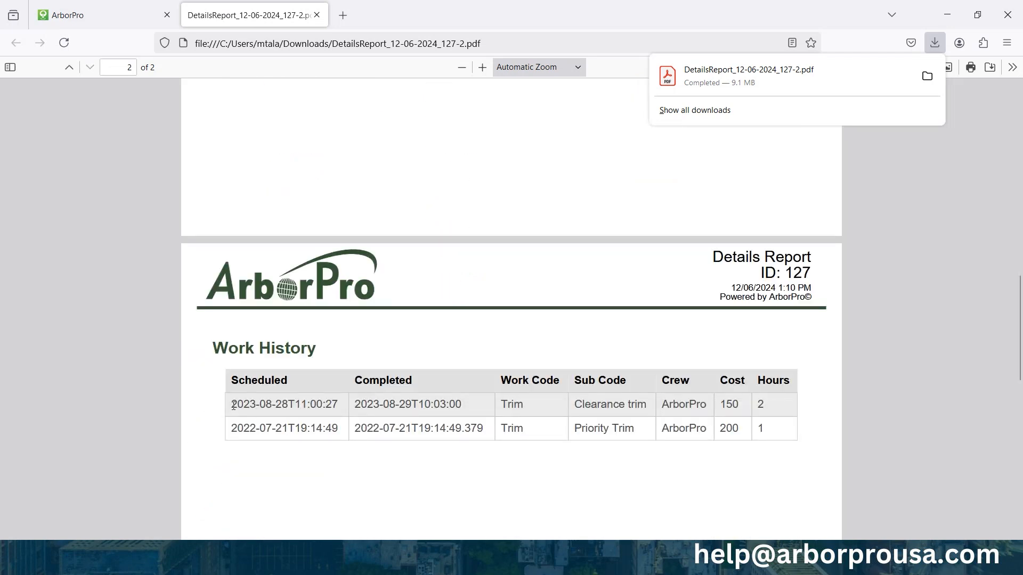
Step: Select the two Work History rows, then close the report PDF
drag(233, 406, 777, 438)
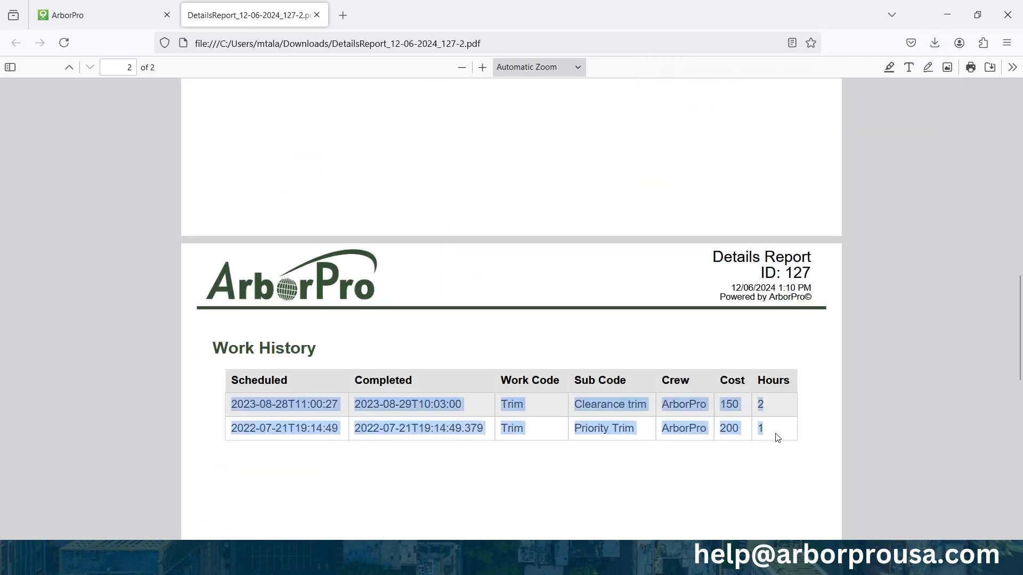
click(770, 437)
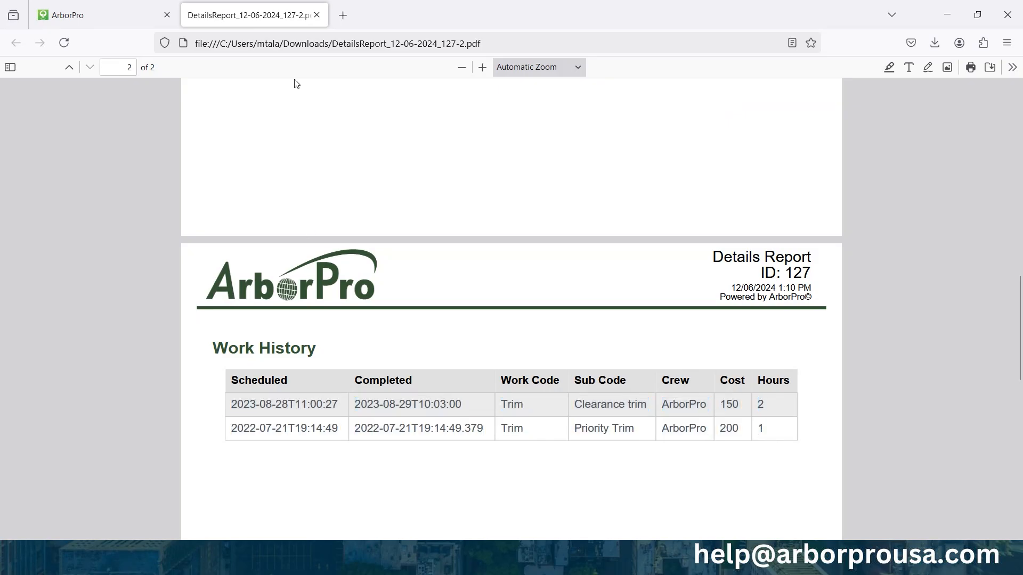
click(317, 15)
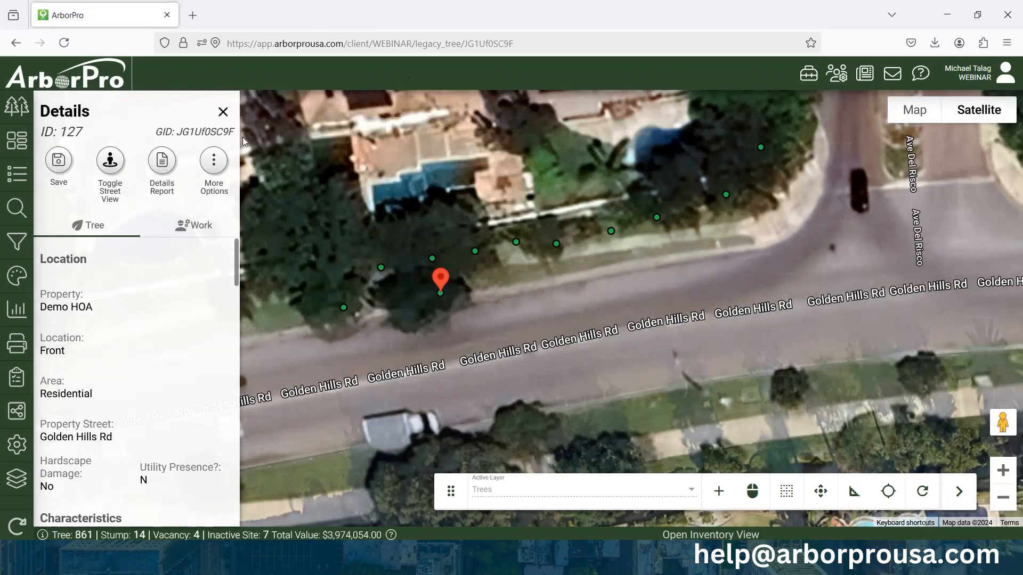
Step: Look through tree 127's More Options list, dismiss it, and close the tree details
click(214, 164)
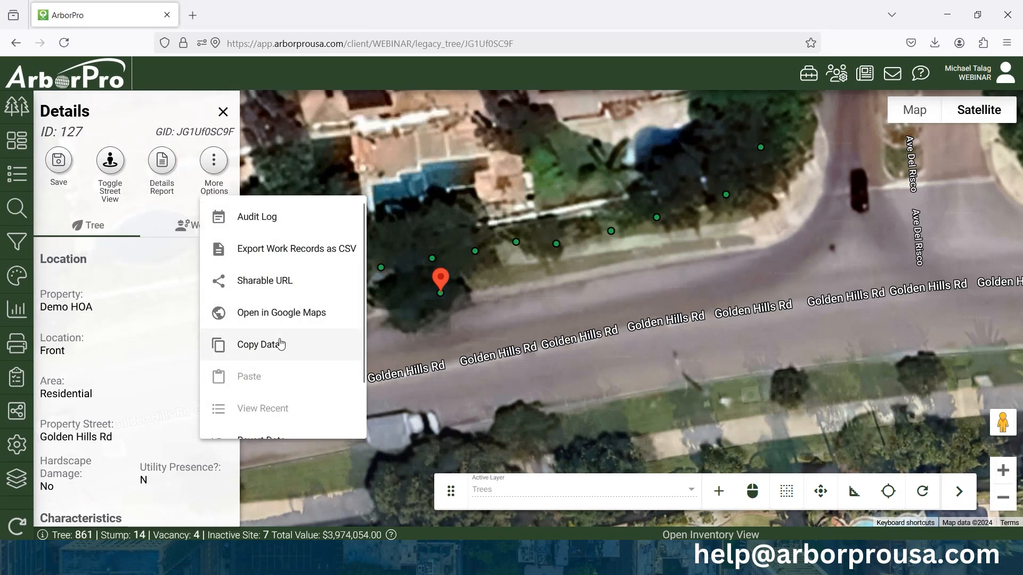
scroll(283, 341, down, 2)
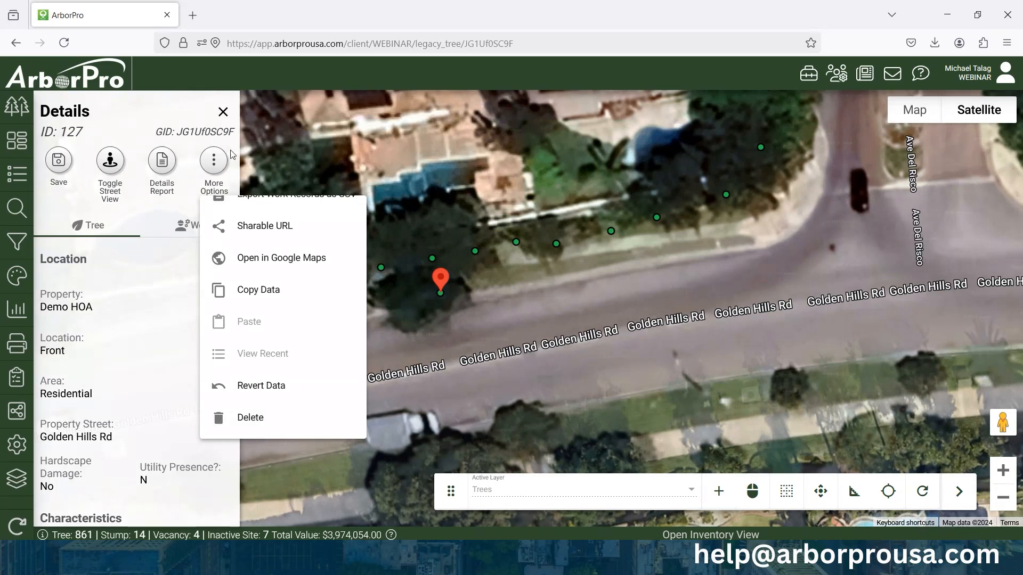
click(222, 114)
click(223, 113)
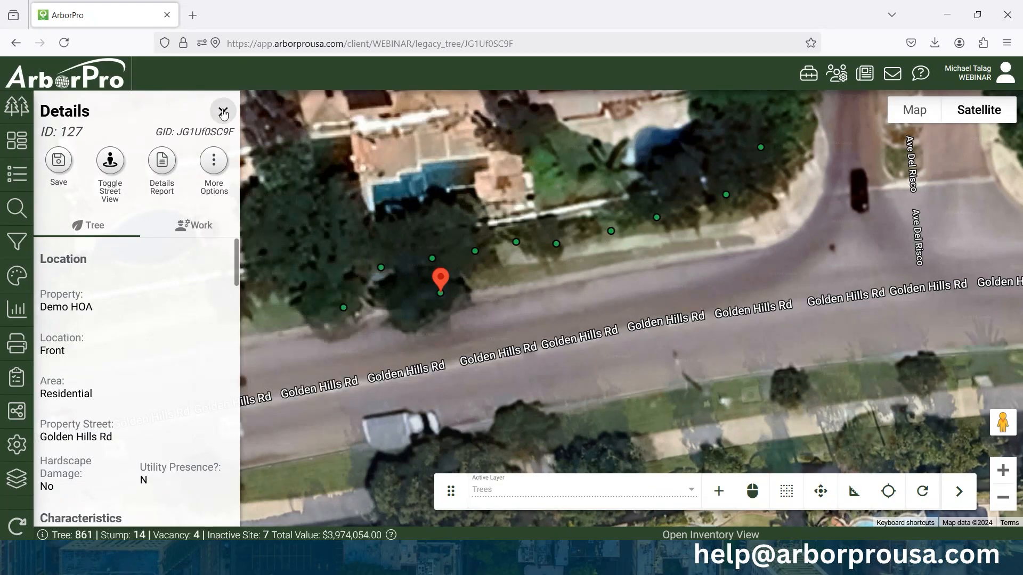
Step: Keep Trees as the active layer and zoom in on the park by Ave Del Risco
scroll(276, 262, down, 2)
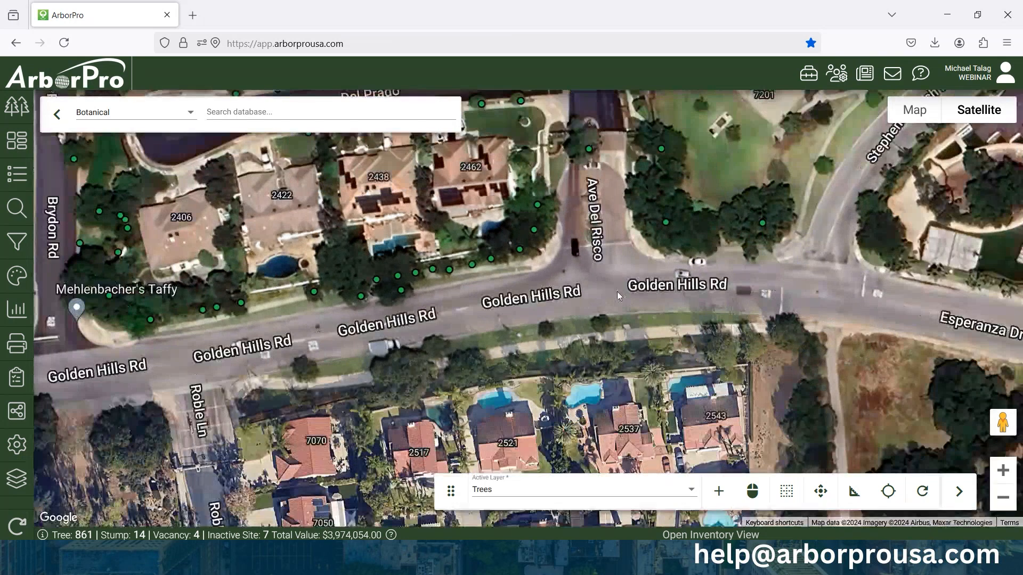
drag(617, 292, 551, 318)
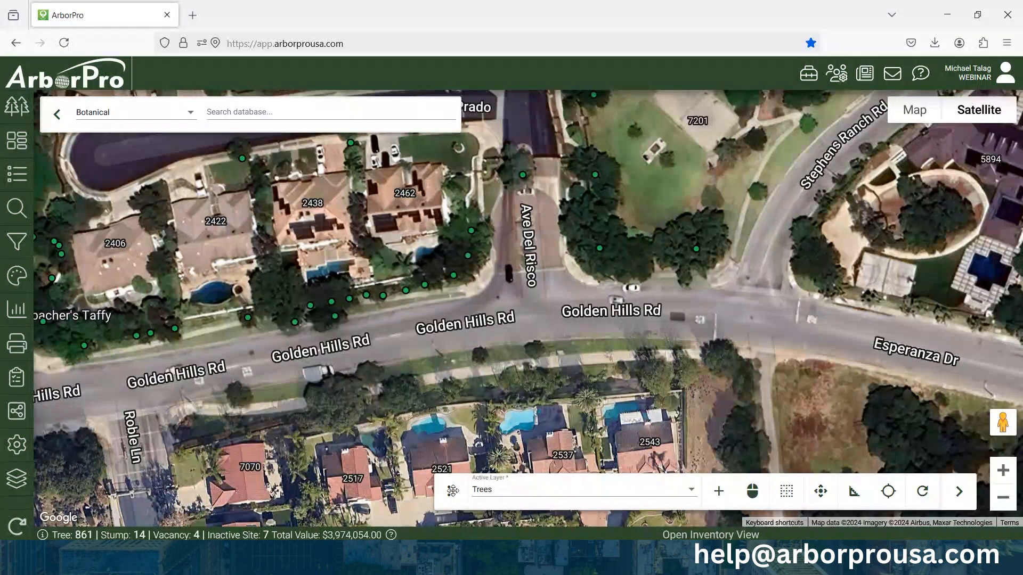
mouse_move(450, 491)
mouse_down()
mouse_move(434, 326)
mouse_move(403, 216)
mouse_move(64, 176)
mouse_move(119, 475)
mouse_move(416, 473)
mouse_move(449, 487)
mouse_up()
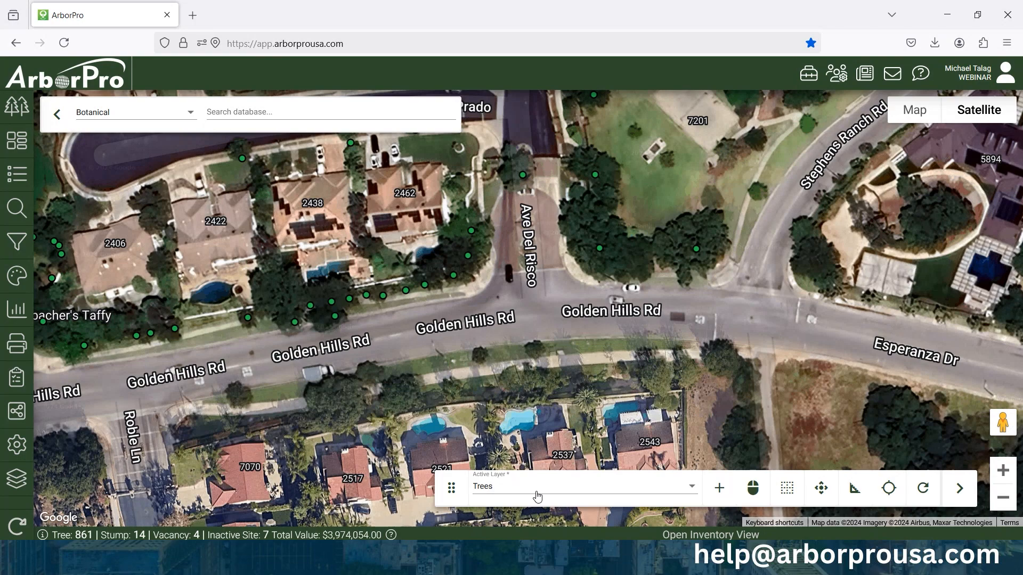
click(495, 495)
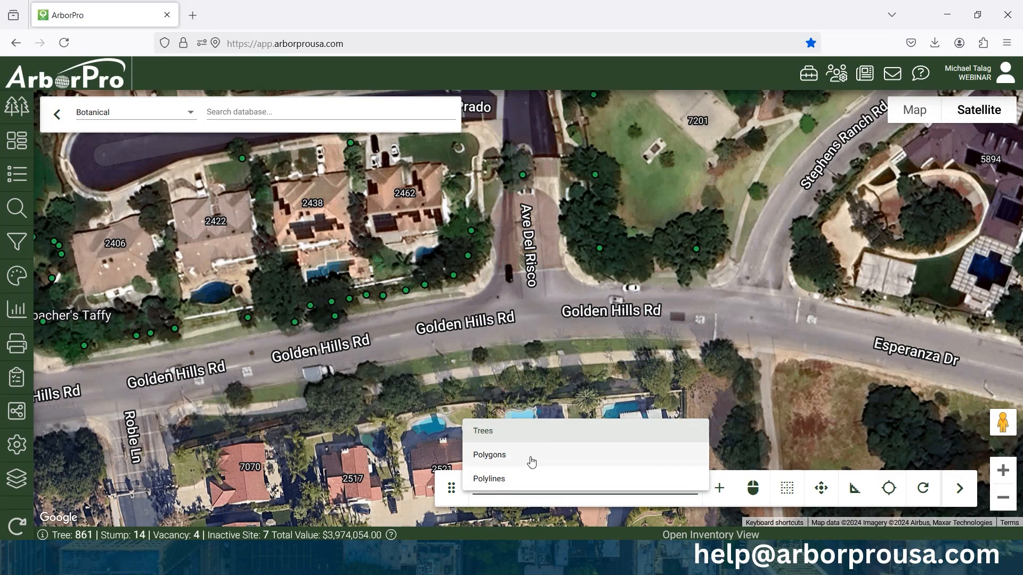
click(548, 434)
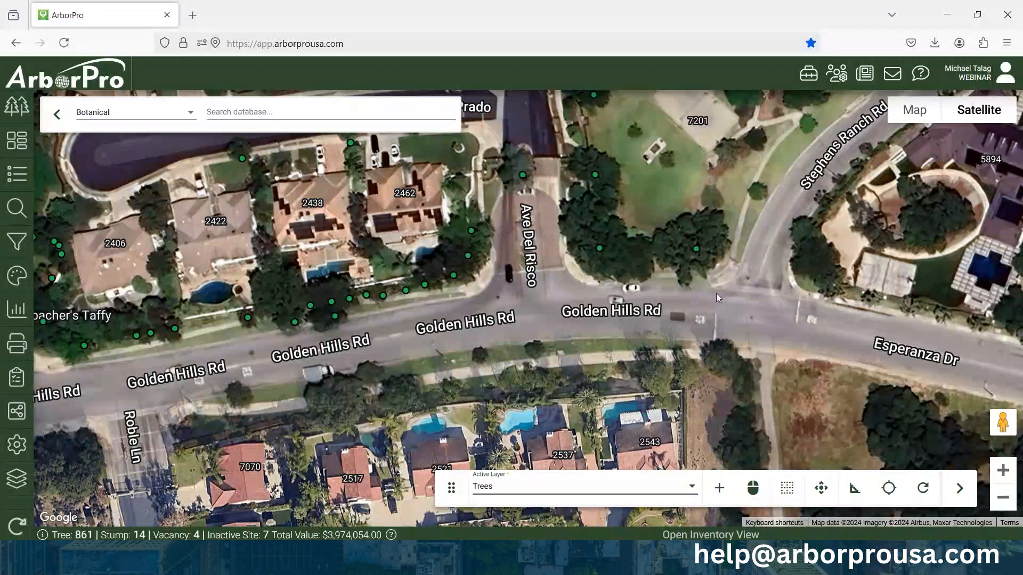
drag(716, 293, 656, 409)
scroll(581, 336, up, 2)
drag(634, 290, 630, 342)
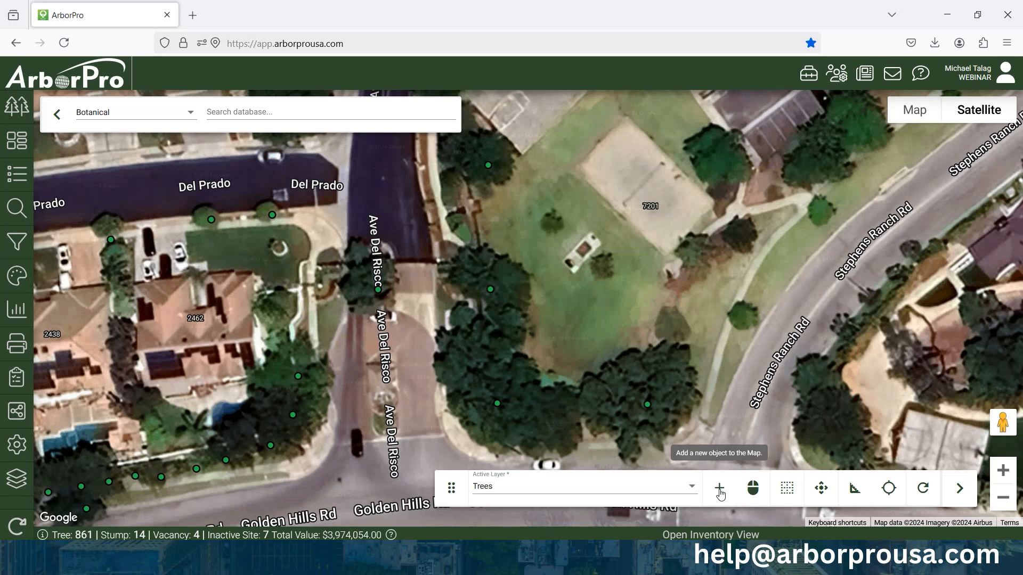
Step: Start adding a point with the placement crosshair on, zoomed in on the park lawn
click(719, 490)
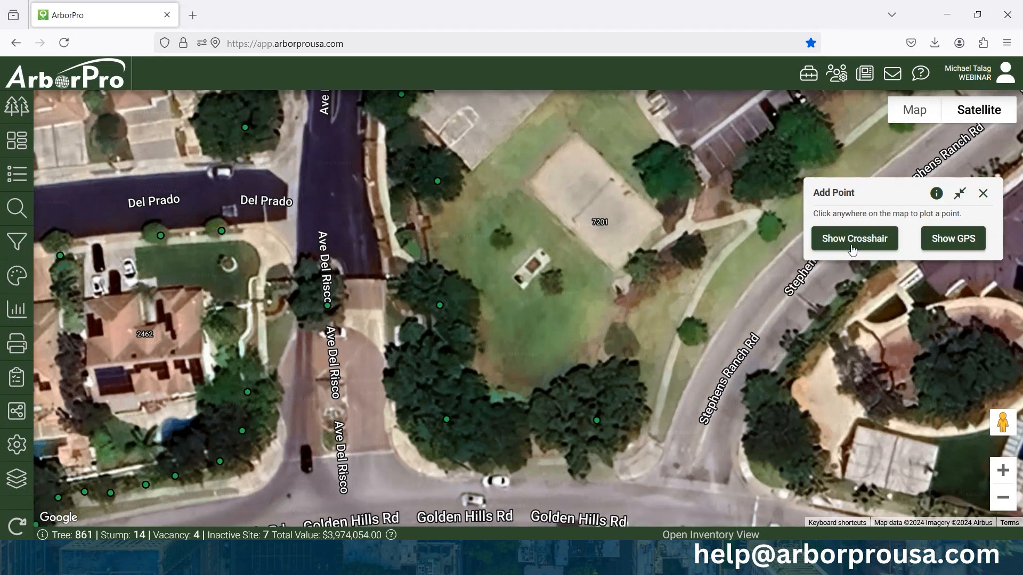
drag(847, 194, 720, 131)
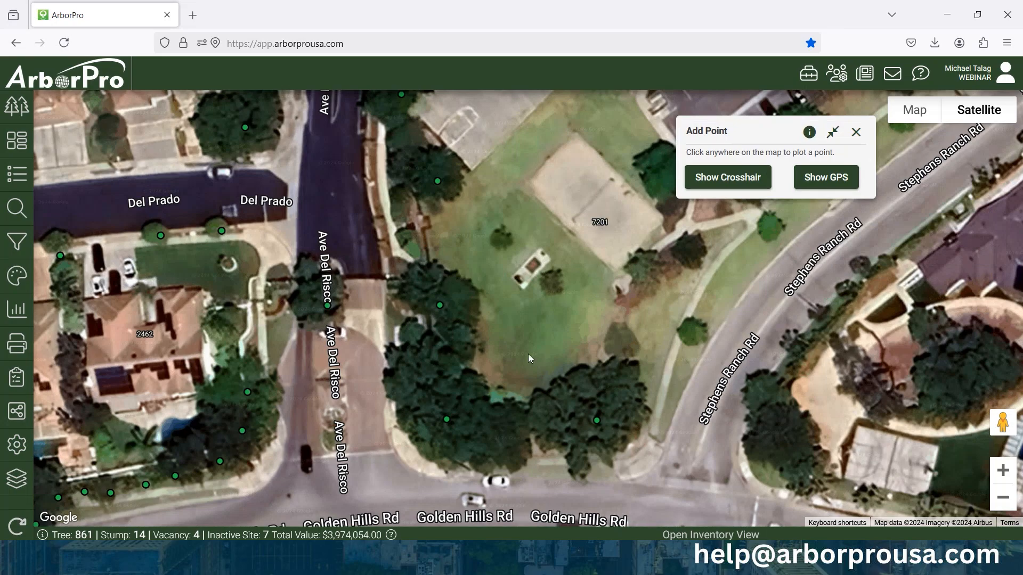
click(715, 182)
click(715, 180)
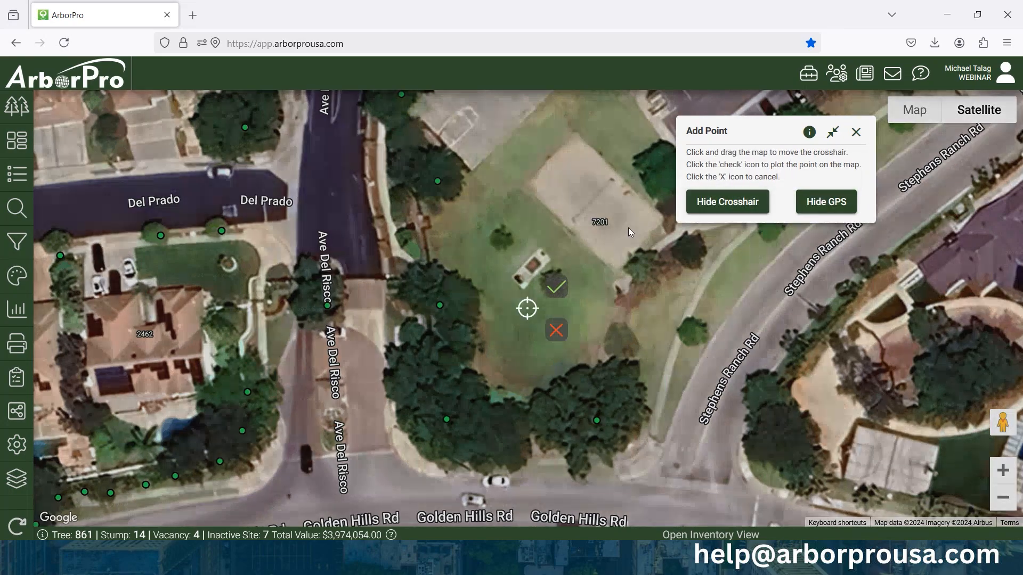
drag(629, 229, 651, 306)
scroll(620, 357, up, 2)
drag(605, 372, 593, 323)
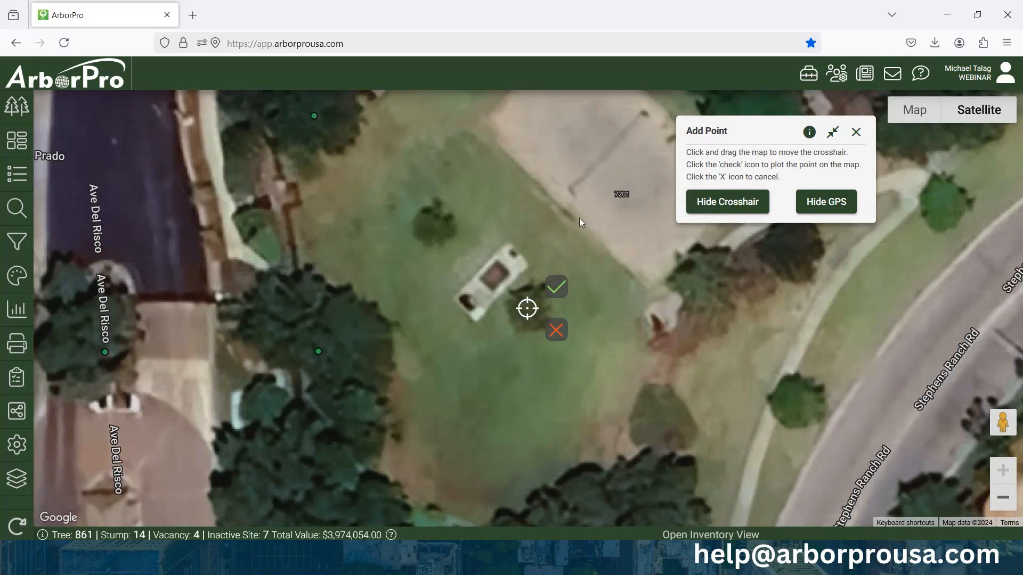
drag(467, 214, 537, 297)
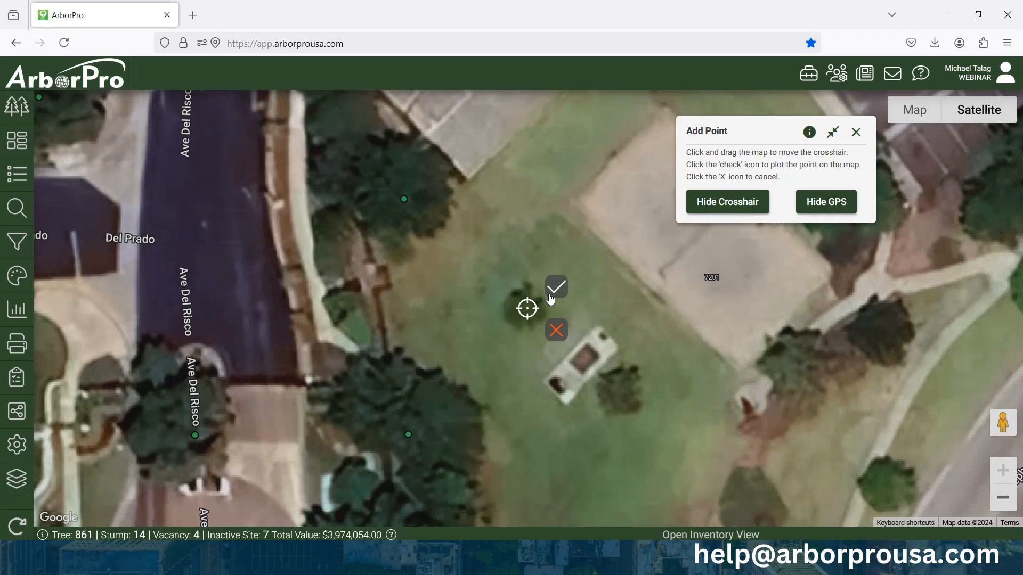
Step: Turn the crosshair off and drop a new tree point on the small lone tree
click(714, 208)
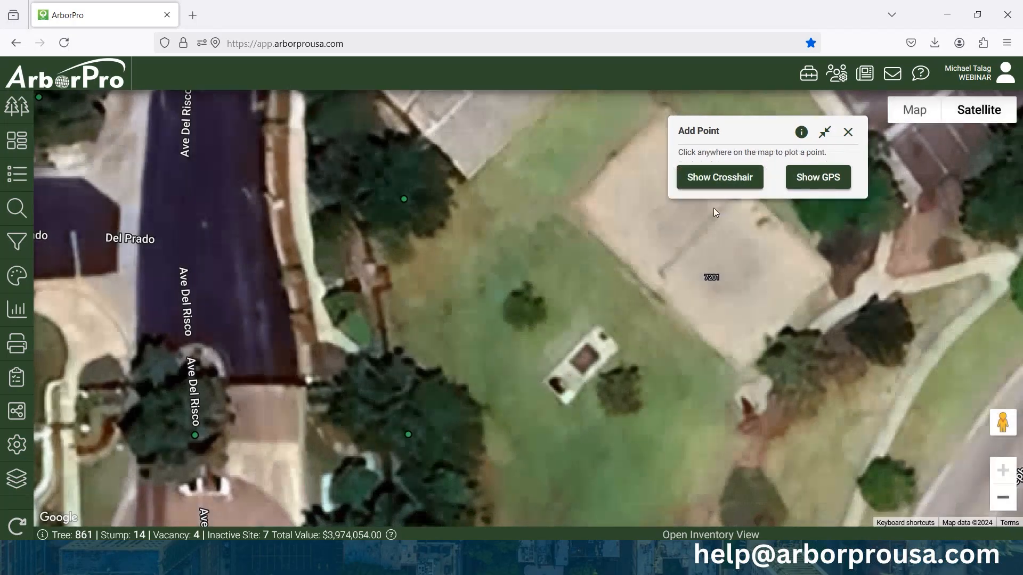
drag(572, 122, 506, 256)
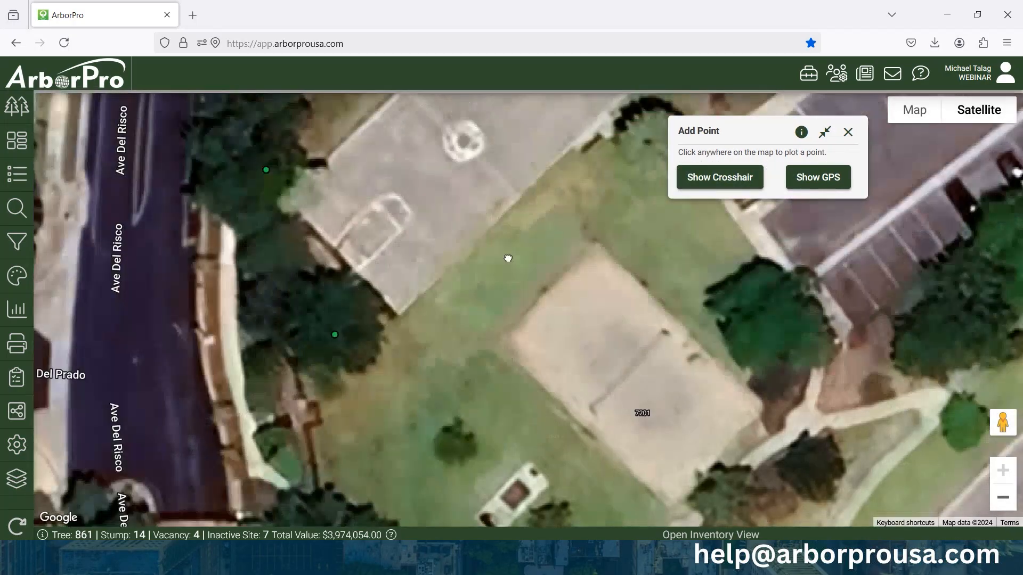
drag(467, 438, 479, 270)
click(465, 281)
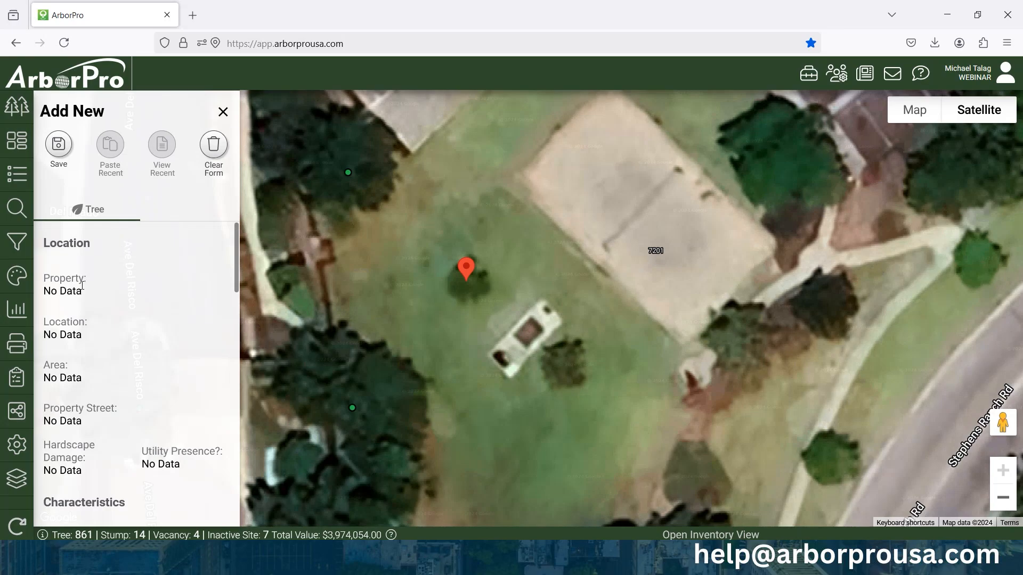
Step: Set the new tree's property to Demo HOA, area to Park, and species to Coast Live Oak
click(107, 282)
click(117, 379)
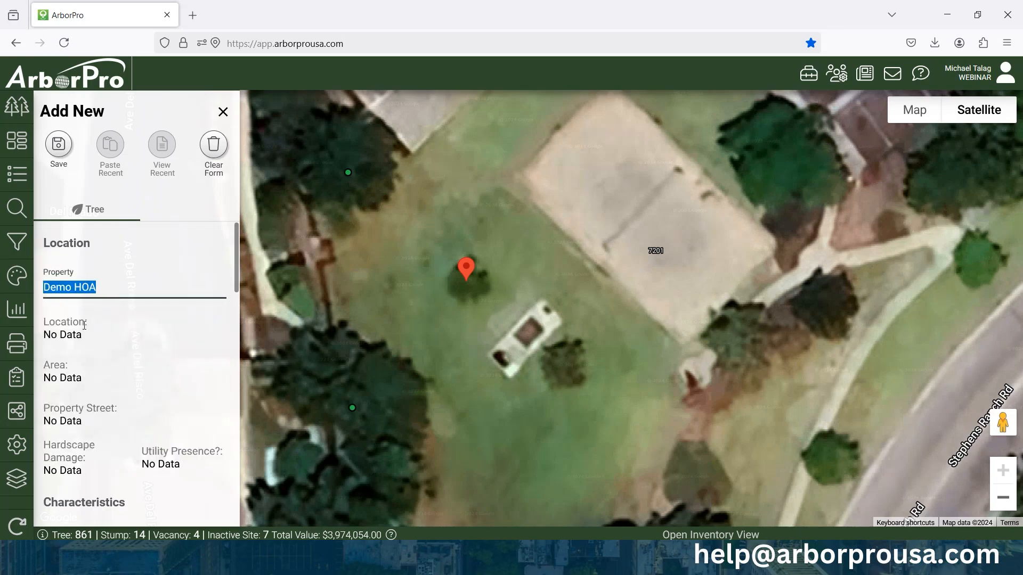
click(87, 372)
click(85, 471)
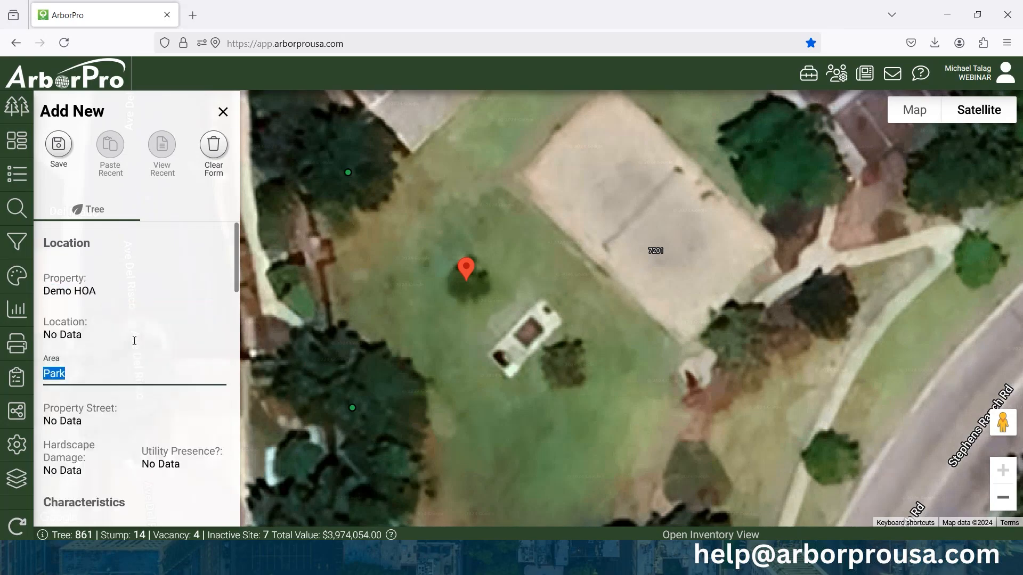
scroll(104, 345, down, 3)
scroll(105, 346, down, 2)
click(107, 314)
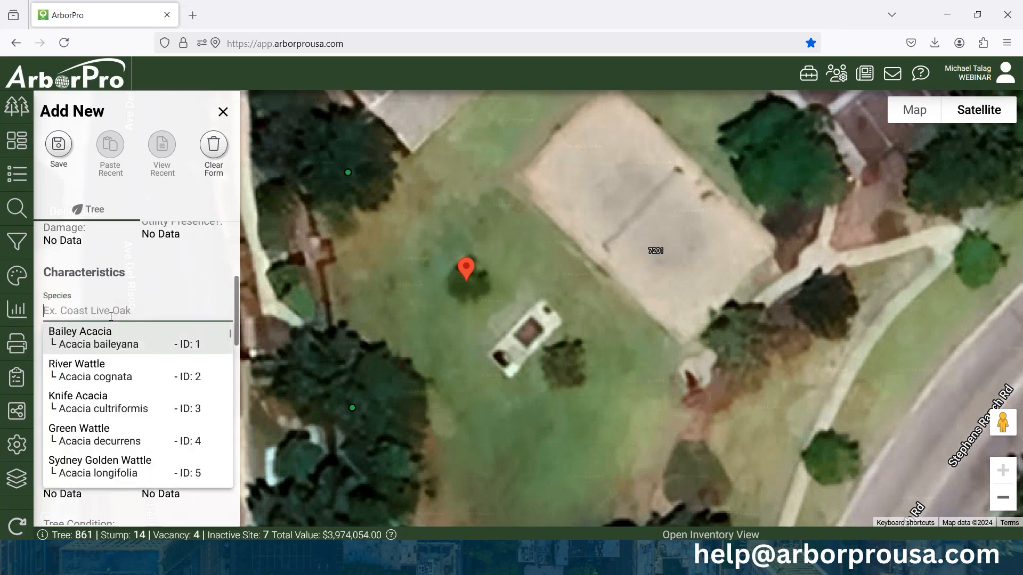
text(251)
click(142, 343)
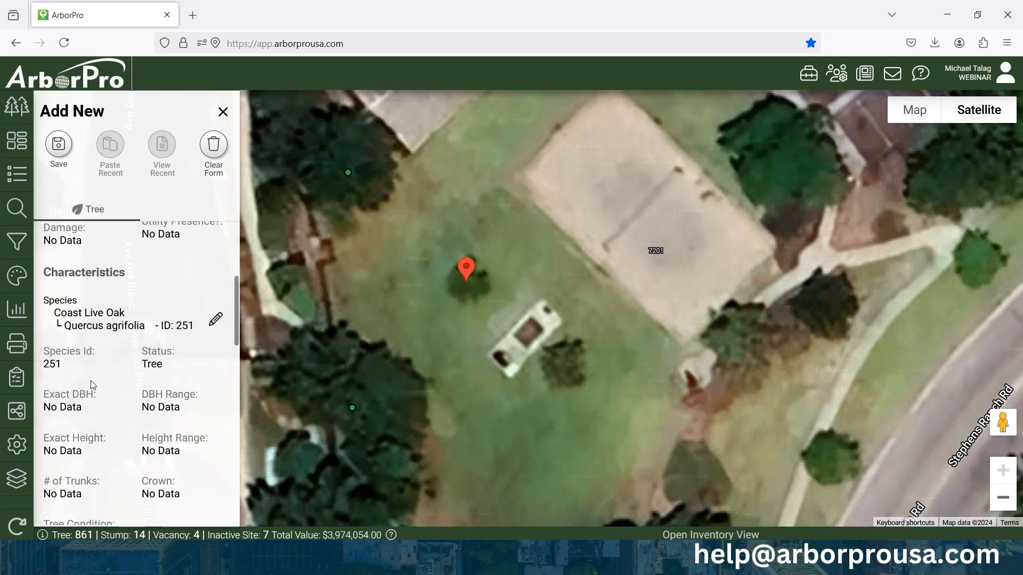
Step: Enter an exact DBH of 5, height of 15, and 1 trunk
scroll(83, 434, down, 2)
click(79, 327)
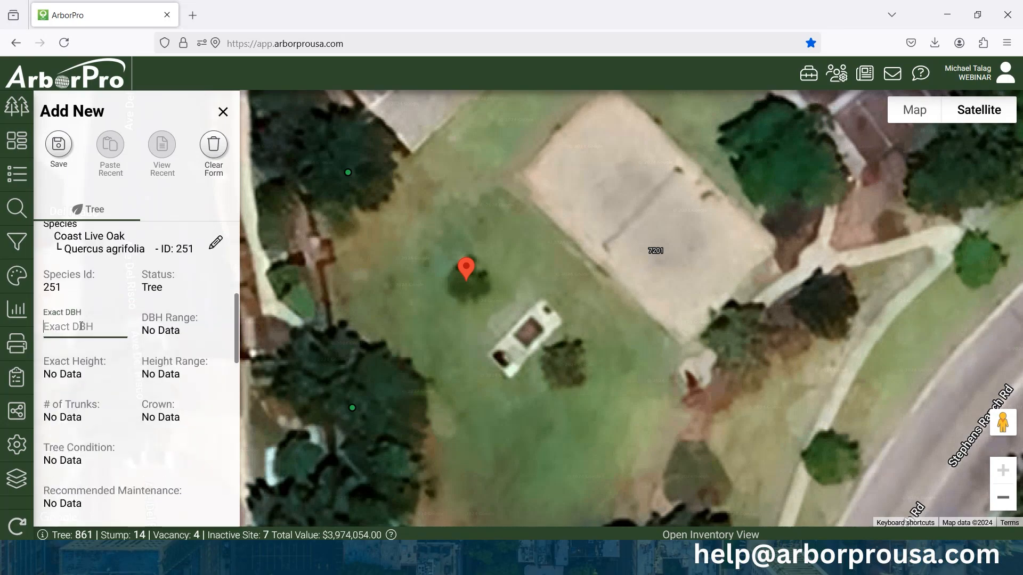
text(5)
click(115, 377)
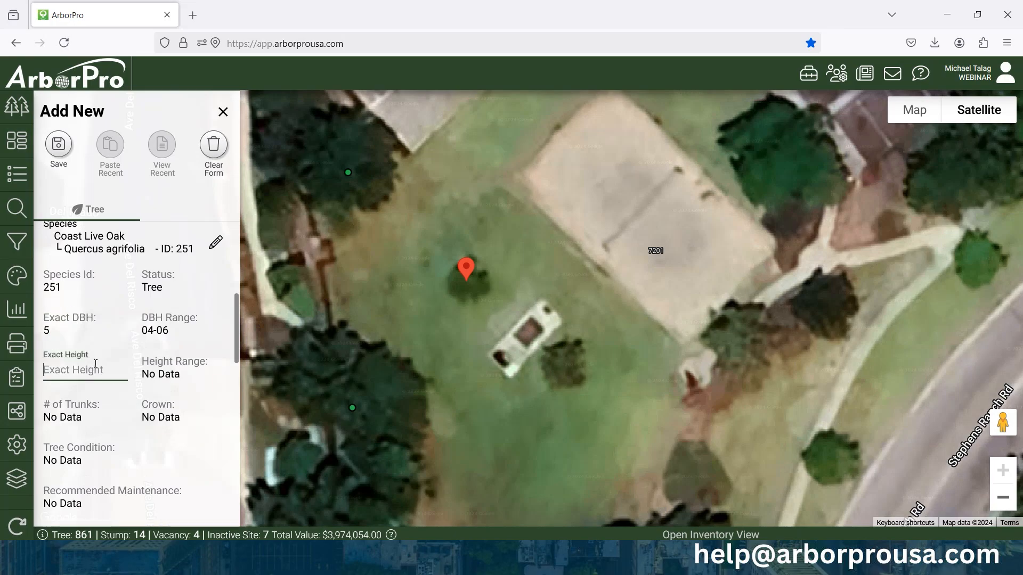
text(15)
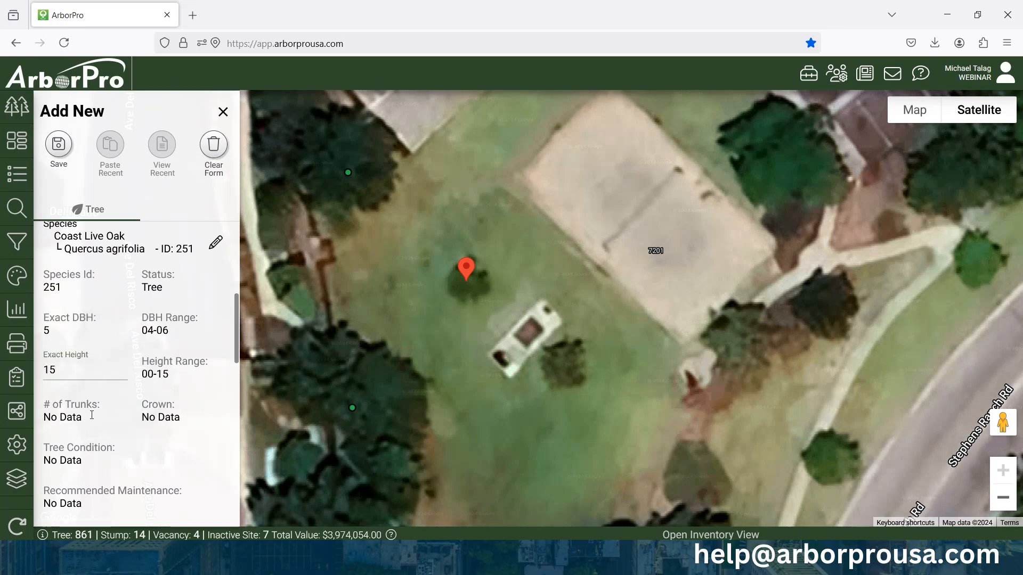
click(115, 416)
text(1)
Step: Set condition to Fair and recommended maintenance to Routine Prune, then save the record
scroll(100, 387, down, 2)
click(100, 385)
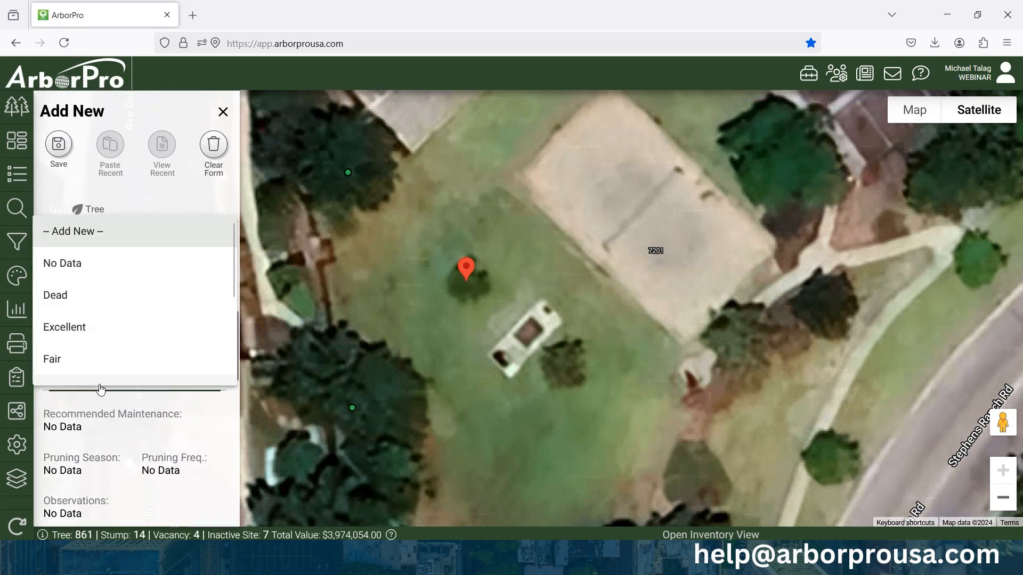
scroll(119, 327, down, 2)
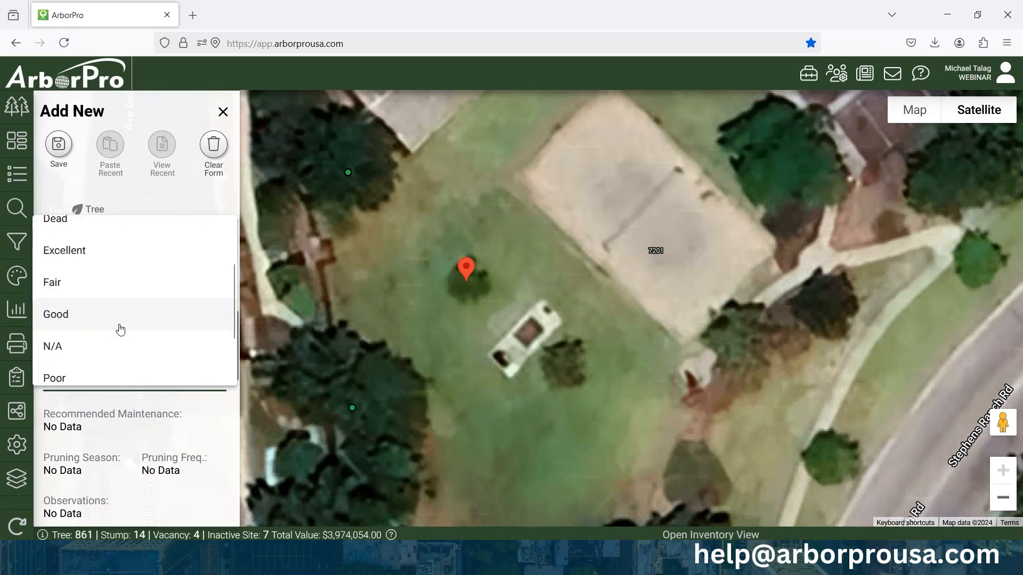
click(126, 284)
click(96, 423)
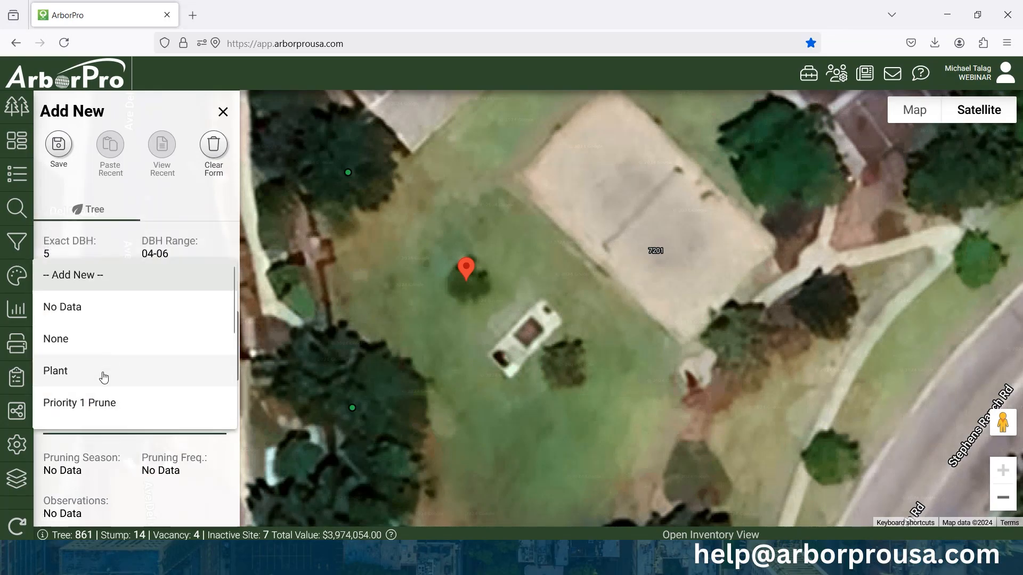
scroll(104, 376, down, 2)
scroll(104, 374, down, 3)
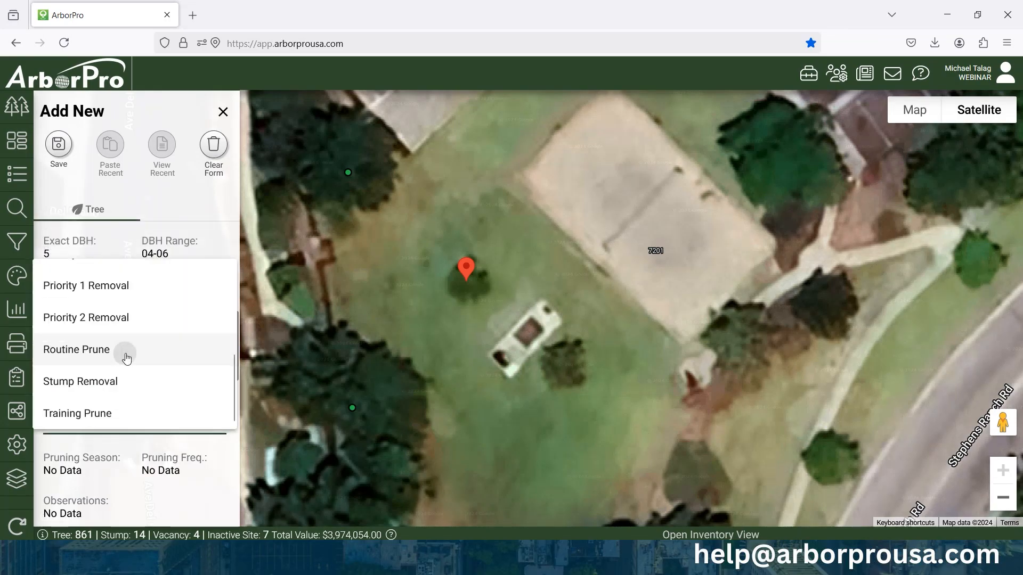
click(126, 356)
click(60, 152)
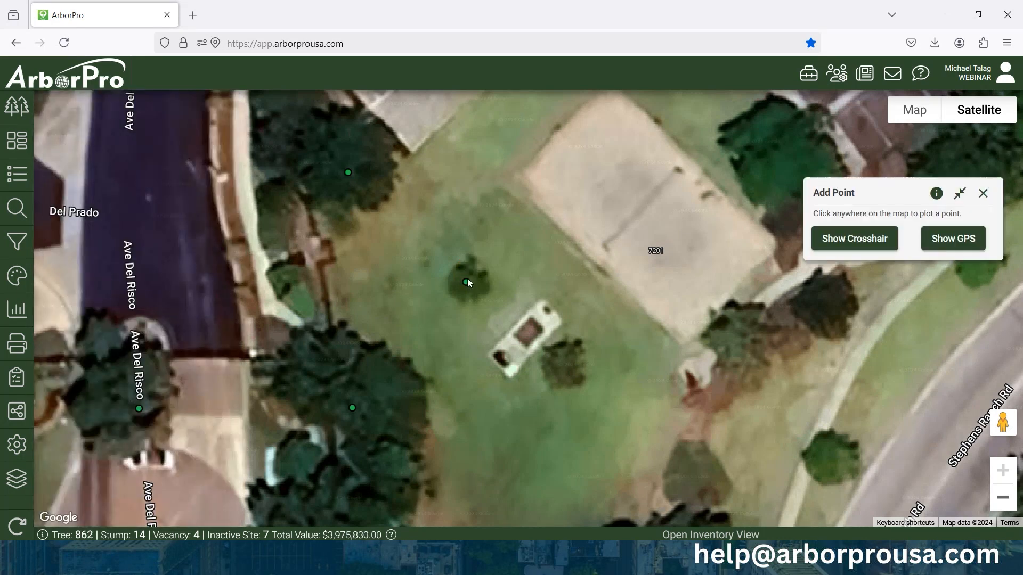
drag(607, 401, 548, 303)
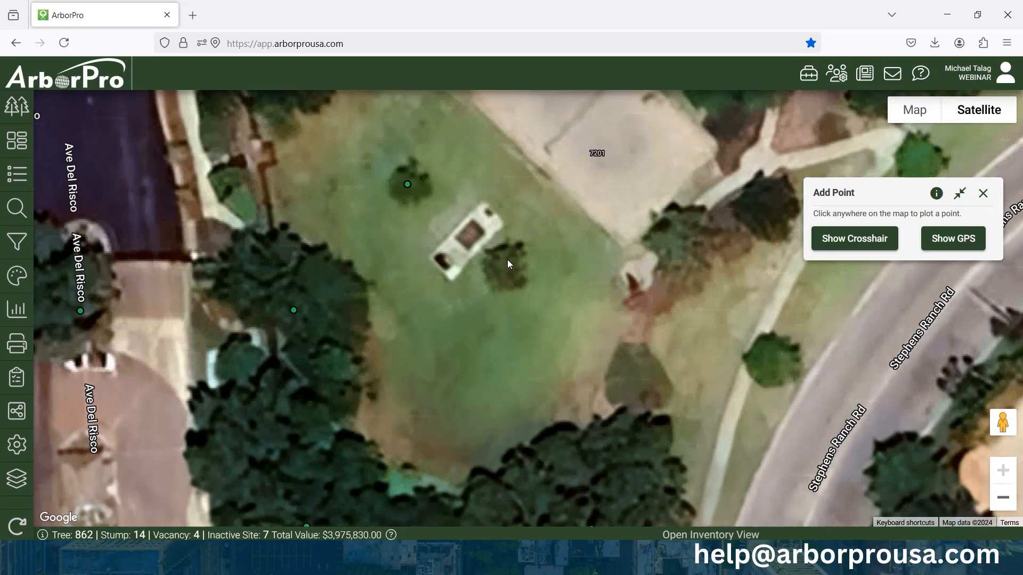
Step: Close the add-point tool and zoom out toward Golden Hills Rd
click(983, 194)
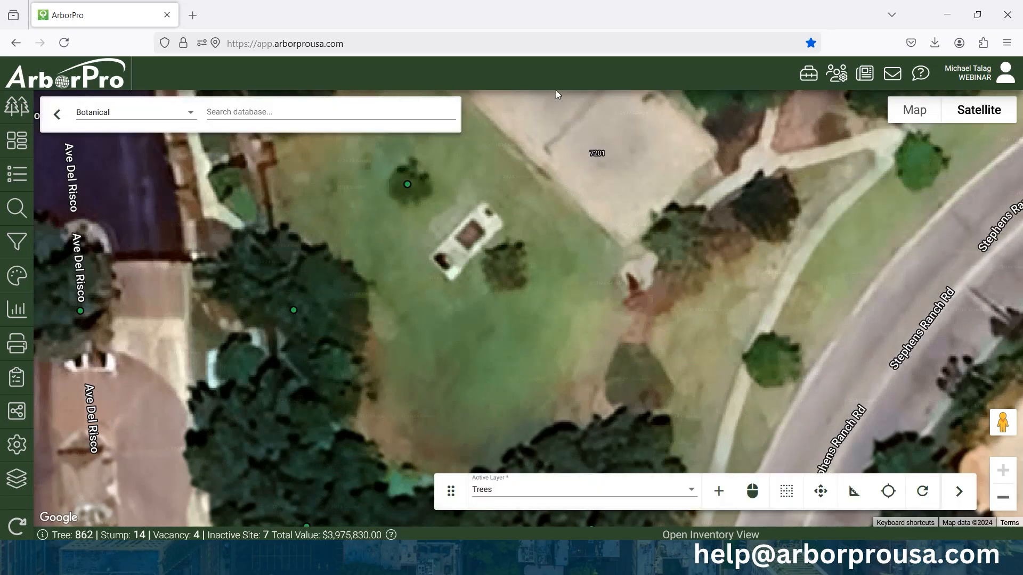
scroll(469, 337, down, 2)
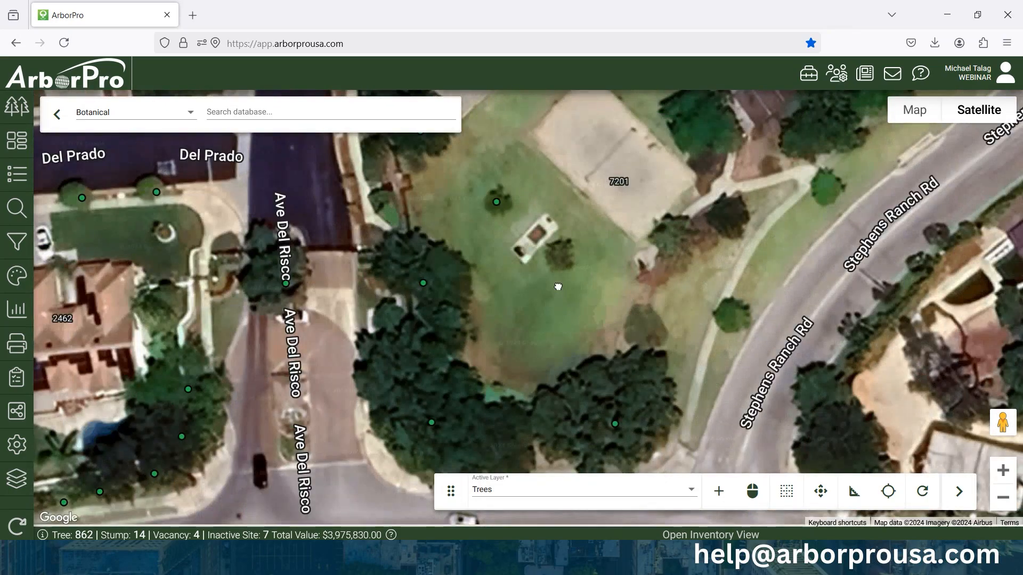
drag(558, 286, 628, 237)
scroll(479, 382, down, 1)
drag(480, 382, 555, 286)
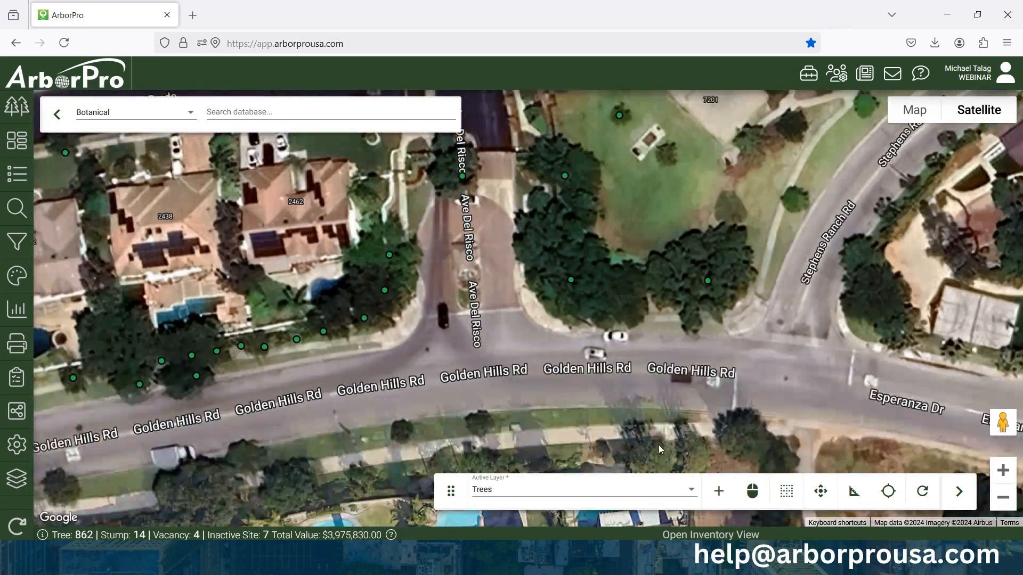
Step: Click-select the ten roadside trees from Golden Hills Rd to Ave Del Risco, worth $45,159
click(760, 493)
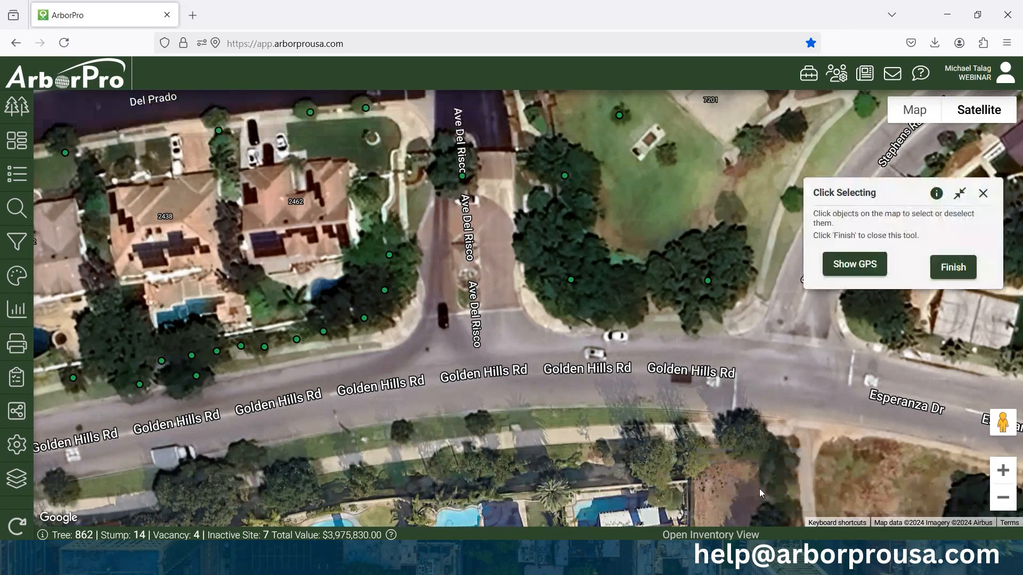
drag(860, 198, 730, 141)
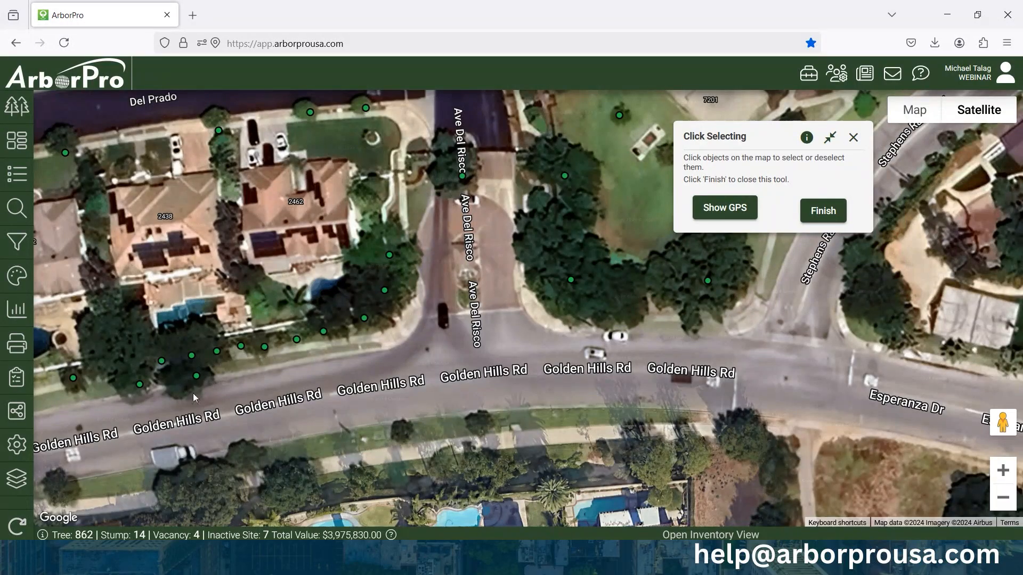
scroll(194, 397, up, 2)
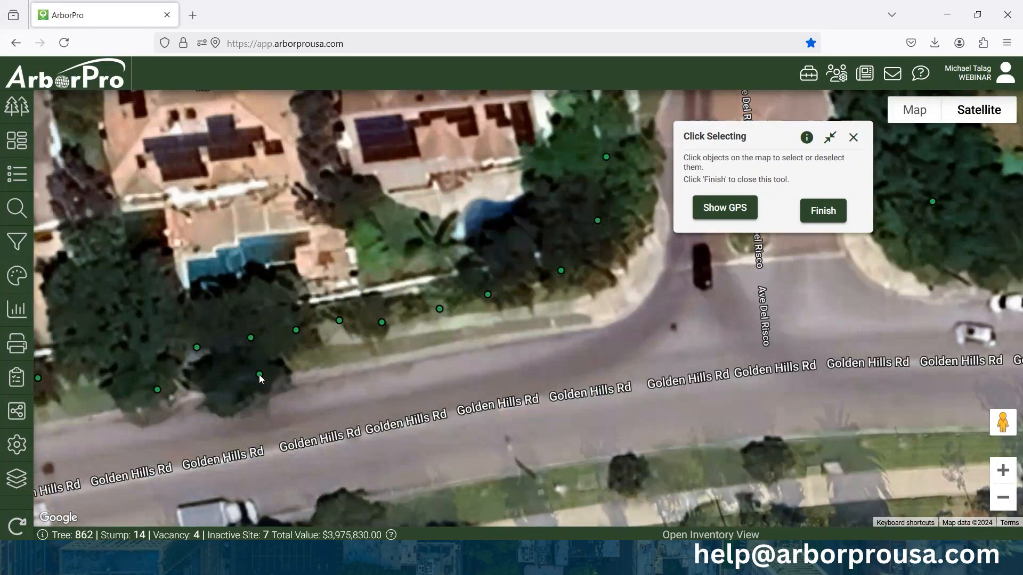
click(259, 374)
click(250, 338)
click(295, 330)
click(339, 321)
click(382, 322)
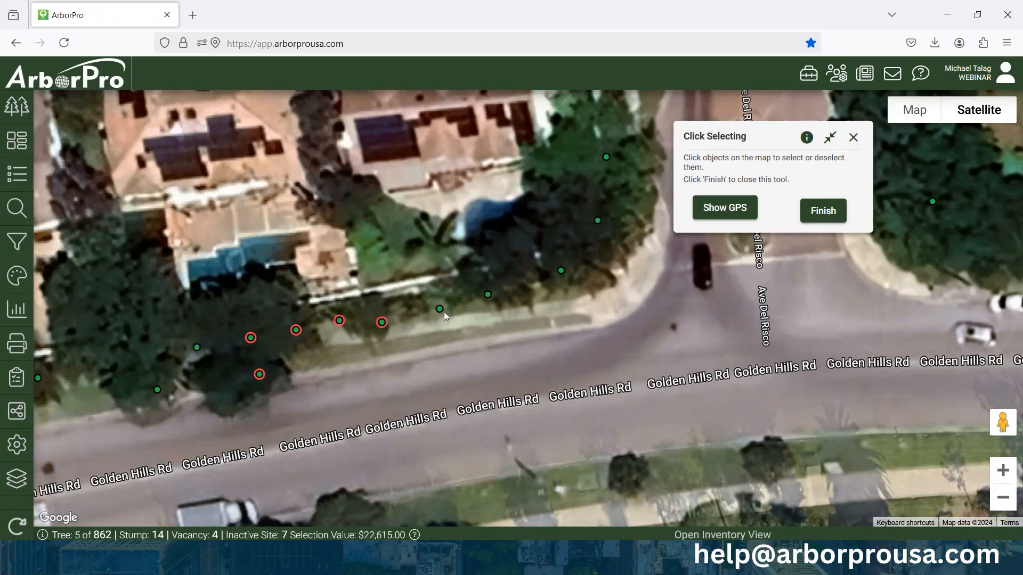
click(439, 309)
drag(486, 293, 483, 293)
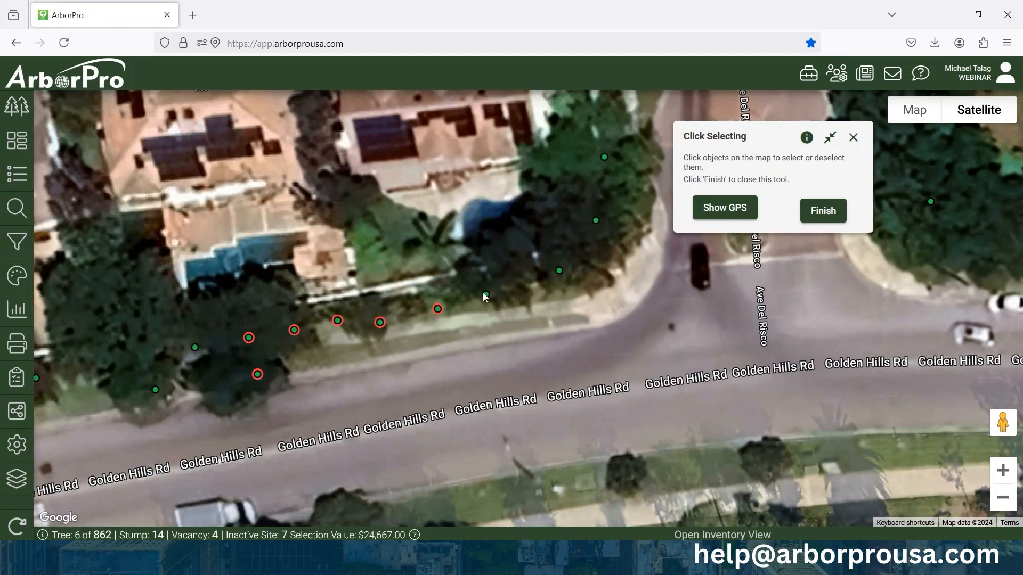
click(485, 295)
click(559, 271)
click(596, 220)
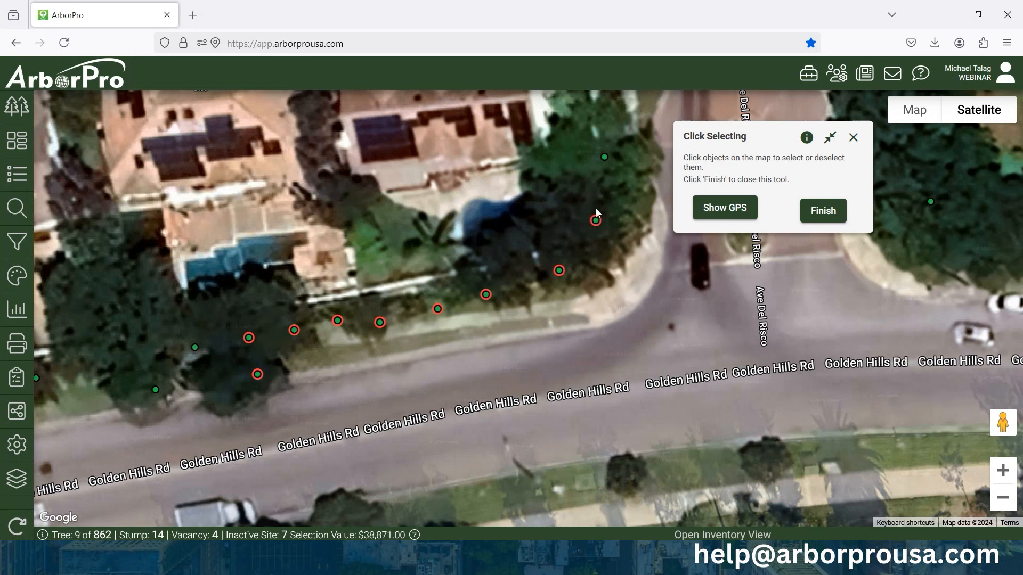
click(604, 157)
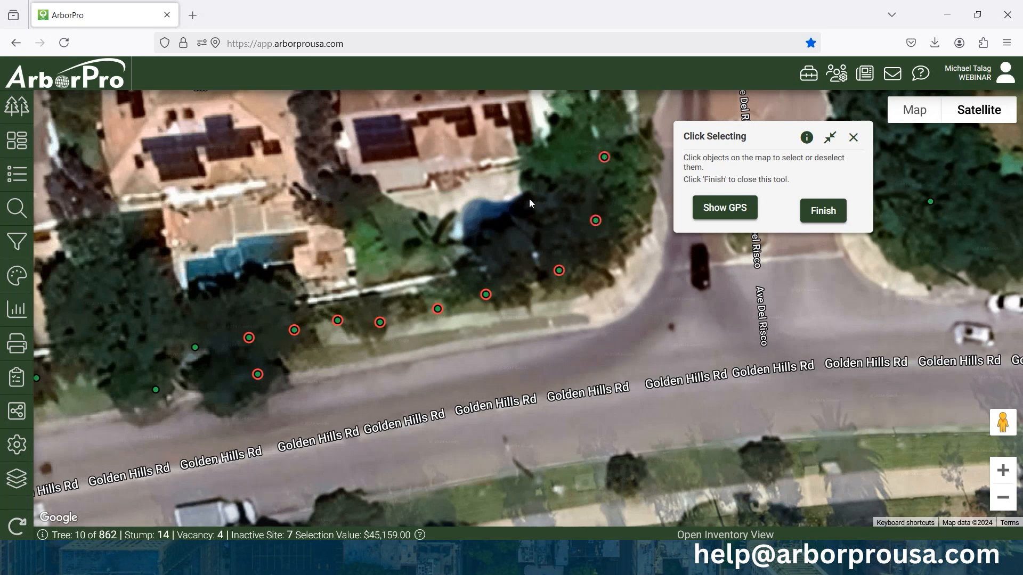
scroll(529, 199, down, 1)
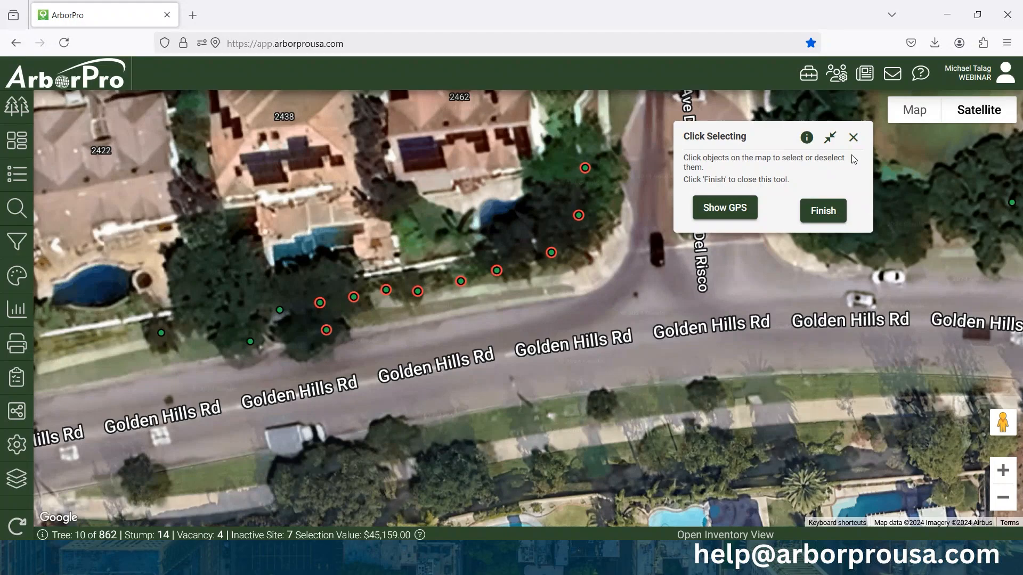
Step: Finish the click selection and recentre the map on the neighbourhood
click(822, 209)
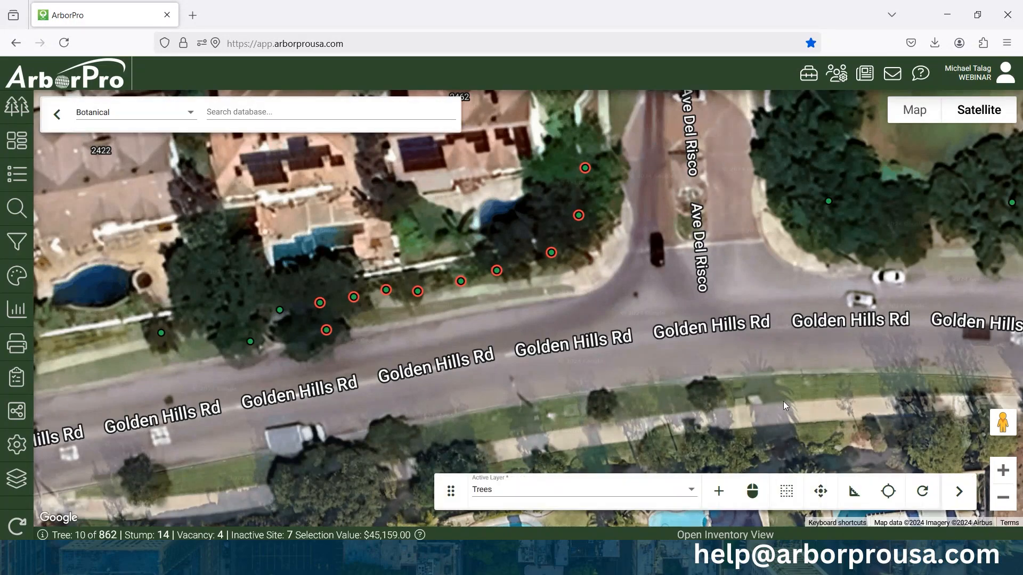
scroll(783, 401, down, 2)
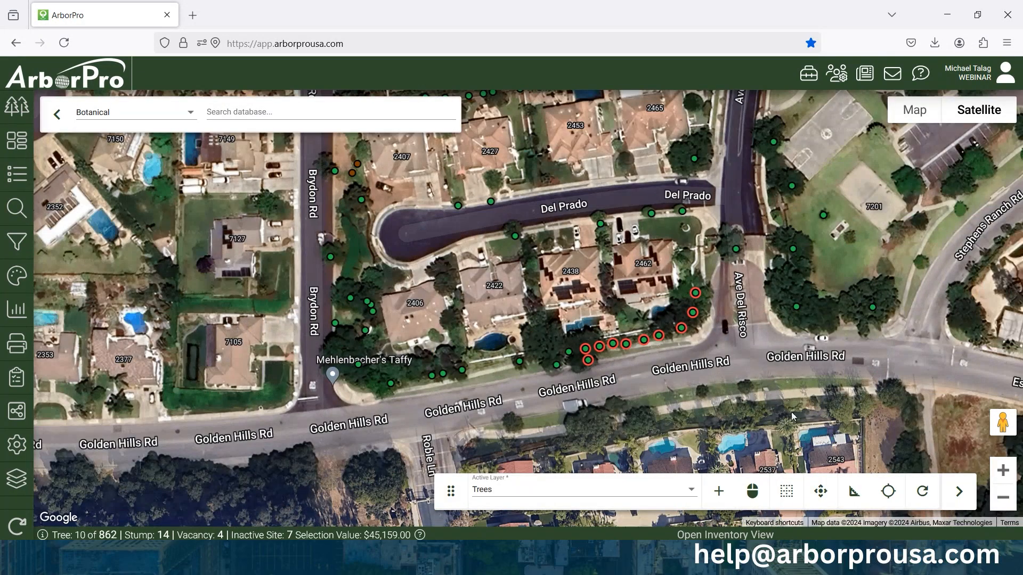
drag(740, 373, 769, 354)
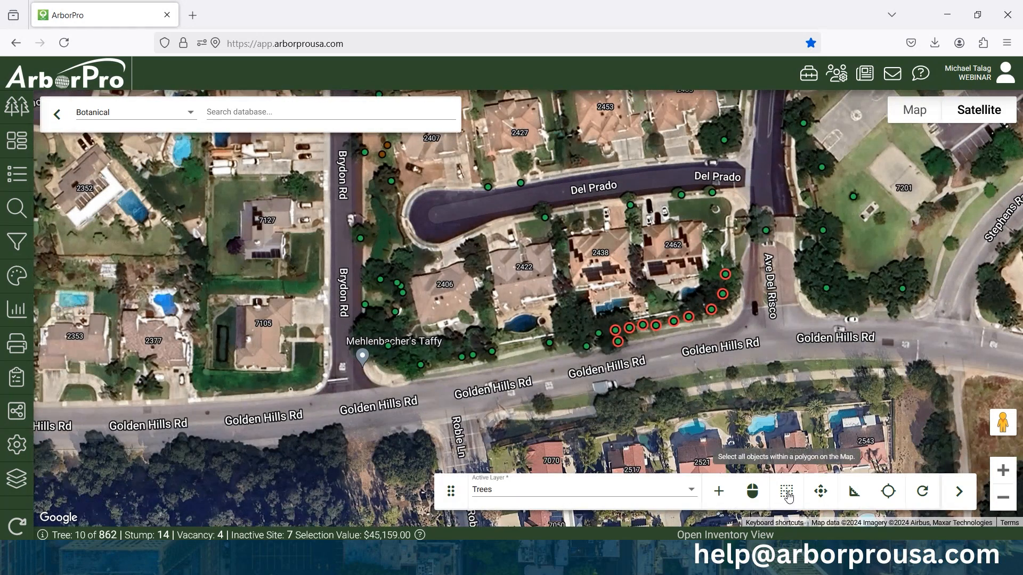
Step: Draw a polygon over the block between Brydon Rd, Del Prado and Golden Hills Rd, selecting 27 trees
click(788, 491)
drag(502, 299, 425, 260)
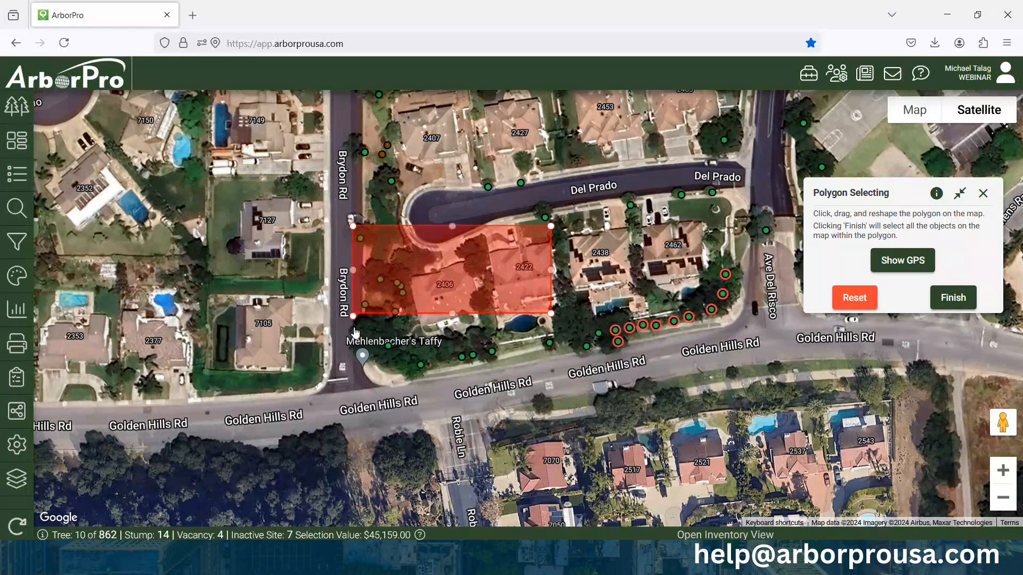
drag(355, 332, 379, 412)
drag(552, 314, 611, 354)
drag(552, 227, 640, 192)
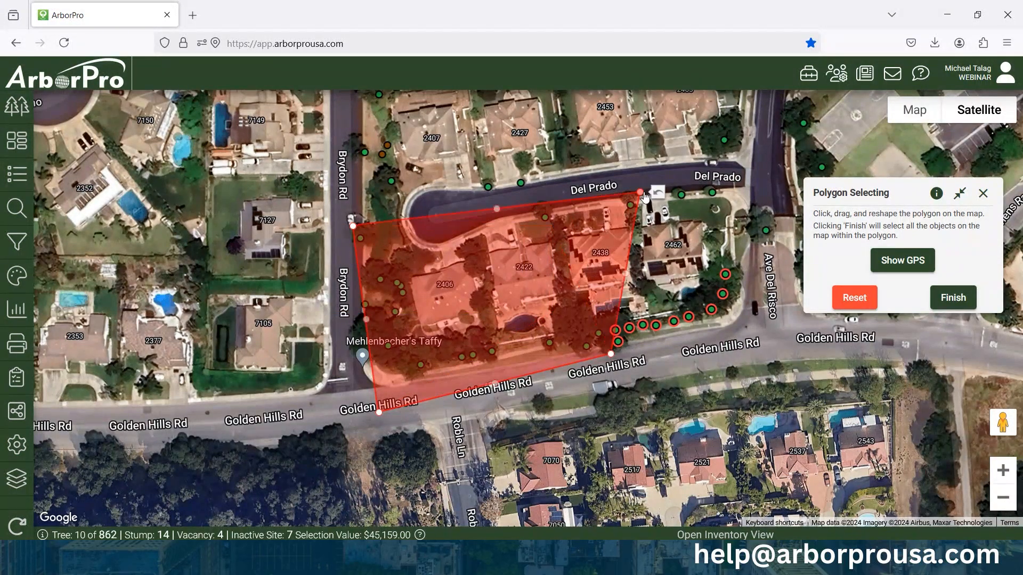
drag(625, 273, 594, 260)
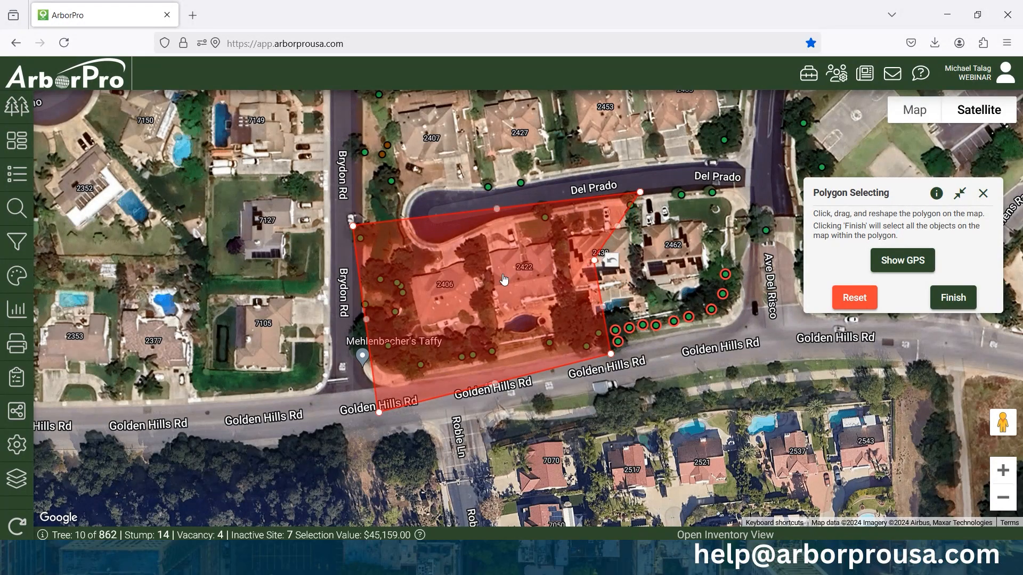
click(962, 302)
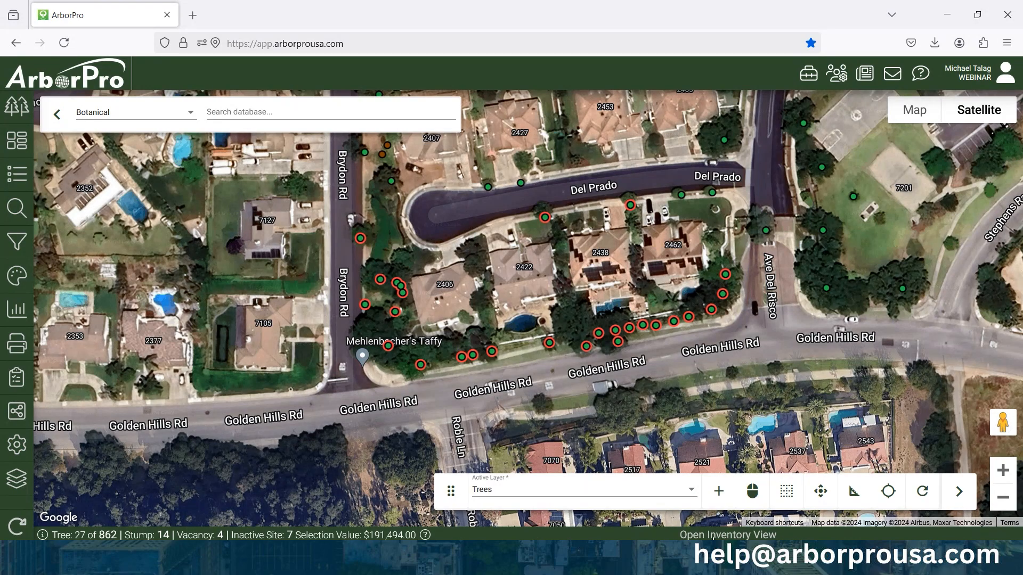
Step: Bring up the inventory table listing the 27 selected trees
click(726, 535)
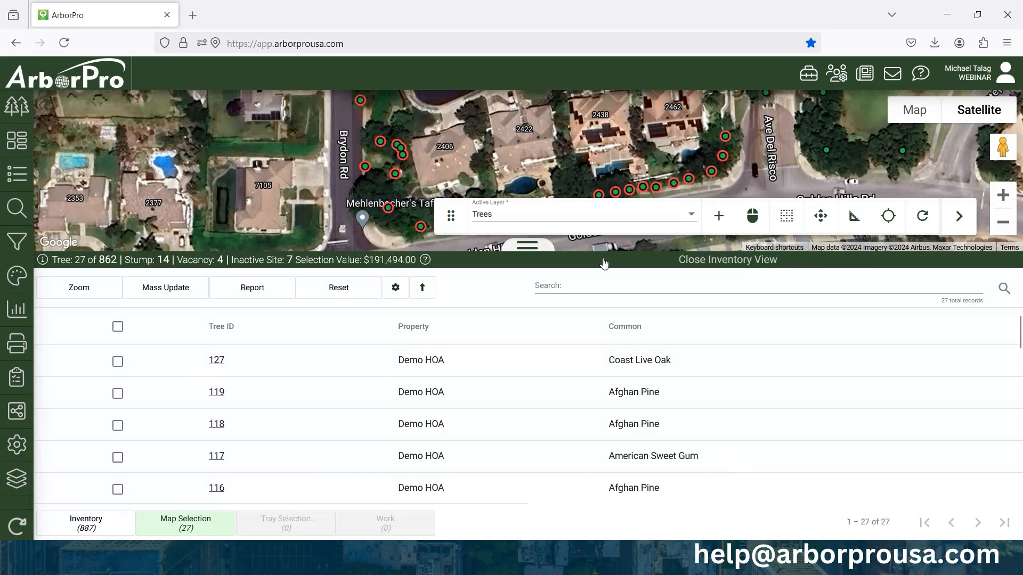
click(523, 261)
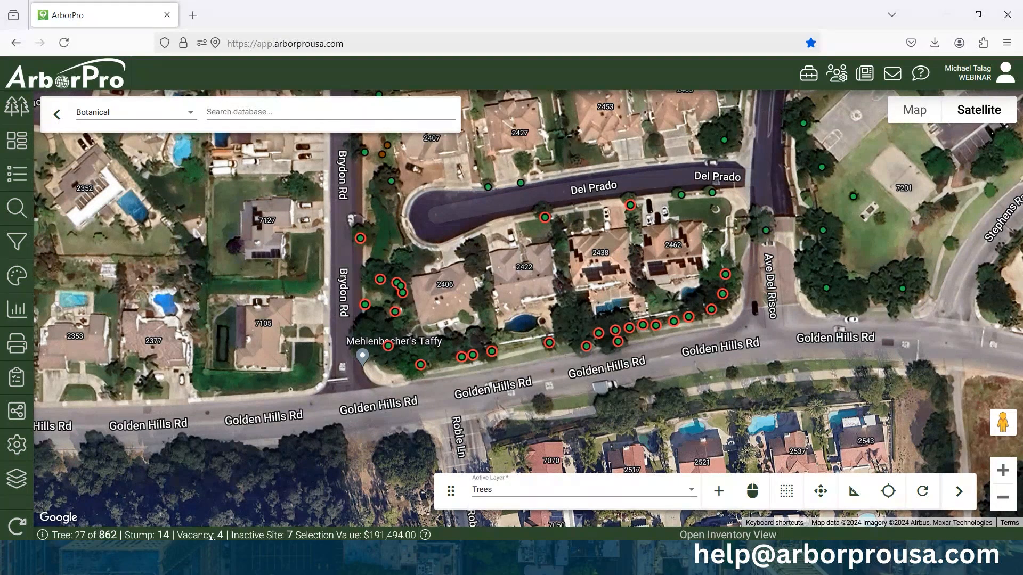
click(206, 534)
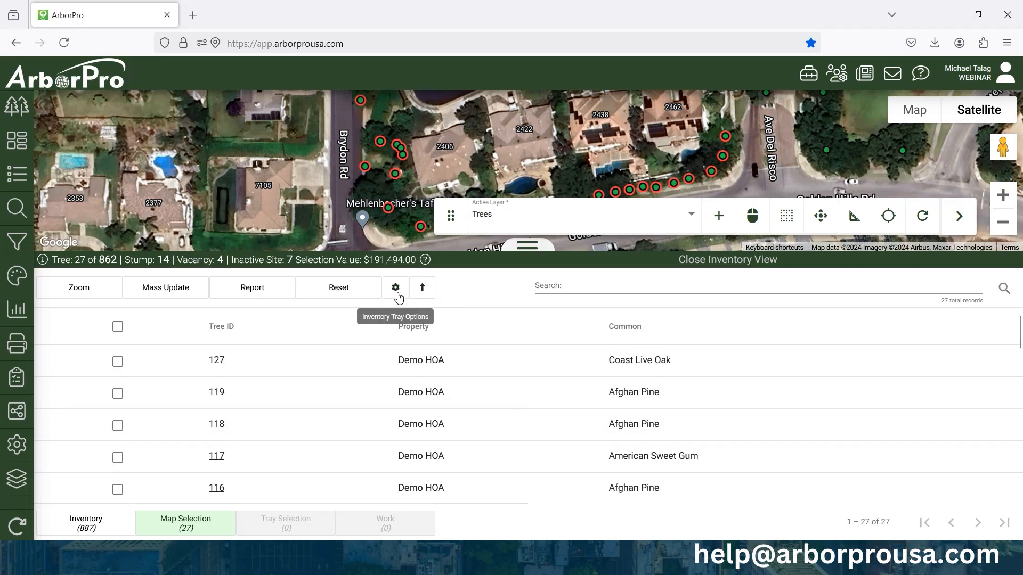
Step: In Inventory Tray Settings, show all columns except Global ID and apply the update
click(396, 292)
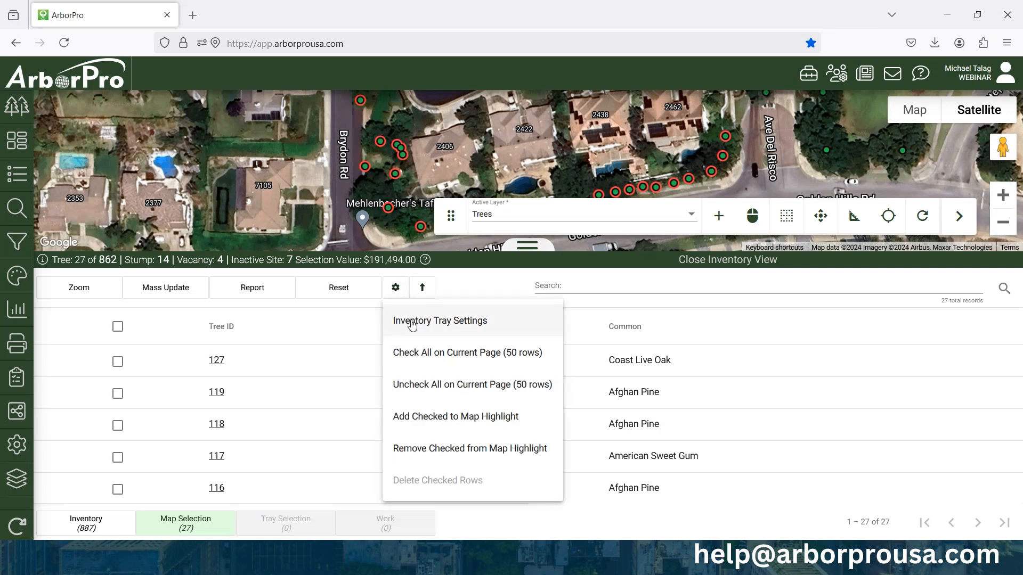
click(414, 324)
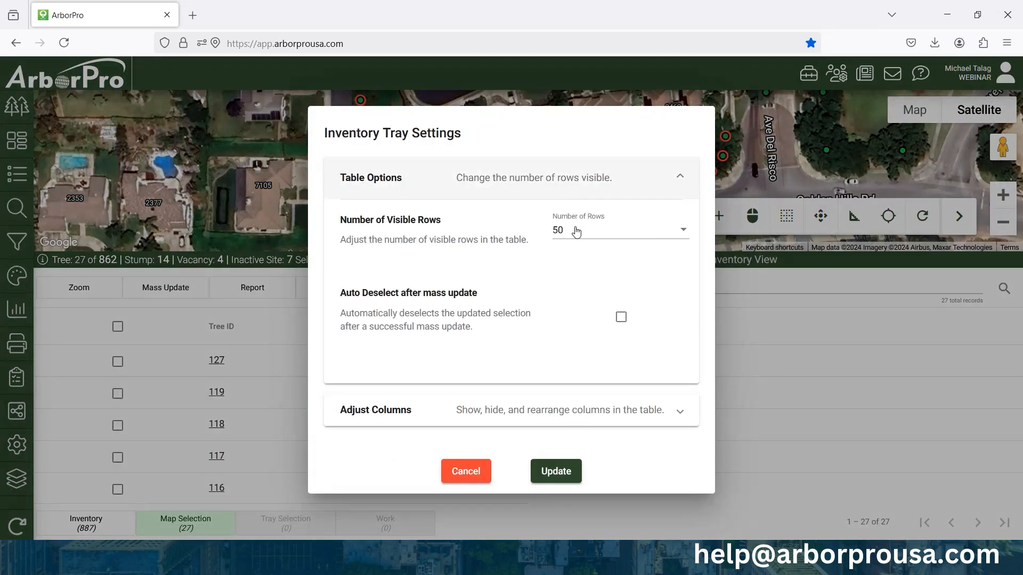
click(678, 177)
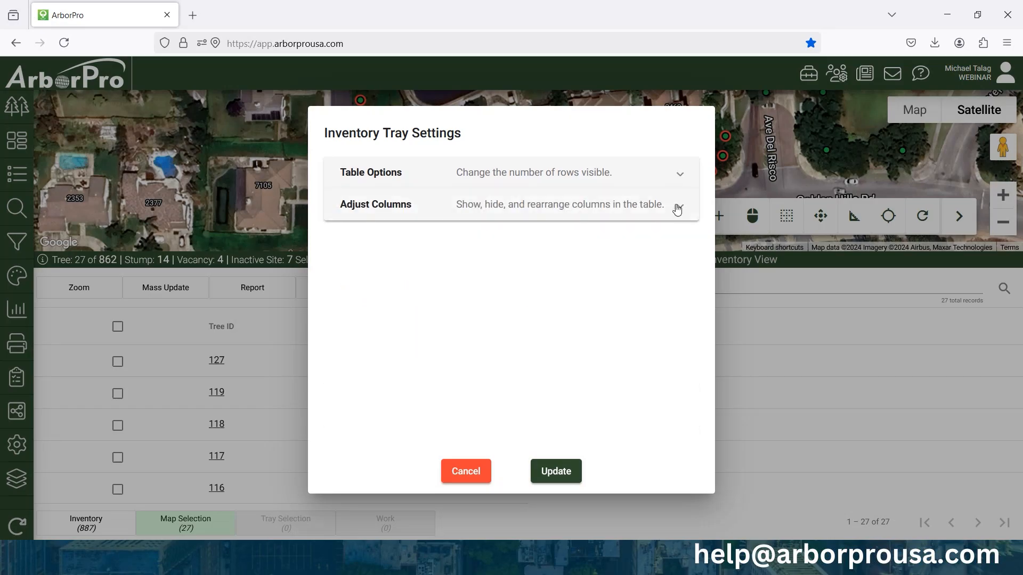
click(678, 209)
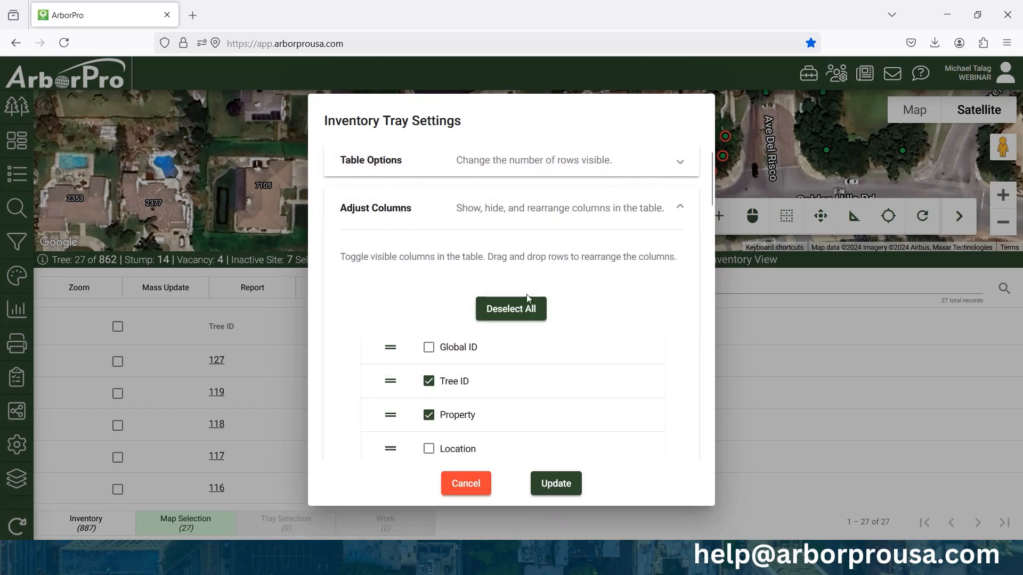
click(529, 309)
click(496, 308)
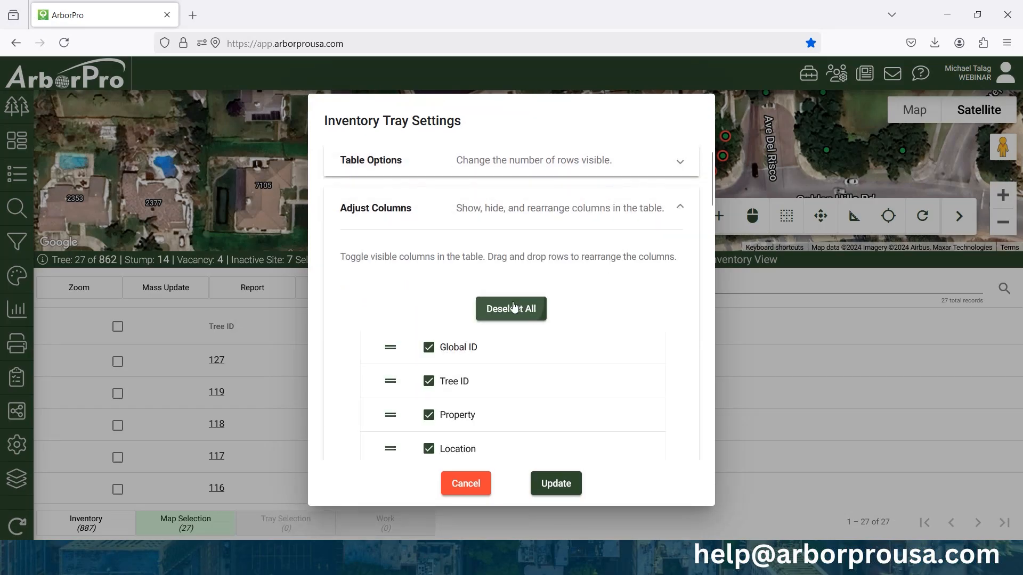
click(429, 347)
scroll(510, 321, down, 1)
scroll(510, 322, down, 10)
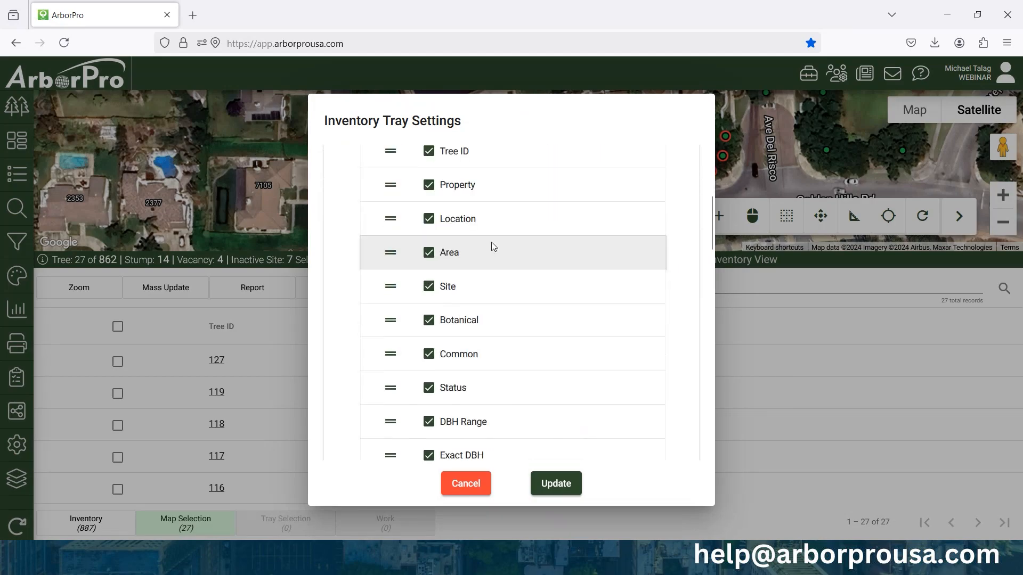
scroll(491, 271, down, 3)
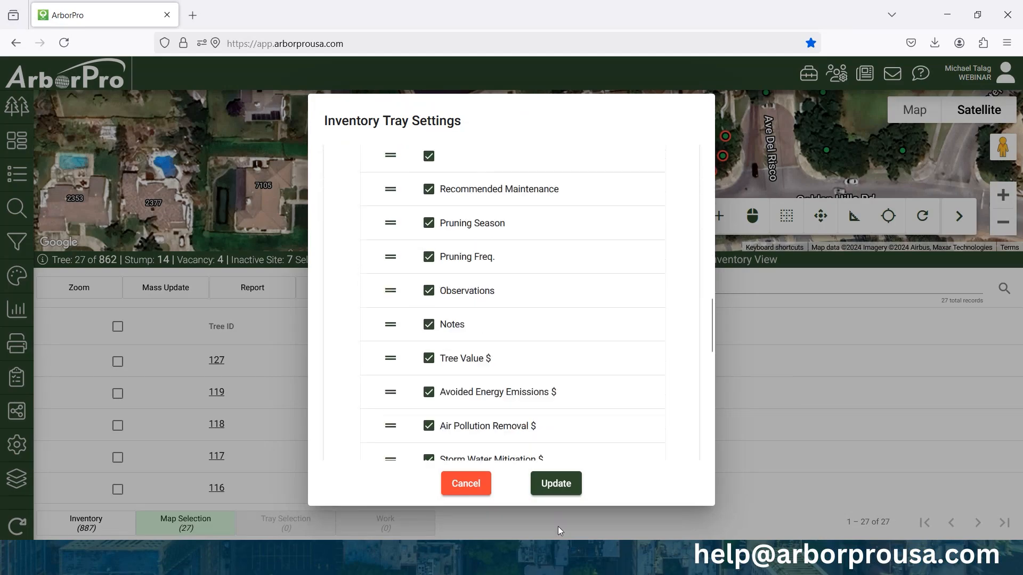
click(556, 483)
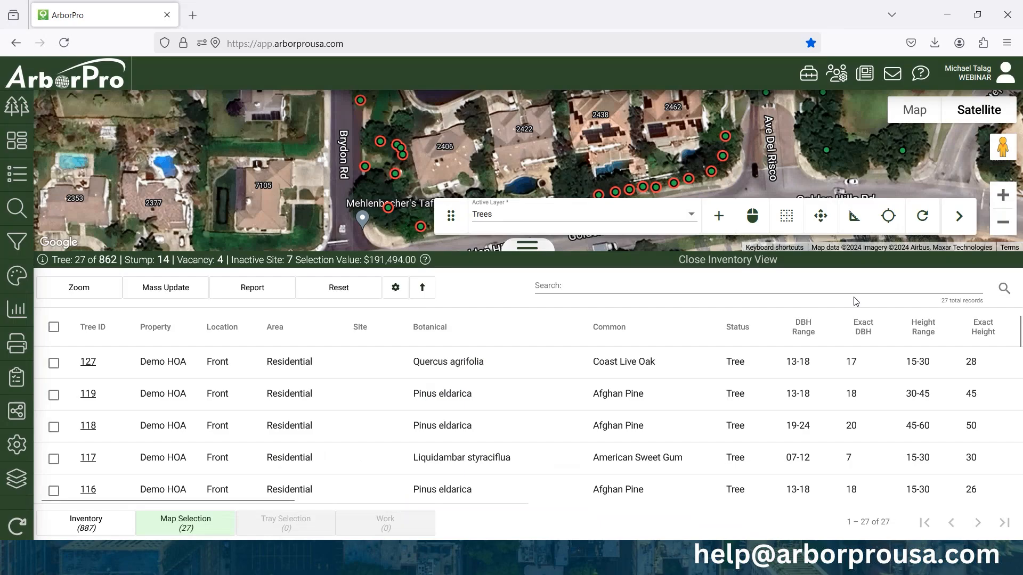
Step: Search the inventory table for 'Coast Live Oak', returning 8 records
drag(213, 508, 180, 505)
click(564, 285)
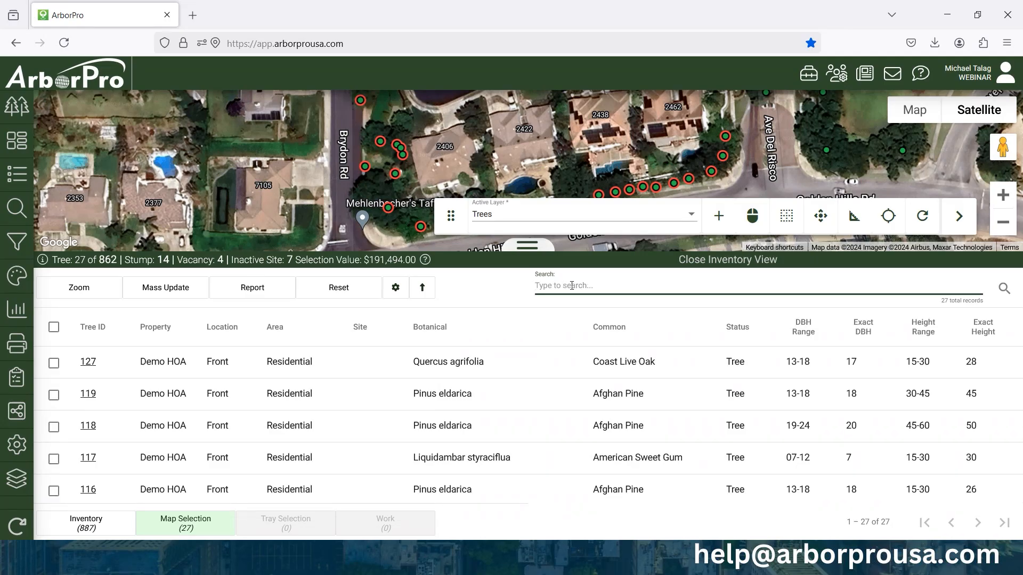
text(COast)
key(BackSpace)
key(BackSpace)
key(BackSpace)
key(BackSpace)
text(oast Live Oak)
key(Return)
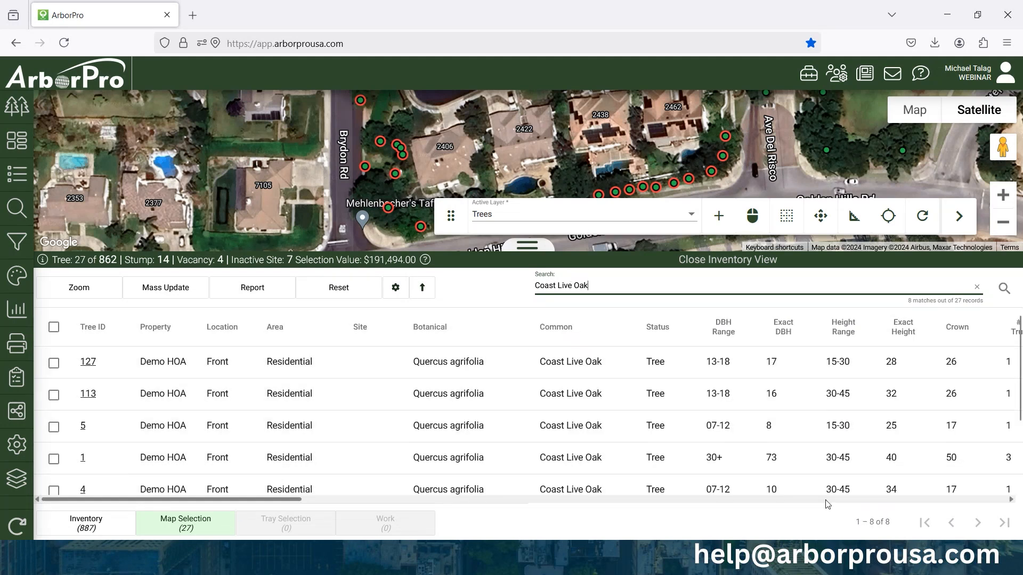
click(851, 529)
drag(851, 528, 905, 530)
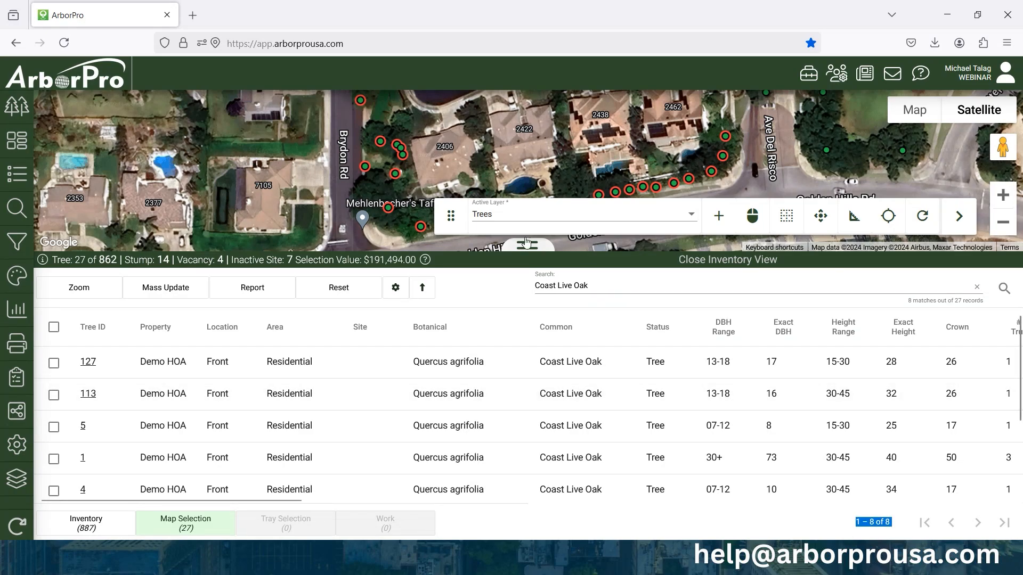
Step: Clear the Coast Live Oak search to list all 27 trees and open Mass Update
drag(561, 175, 537, 148)
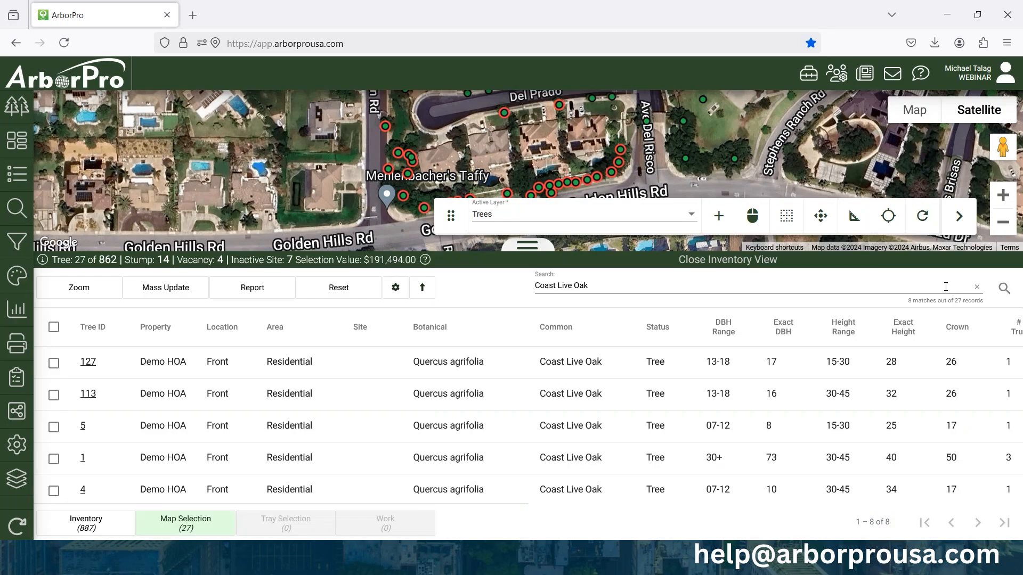
click(976, 287)
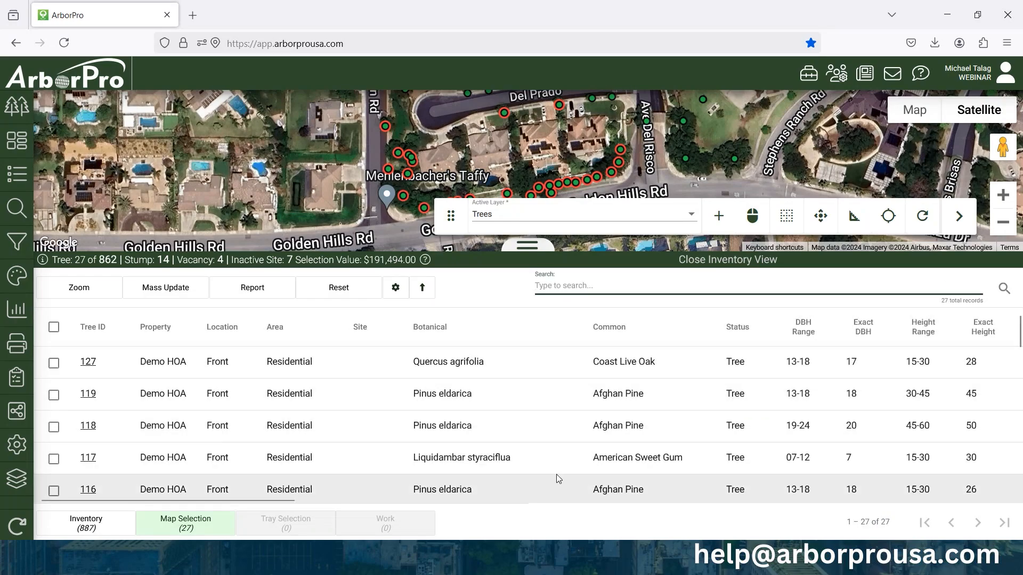
click(186, 527)
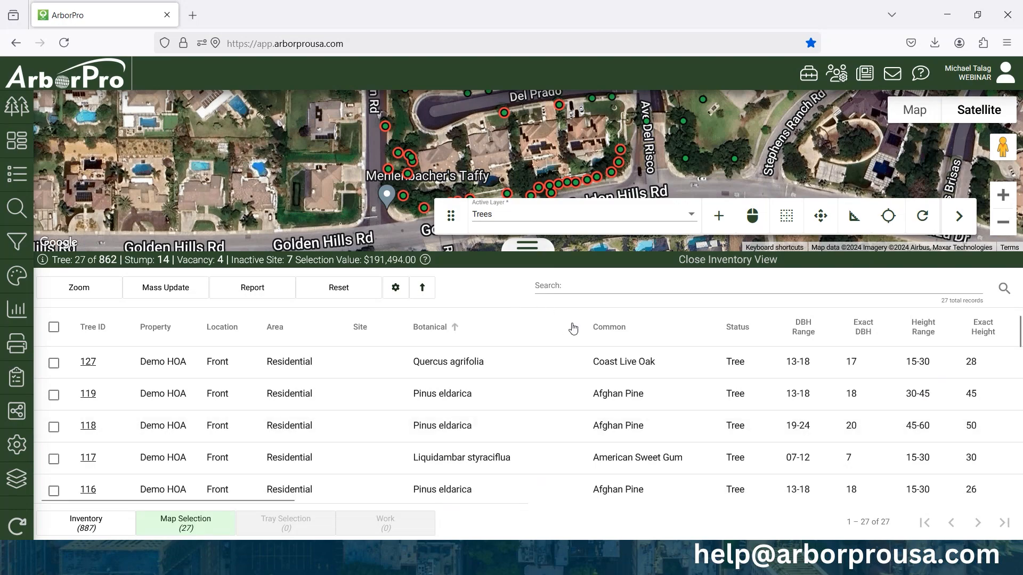
click(164, 289)
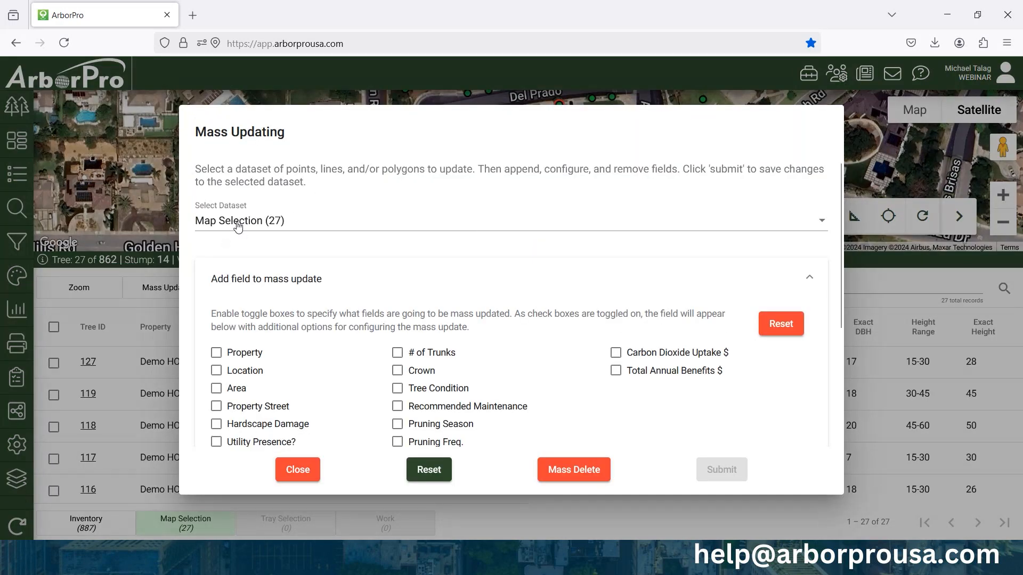
Step: Keep Map Selection (27) as the dataset and add the Location and Exact DBH fields
click(275, 227)
click(322, 230)
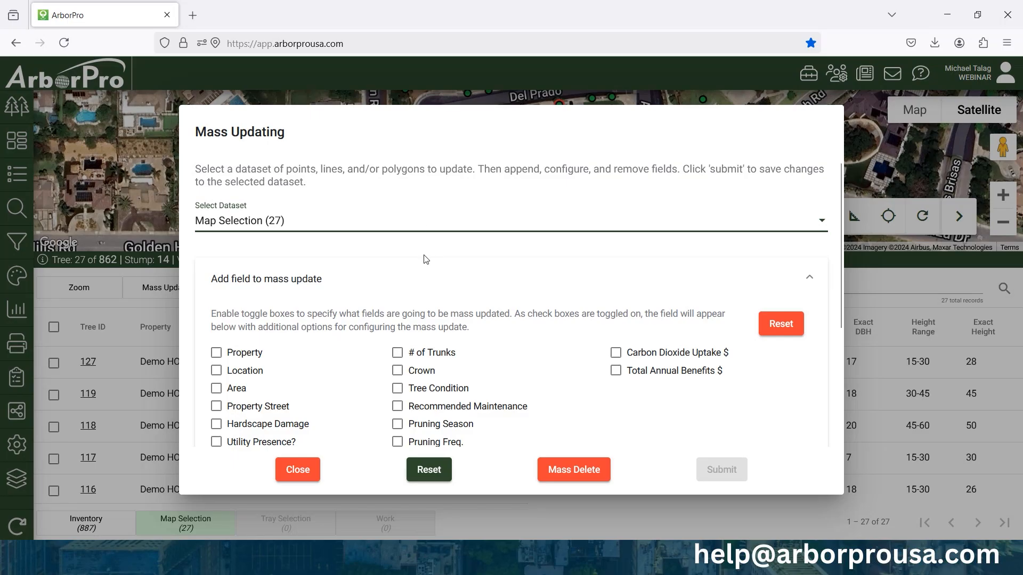
scroll(559, 223, down, 3)
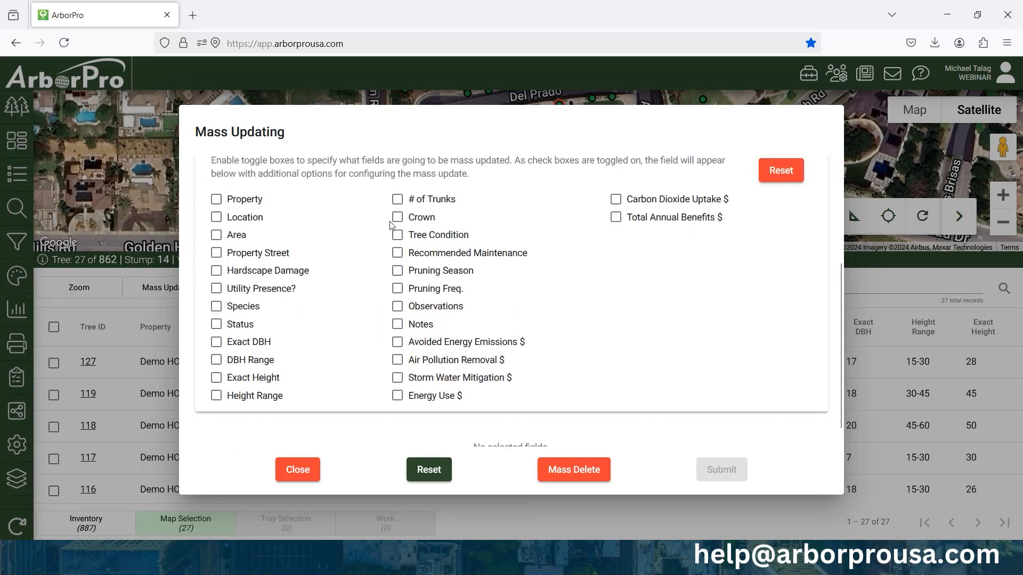
click(217, 218)
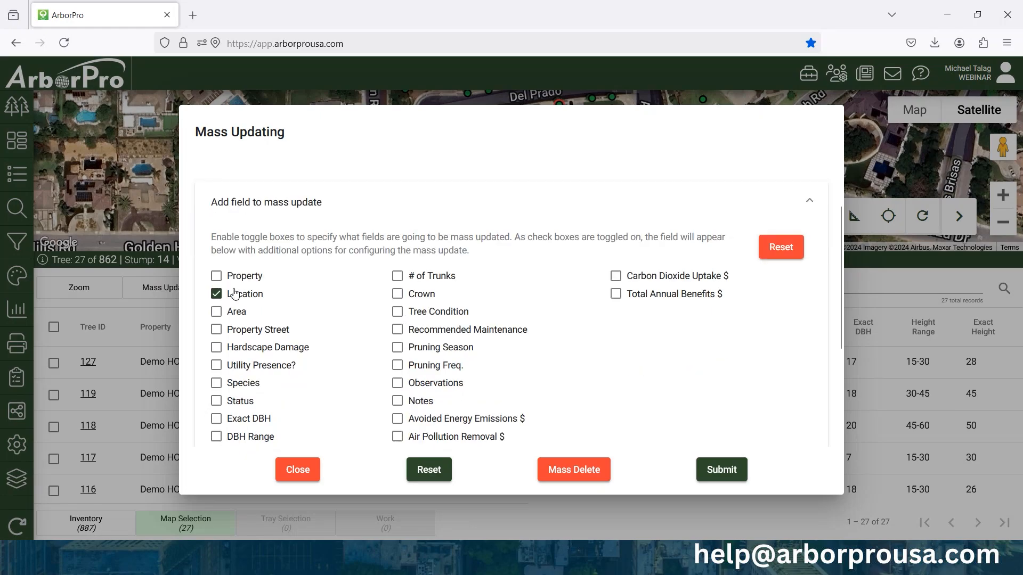
scroll(235, 293, down, 2)
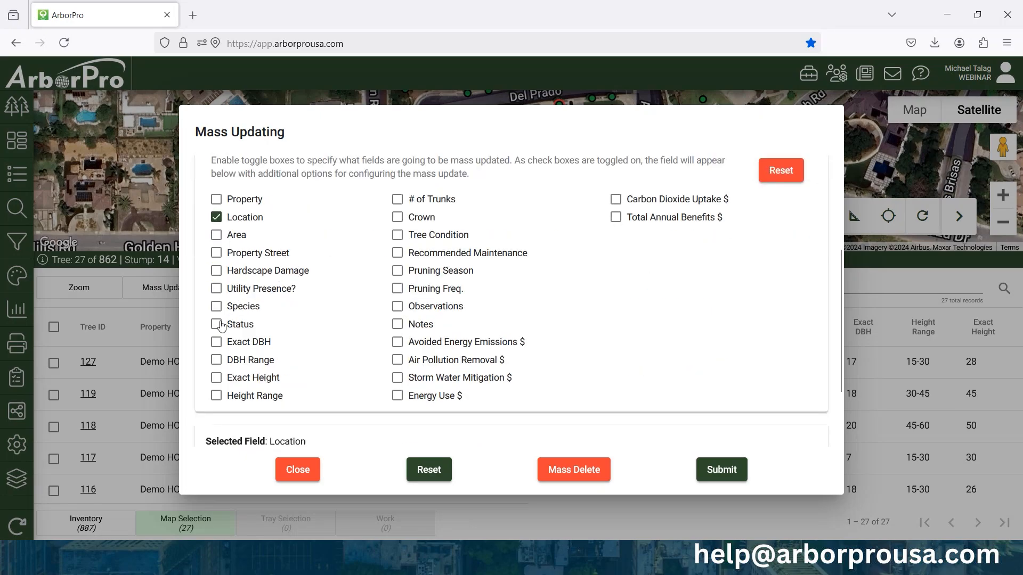
click(216, 342)
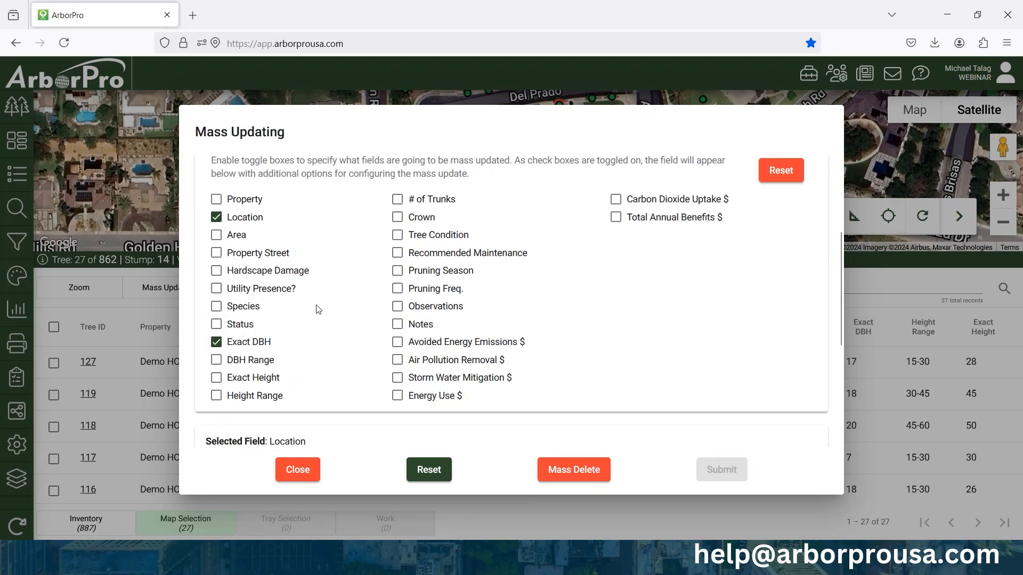
scroll(319, 298, down, 5)
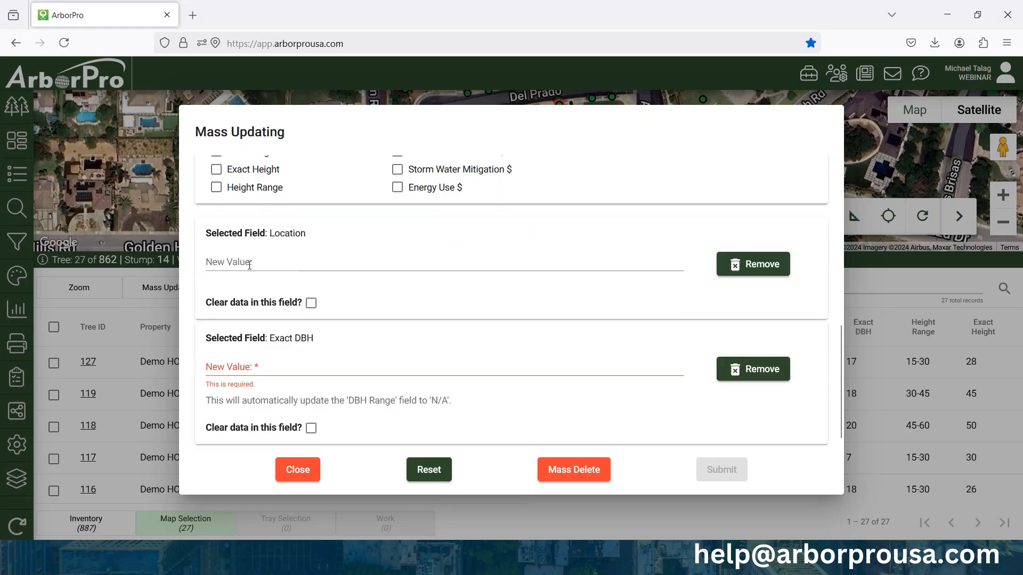
Step: Set Location to Front and Exact DBH to 25, then submit for 27 models
click(266, 263)
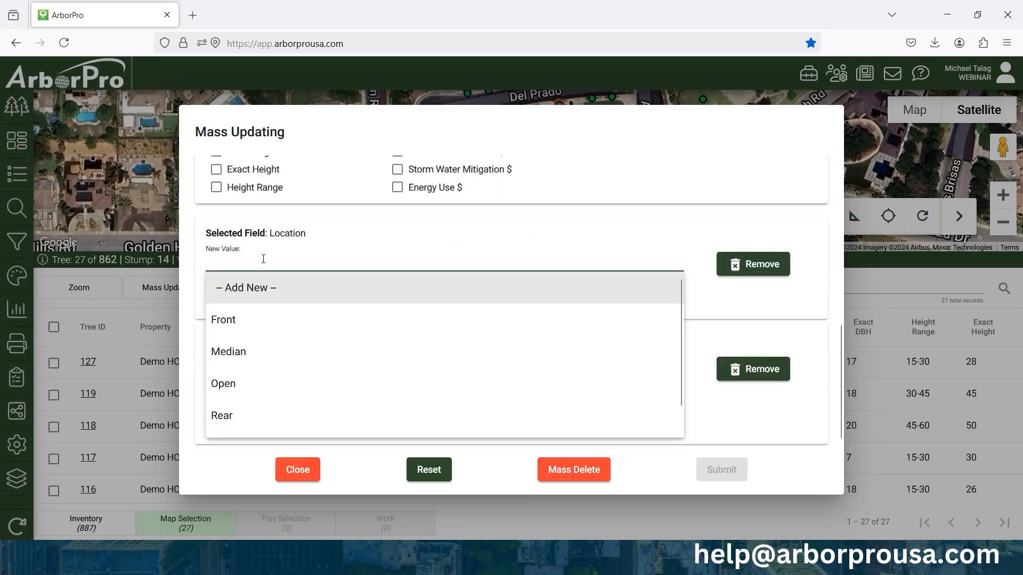
click(290, 323)
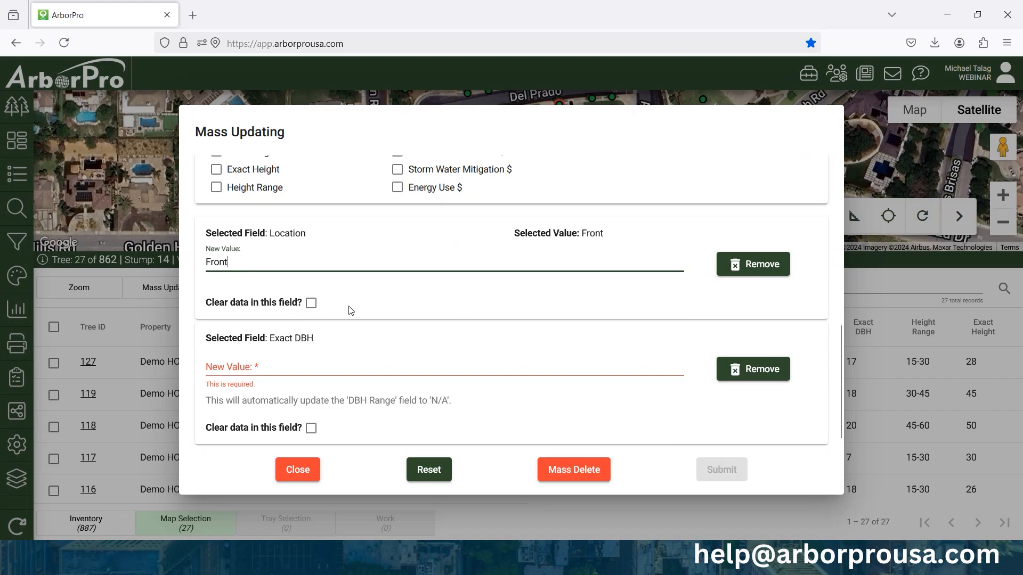
click(248, 369)
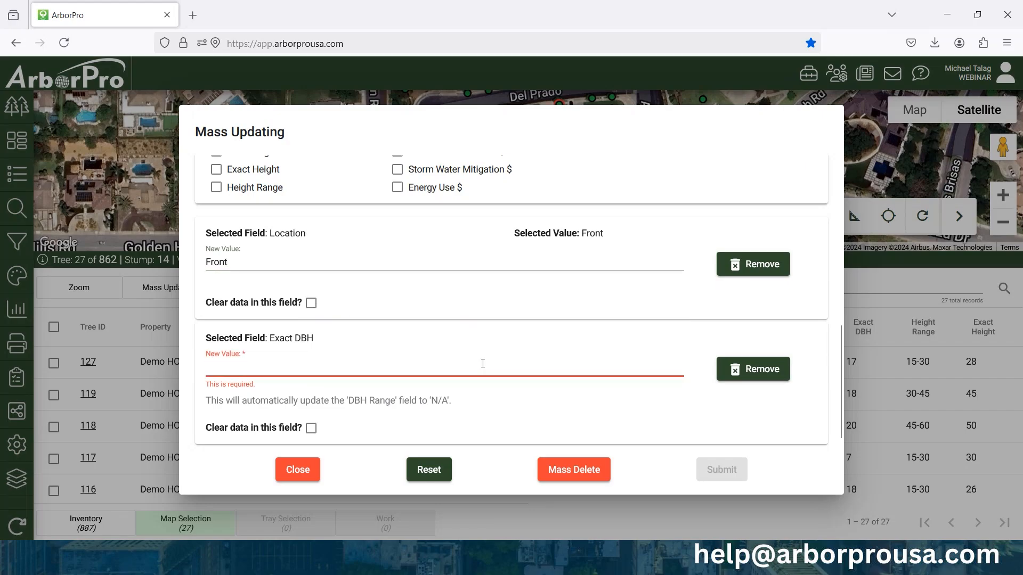
text(25)
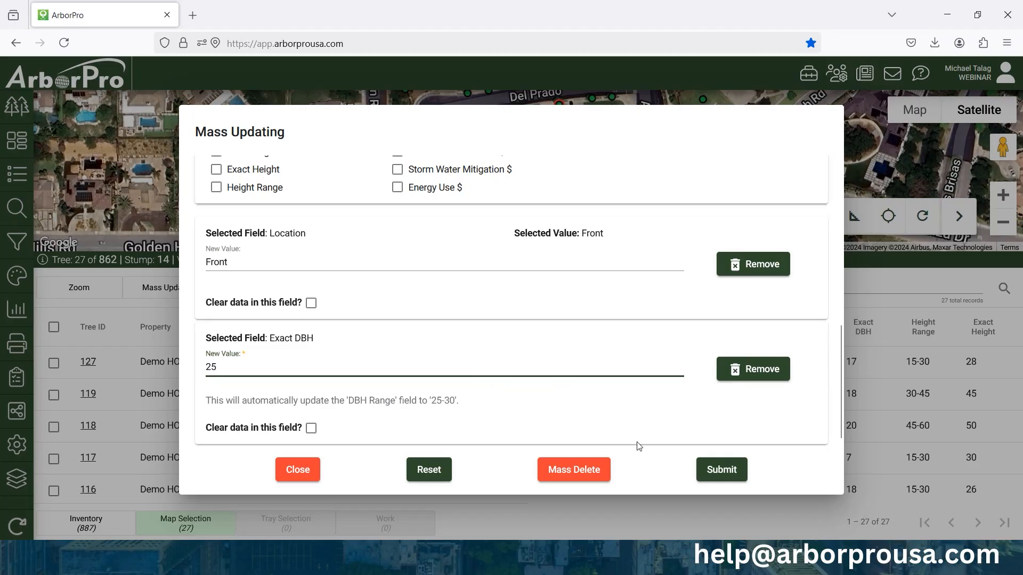
click(722, 470)
drag(605, 271, 675, 273)
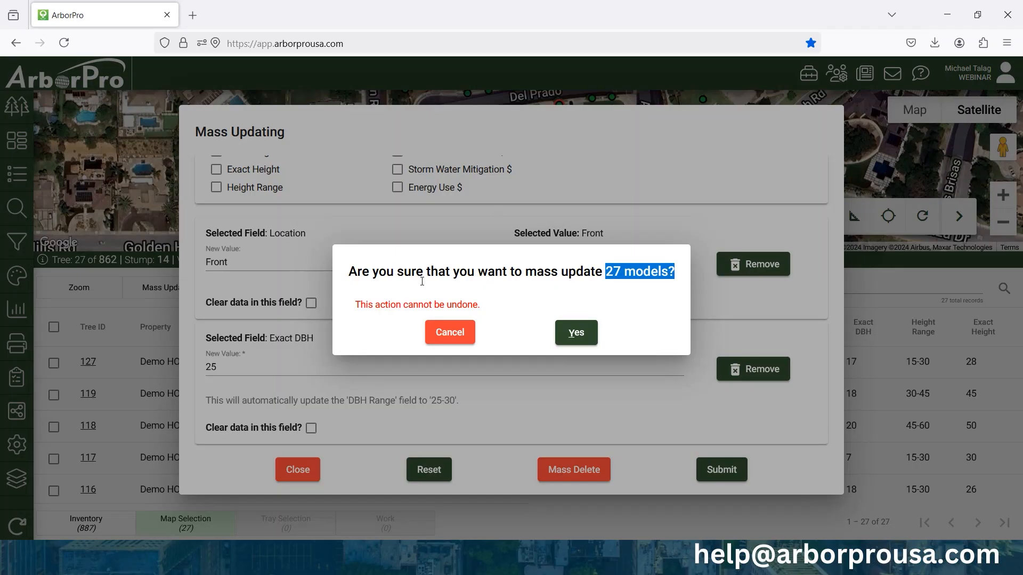
Step: Cancel the confirmation and remove Location and Exact DBH, ticking Clear data for Exact DBH
click(453, 335)
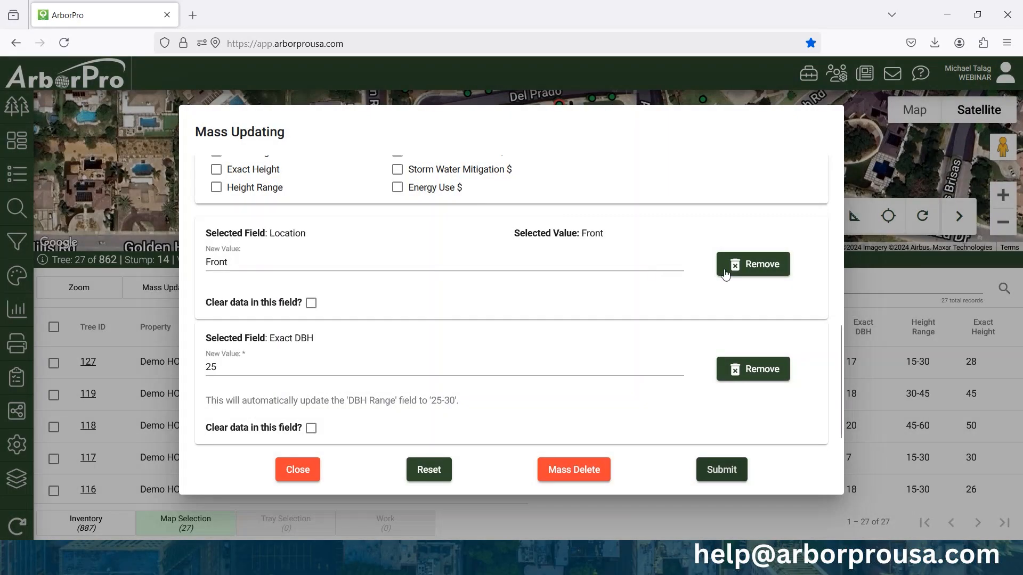
click(726, 274)
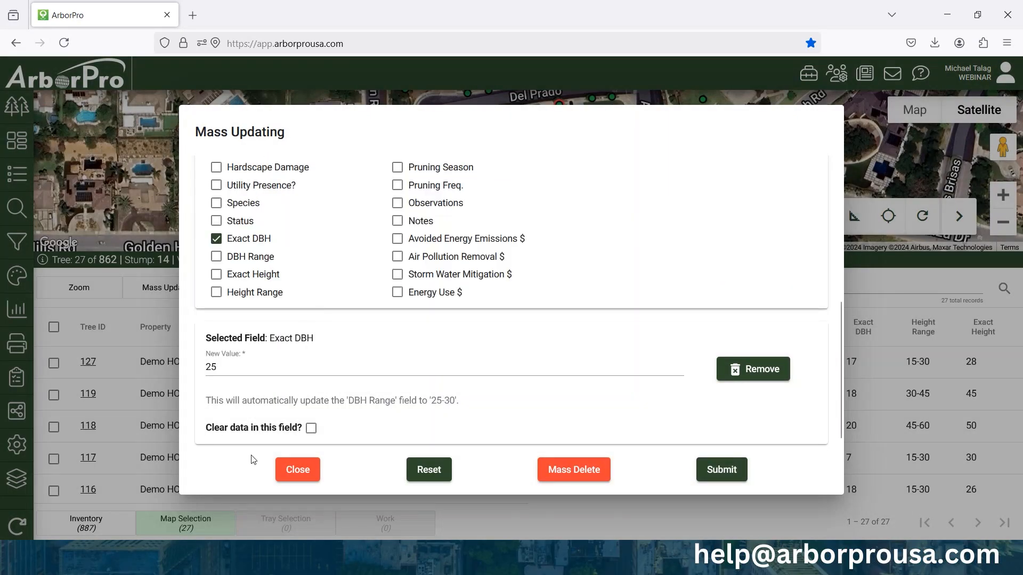
drag(212, 431, 315, 434)
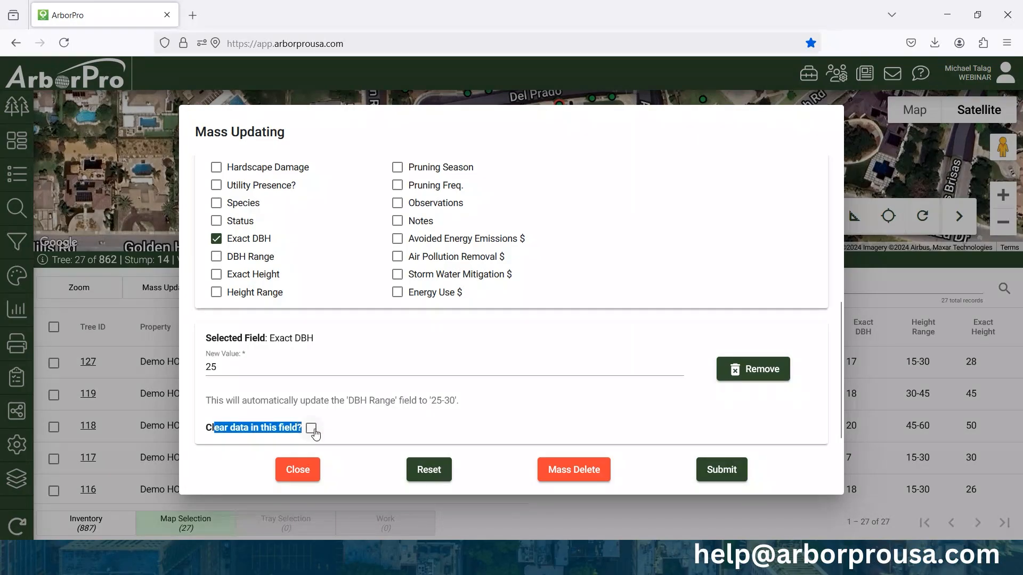
click(313, 431)
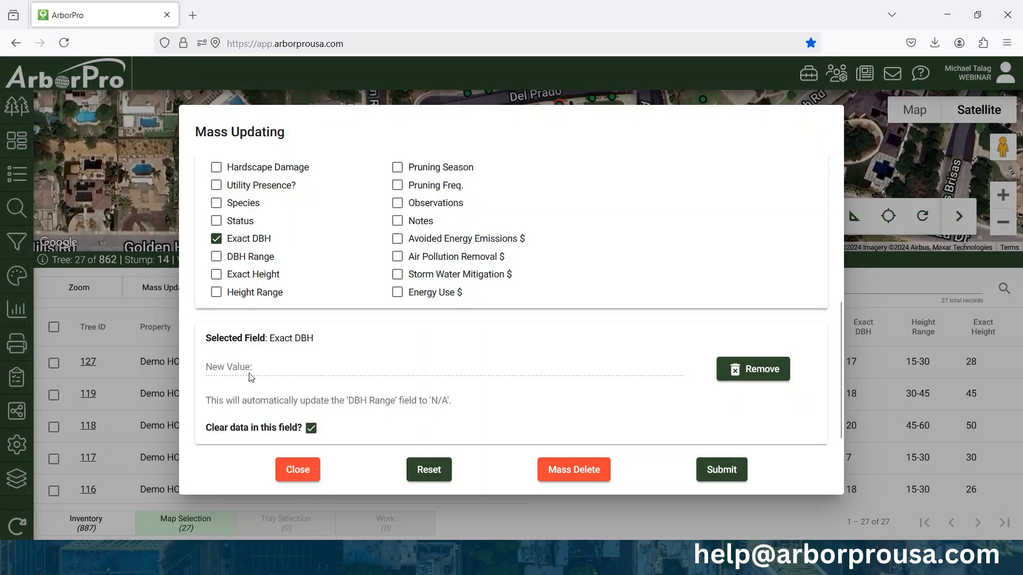
scroll(250, 377, up, 2)
scroll(251, 211, up, 3)
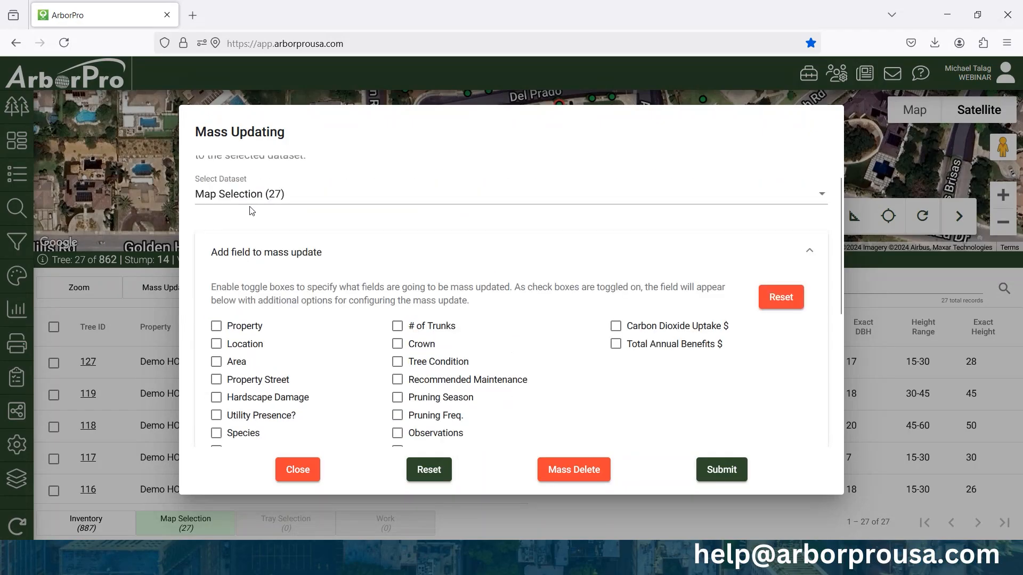
scroll(383, 204, down, 5)
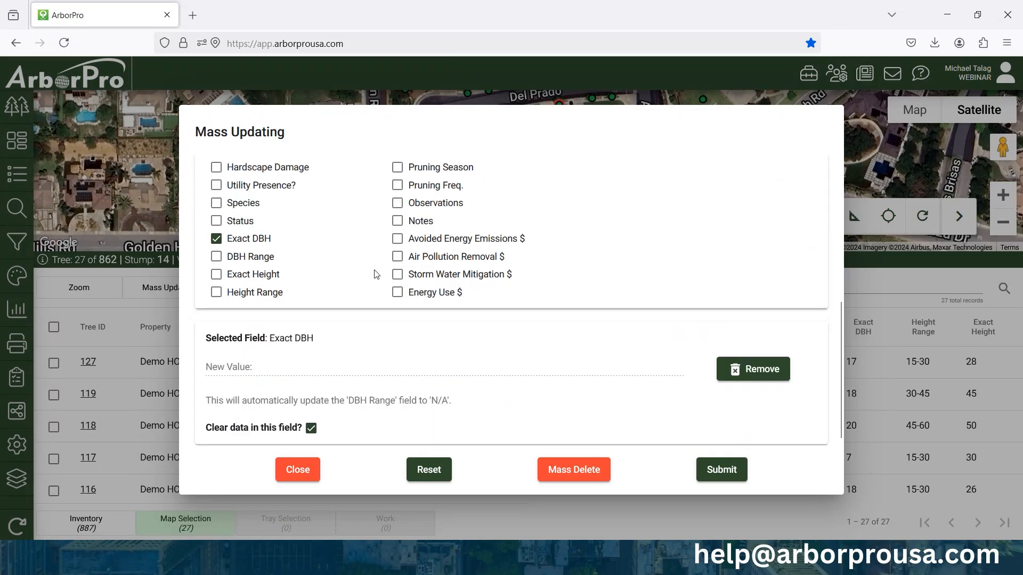
click(753, 369)
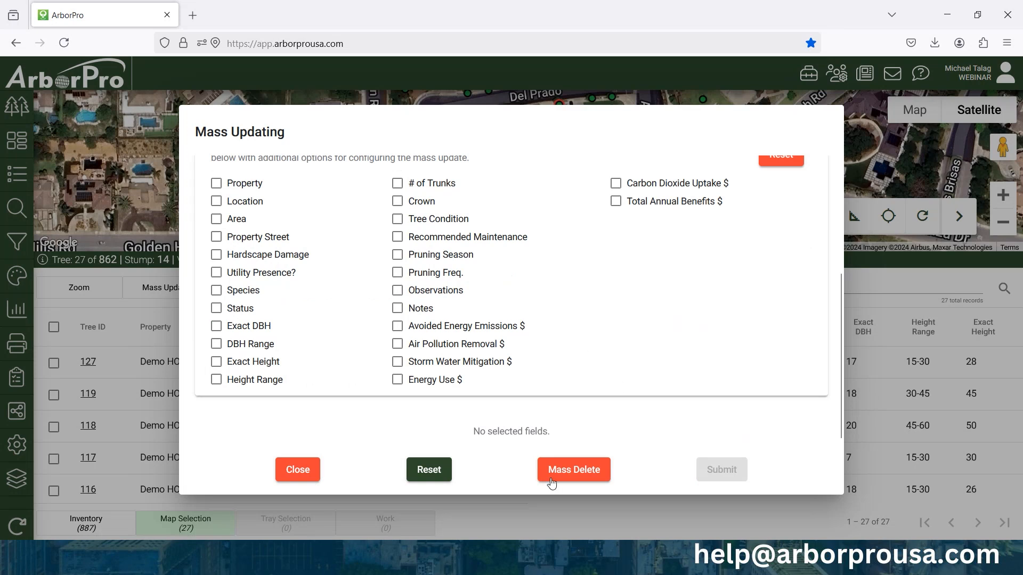
Step: Start a mass delete, type 'delete' to confirm, cancel it, then close Mass Updating
click(582, 472)
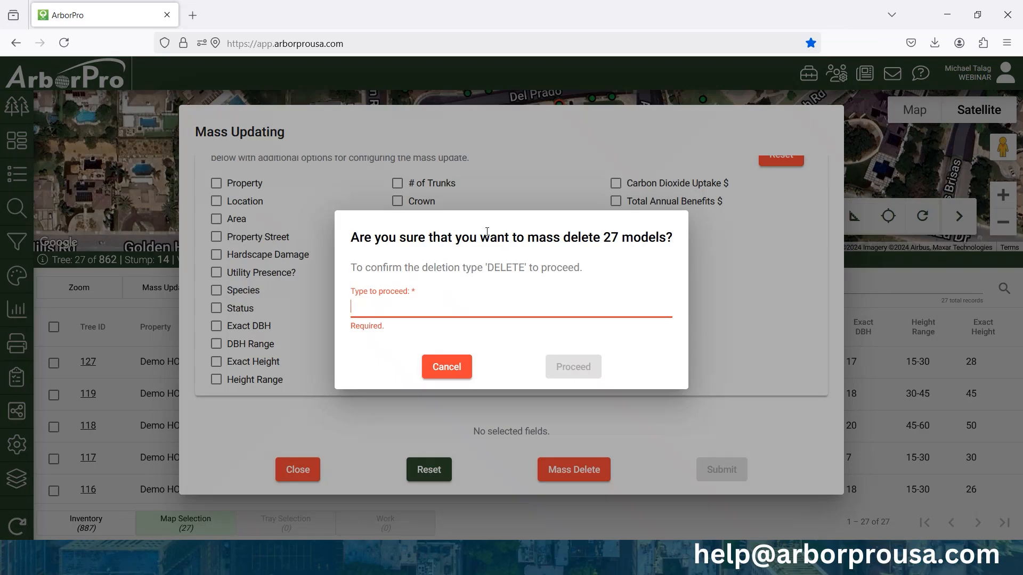
click(448, 307)
text(delete)
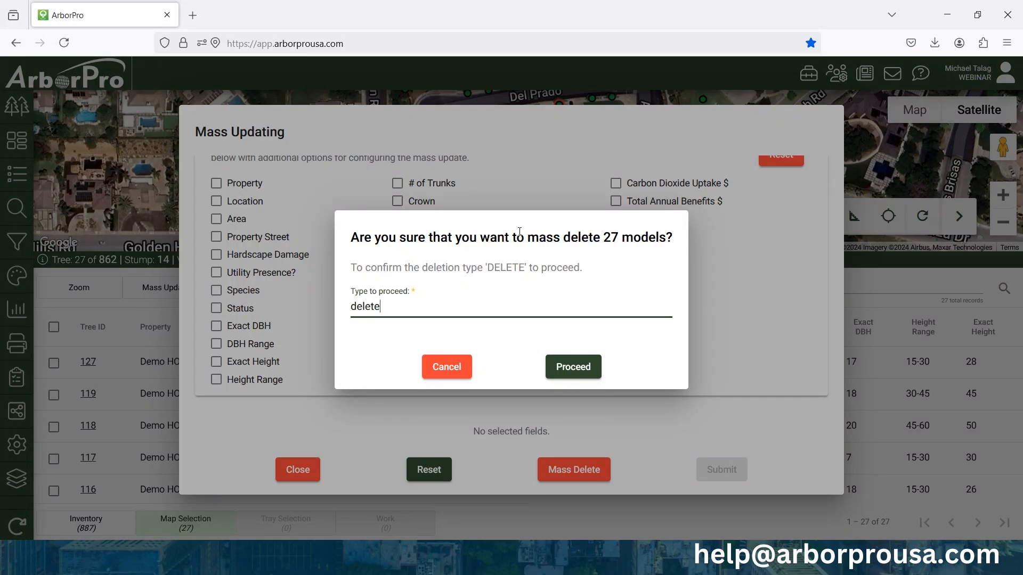
click(451, 377)
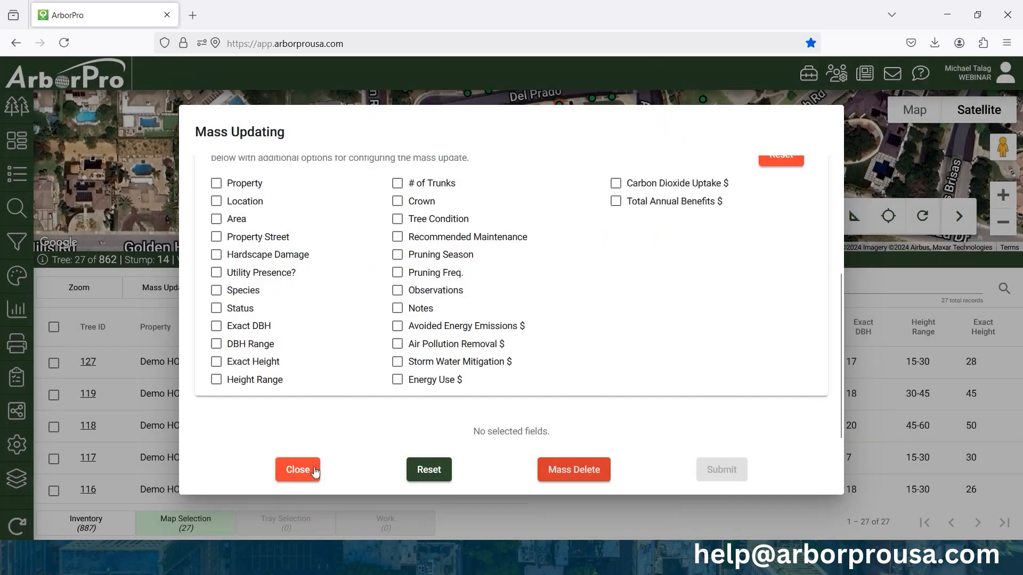
click(298, 469)
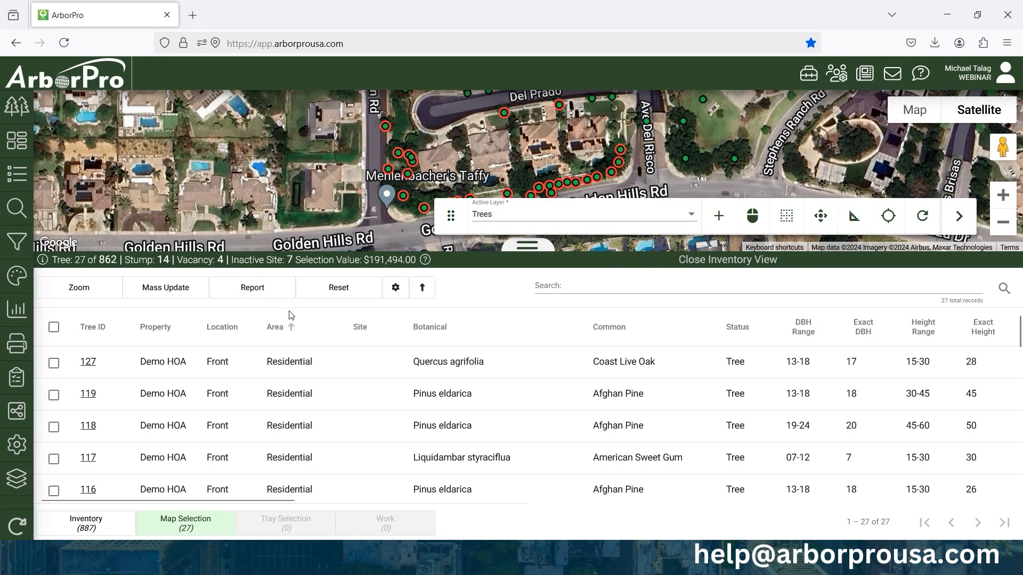
Step: Open the CSV report options with Map Selection (27) as the report dataset
click(259, 290)
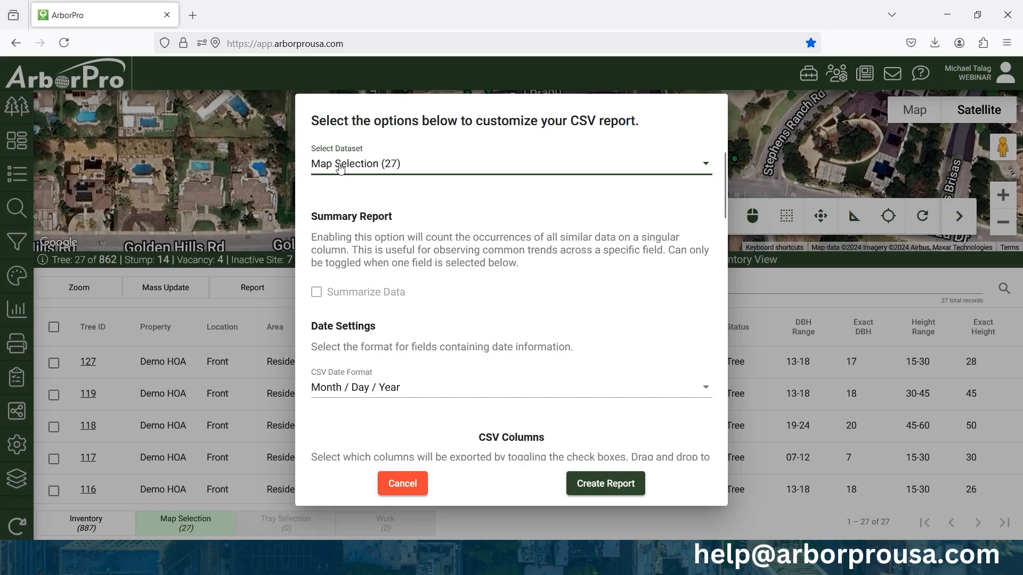
click(341, 166)
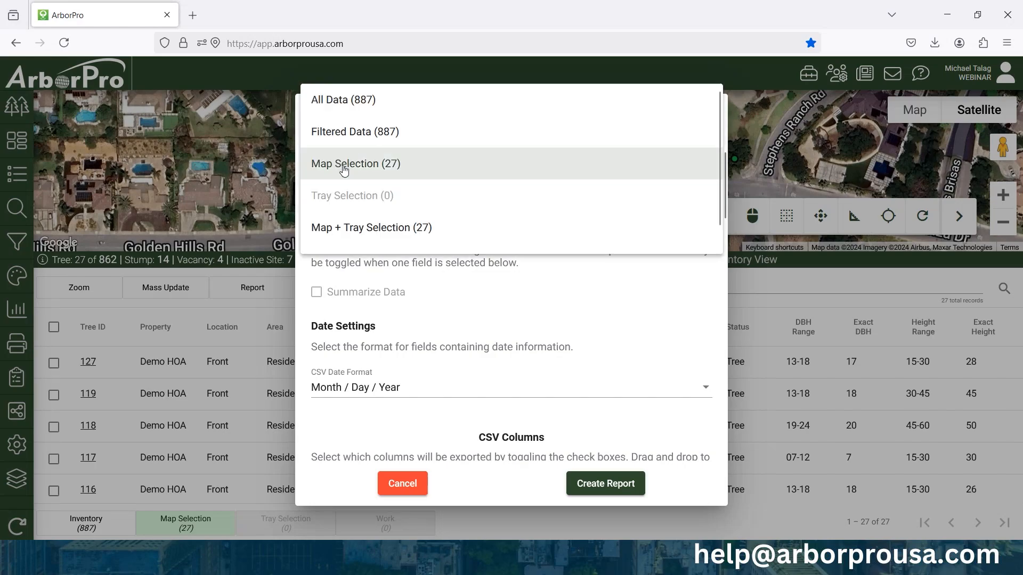
click(364, 170)
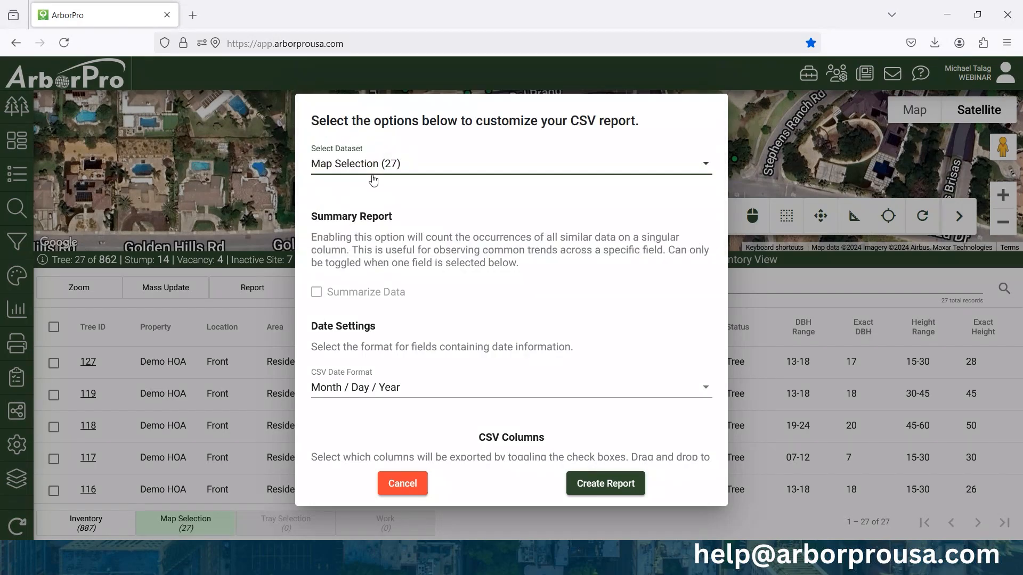
Step: Generate the CSV report with all columns and open the CsvReport download in Excel
scroll(395, 218, down, 7)
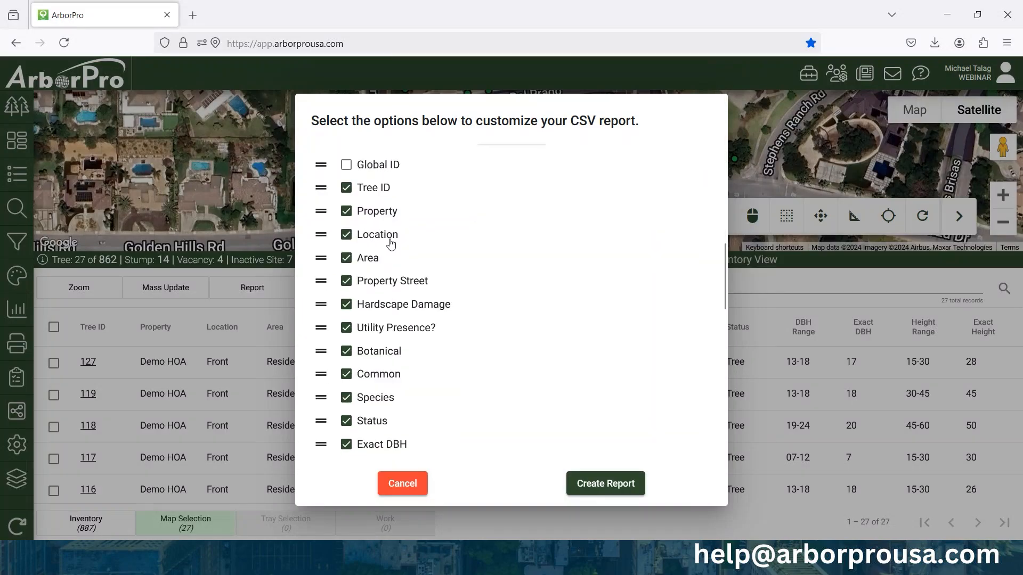
scroll(405, 234, up, 2)
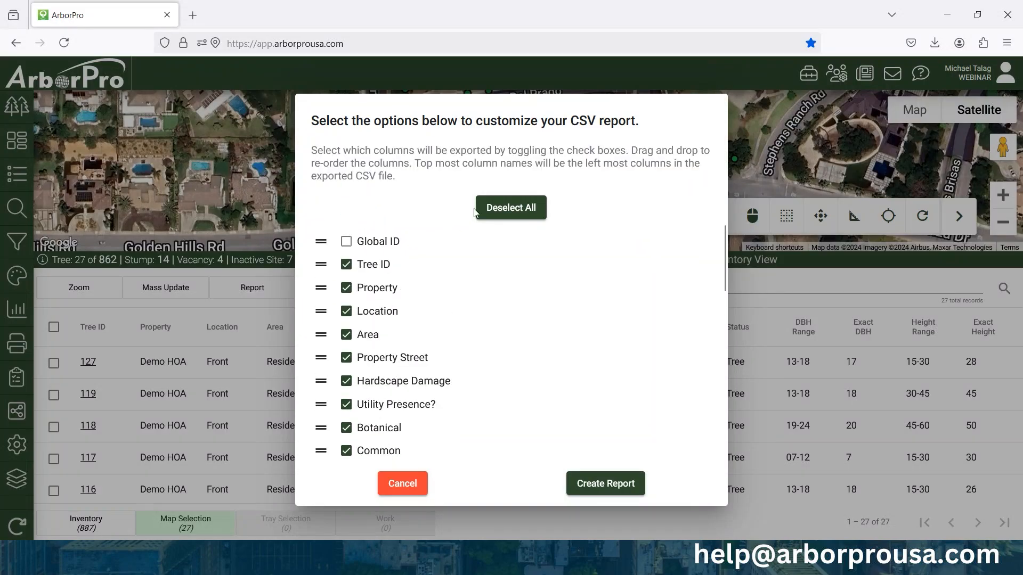
scroll(421, 261, down, 2)
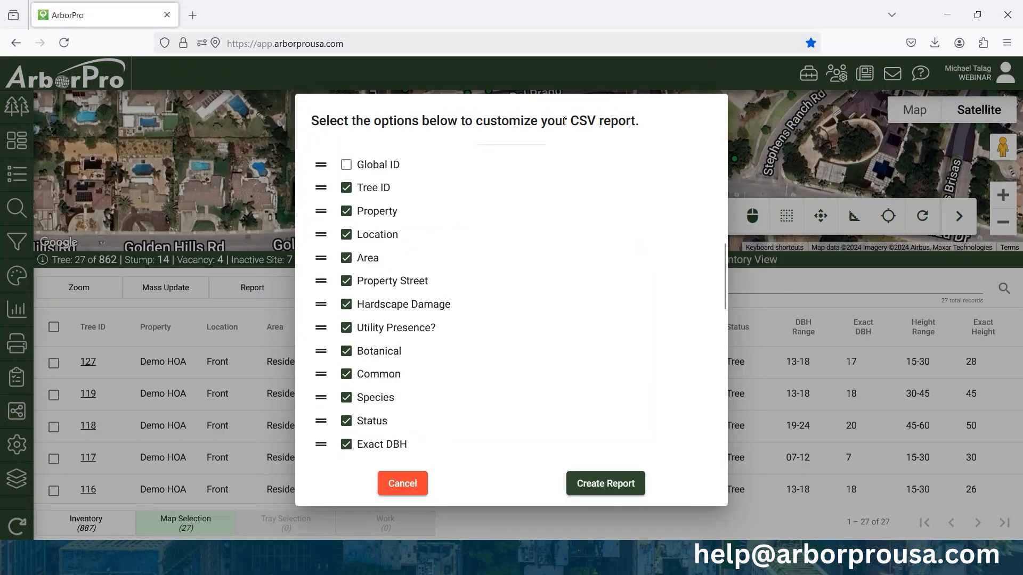
scroll(420, 231, down, 3)
scroll(411, 246, down, 5)
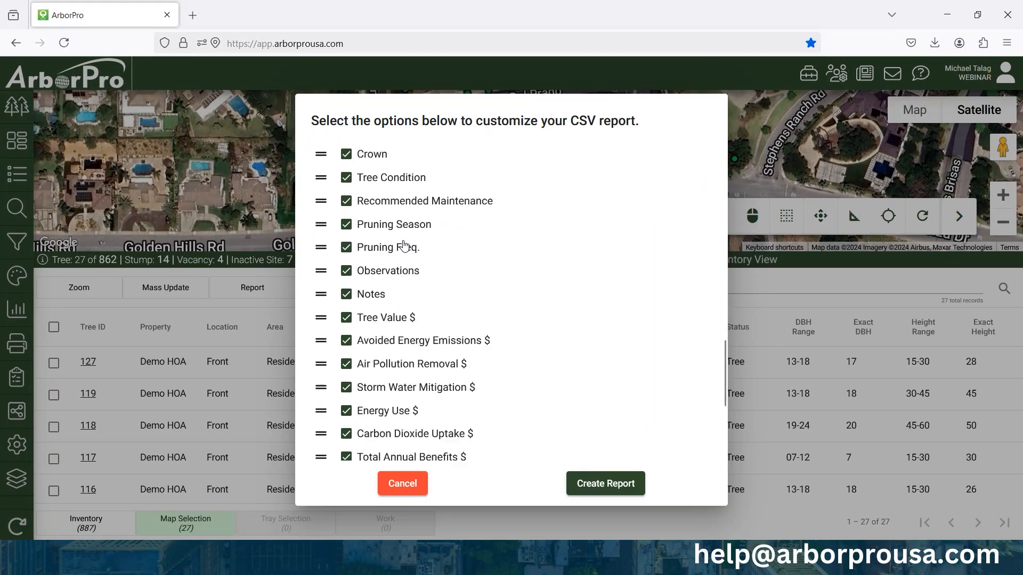
scroll(400, 298, down, 3)
scroll(421, 328, up, 10)
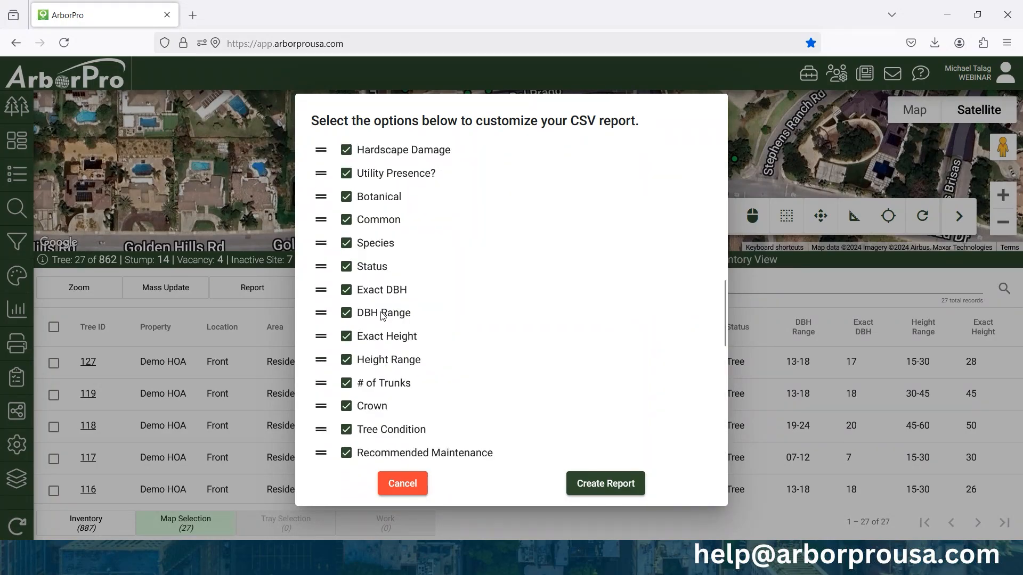
click(606, 486)
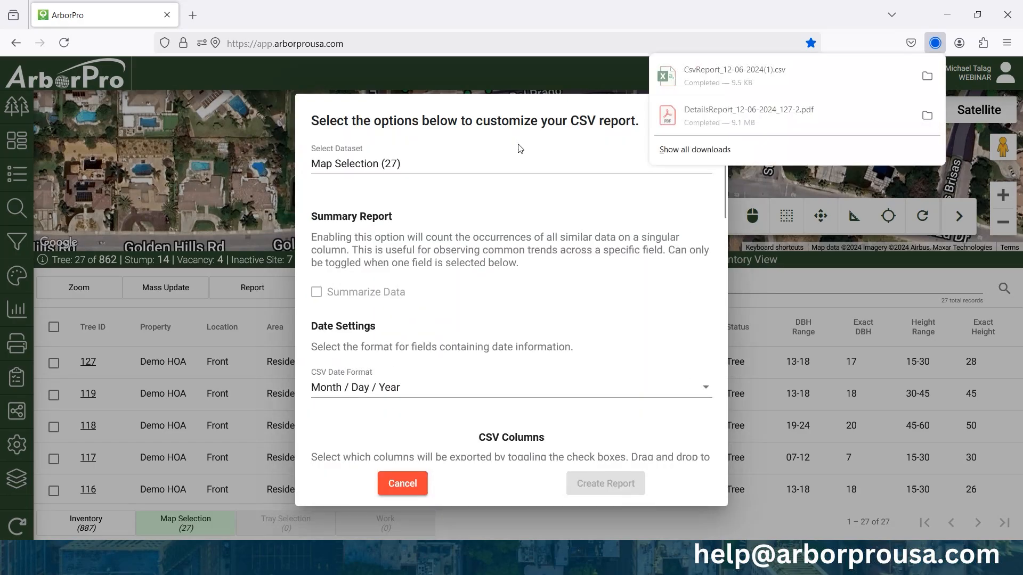
click(693, 81)
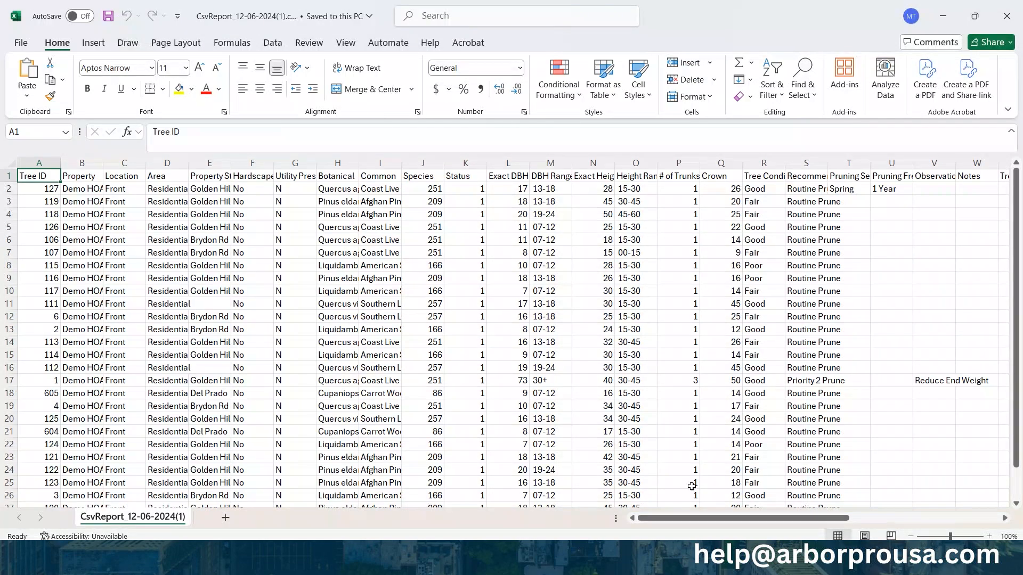
Step: Scroll through the 27-tree CSV sheet, then close Excel
scroll(798, 349, down, 4)
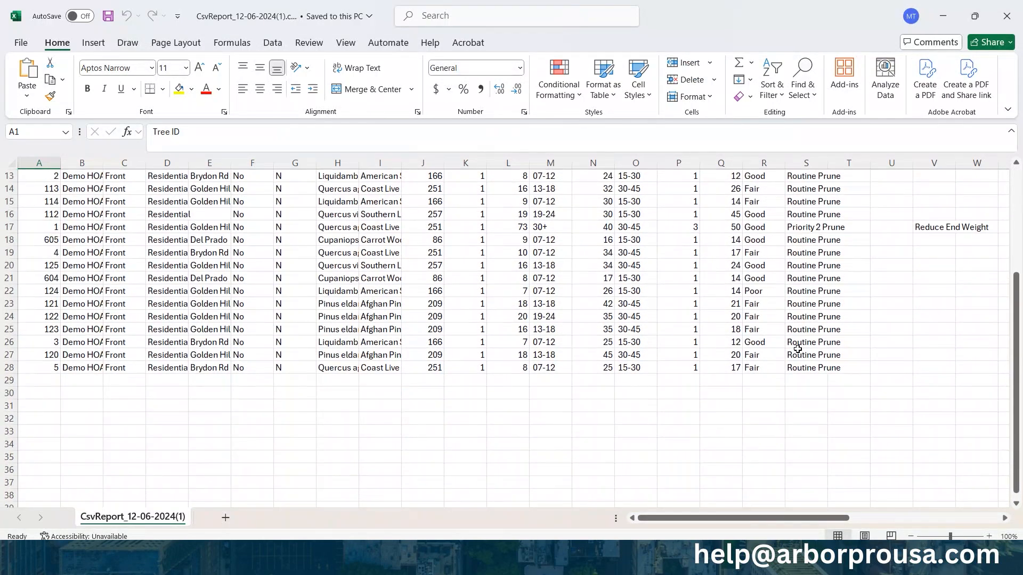
scroll(798, 349, up, 4)
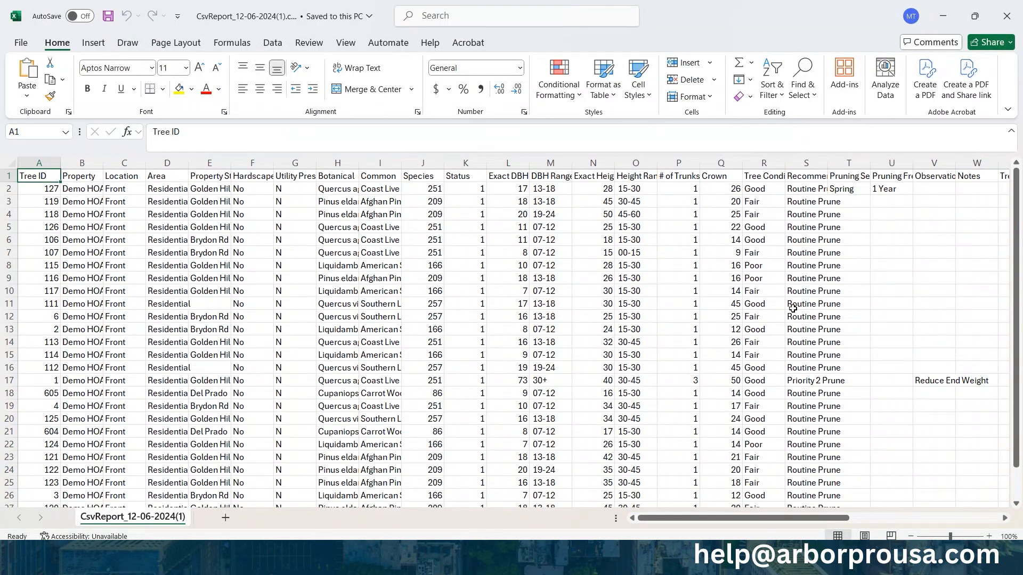
click(1007, 17)
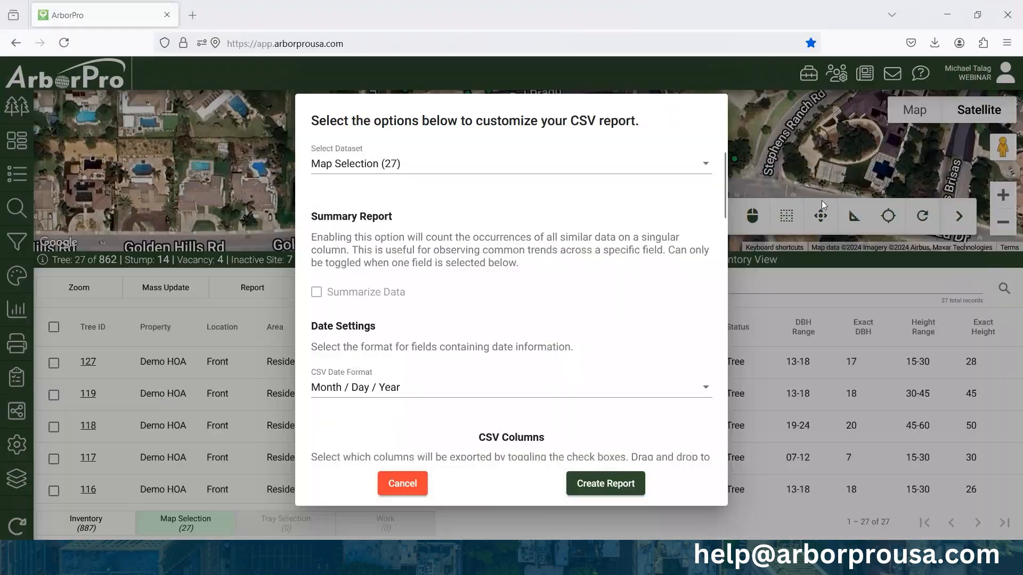
Step: Cancel the CSV report dialog and close Inventory View to show the full map
click(403, 484)
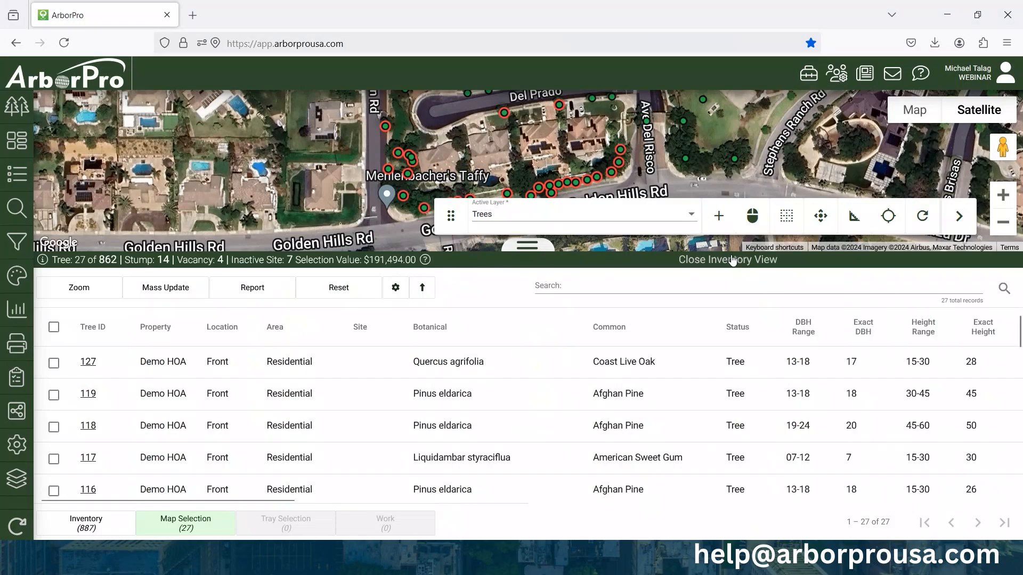
click(651, 261)
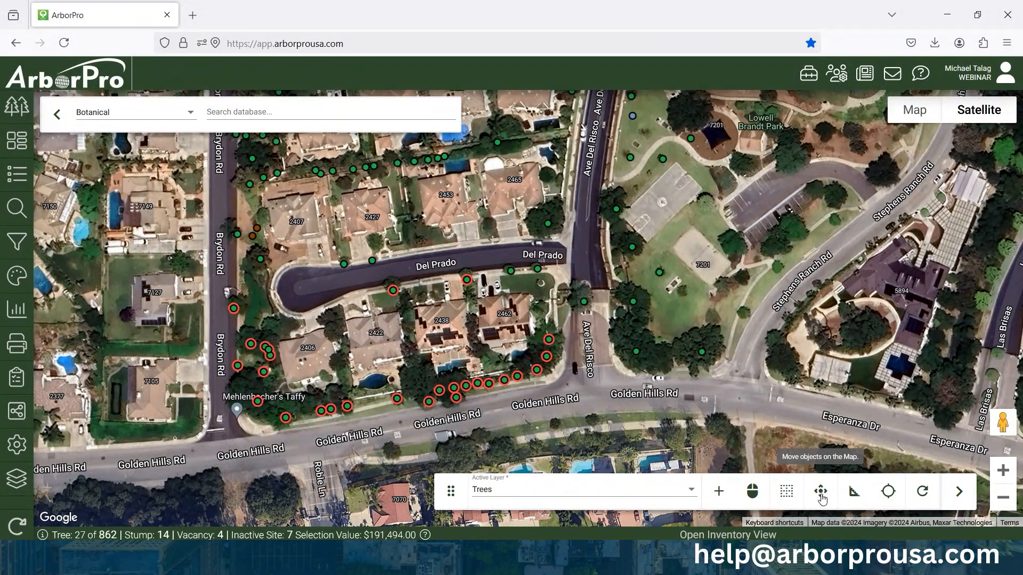
Step: With the Move tool, relocate a park tree north of Golden Hills Rd to a new spot
click(822, 496)
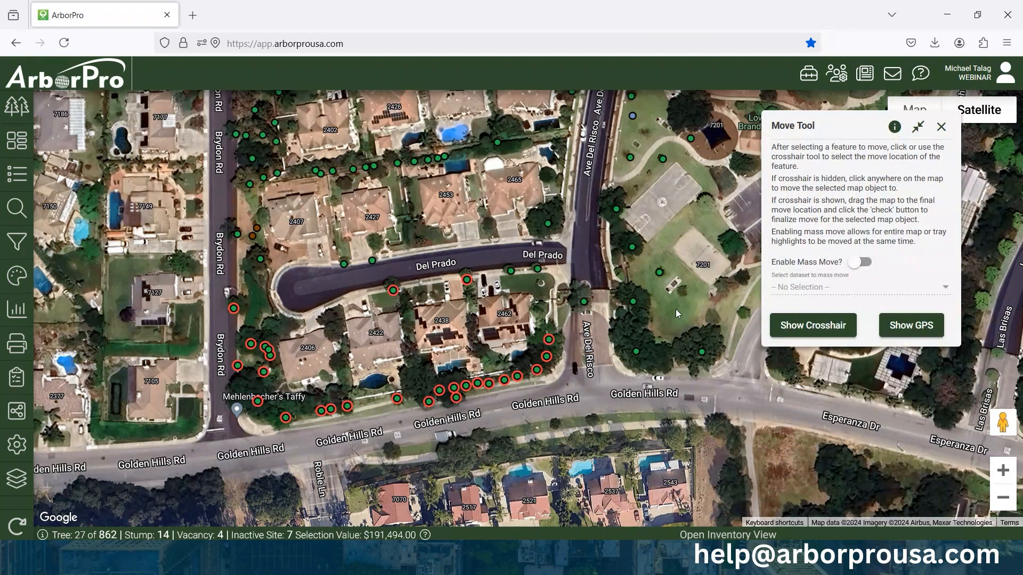
drag(676, 309, 534, 257)
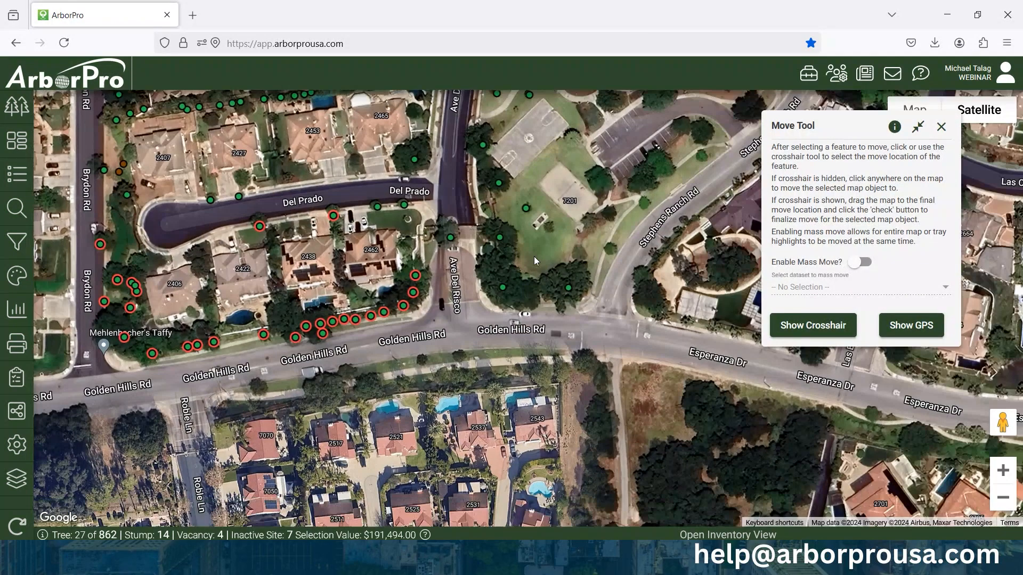
scroll(534, 257, up, 3)
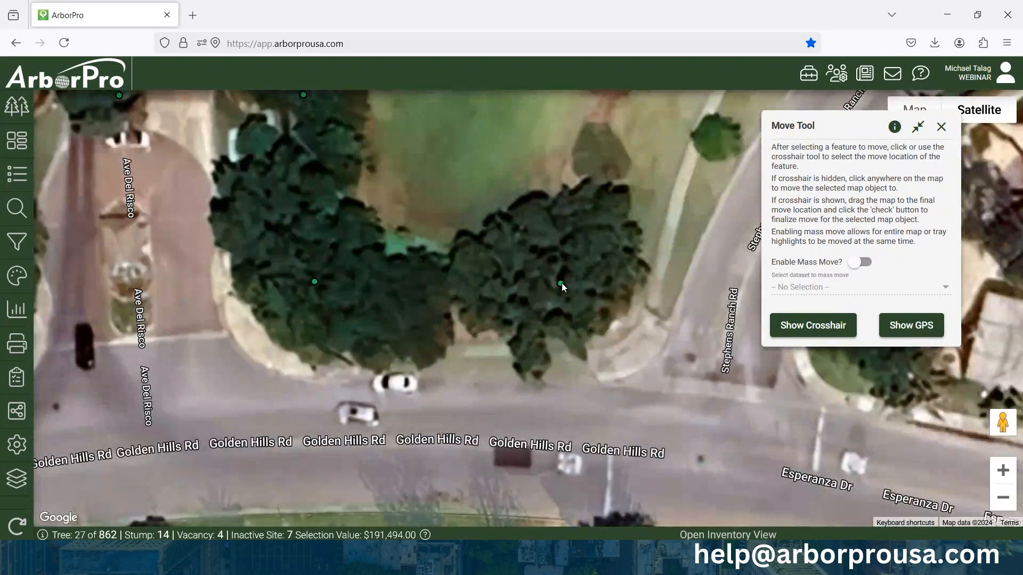
click(561, 283)
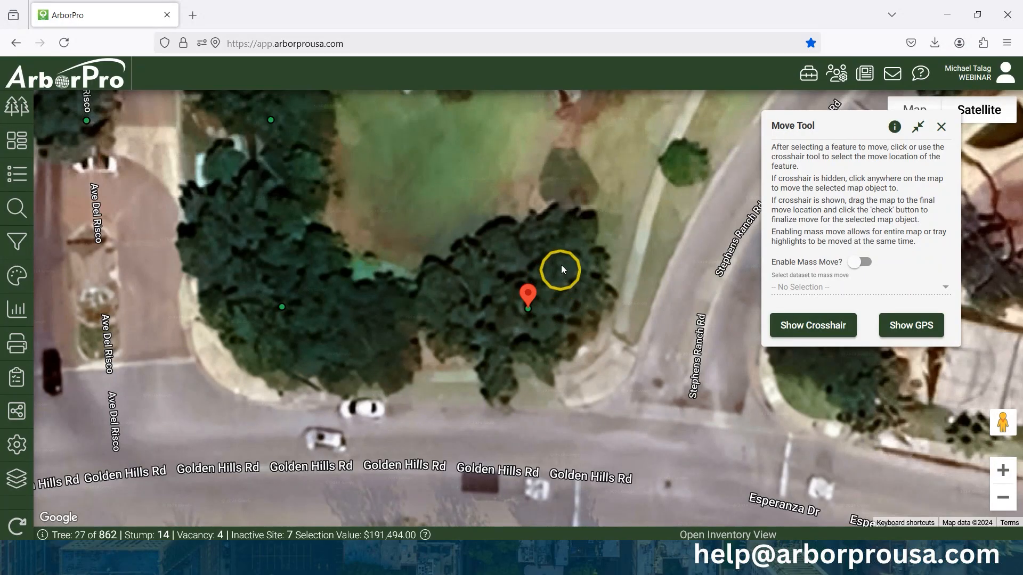
click(488, 312)
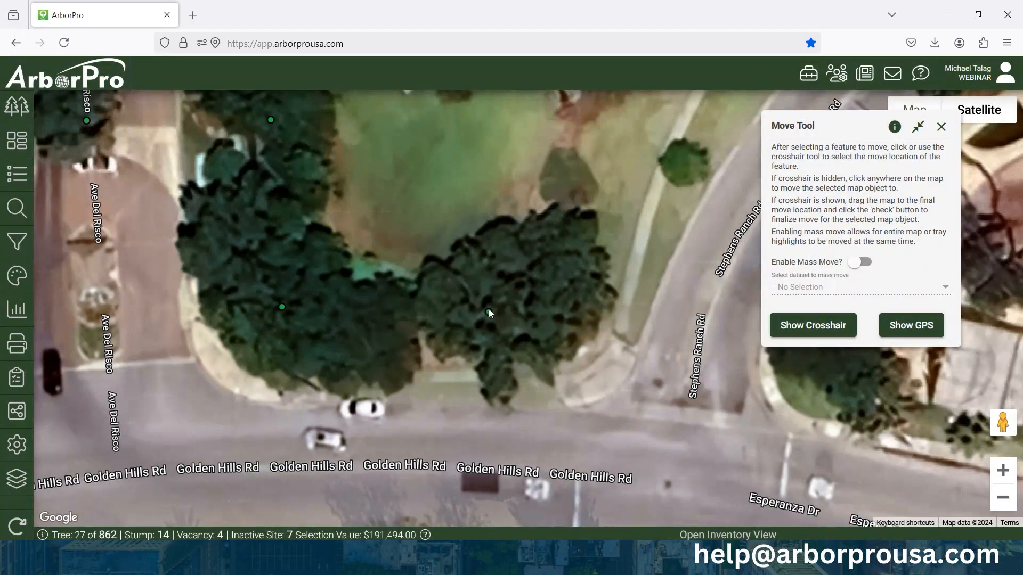
Step: Zoom back out and shift the Move Tool settings panel lower and left
scroll(487, 312, down, 3)
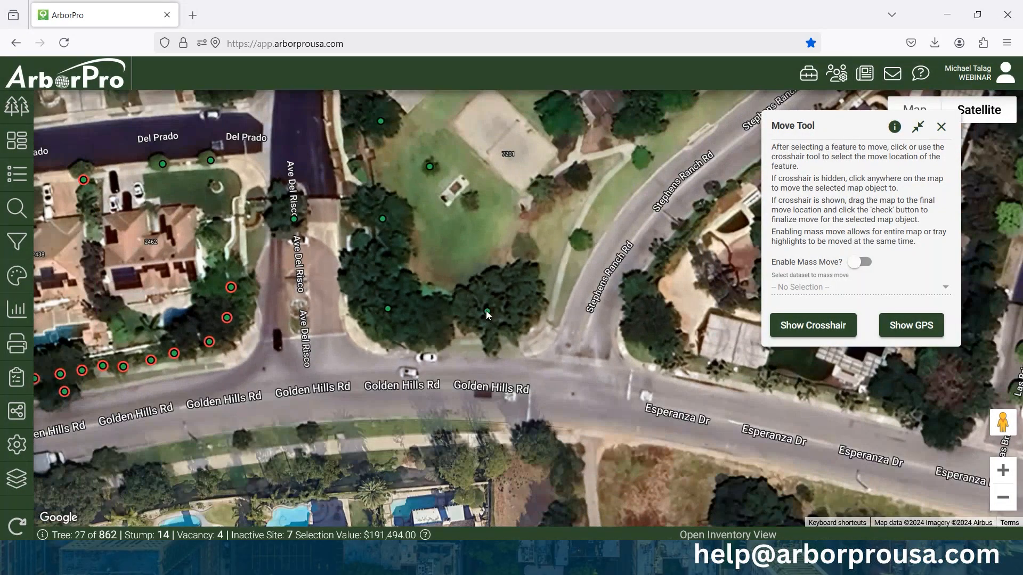
scroll(487, 313, down, 3)
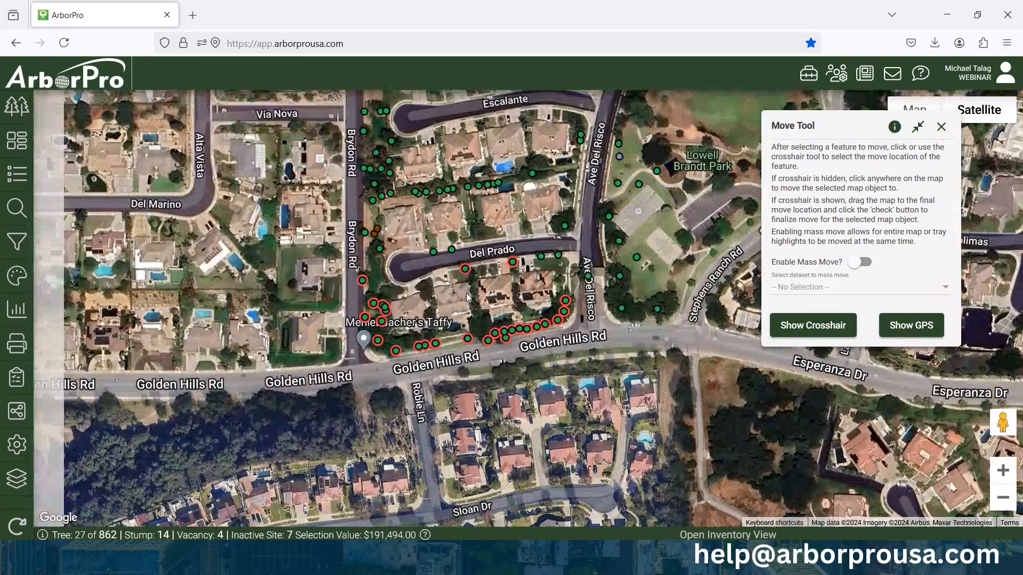
scroll(570, 298, up, 2)
drag(849, 148, 786, 158)
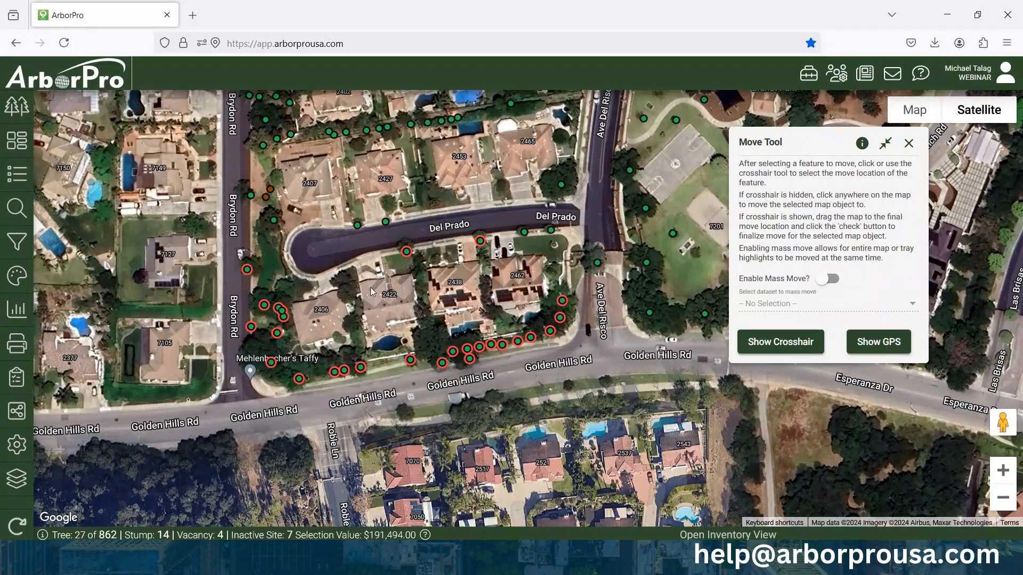
scroll(397, 289, up, 1)
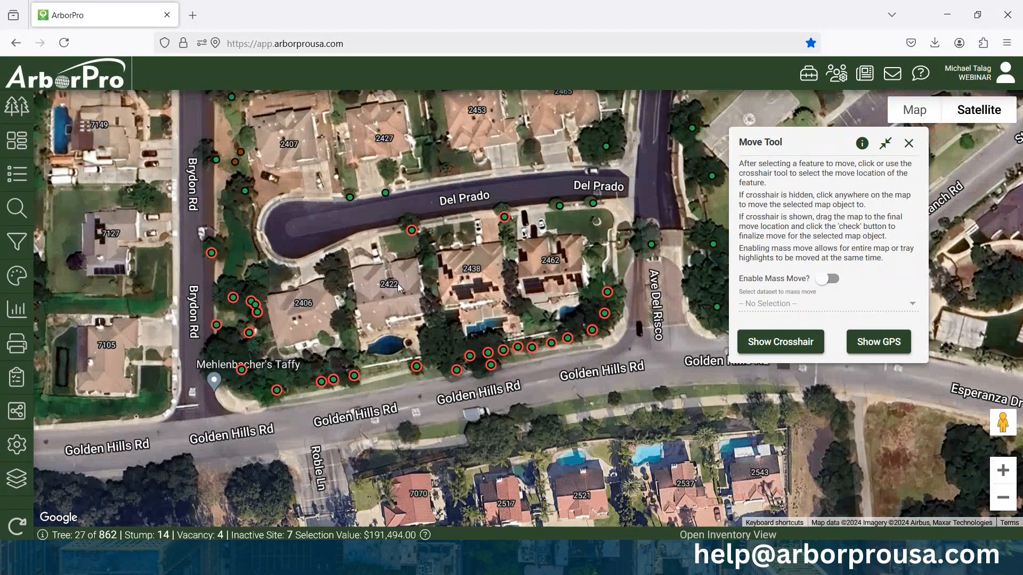
scroll(399, 288, up, 1)
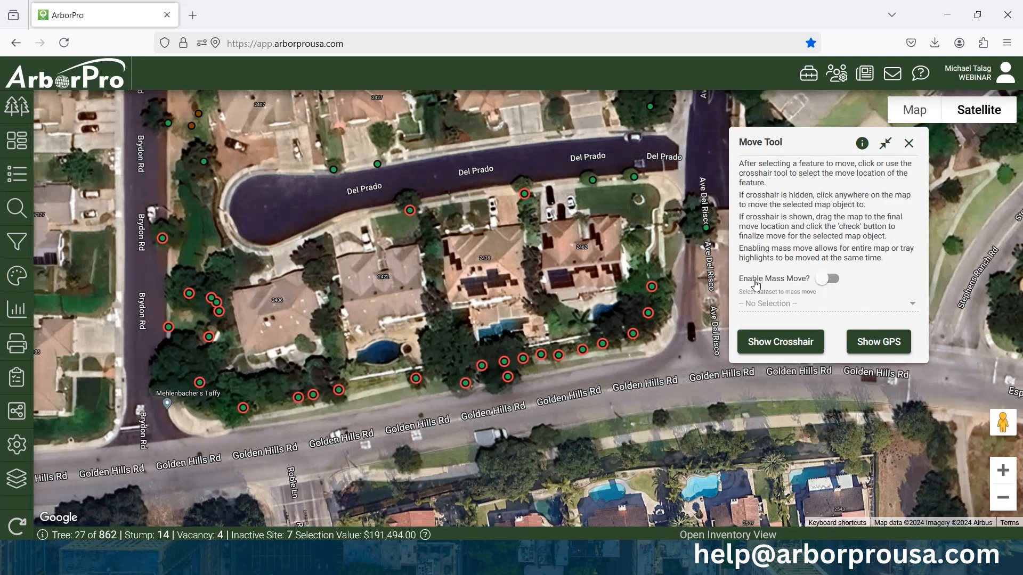
Step: Enable Mass Move with Map Selection (27) as the dataset to move
click(829, 283)
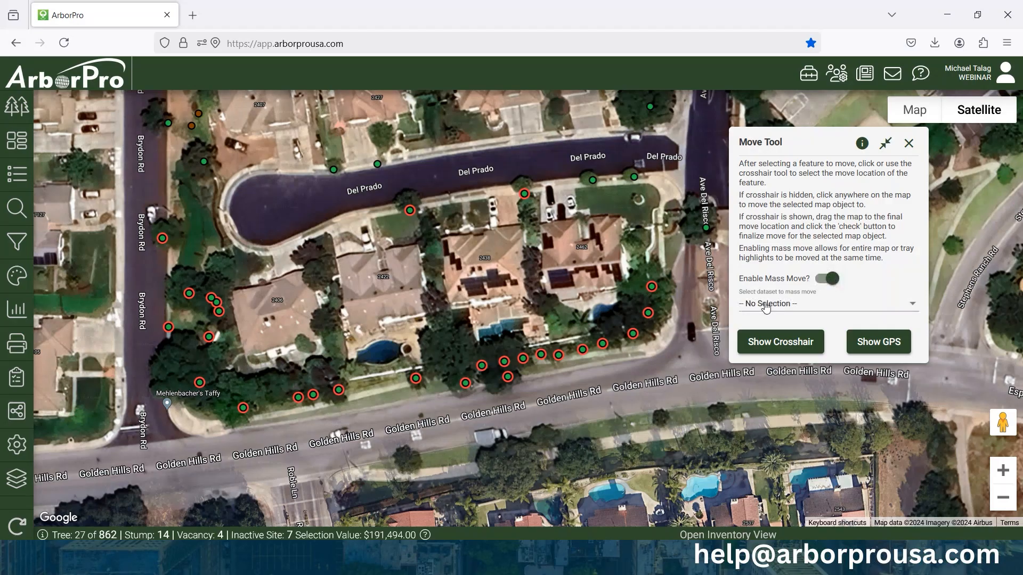
click(769, 306)
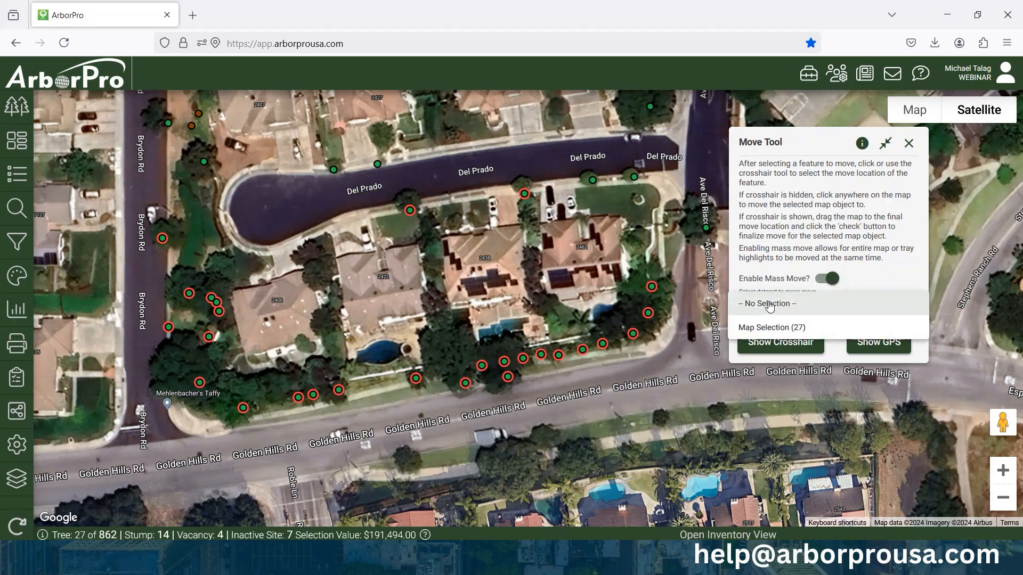
click(757, 329)
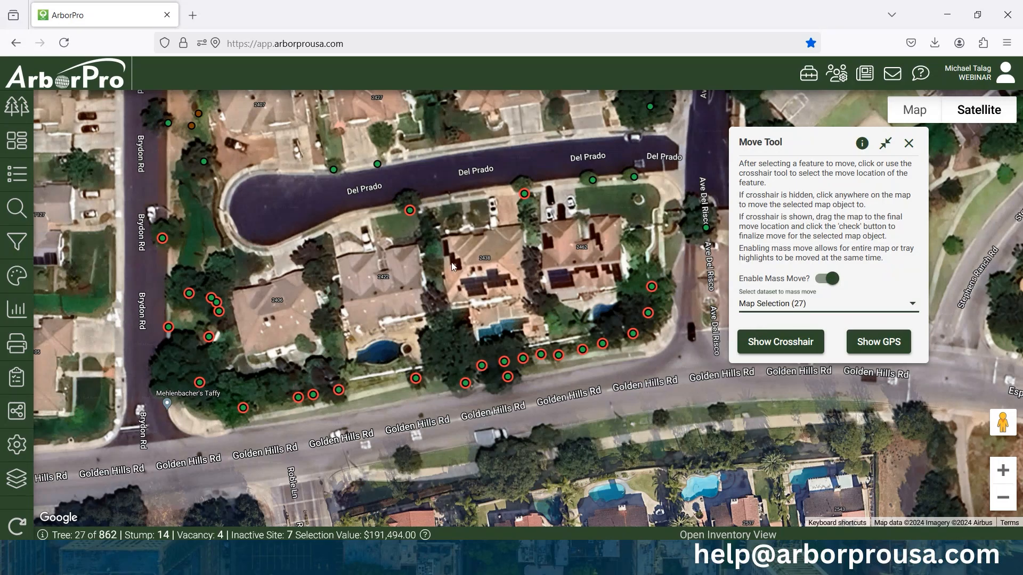
drag(452, 266, 441, 255)
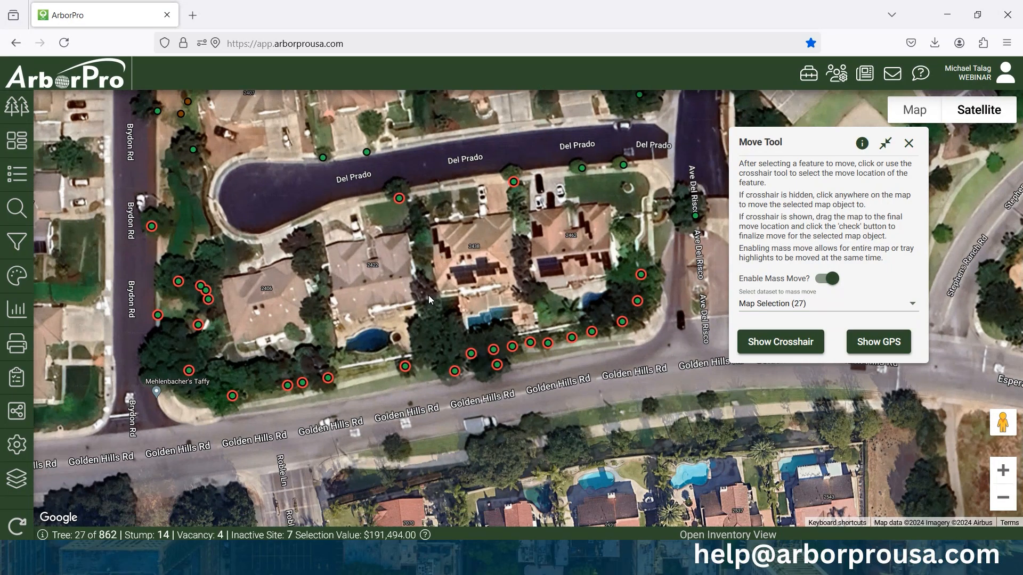
Step: Pick an anchor tree, place the target along Golden Hills Rd, and save the moved positions
click(405, 367)
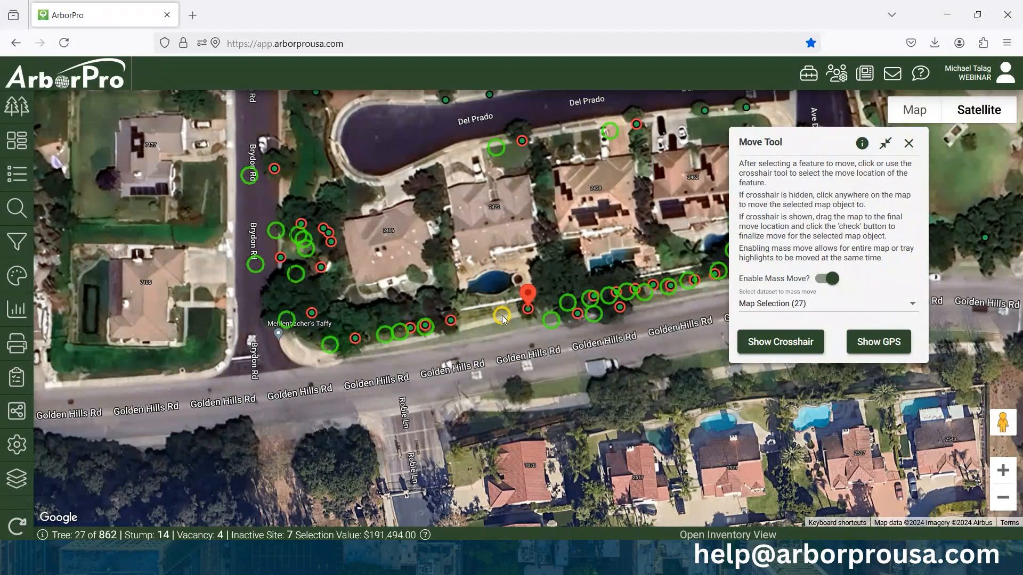
click(394, 333)
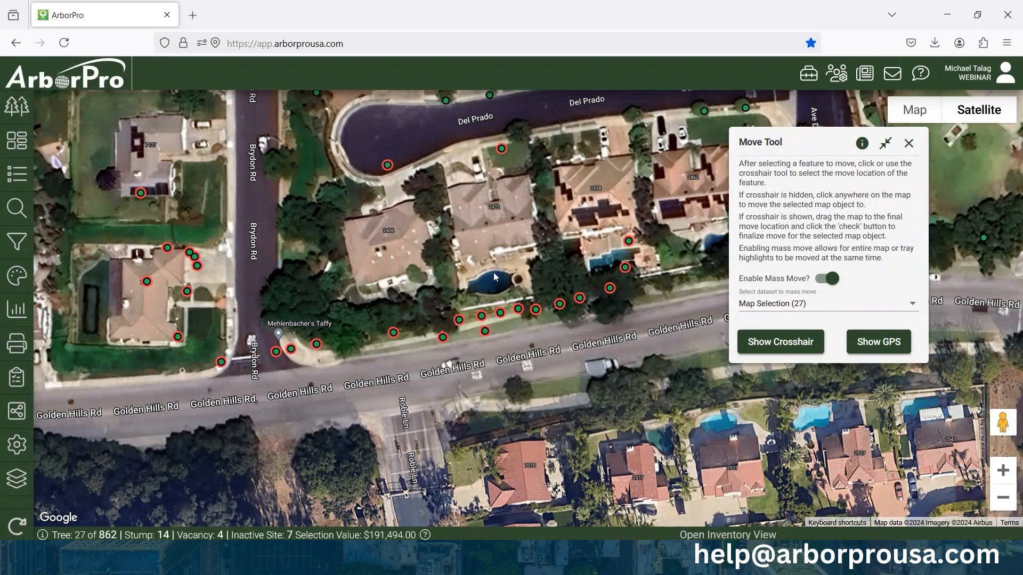
scroll(494, 274, down, 1)
click(406, 326)
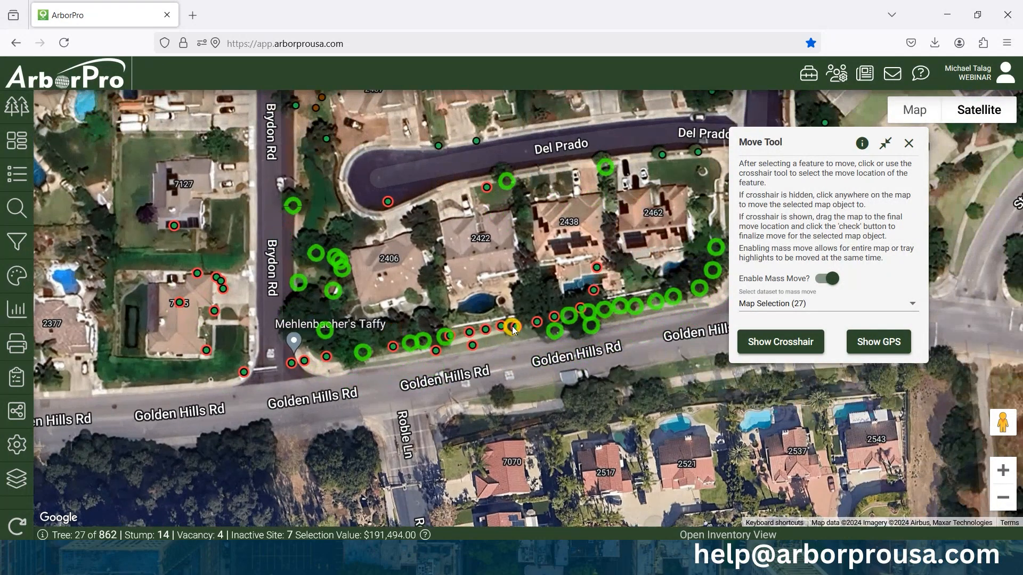
click(516, 326)
scroll(566, 325, up, 3)
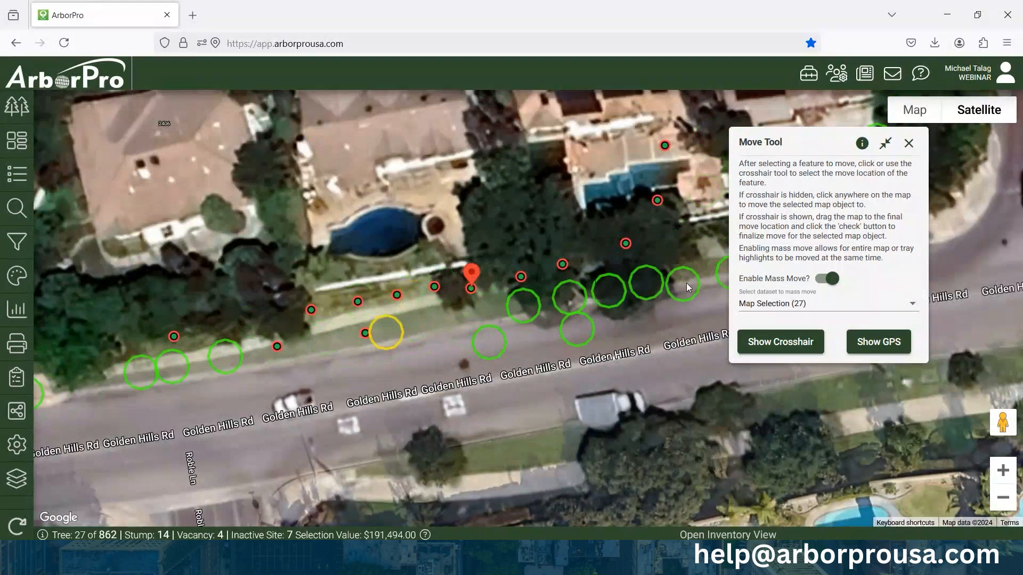
drag(841, 191, 705, 226)
drag(913, 225, 812, 278)
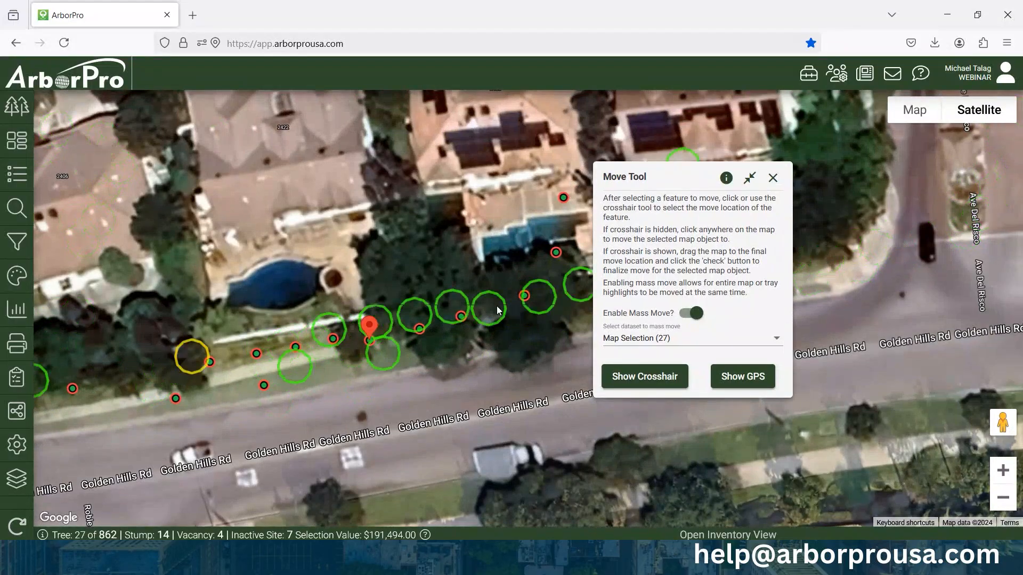
drag(715, 176, 857, 113)
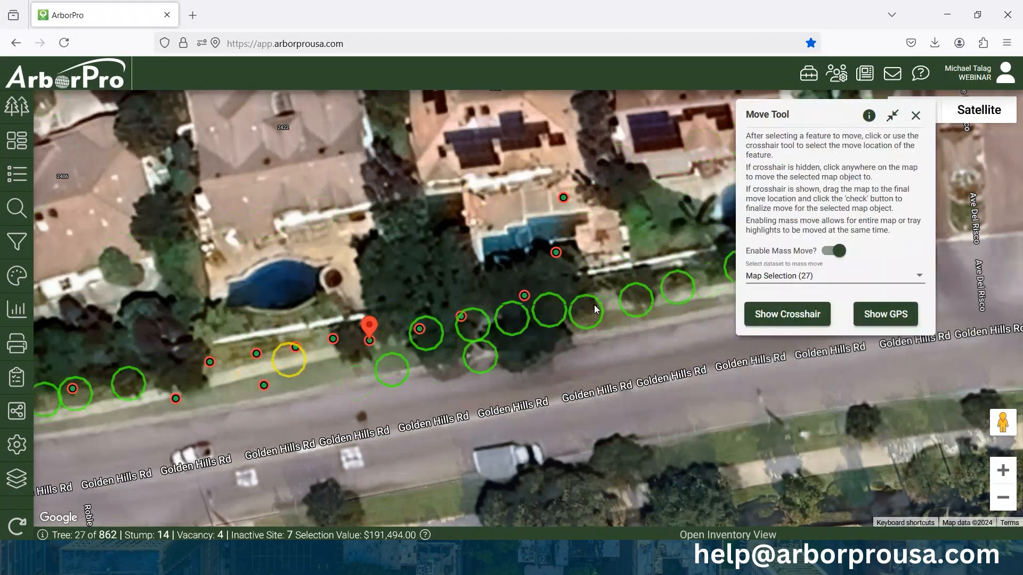
click(593, 304)
click(689, 280)
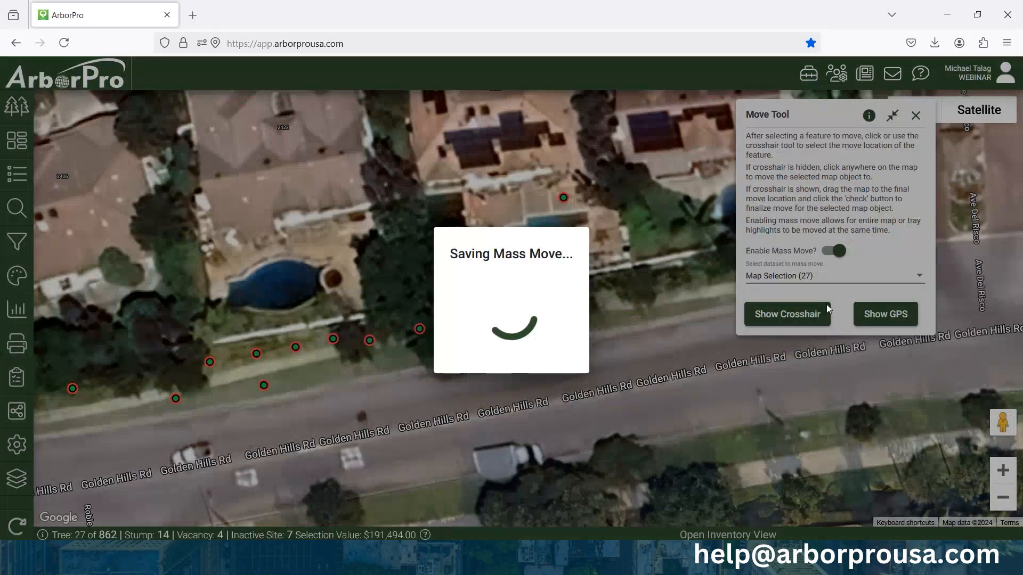
Step: Close the Move Tool panel and zoom in on the Del Prado cul-de-sac
click(914, 116)
scroll(803, 414, down, 3)
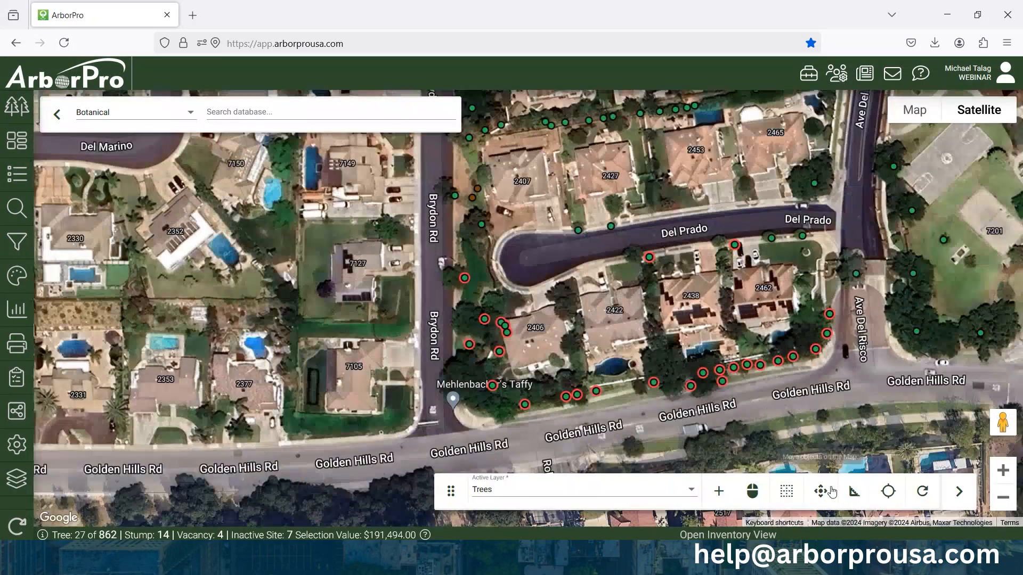
drag(759, 280, 684, 323)
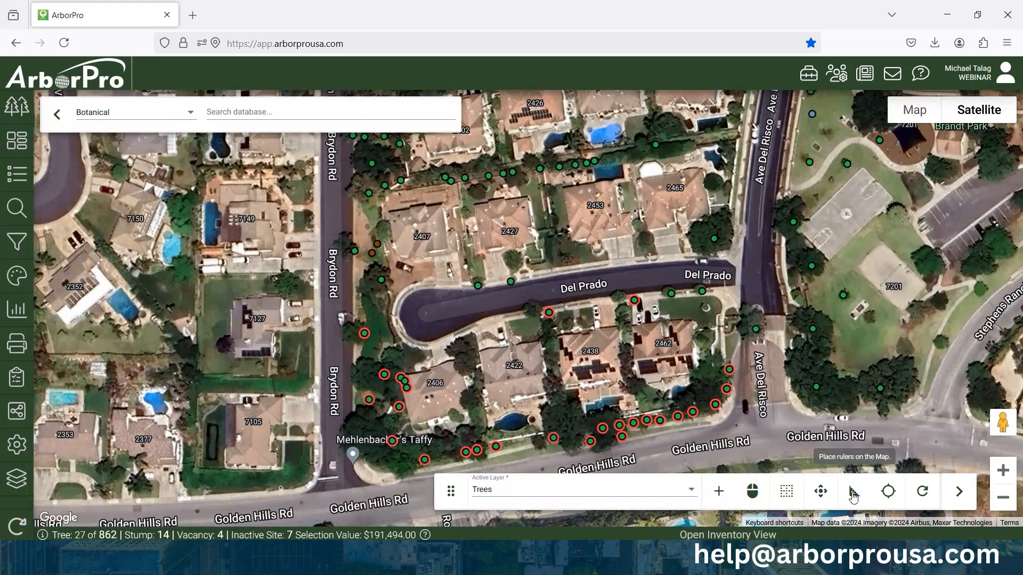
scroll(596, 287, up, 2)
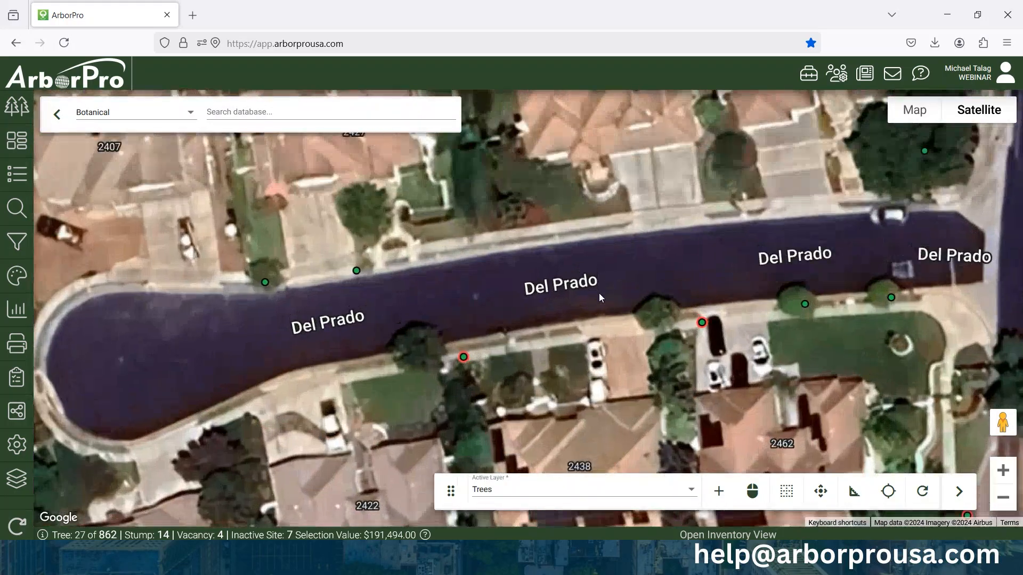
scroll(599, 293, up, 1)
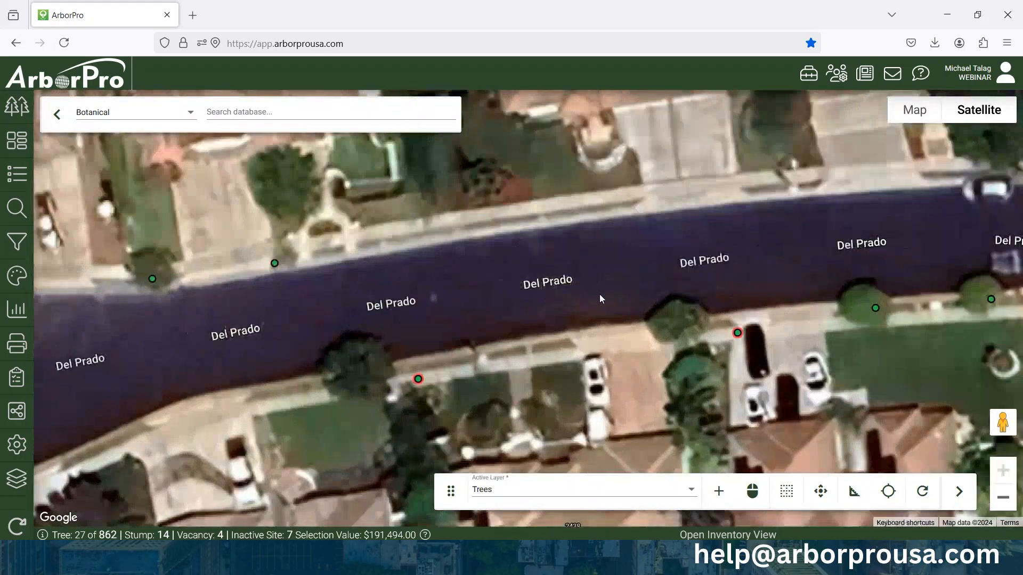
Step: Measure across Del Prado from its south edge to its north edge, leaving a 32.06 ft ruler on the map
click(855, 501)
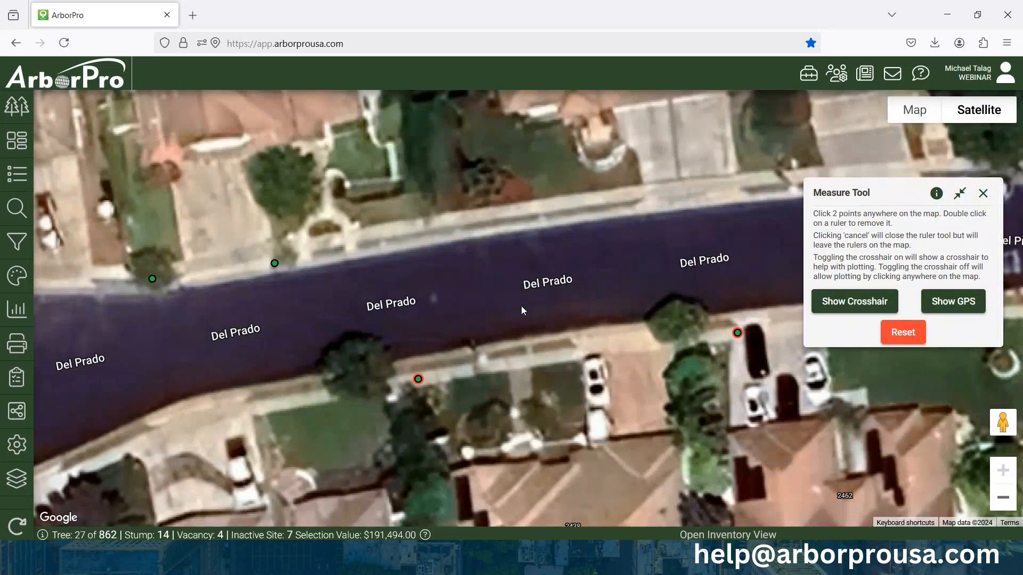
click(549, 334)
click(845, 304)
drag(536, 250, 531, 302)
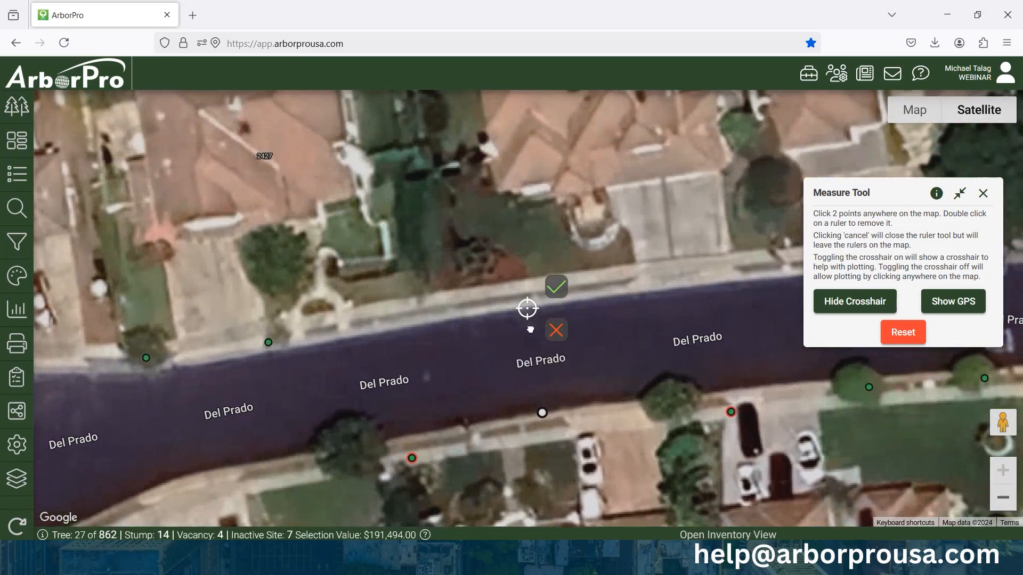
click(557, 287)
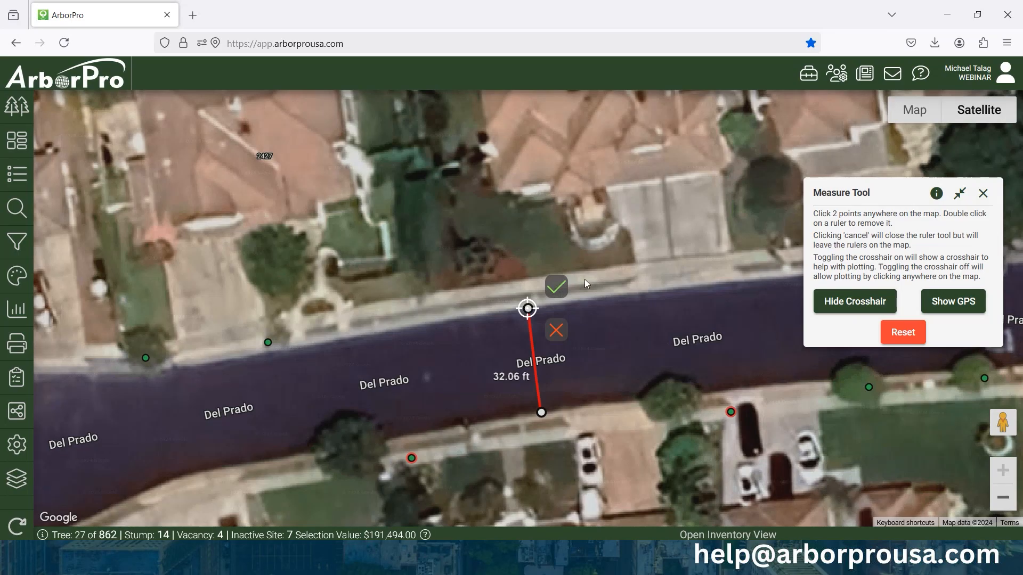
click(554, 335)
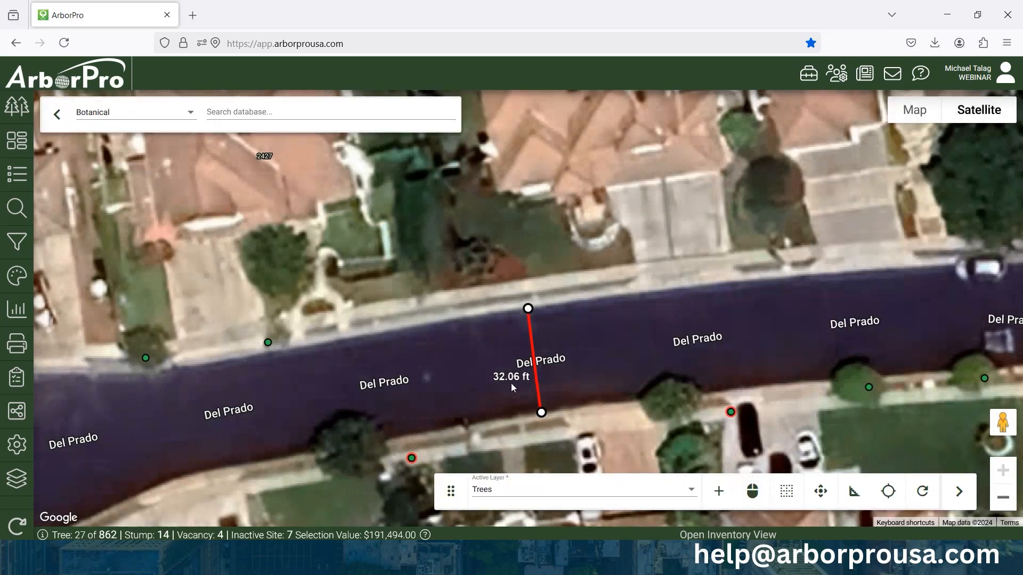
scroll(504, 375, down, 1)
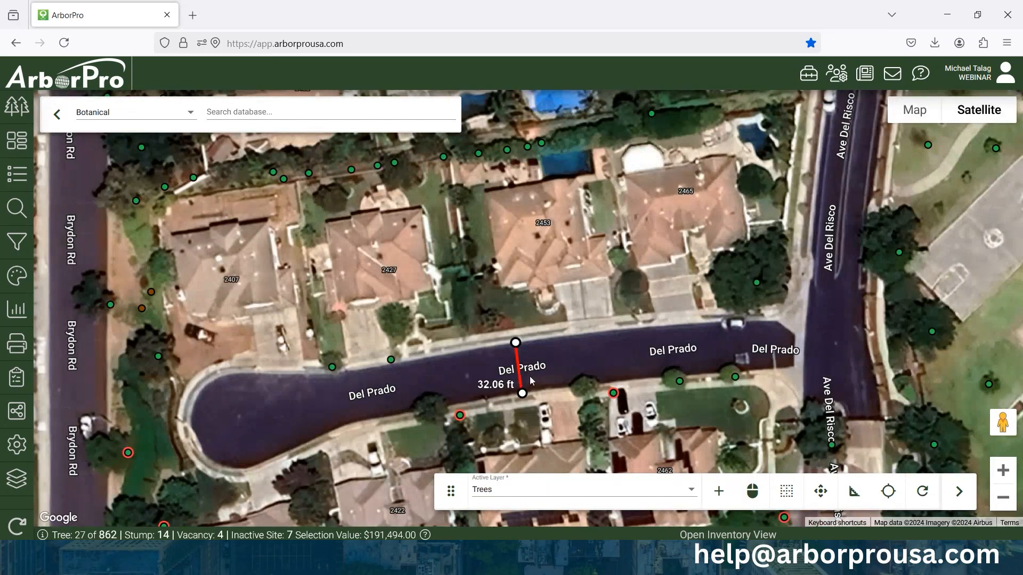
scroll(560, 362, up, 1)
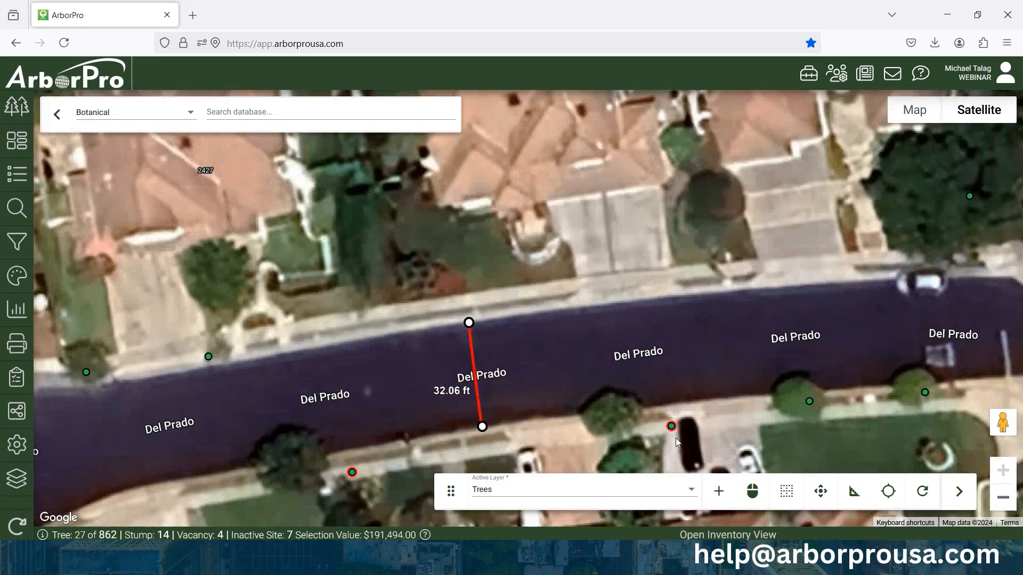
scroll(851, 447, down, 1)
scroll(851, 446, down, 1)
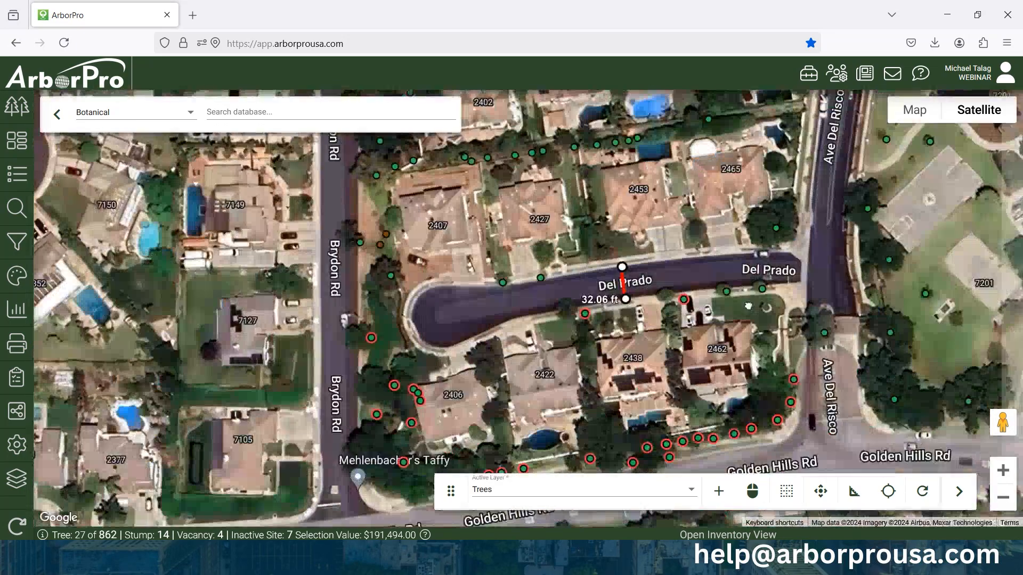
Step: Reset the map to remove the ruler and the 27-tree selection, showing all 862 trees unselected
click(922, 499)
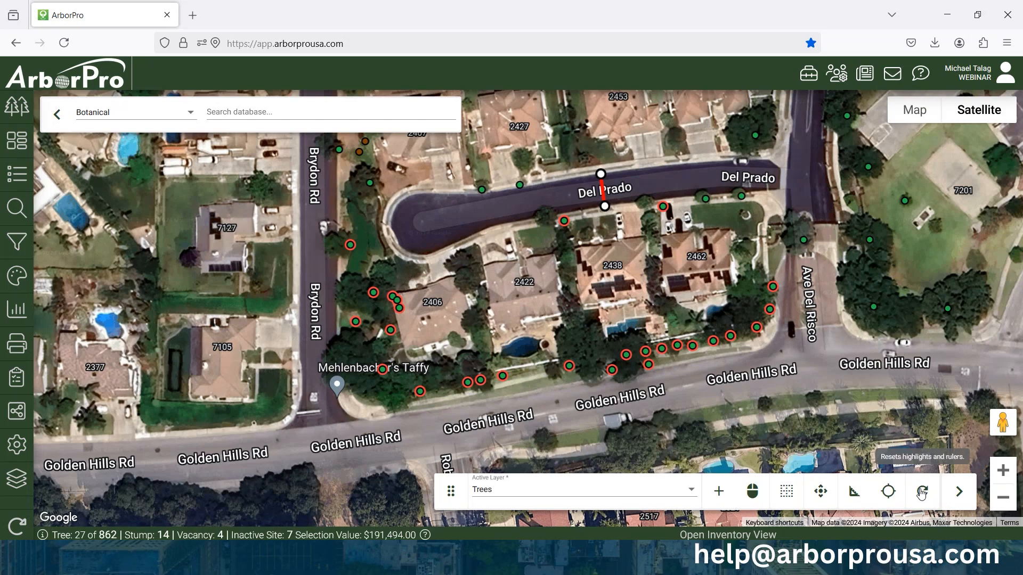
click(921, 494)
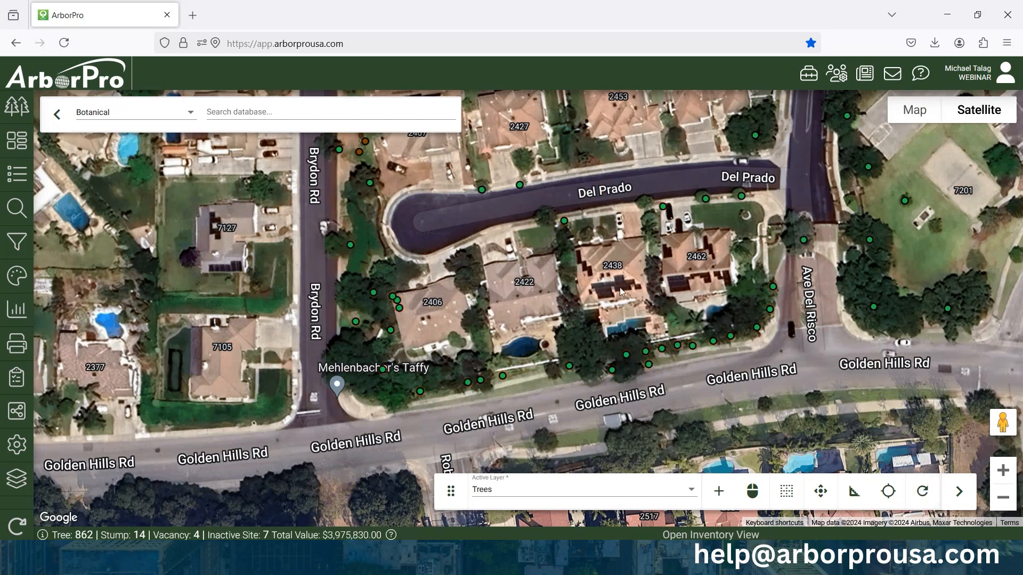
drag(620, 310, 511, 319)
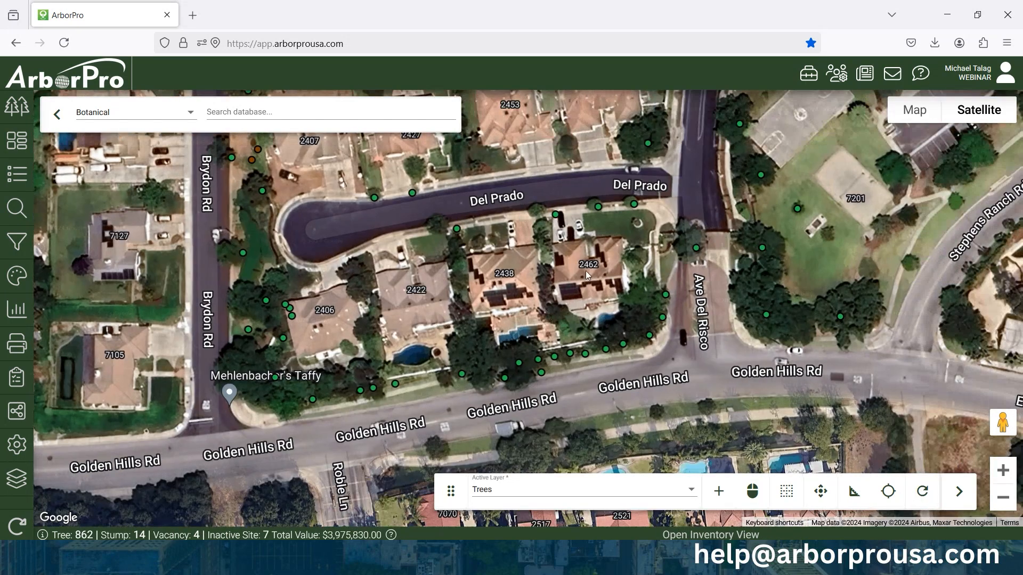
Step: Locate the device's GPS position and zoom out to see the surrounding Boston area
click(889, 496)
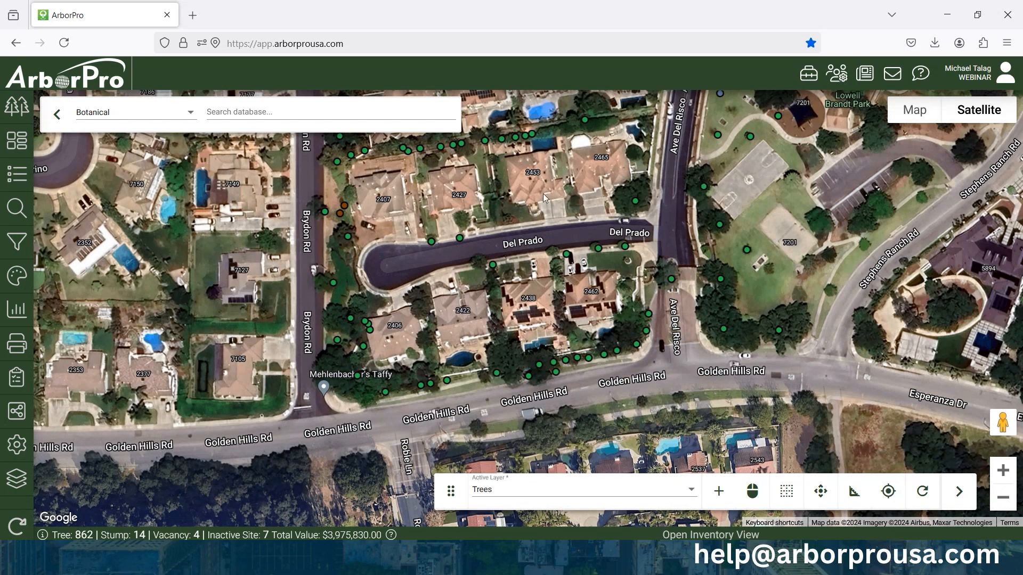
drag(725, 379, 800, 357)
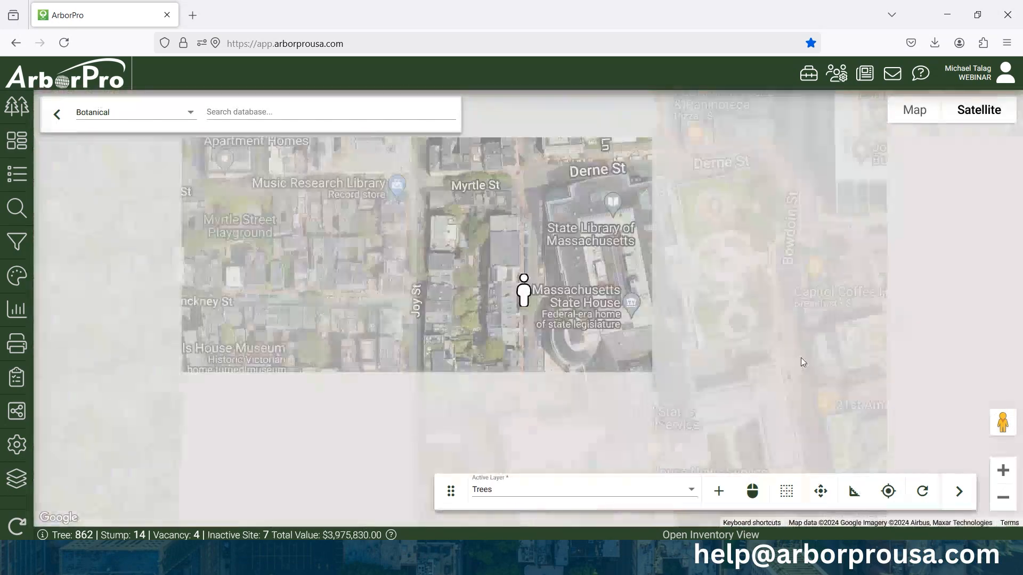
scroll(522, 293, up, 1)
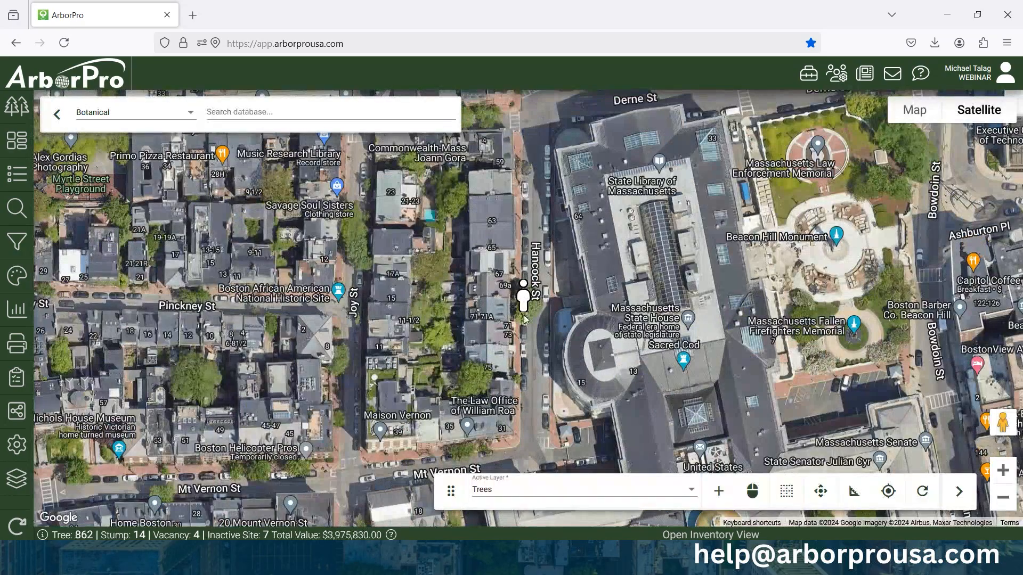
scroll(574, 278, down, 1)
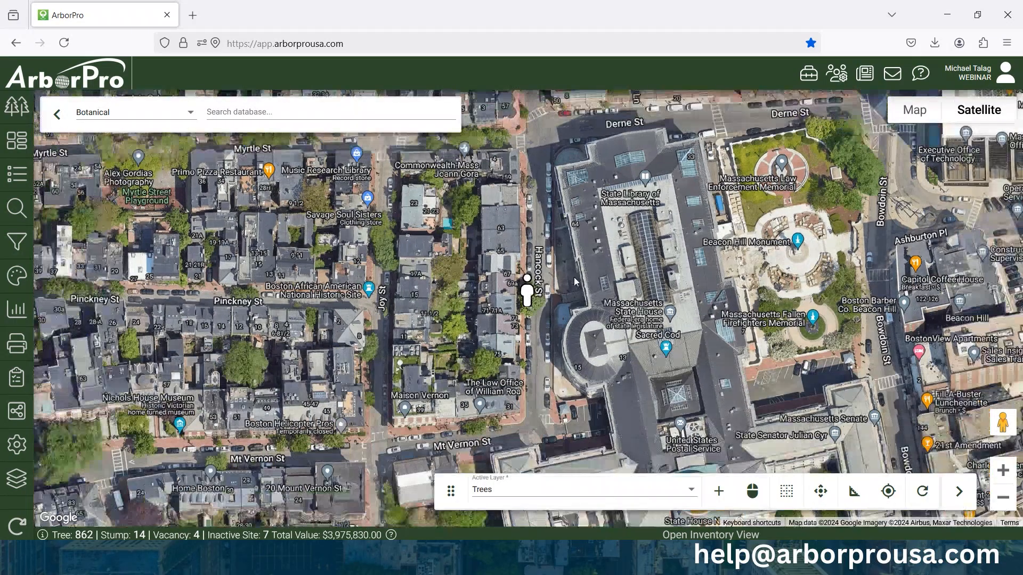
scroll(574, 277, down, 1)
scroll(580, 281, down, 5)
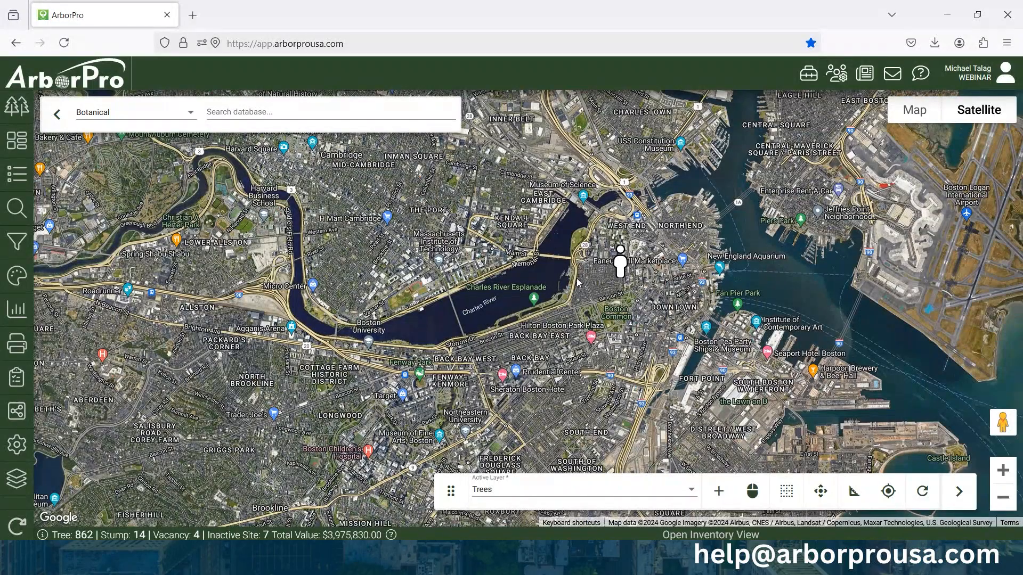
drag(589, 309, 559, 329)
scroll(559, 329, down, 1)
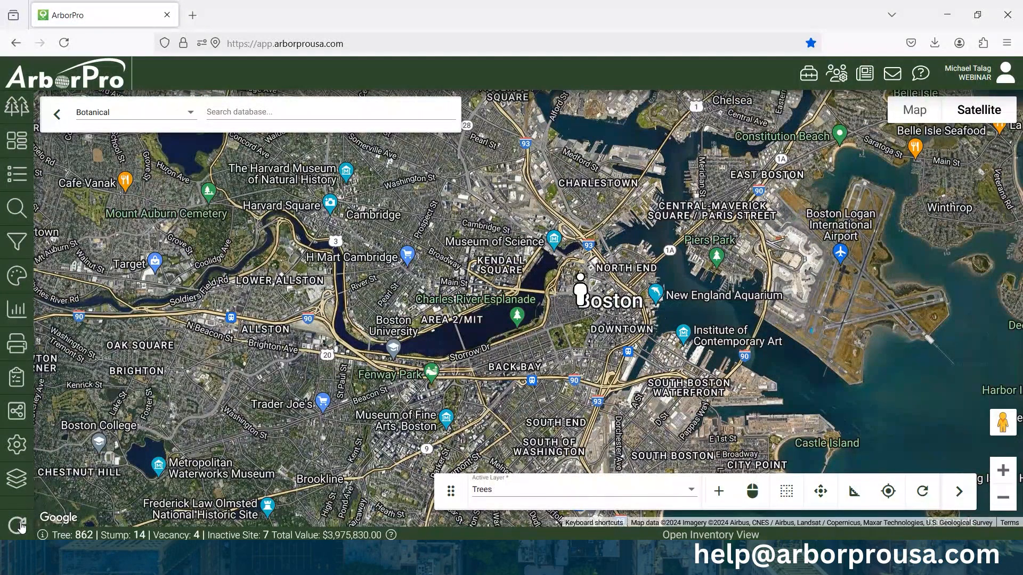
Step: Zoom to the full inventory and select Demo Residential's 42 trees from All Properties, worth $352,926.00
click(17, 525)
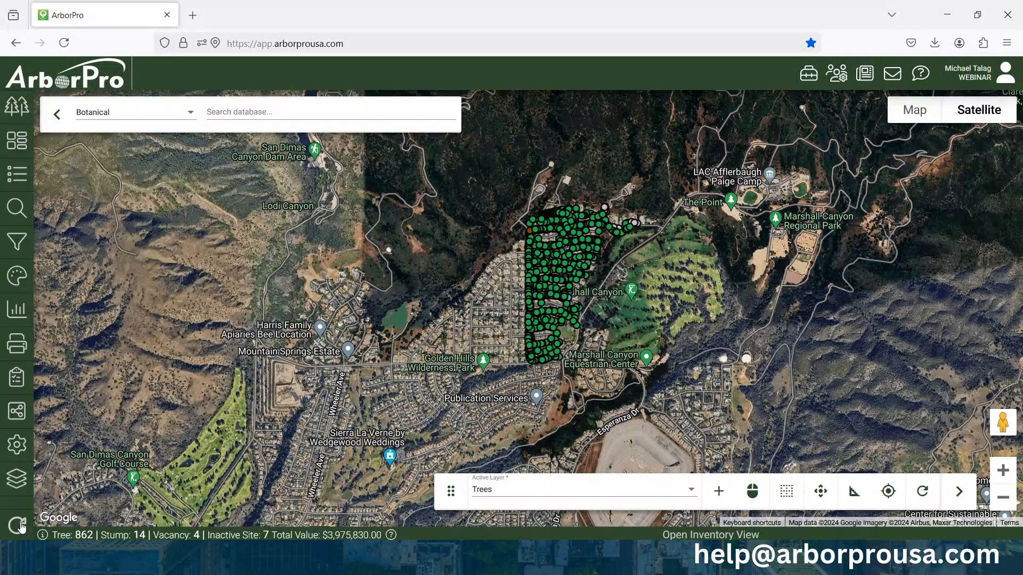
scroll(536, 306, up, 3)
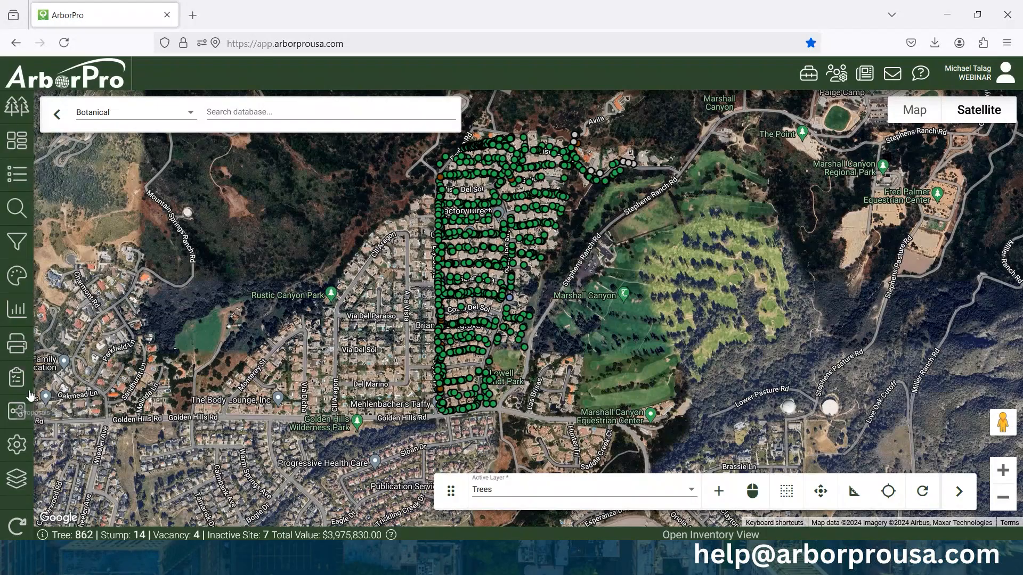
click(15, 108)
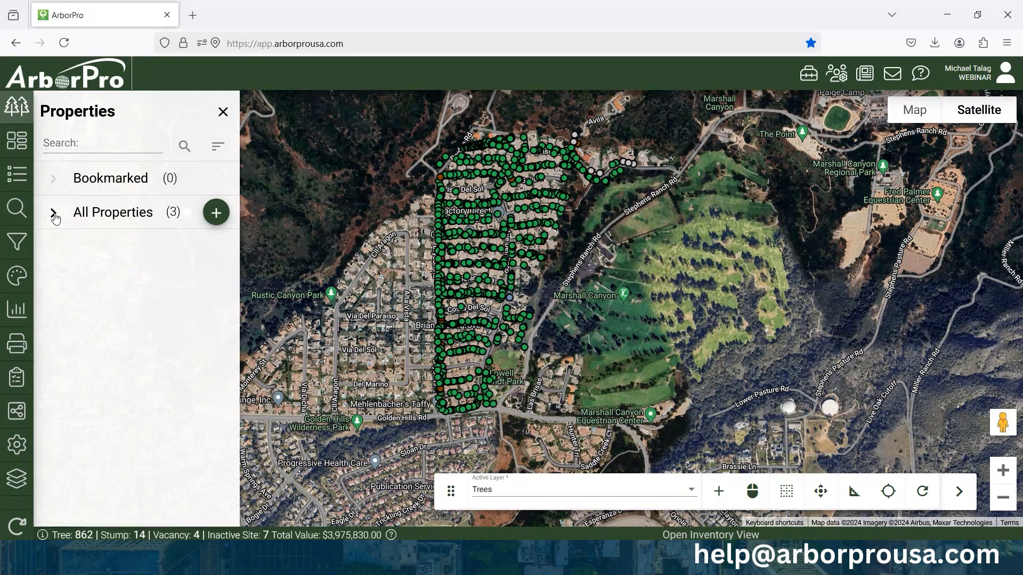
click(55, 219)
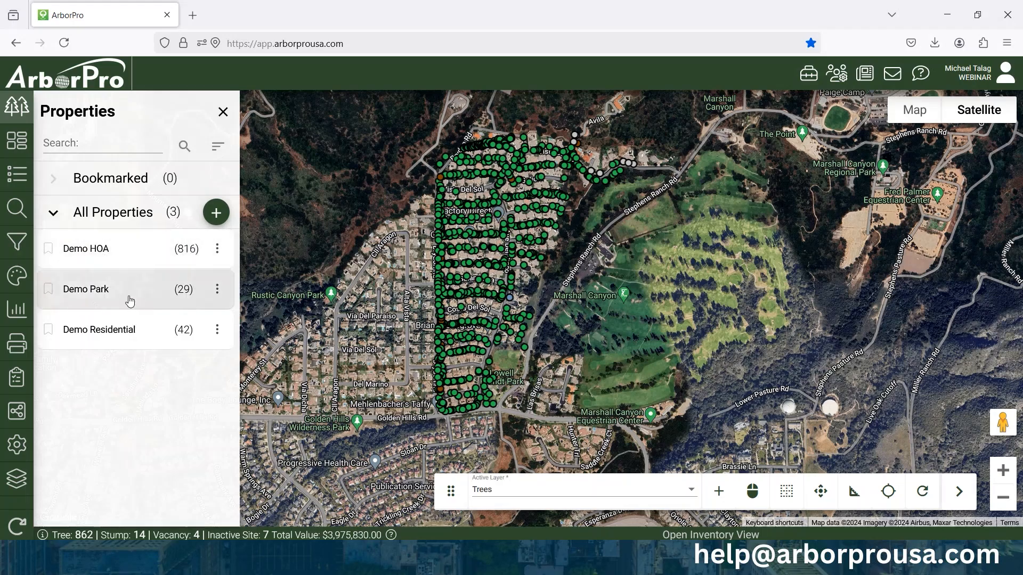
click(110, 331)
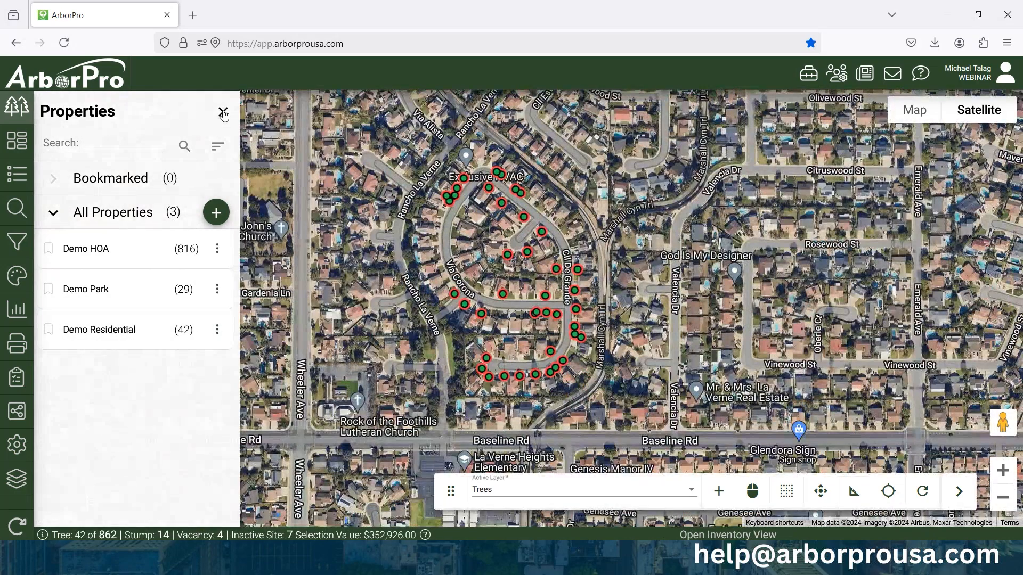
click(223, 112)
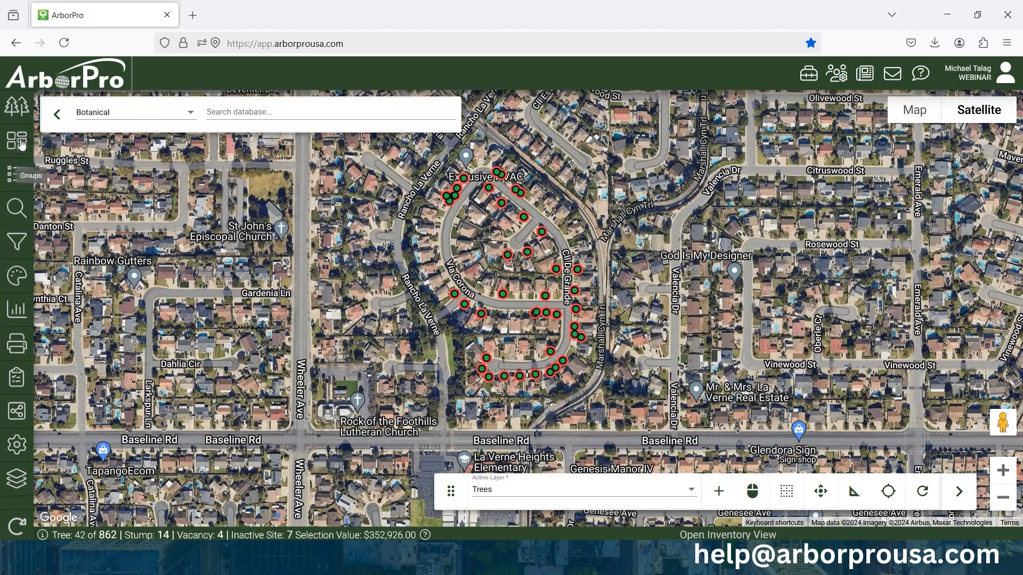
Step: Group the Trees layer by Property: Demo HOA 816, Demo Residential 42, Demo Park 29
click(16, 141)
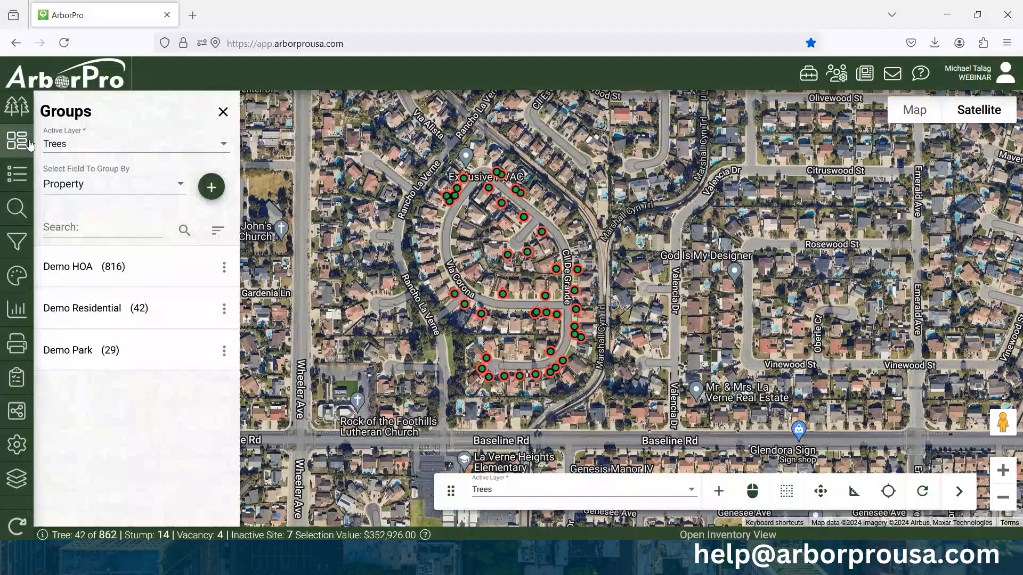
click(113, 149)
click(78, 149)
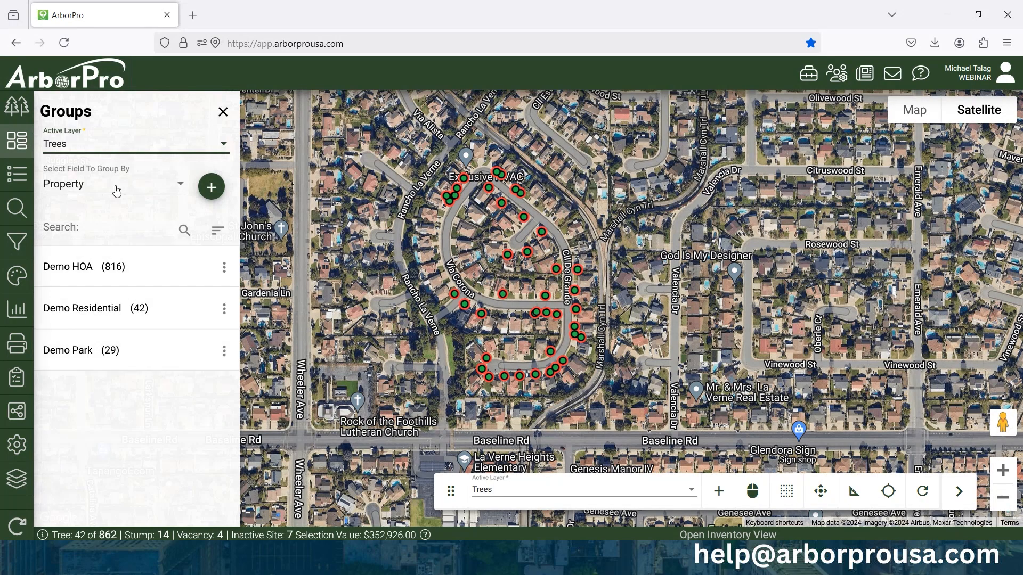
Step: Group the trees by Recommended Maintenance and show the Priority 2 Removal and Priority 1 Prune trees
click(80, 188)
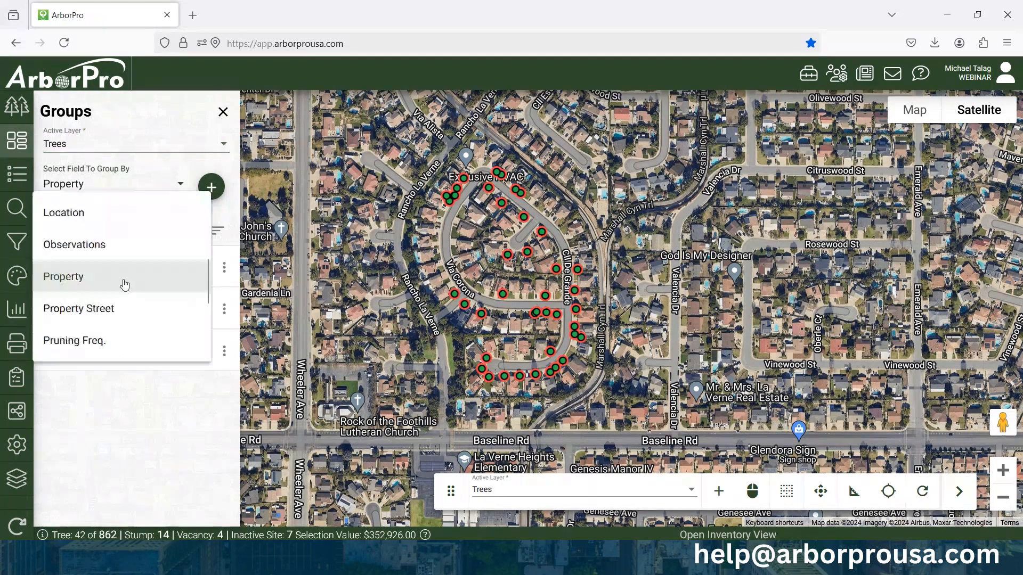
scroll(128, 284, down, 3)
click(146, 251)
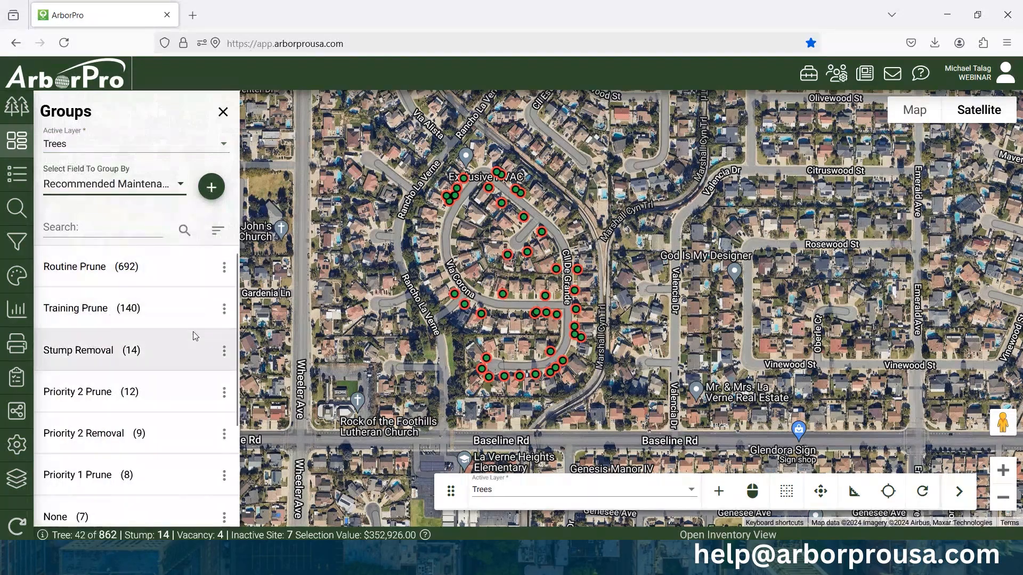
scroll(192, 346, down, 2)
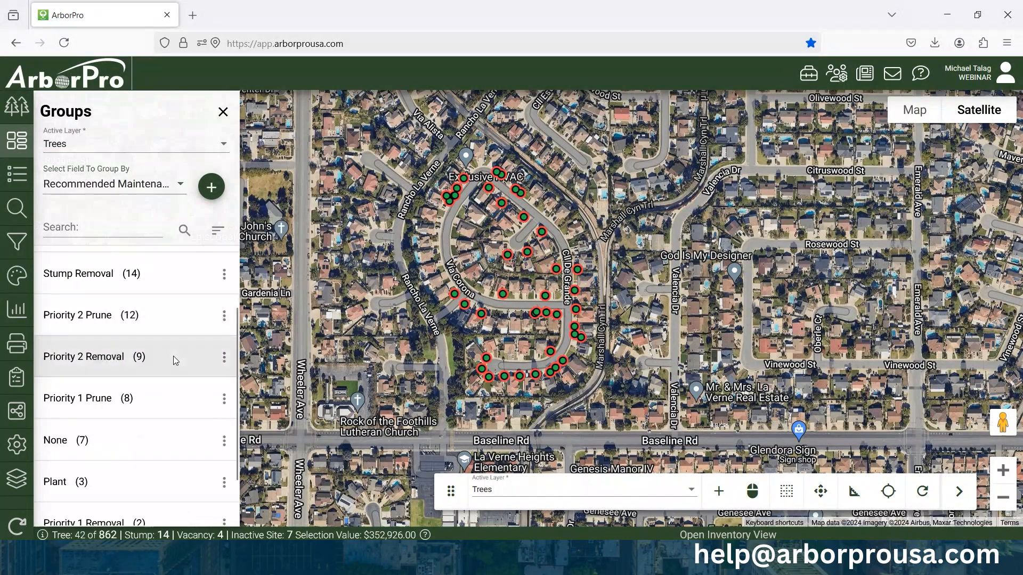
click(174, 356)
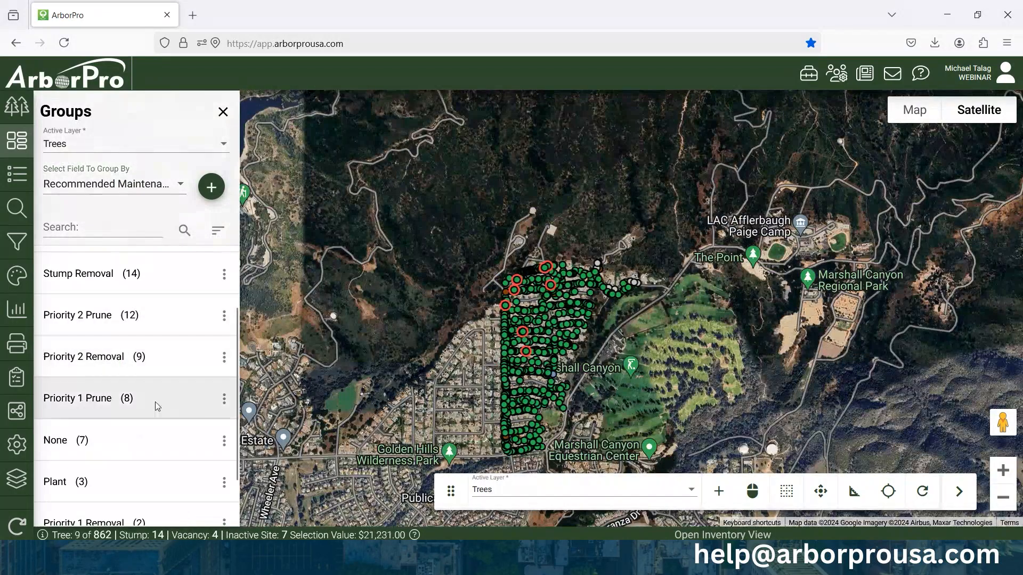
click(166, 402)
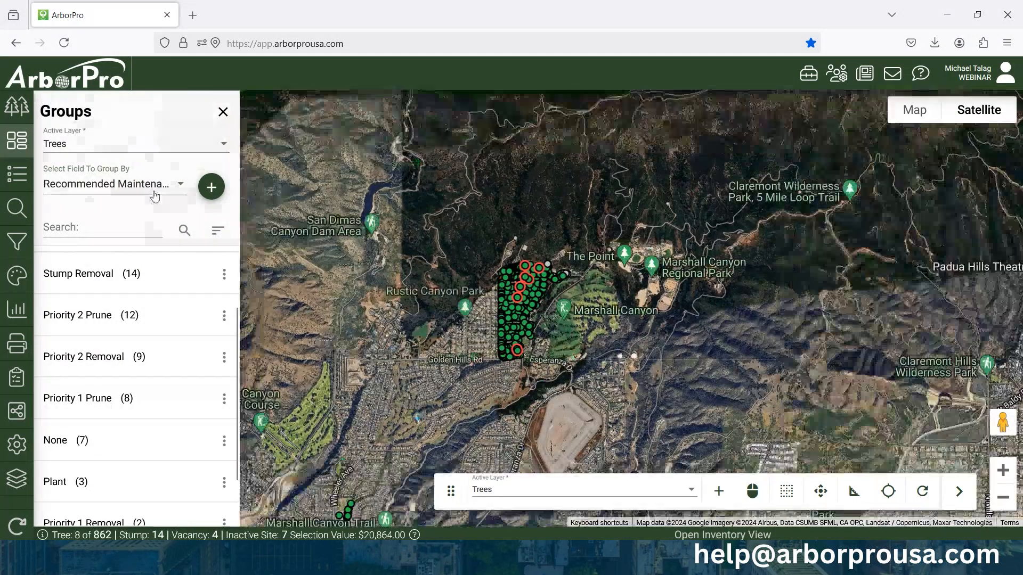
Step: Regroup by Property Street, zoom to Brydon Rd's 100 trees and then Segovia, and close the panel
click(154, 195)
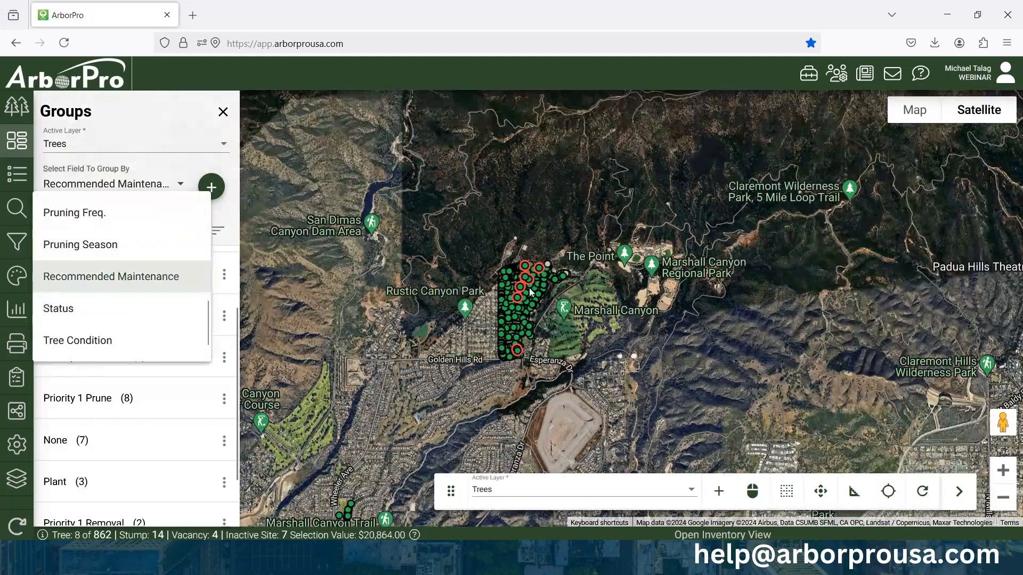
scroll(137, 274, up, 3)
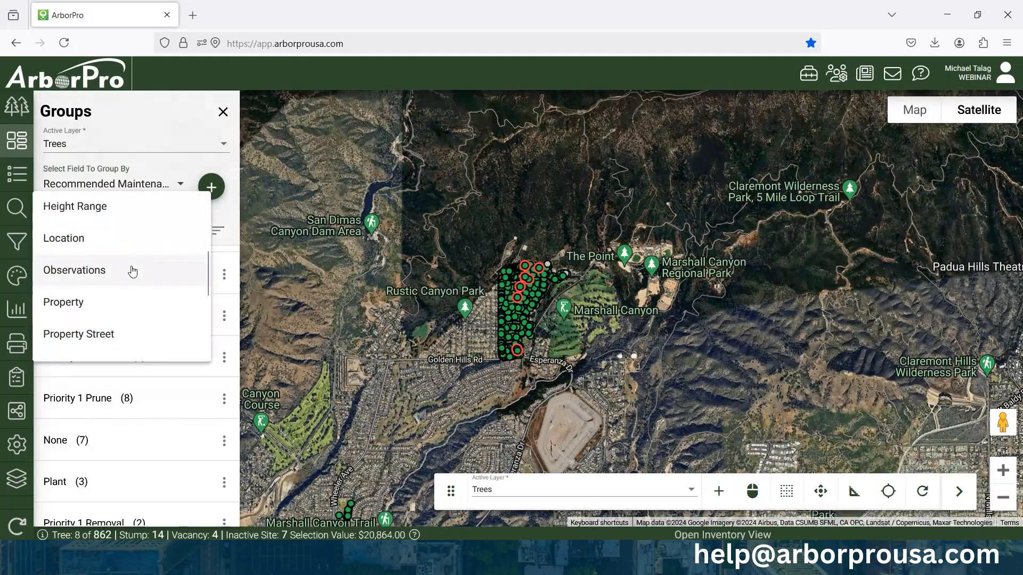
click(77, 341)
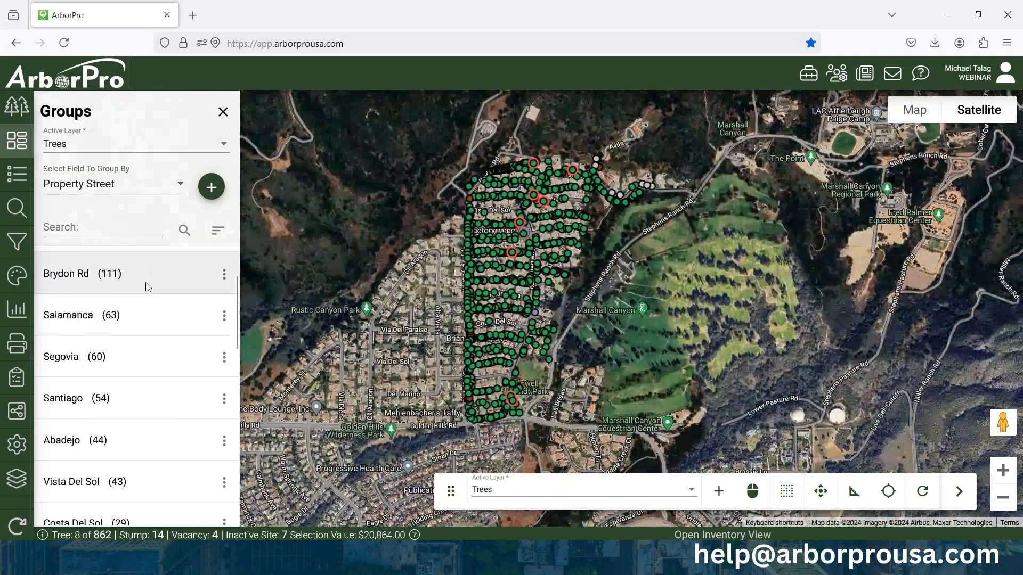
click(157, 276)
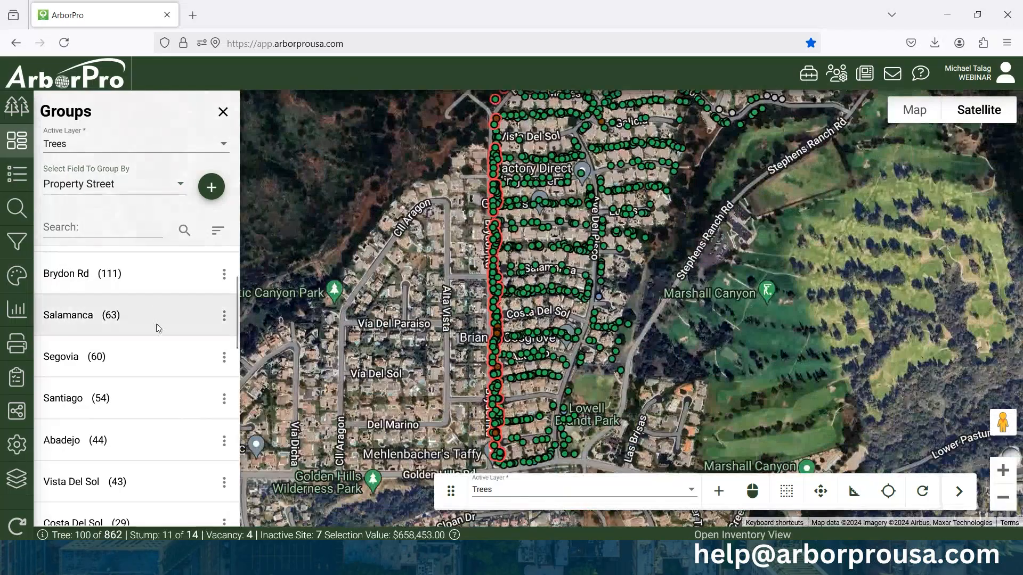
click(161, 362)
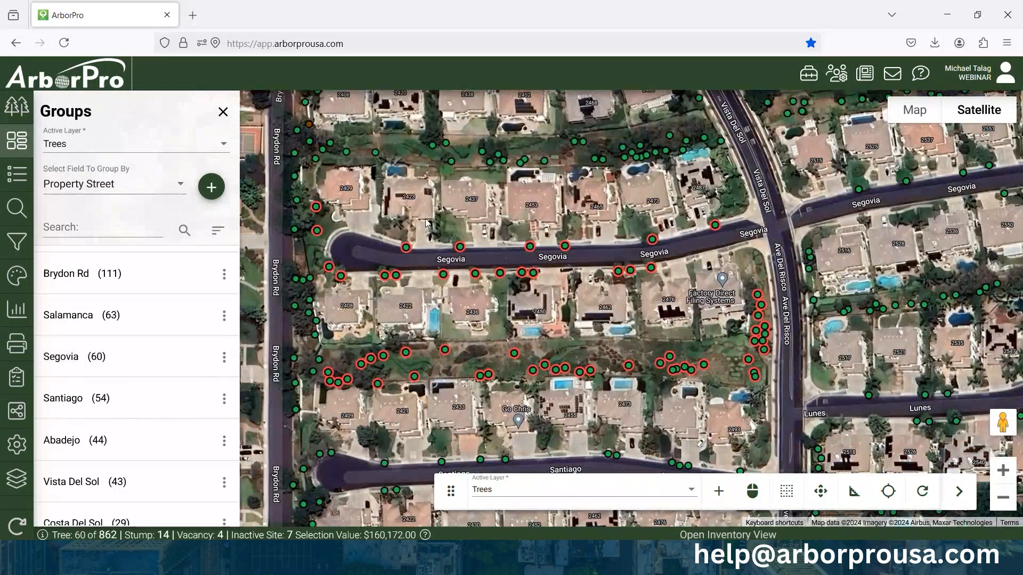
click(223, 112)
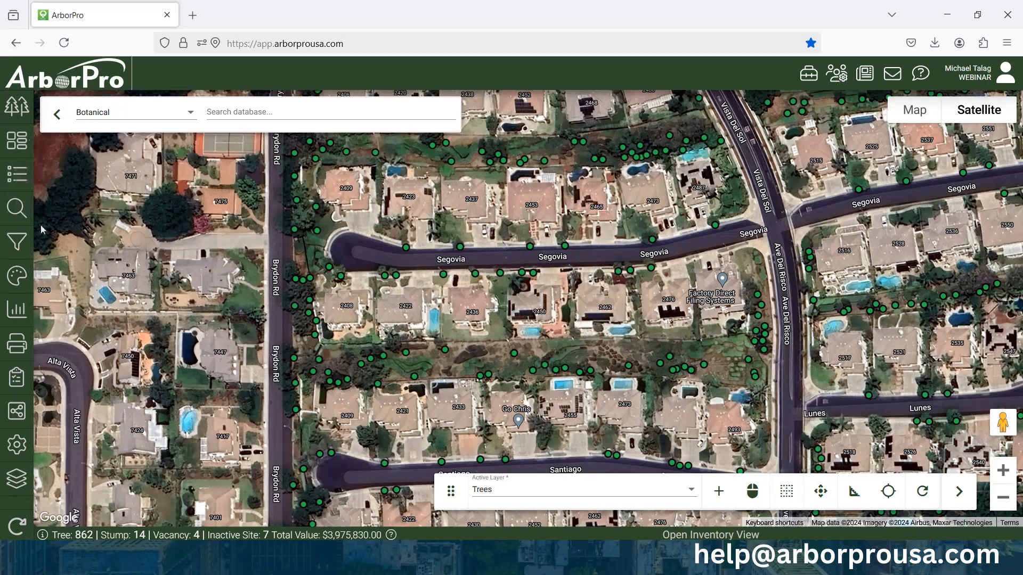
Step: Start a tree search with the ID left blank and Property set to Demo HOA
click(15, 209)
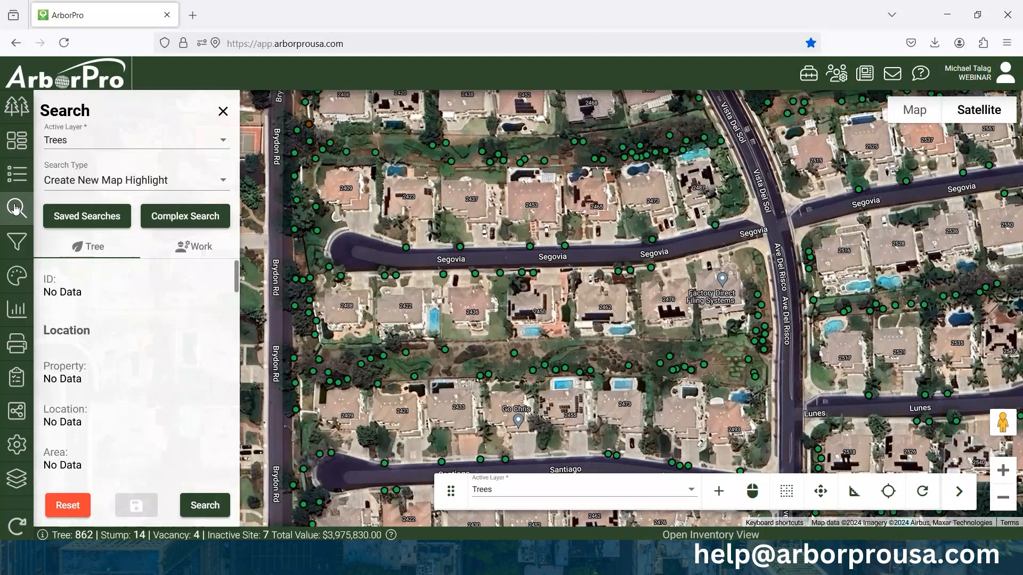
click(70, 293)
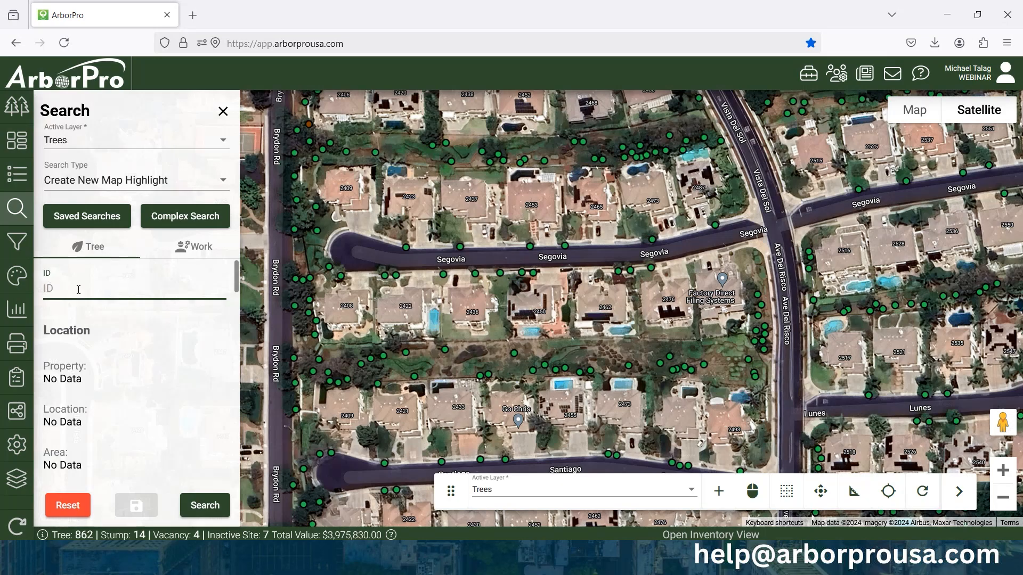
click(136, 319)
scroll(113, 304, down, 2)
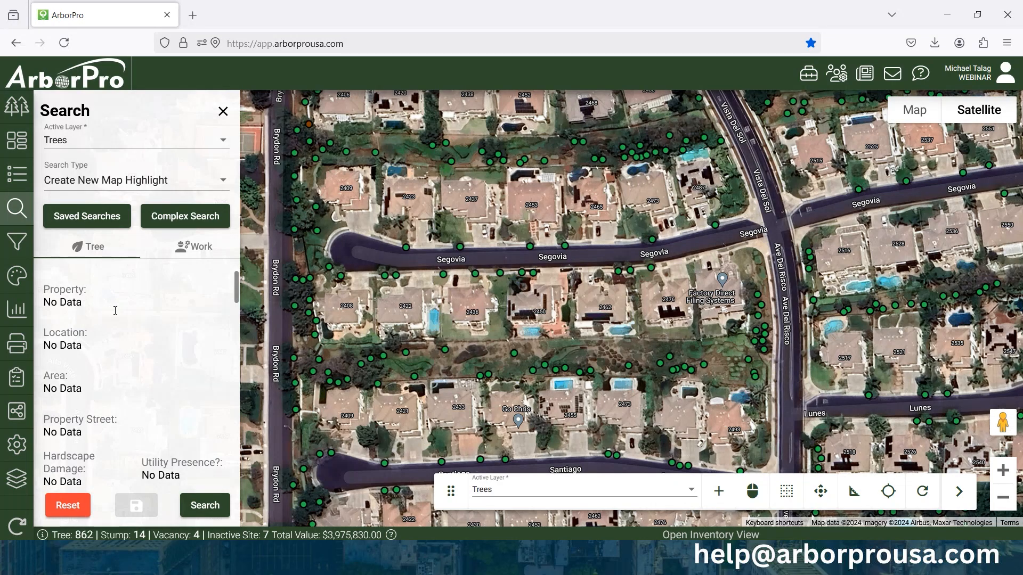
click(83, 300)
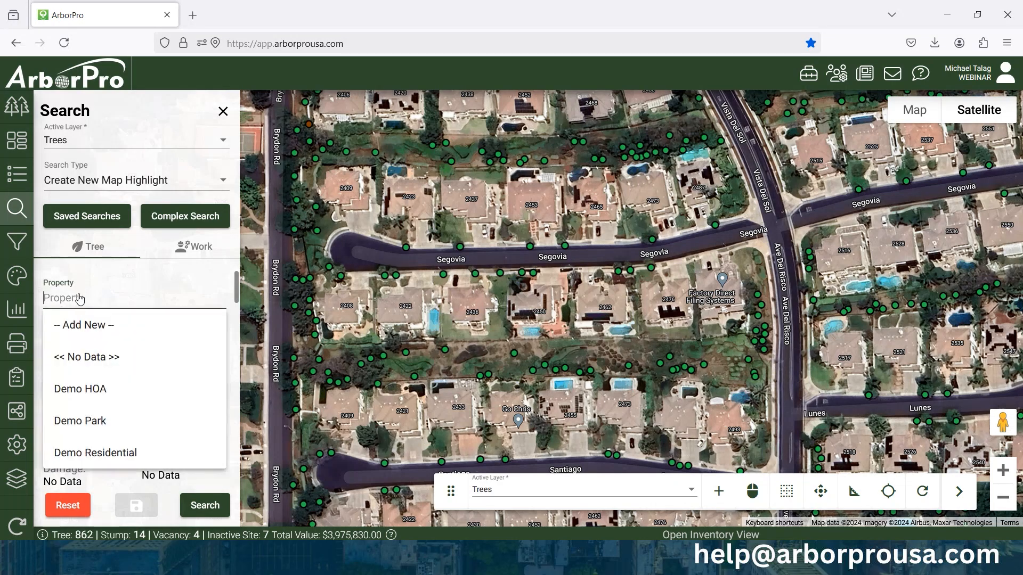
click(103, 392)
Step: Add species Coast Live Oak and condition Poor, then run the search, highlighting 9 trees
scroll(102, 343, down, 4)
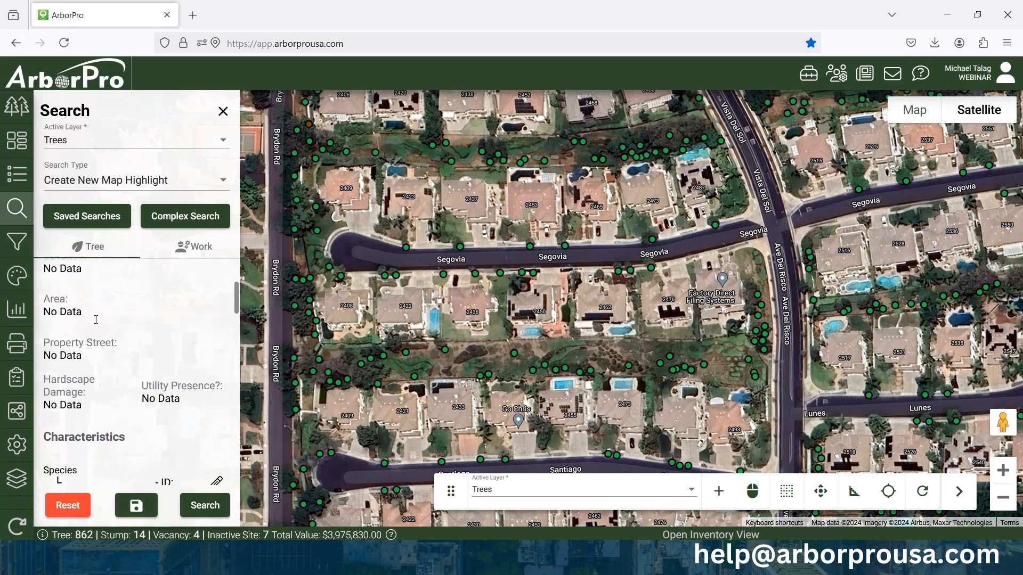
click(97, 322)
text(251)
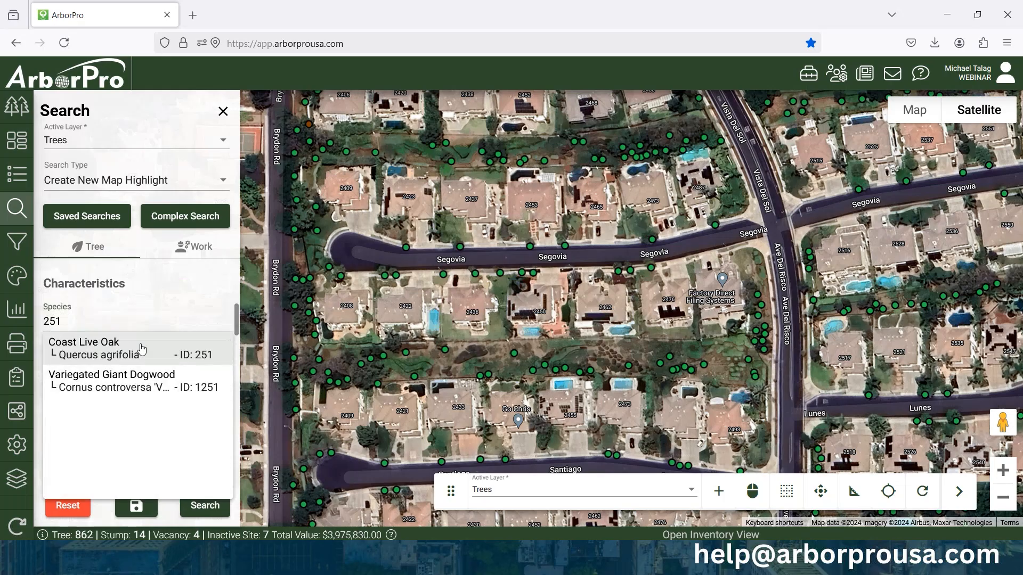
click(136, 344)
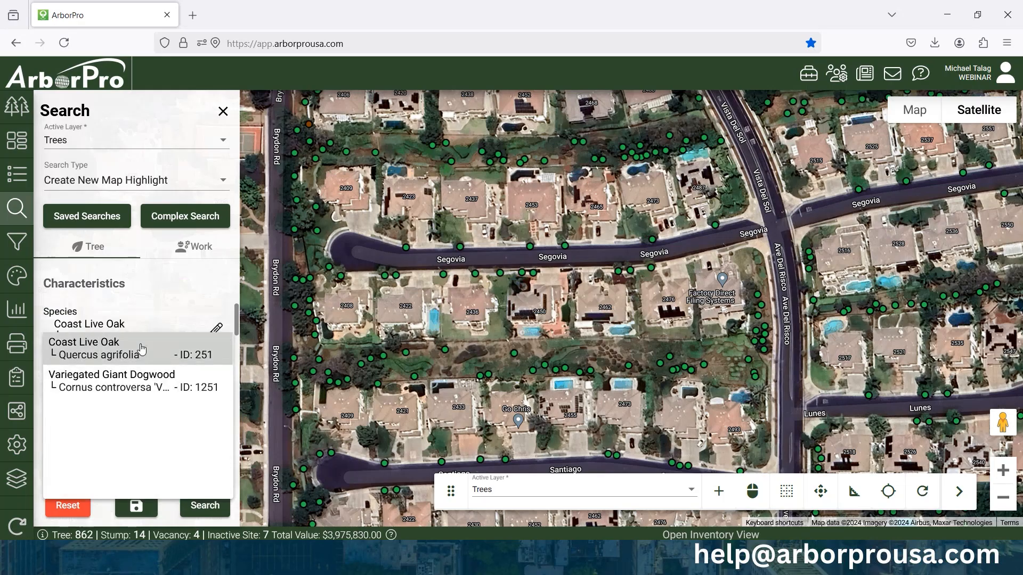
scroll(128, 339, down, 3)
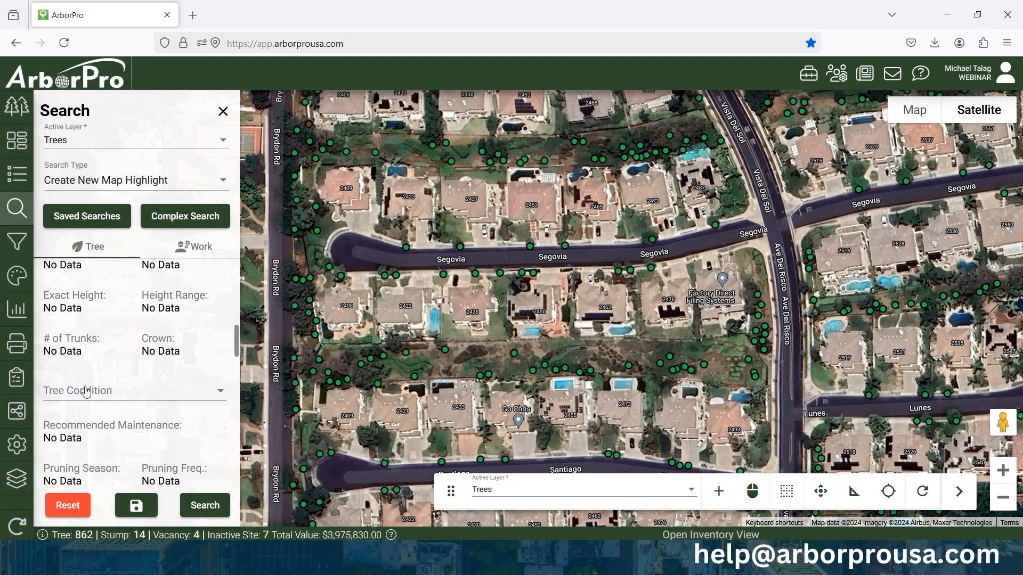
click(90, 388)
scroll(94, 347, down, 3)
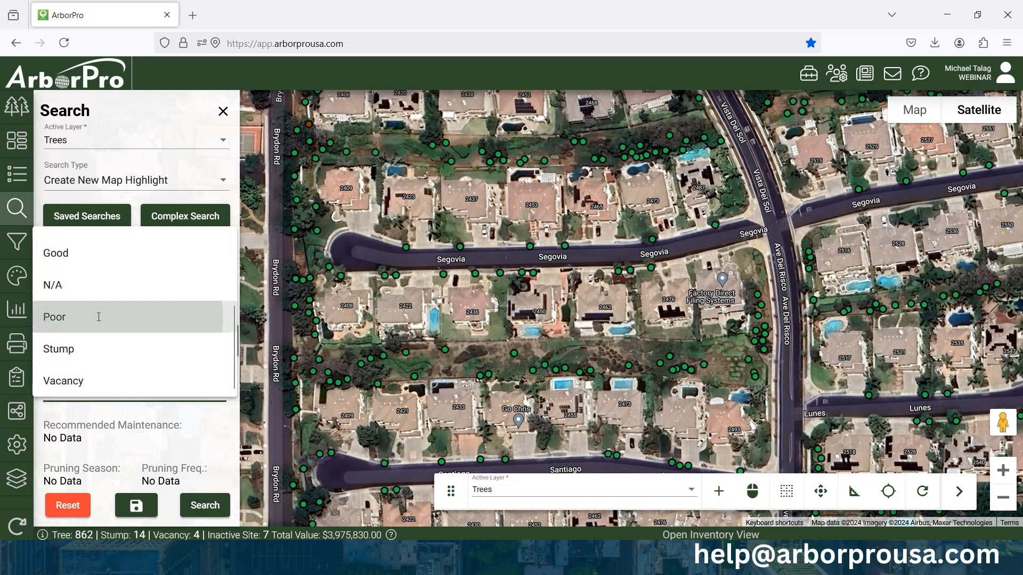
click(97, 321)
scroll(101, 365, up, 3)
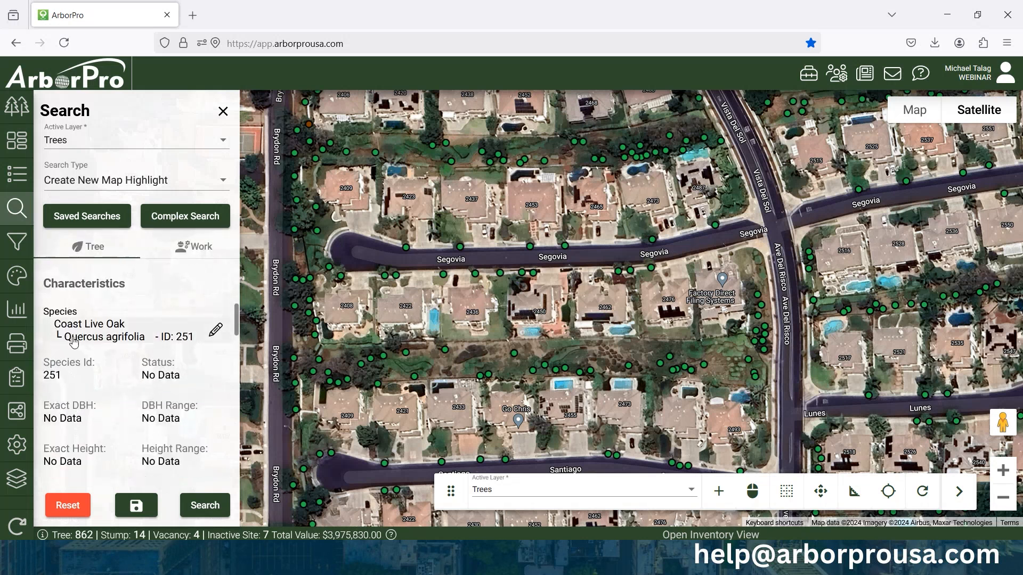
scroll(101, 378, down, 3)
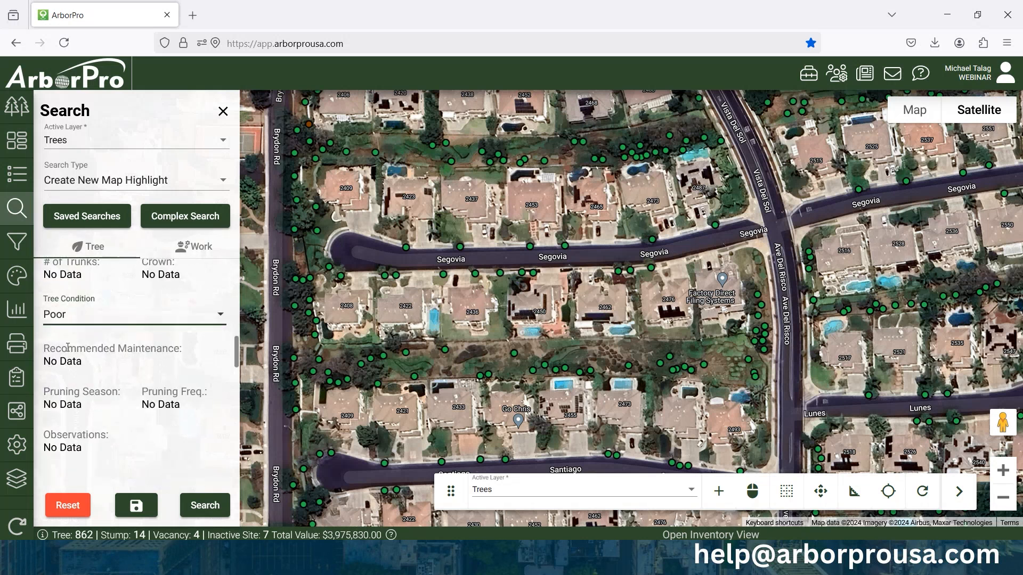
scroll(73, 316, up, 5)
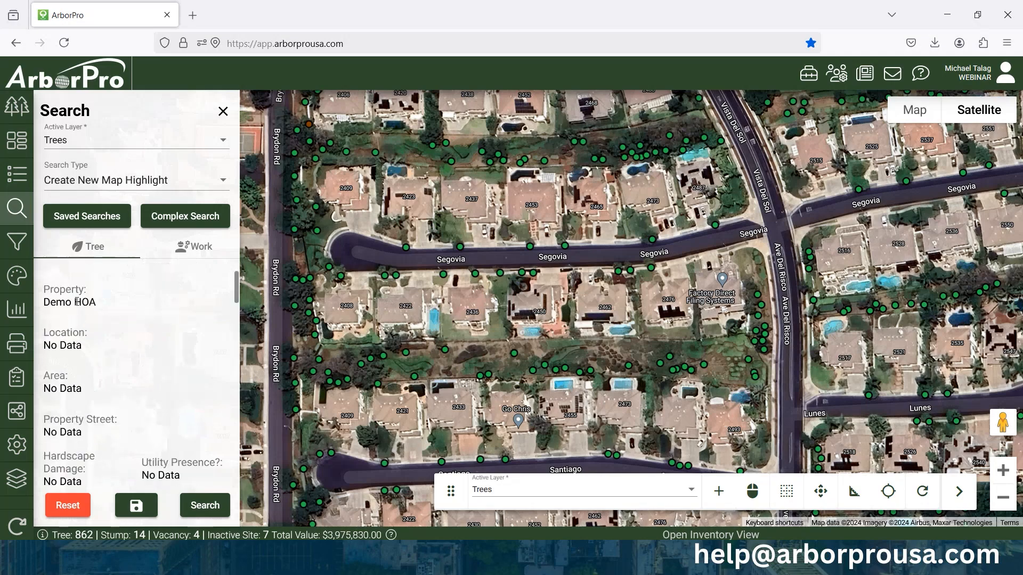
click(209, 511)
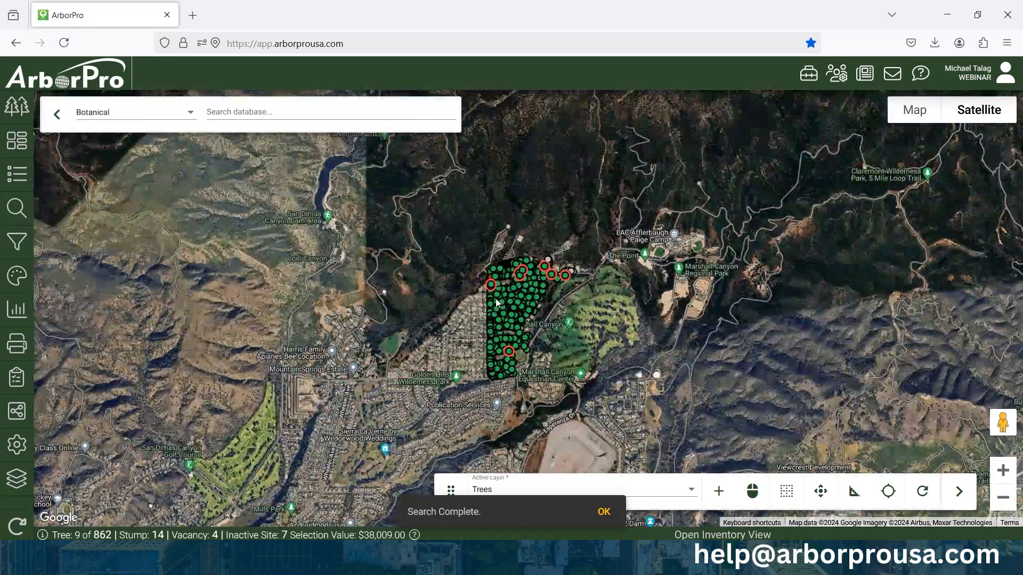
Step: Deselect the 9 searched trees so the map shows all 862 trees, worth $3,975,830.00
scroll(513, 289, up, 3)
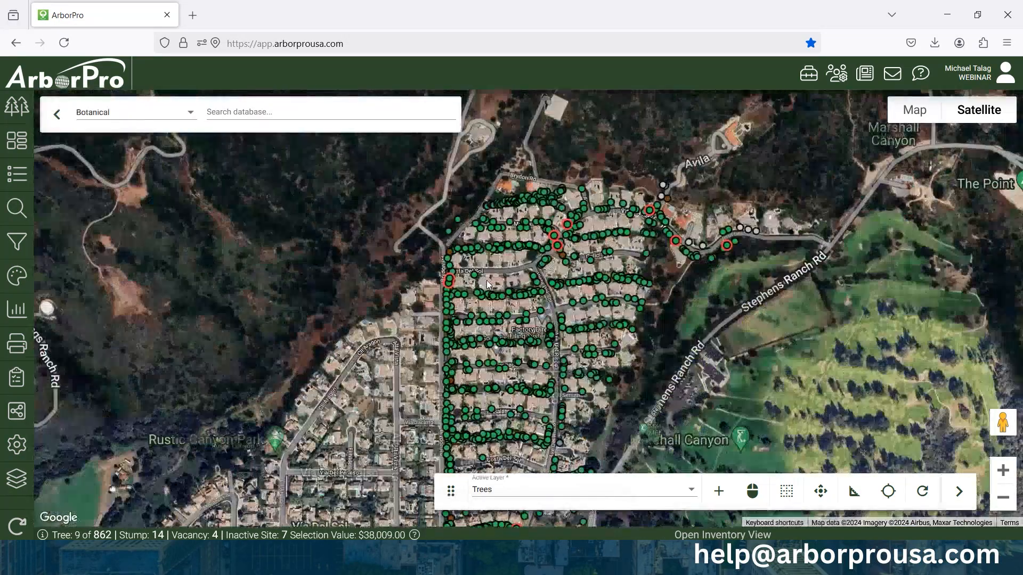
drag(559, 198, 524, 112)
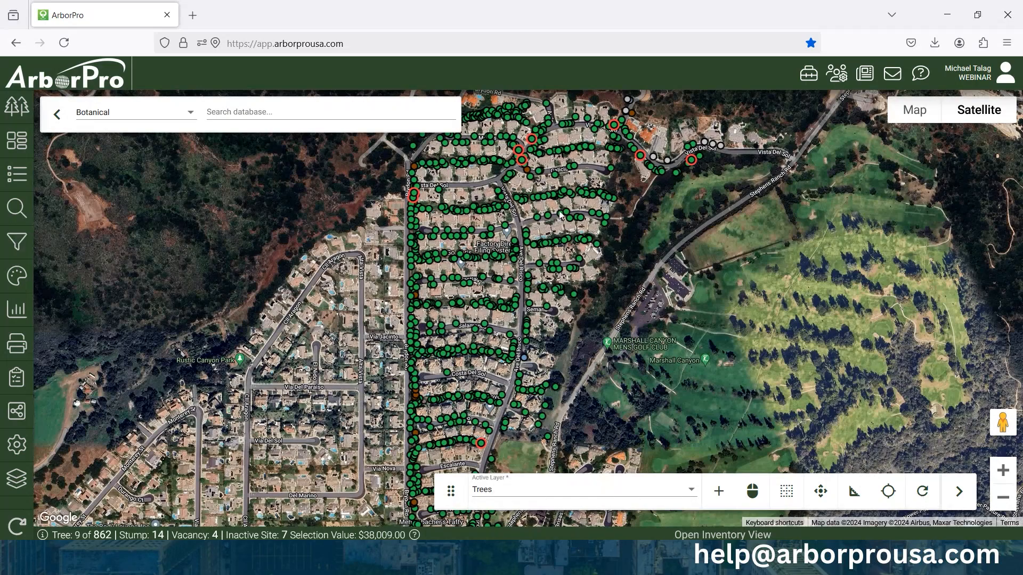
drag(559, 216, 532, 242)
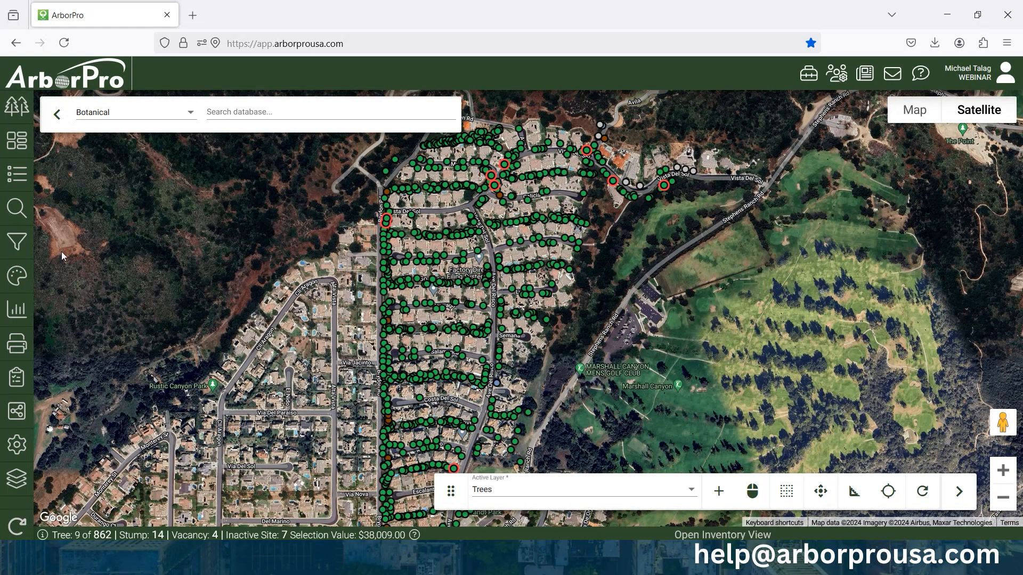
click(37, 217)
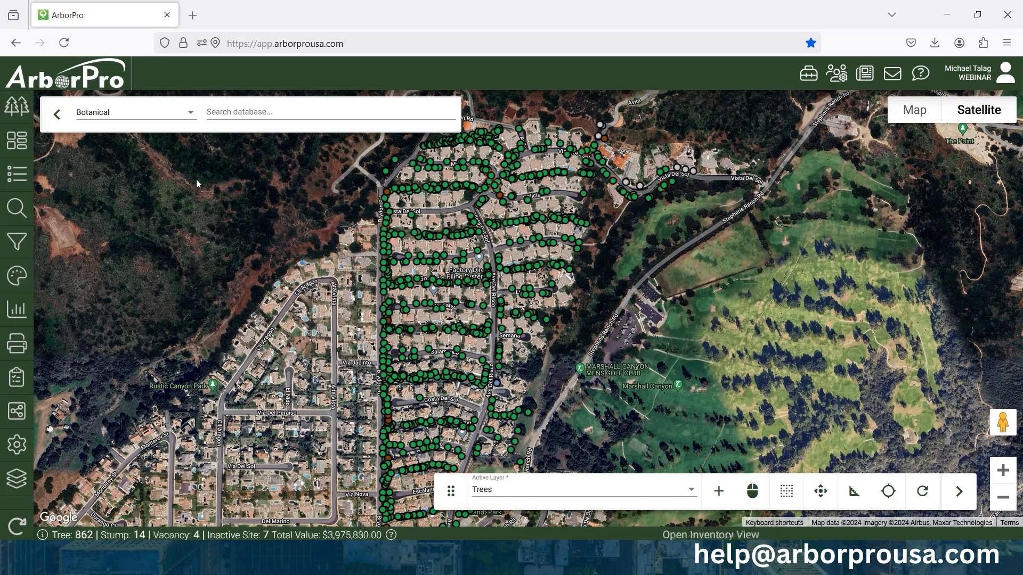
Step: Add a Property filter set to Demo HOA, leaving 792 trees worth $3,471,998.00
click(23, 246)
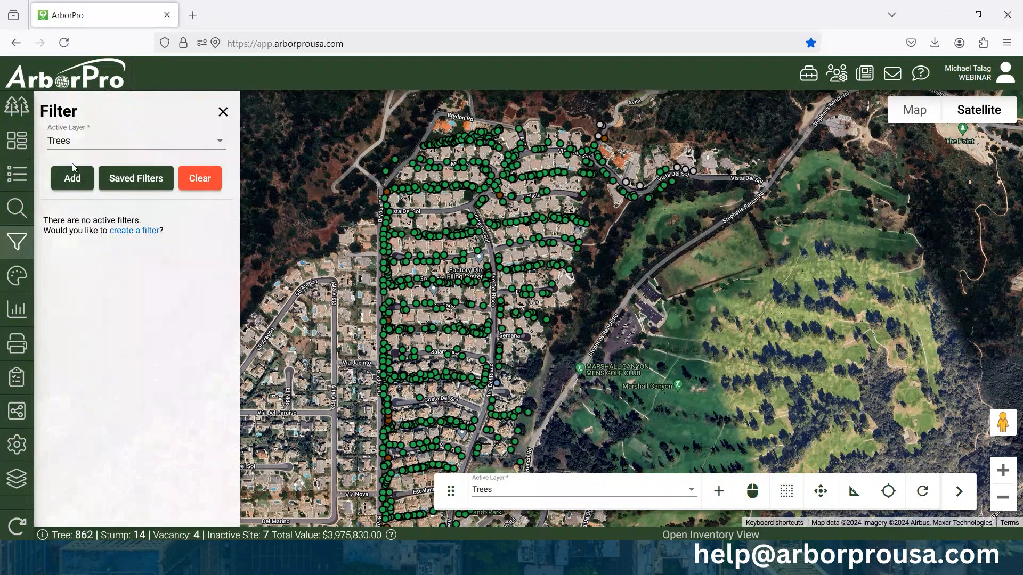
click(74, 185)
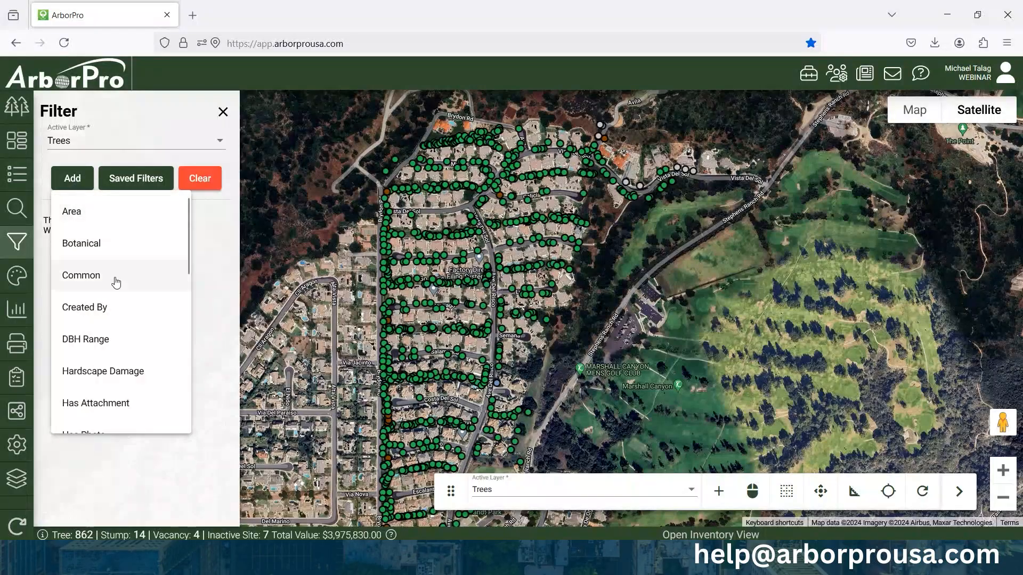
scroll(115, 280, down, 7)
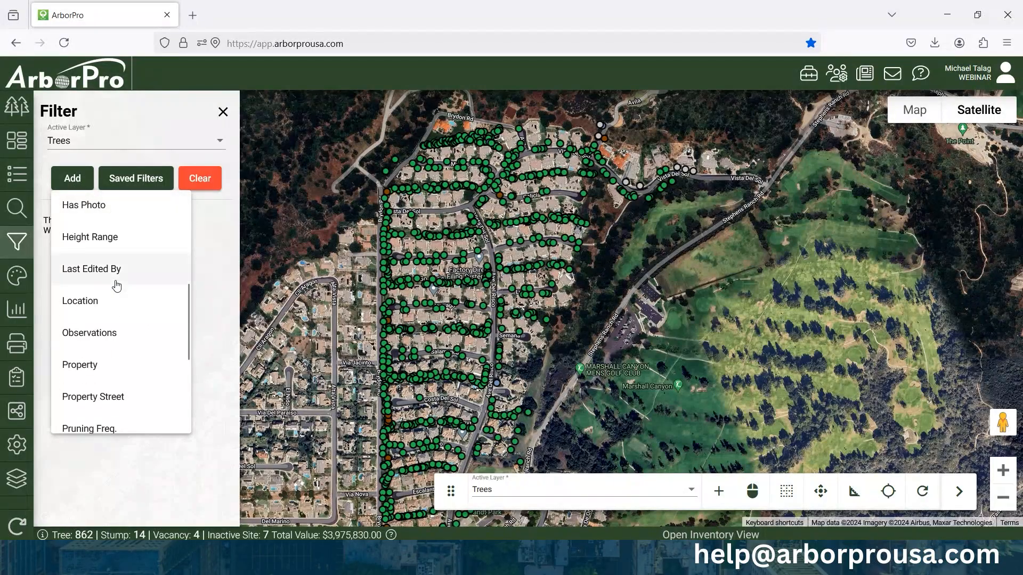
scroll(116, 288, down, 3)
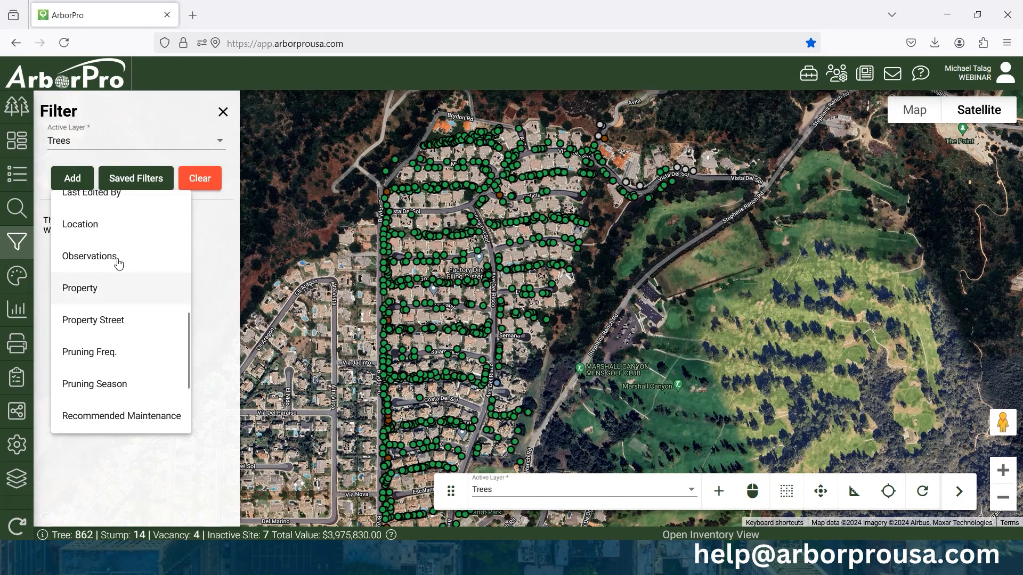
click(95, 288)
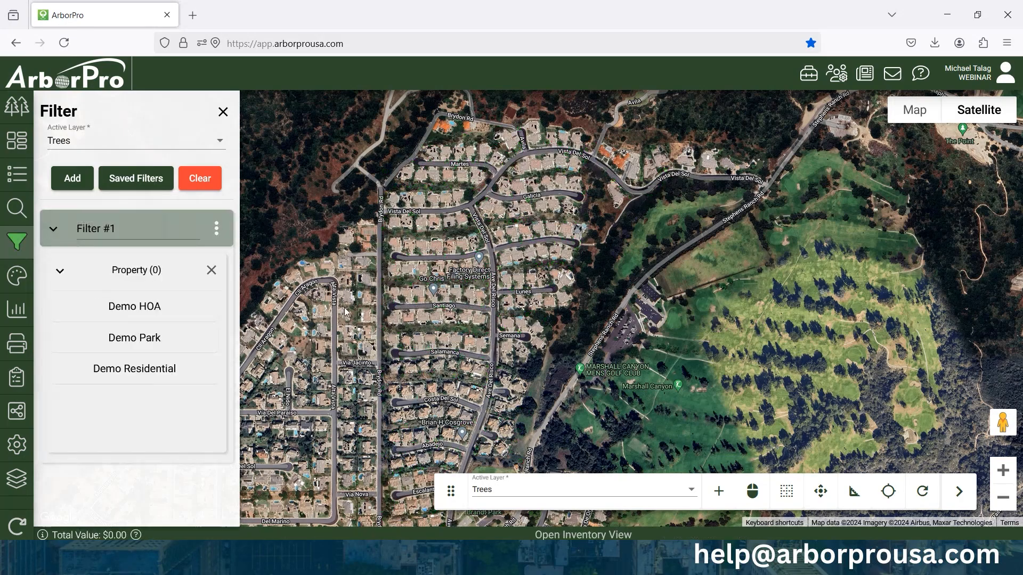
drag(354, 331, 323, 260)
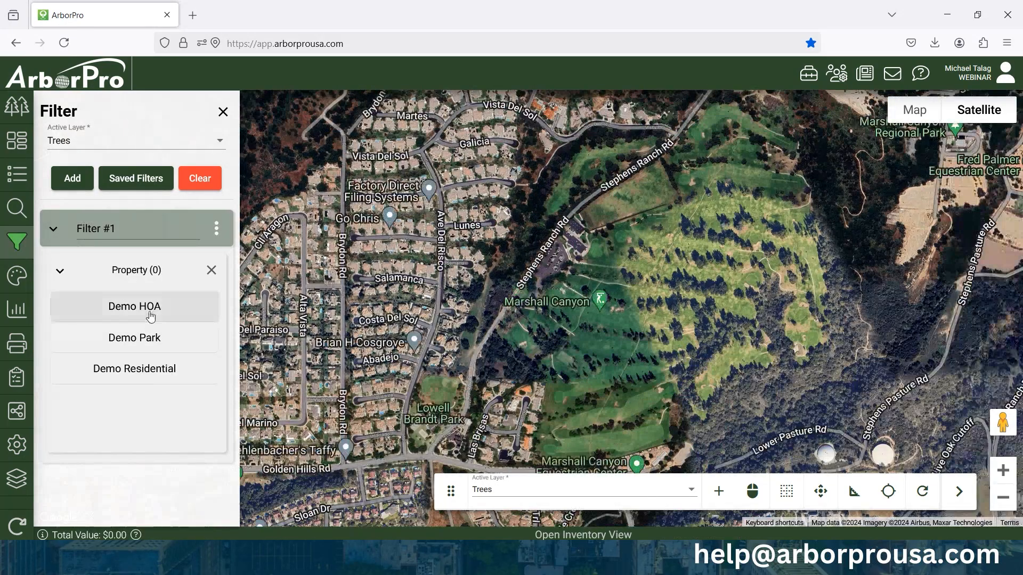
click(151, 317)
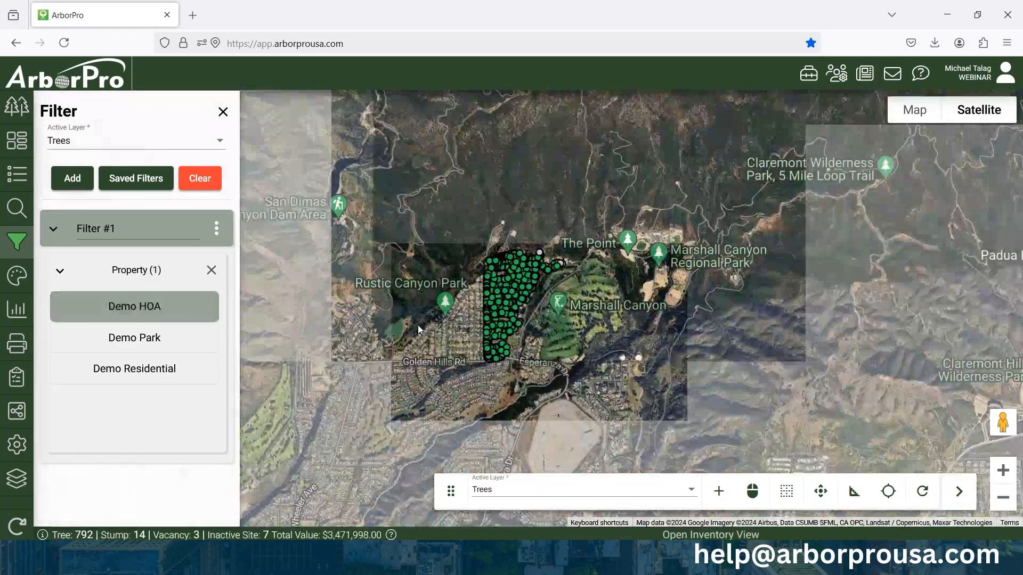
scroll(512, 312, up, 5)
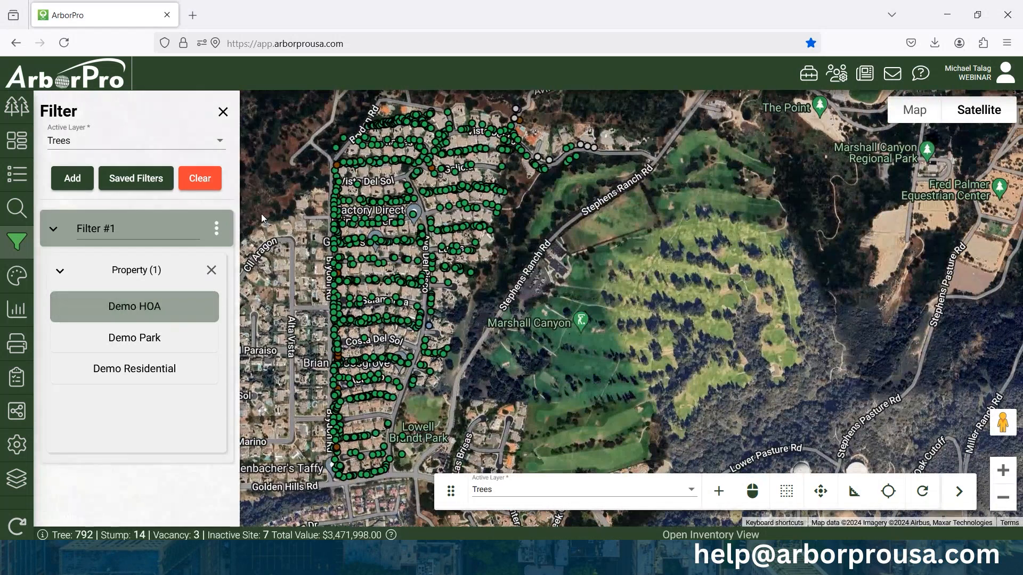
Step: Add a Common name category to Filter #1 with Southern Live Oak, Holly Oak and Coast Live Oak
click(216, 229)
mouse_move(262, 301)
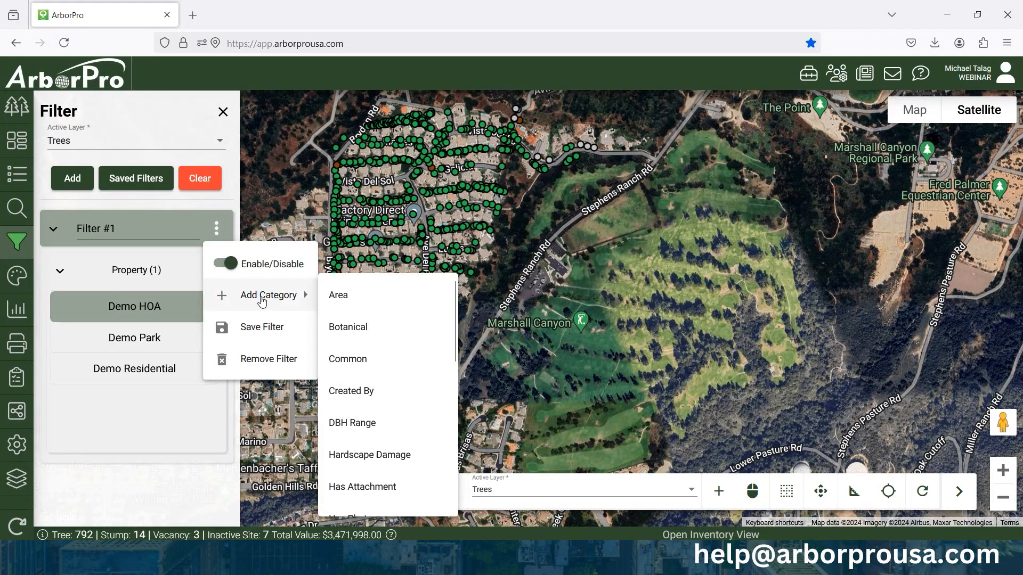
click(362, 363)
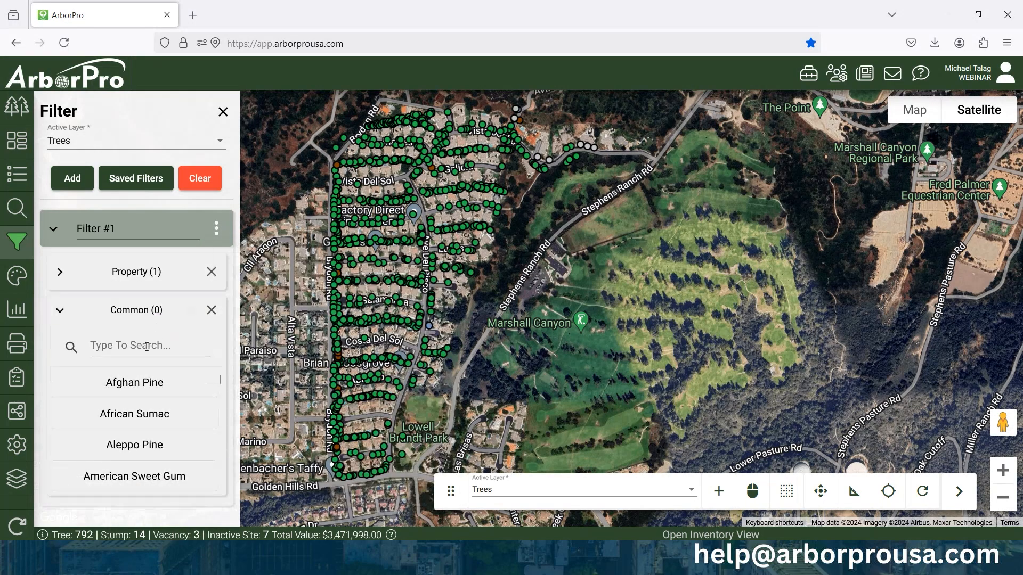
click(146, 347)
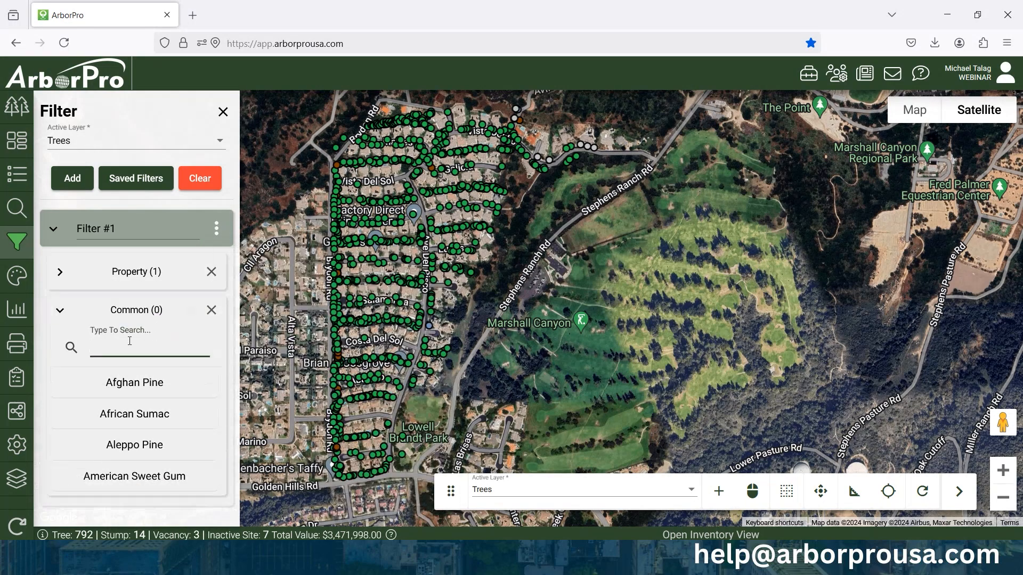
text(oak)
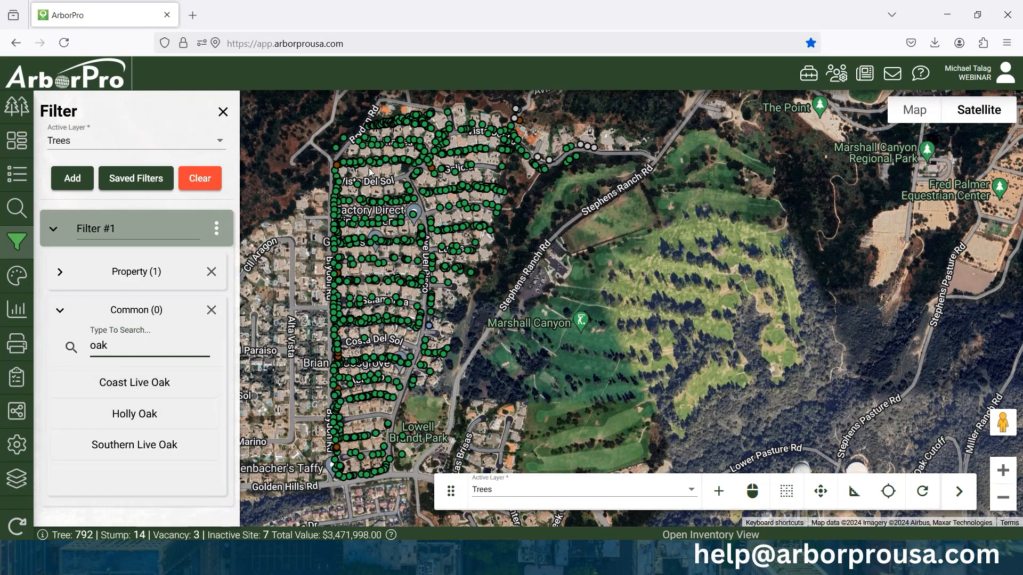
click(193, 452)
click(156, 416)
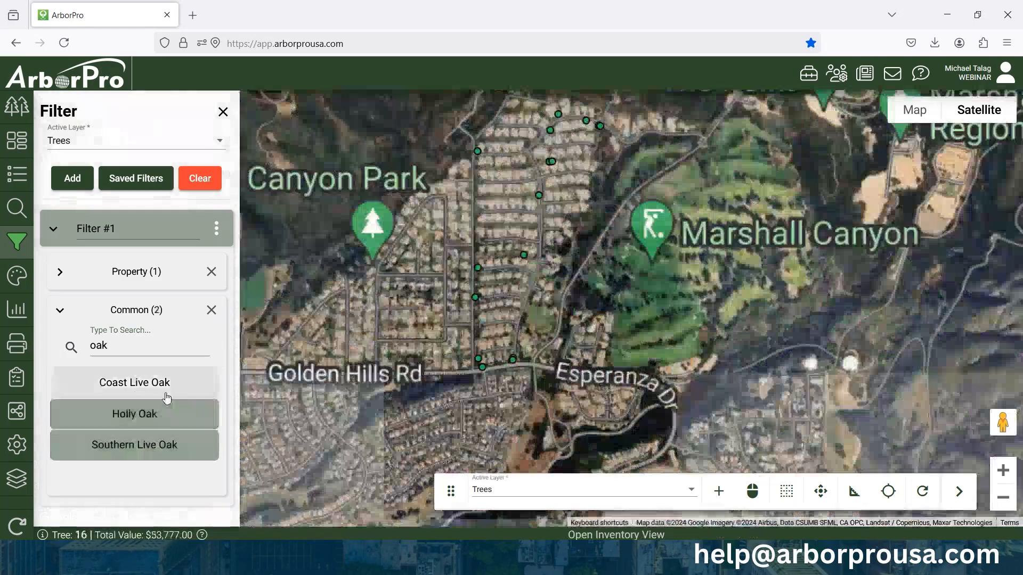
click(166, 398)
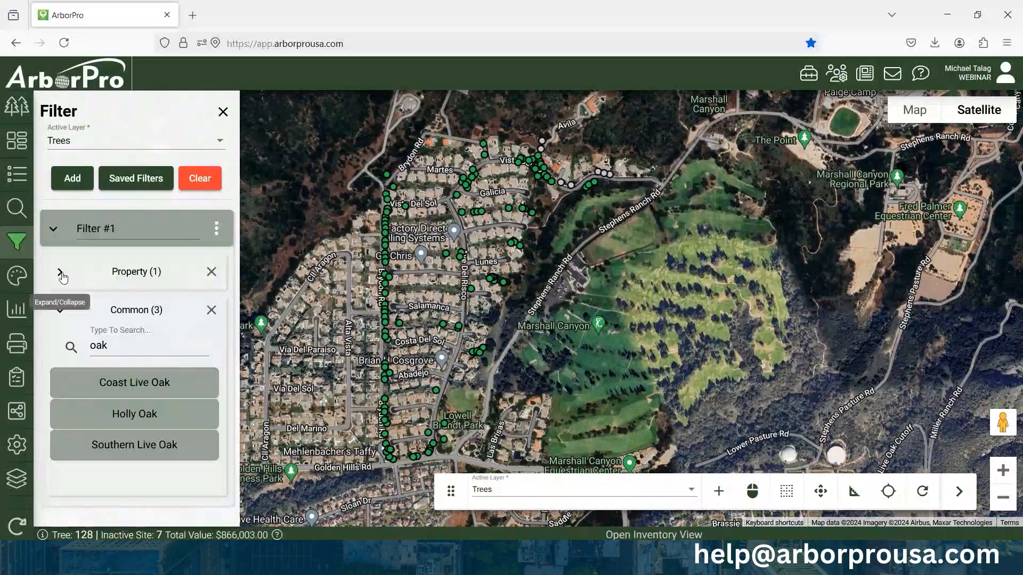
drag(372, 248, 374, 263)
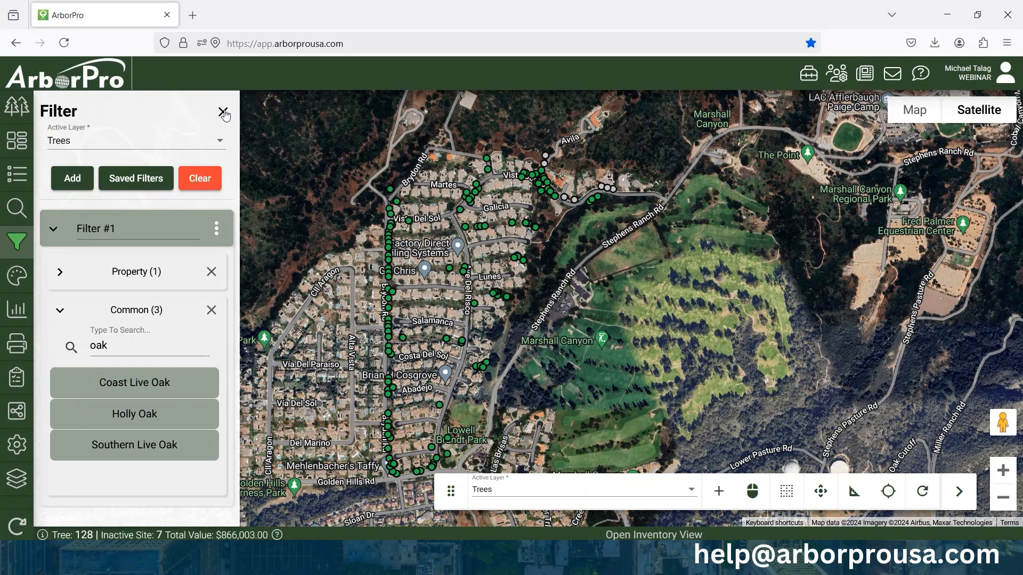
Step: Clear all filters to restore the 862 trees, close the filter panel, and pan the map
click(209, 180)
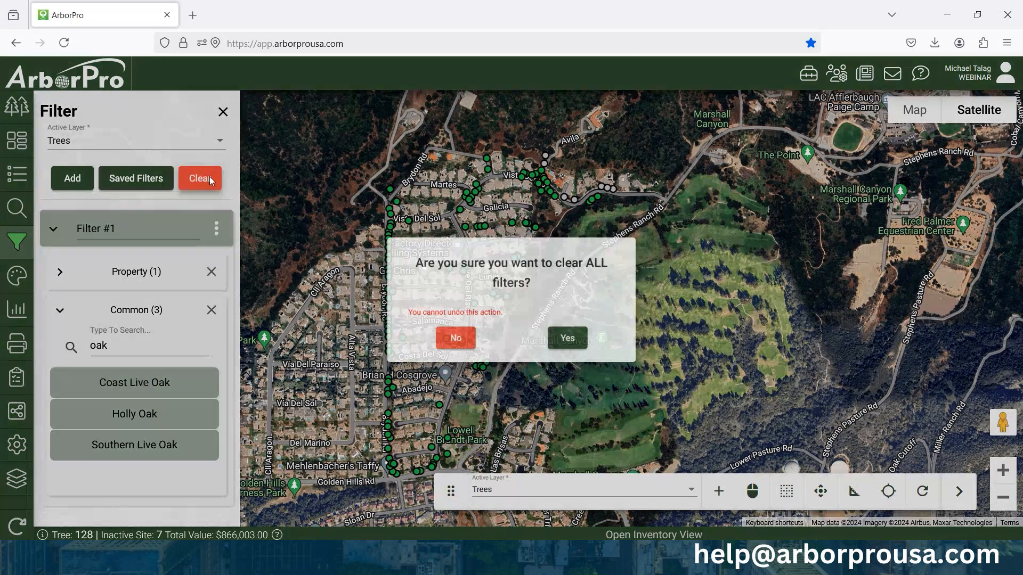
click(572, 344)
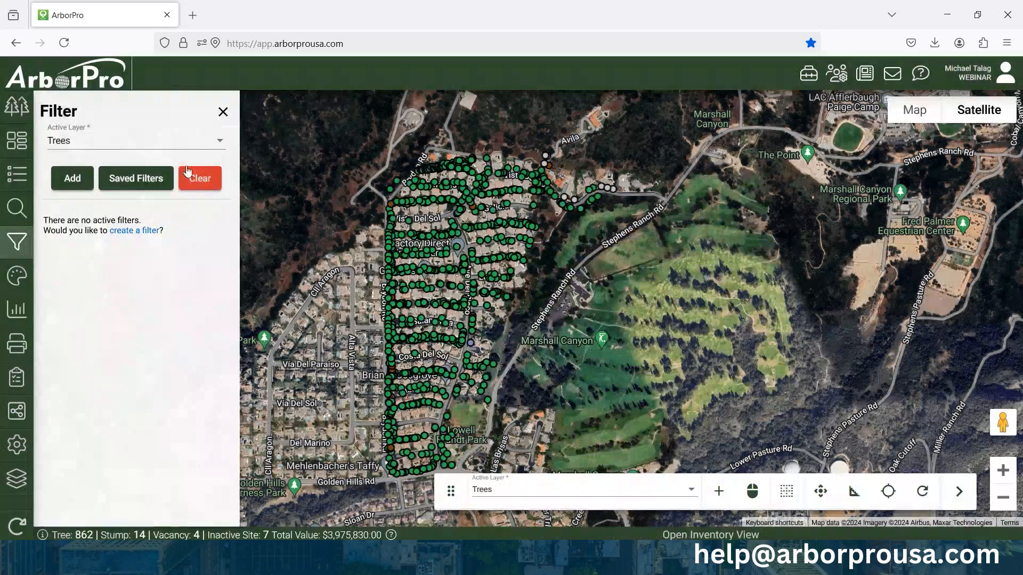
click(223, 112)
scroll(432, 359, down, 5)
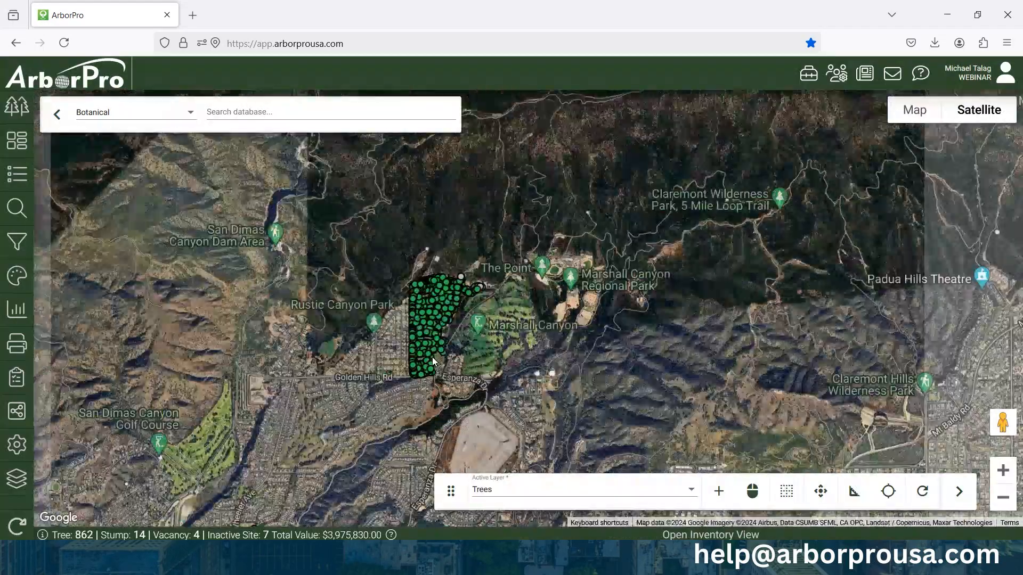
drag(432, 357, 418, 245)
scroll(448, 384, down, 1)
drag(440, 365, 477, 329)
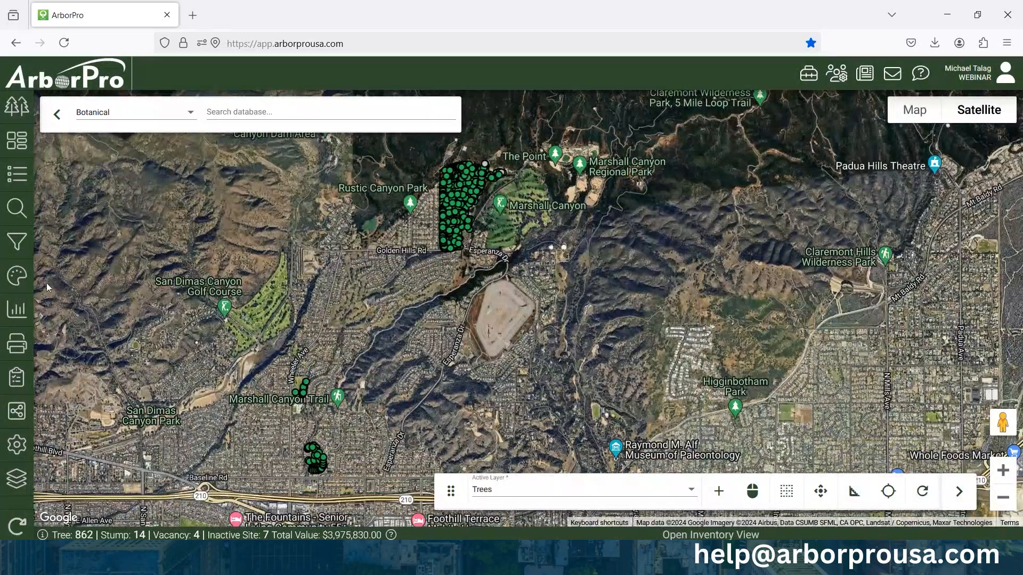
Step: Try colouring trees by Recommended Maintenance and Tree Condition, then settle on Common species name
click(17, 276)
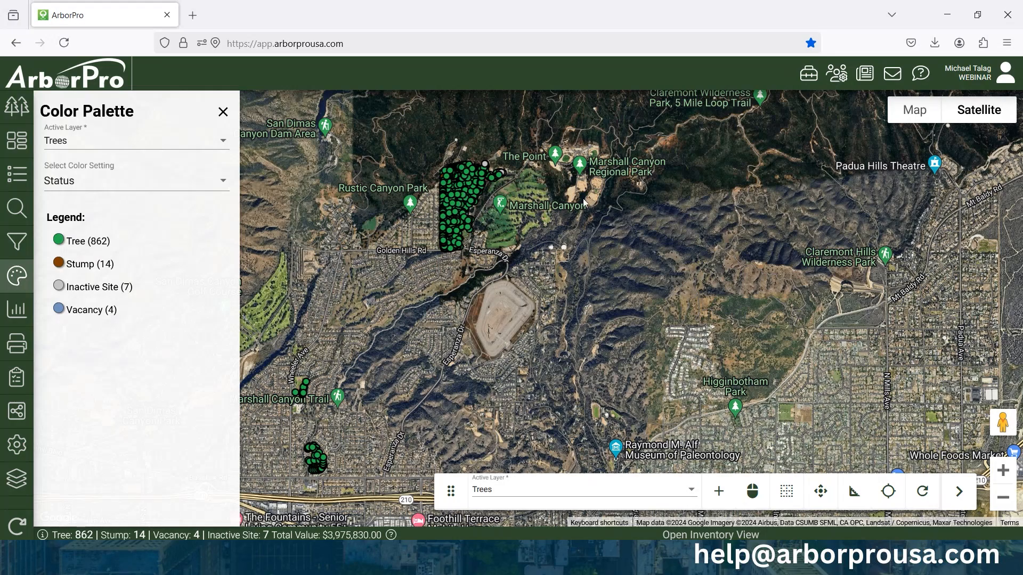
drag(582, 203, 536, 270)
scroll(536, 268, up, 2)
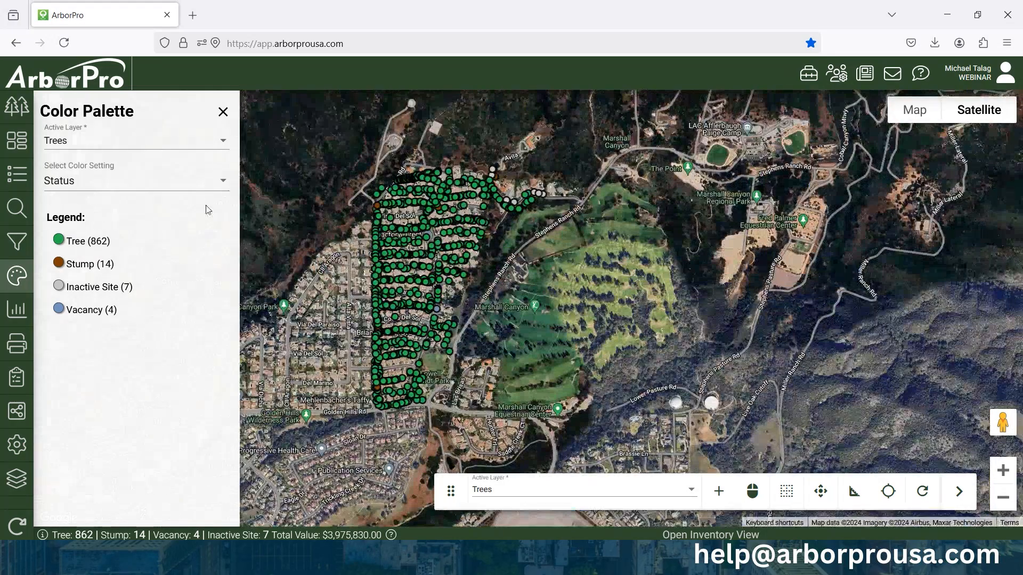
click(94, 185)
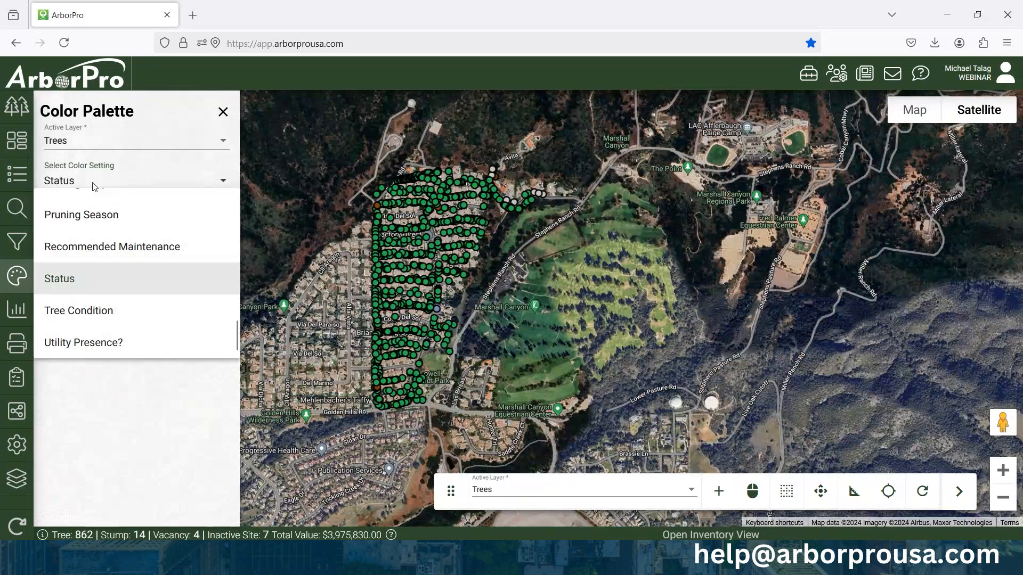
click(117, 259)
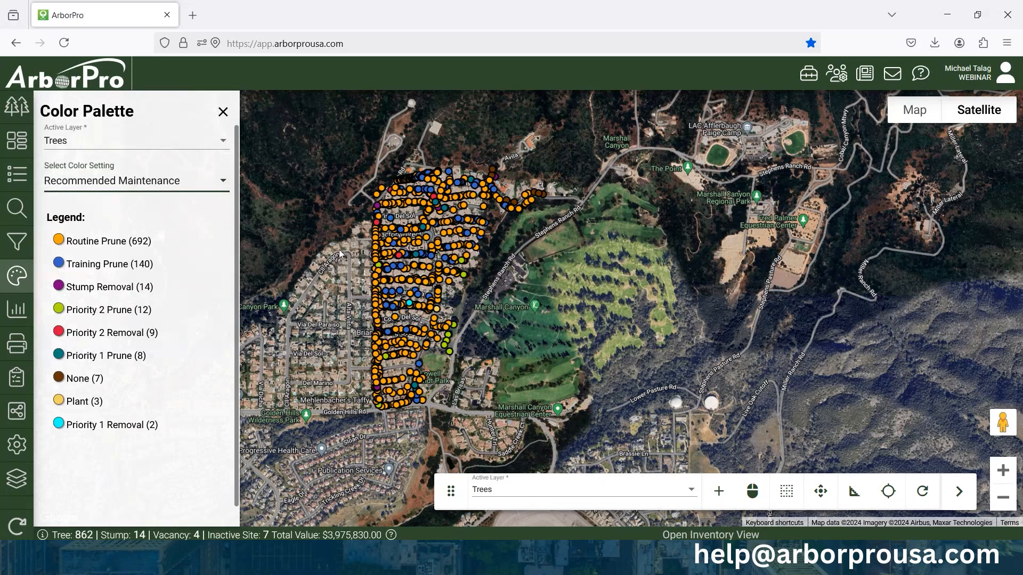
scroll(400, 245, up, 2)
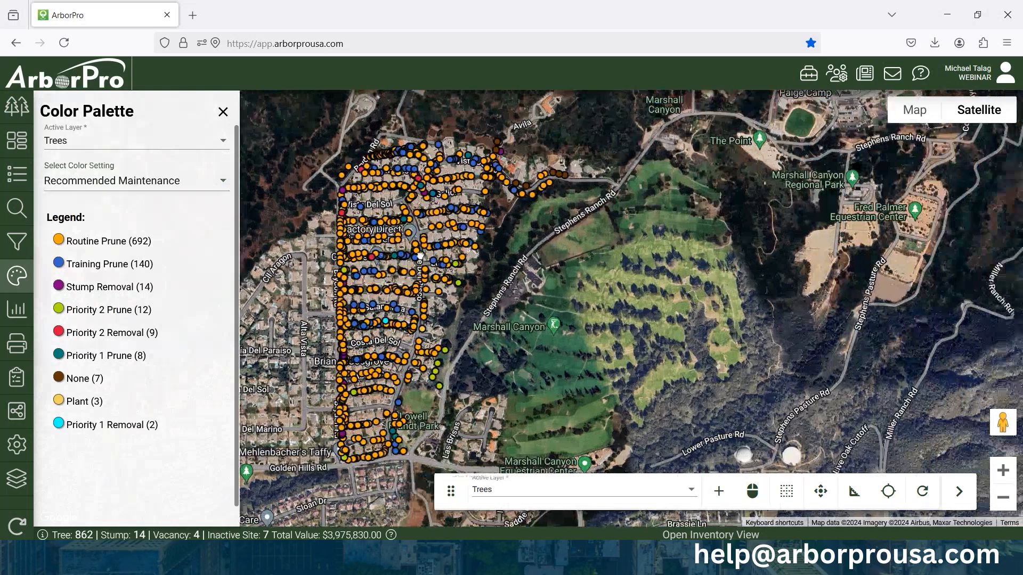
click(148, 184)
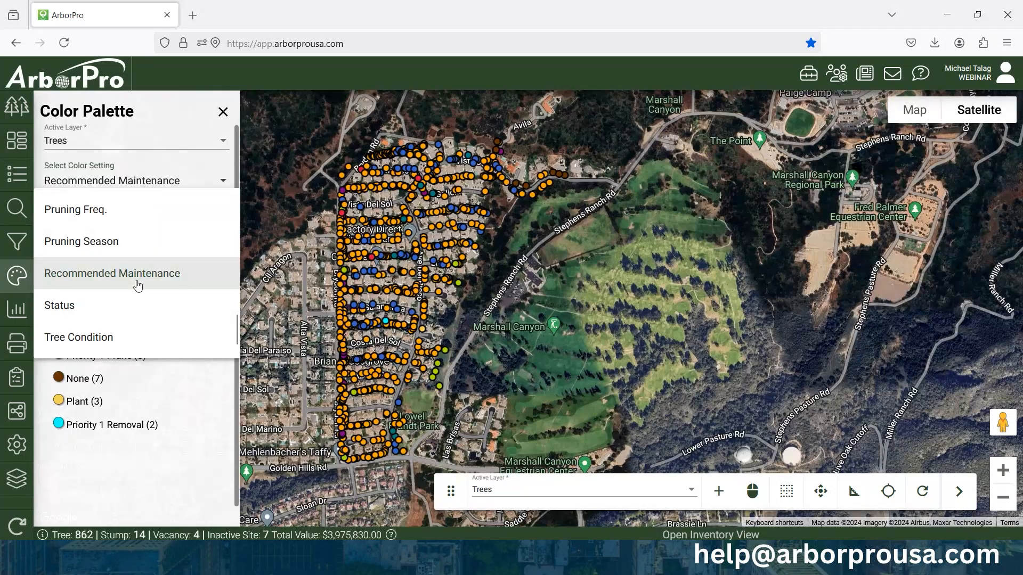
scroll(130, 288, down, 1)
click(115, 309)
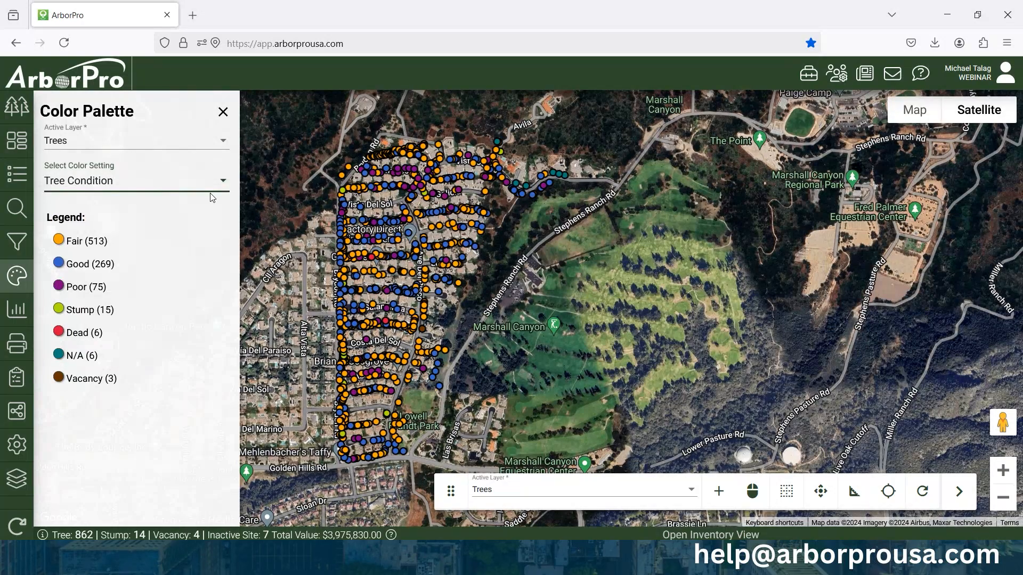
click(120, 186)
scroll(135, 278, up, 3)
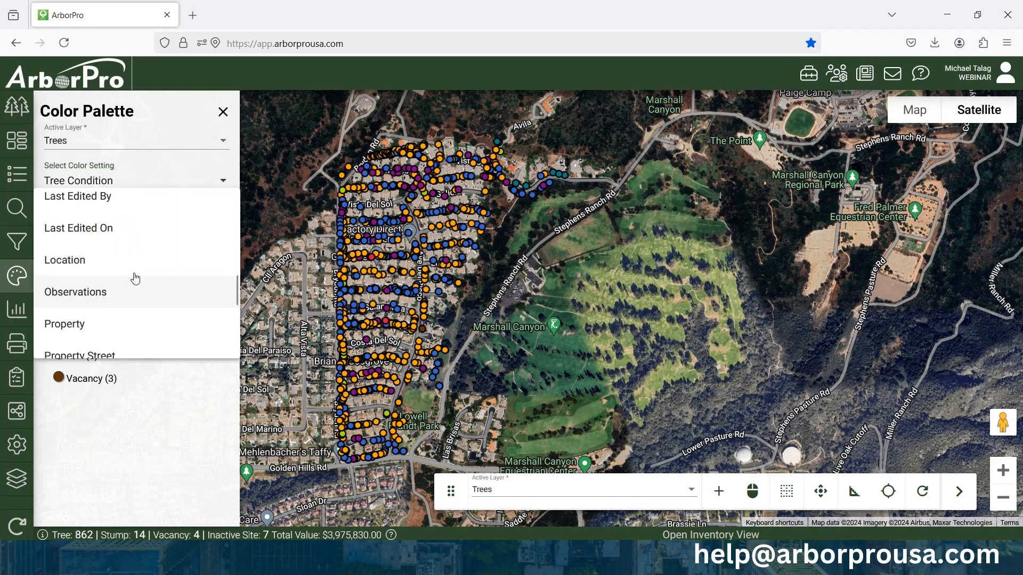
scroll(135, 278, up, 6)
click(136, 274)
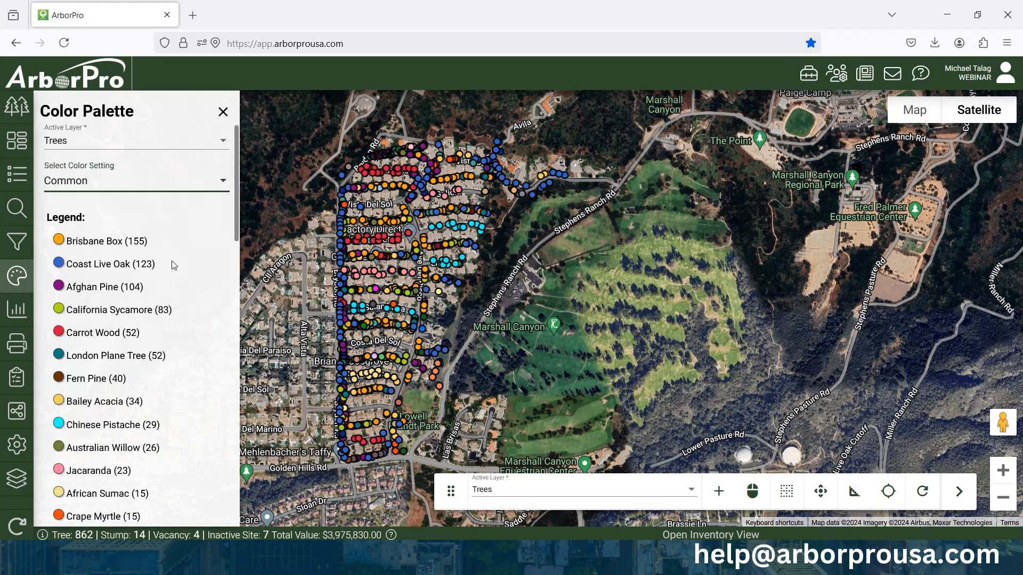
Step: Highlight the 116 Coast Live Oak trees, then reset the highlight to show all 862
drag(401, 311, 392, 292)
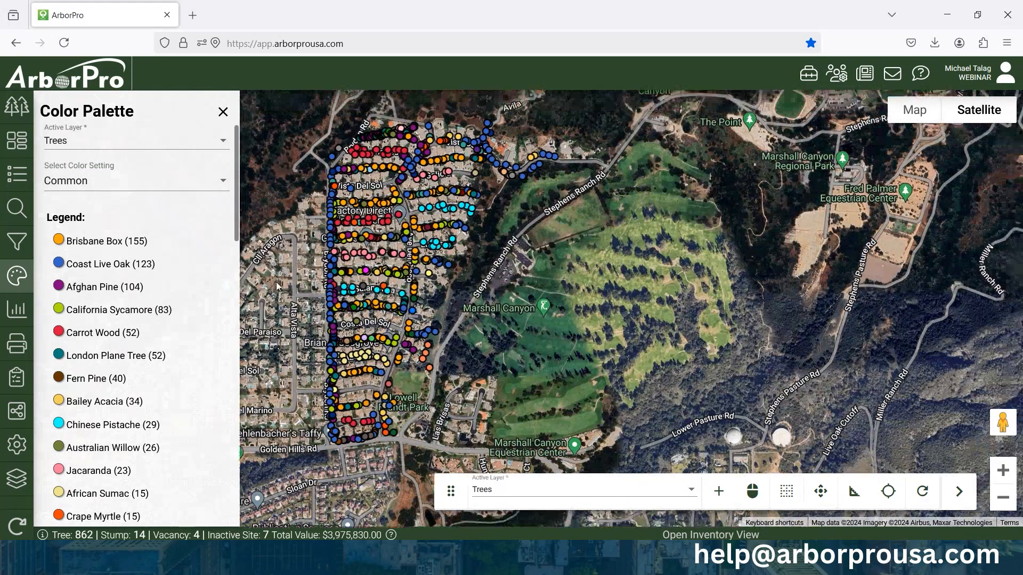
click(60, 265)
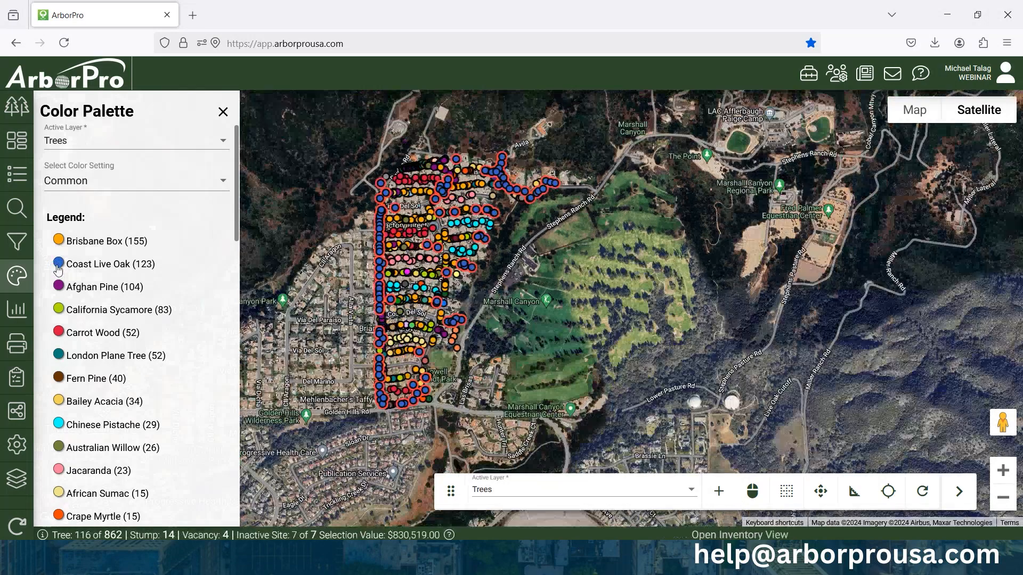
scroll(546, 298, down, 2)
scroll(544, 301, up, 2)
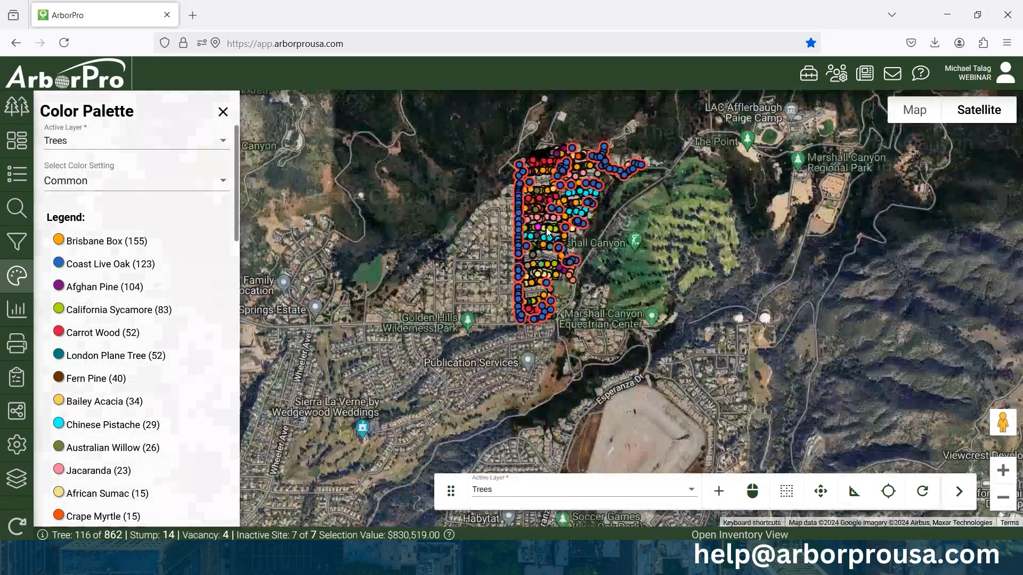
scroll(619, 244, up, 2)
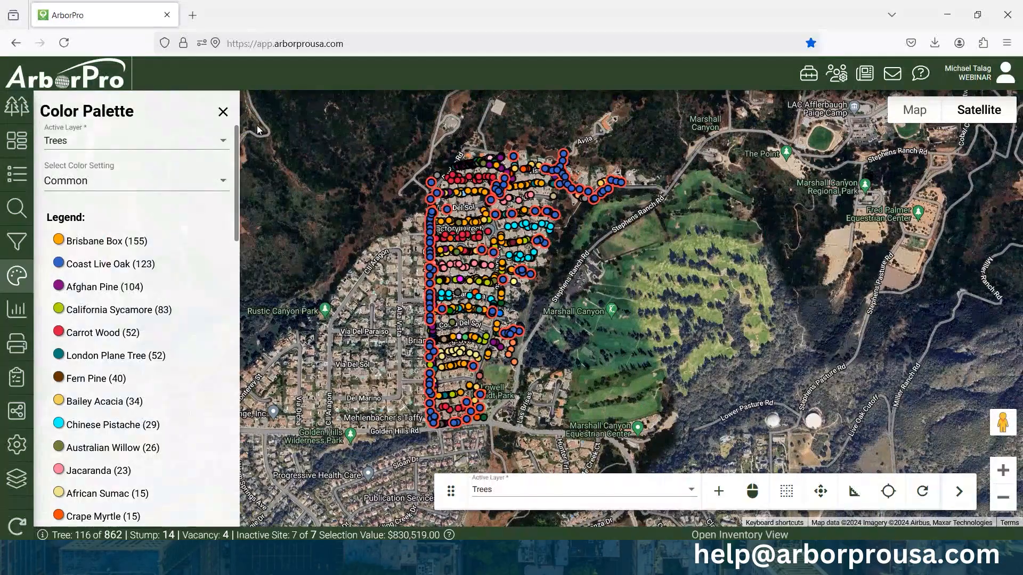
click(923, 494)
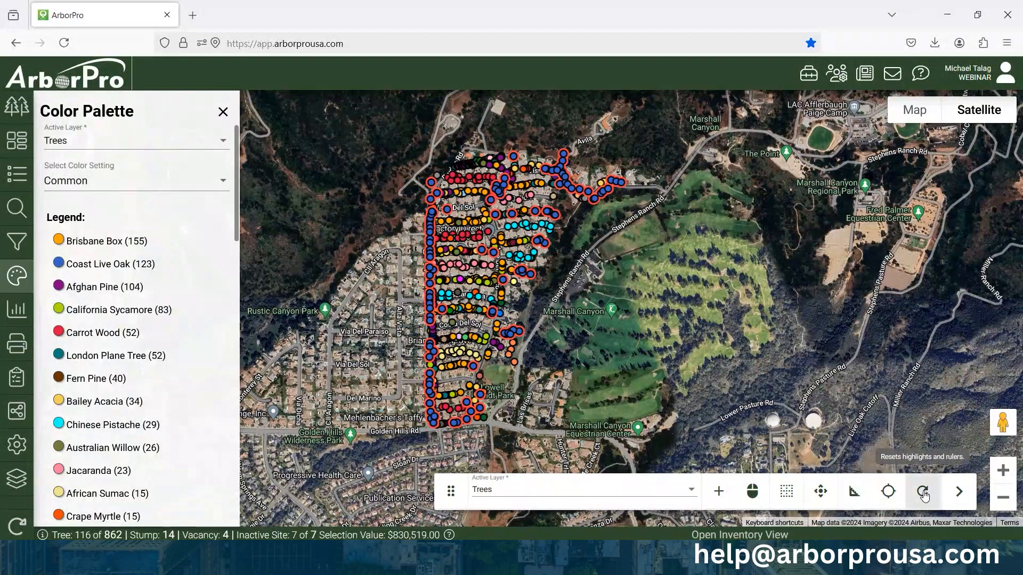
click(222, 113)
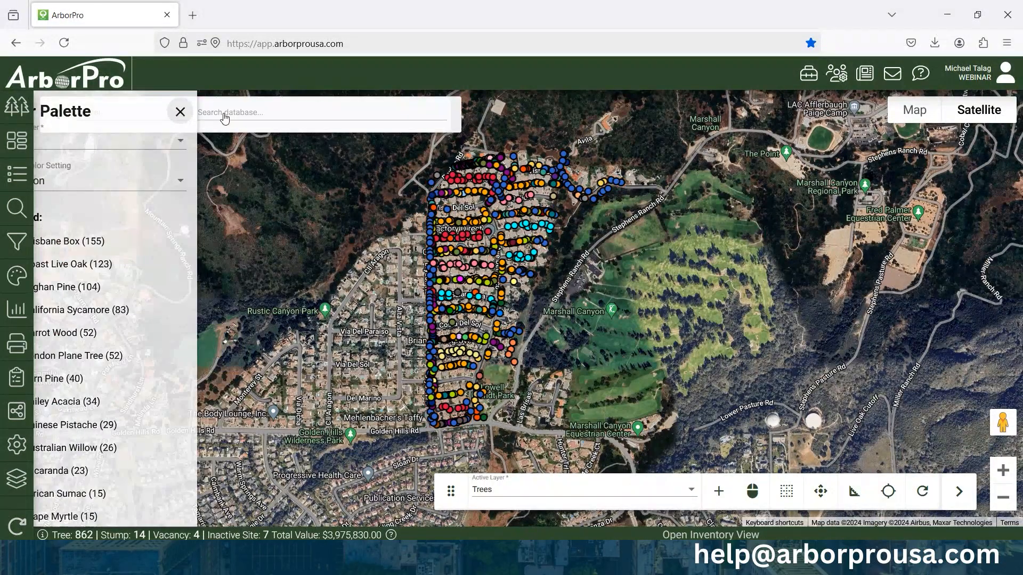
Step: Build a landscape 8.5 x 11 summary report from All Data (887), charting tree counts per property
click(15, 314)
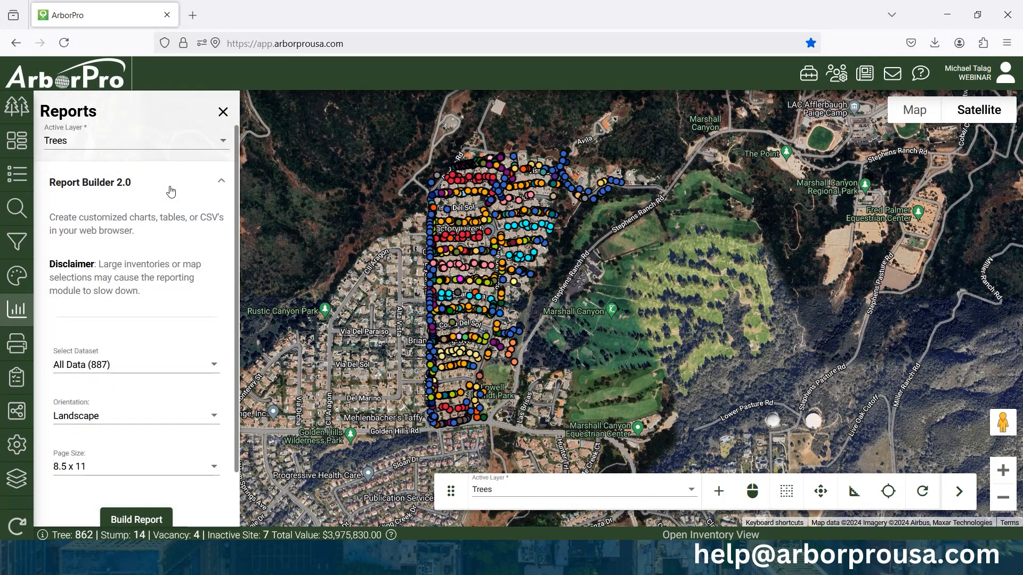
click(122, 369)
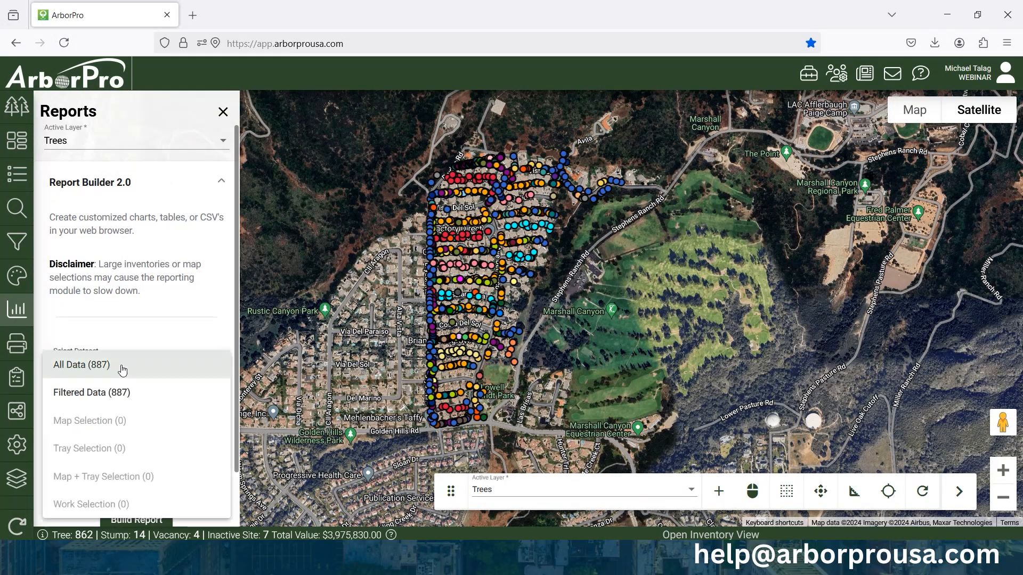
click(121, 367)
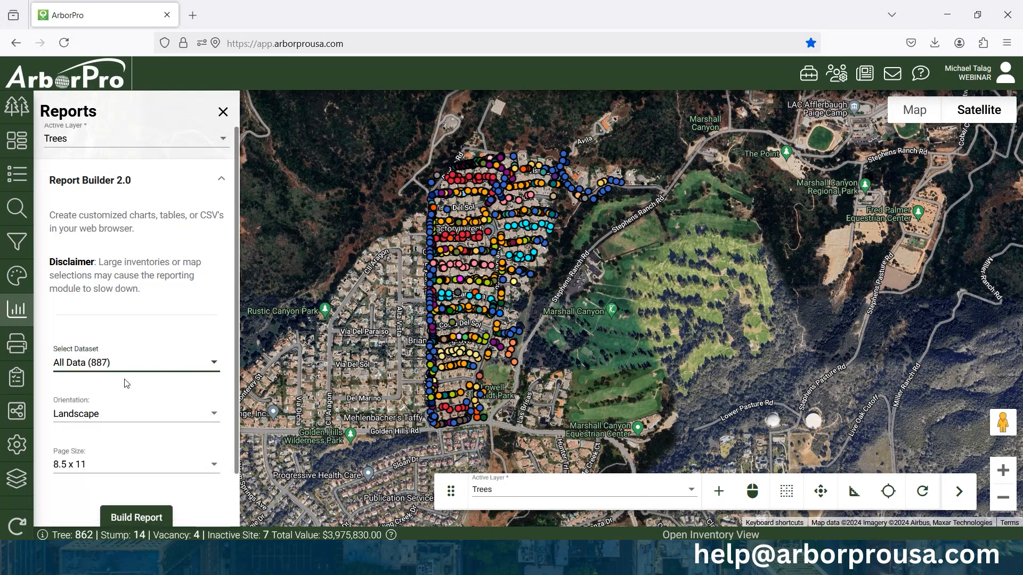
scroll(128, 378, down, 1)
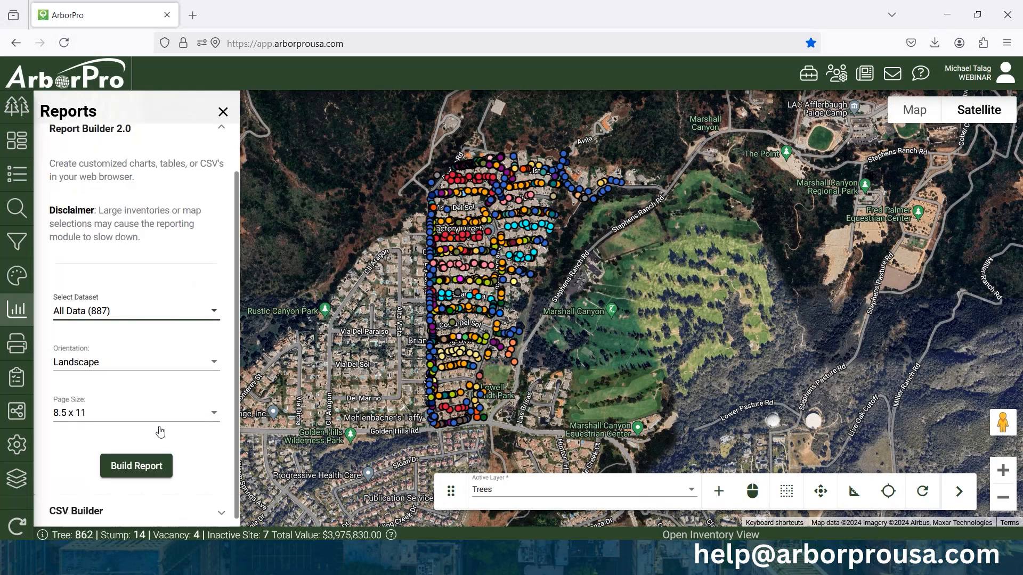
click(131, 468)
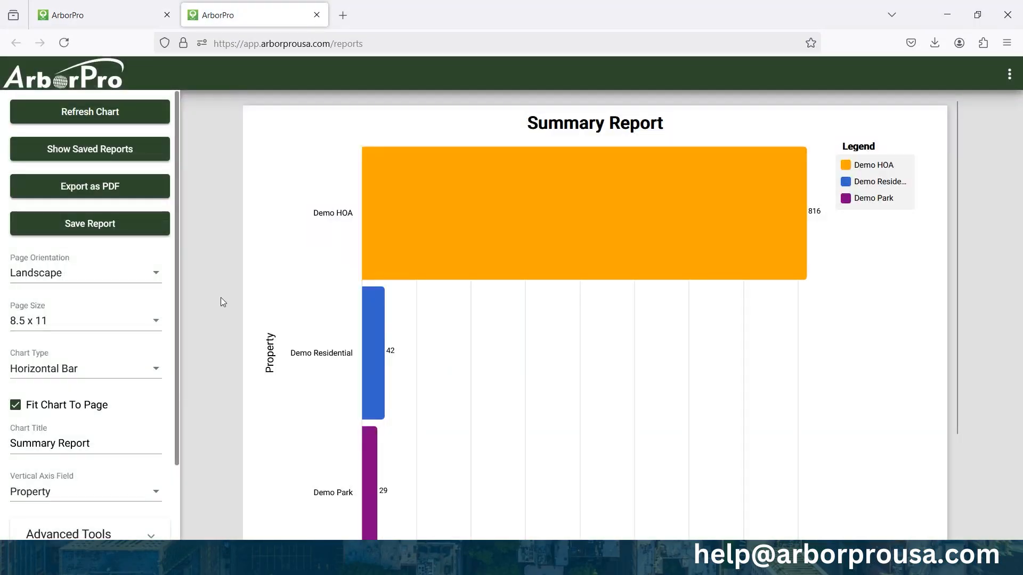
Step: Switch the report chart from vertical bars to a pie chart
scroll(320, 257, down, 3)
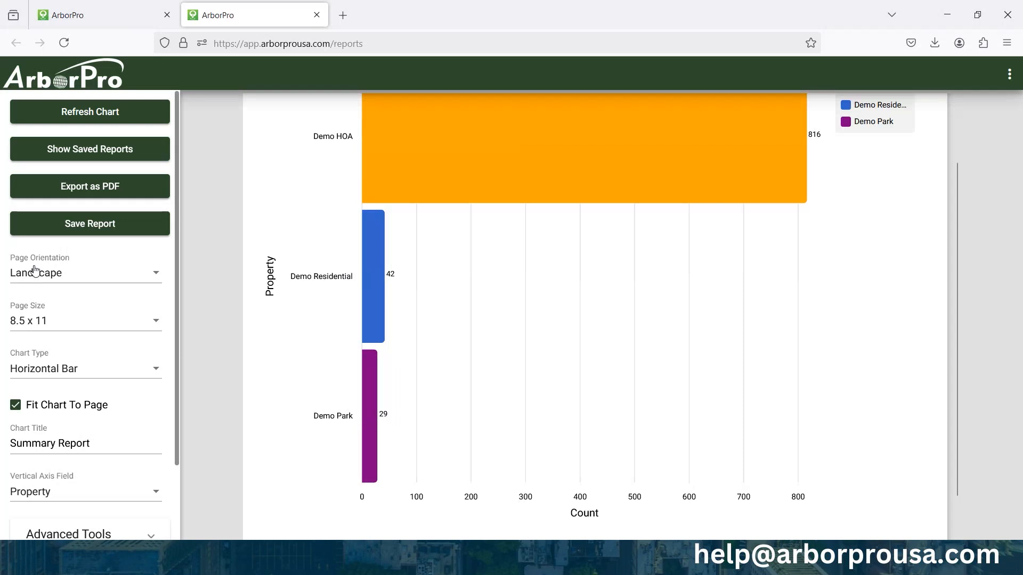
click(75, 369)
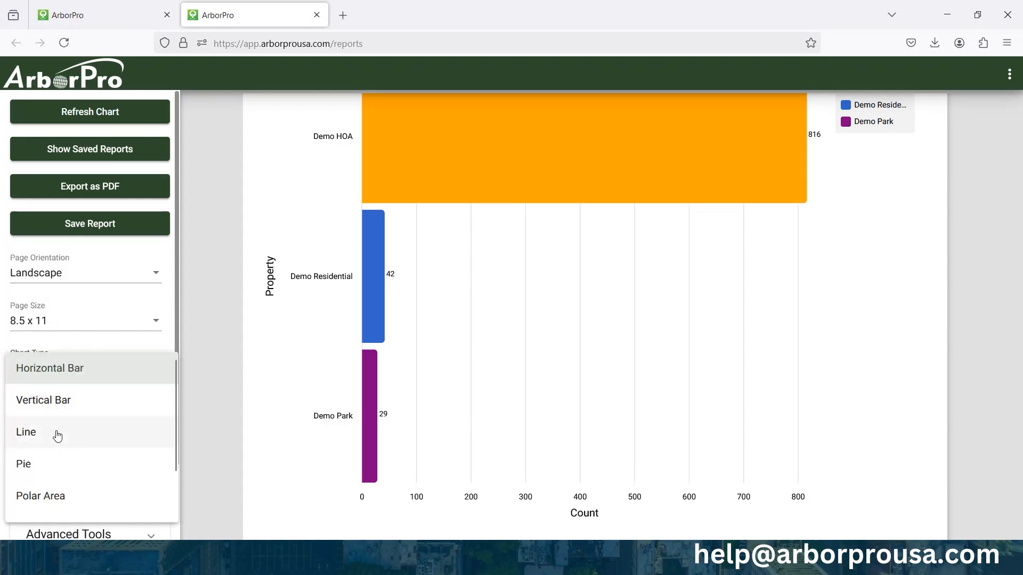
click(80, 405)
click(101, 369)
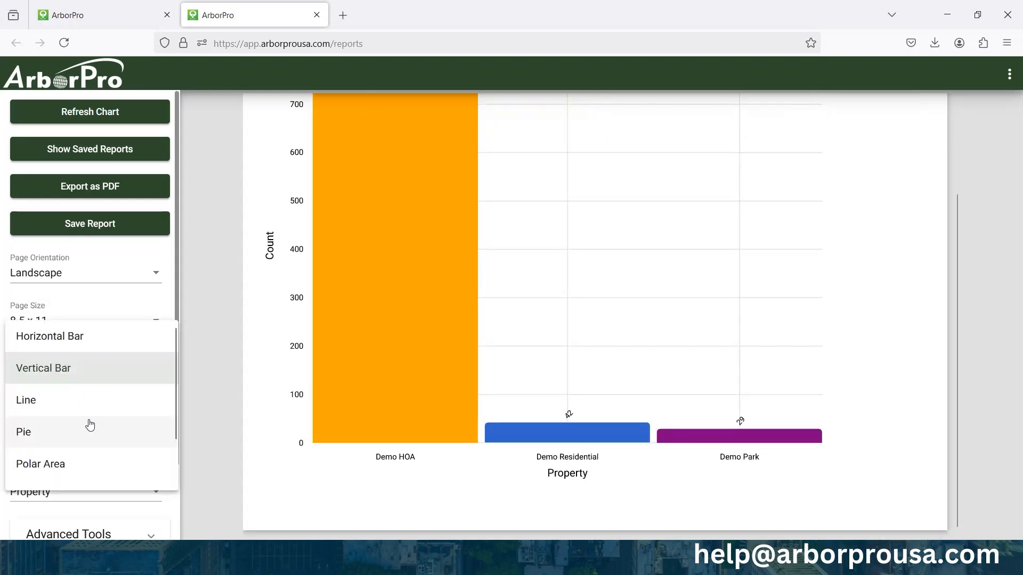
click(90, 427)
scroll(480, 275, up, 3)
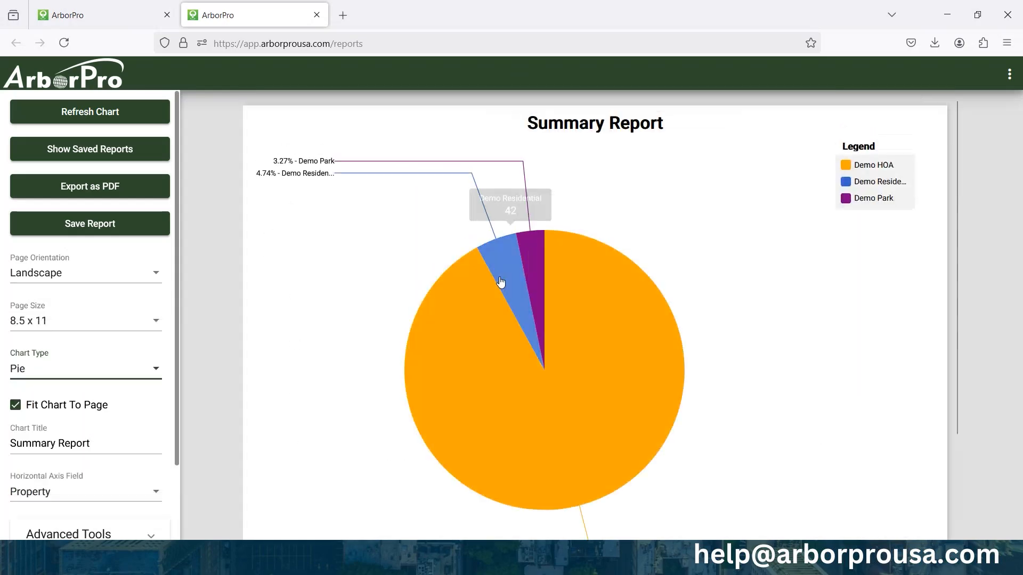
scroll(586, 267, down, 2)
scroll(112, 389, down, 2)
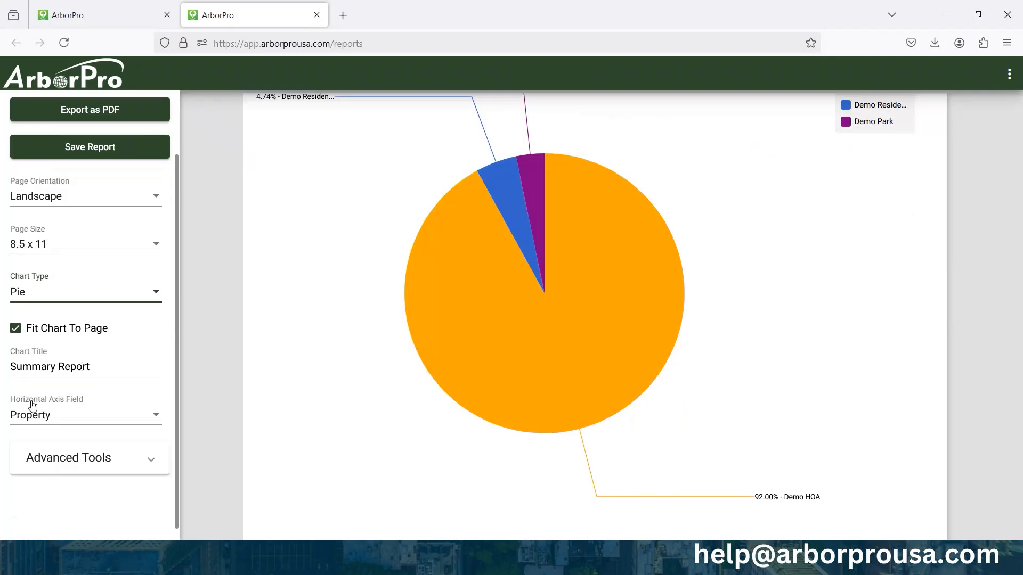
Step: Set the pie's horizontal axis field to Recommended Maintenance and glance at the Advanced Tools
click(128, 419)
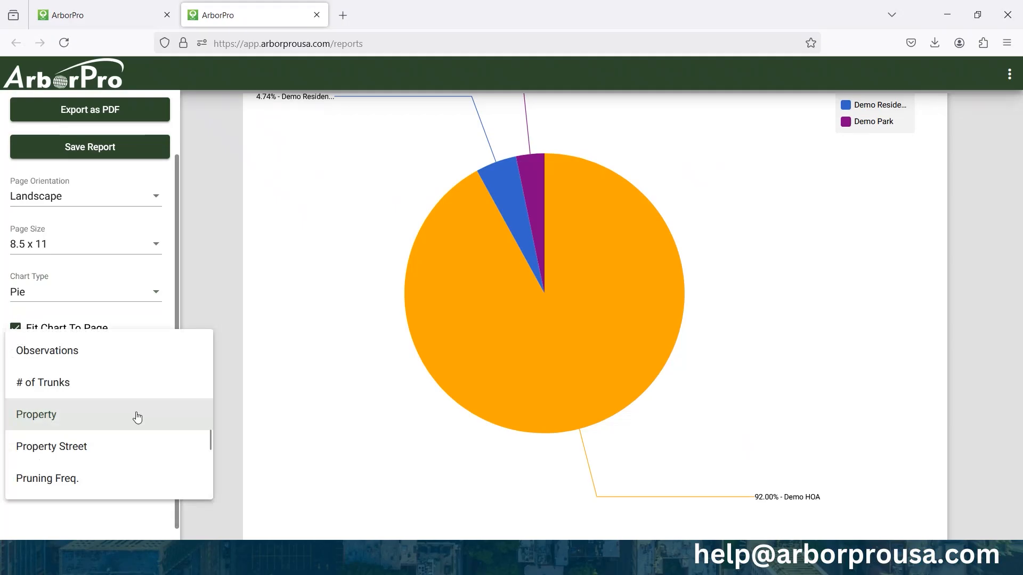
scroll(106, 424, down, 3)
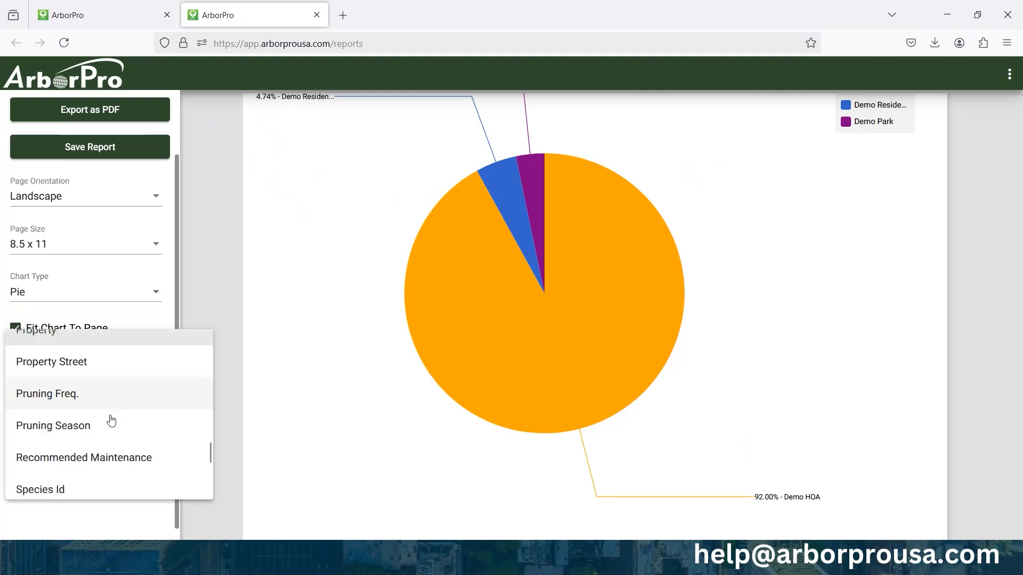
click(57, 397)
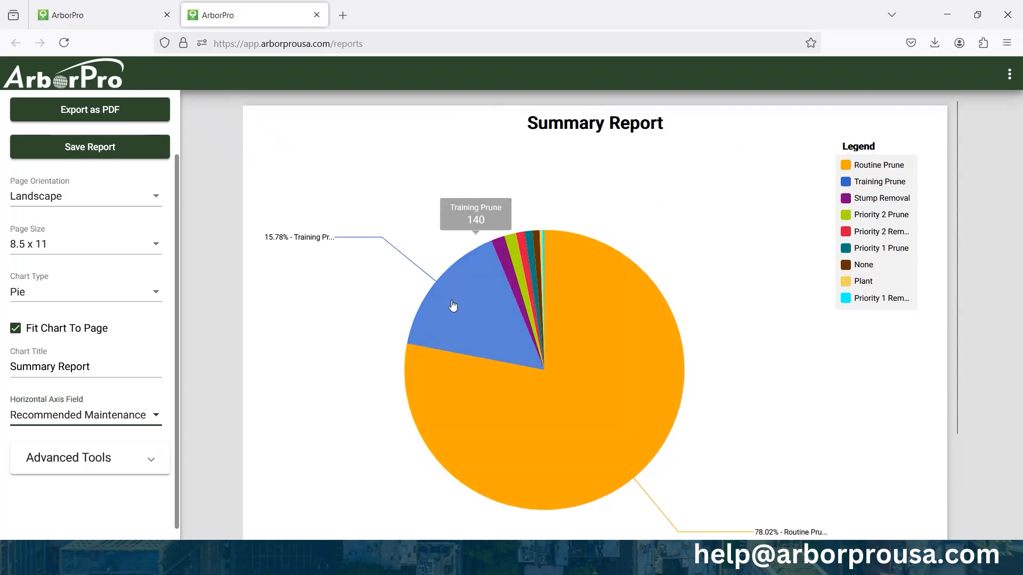
scroll(487, 365, down, 2)
click(150, 472)
scroll(130, 375, down, 4)
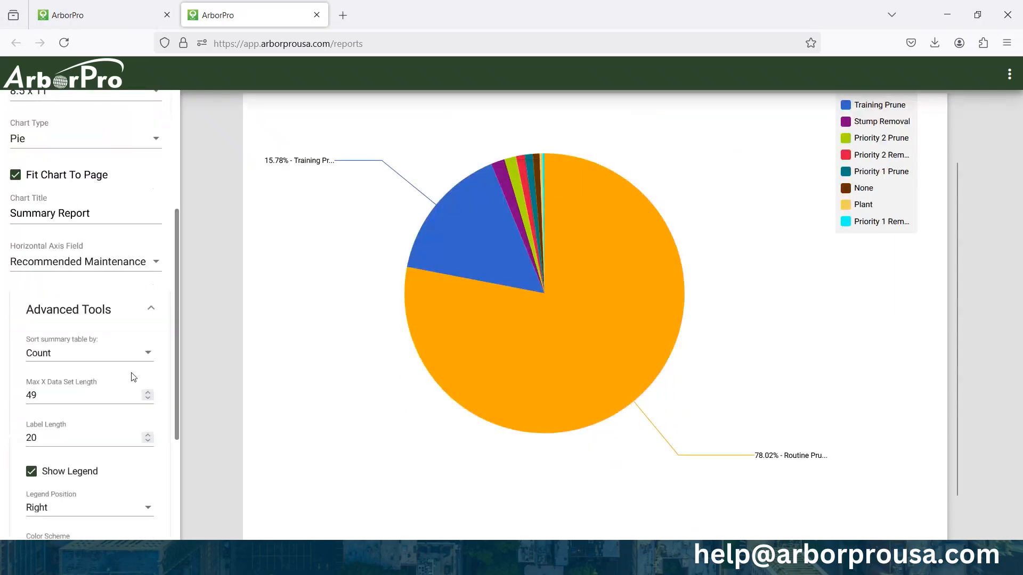
scroll(120, 423, down, 2)
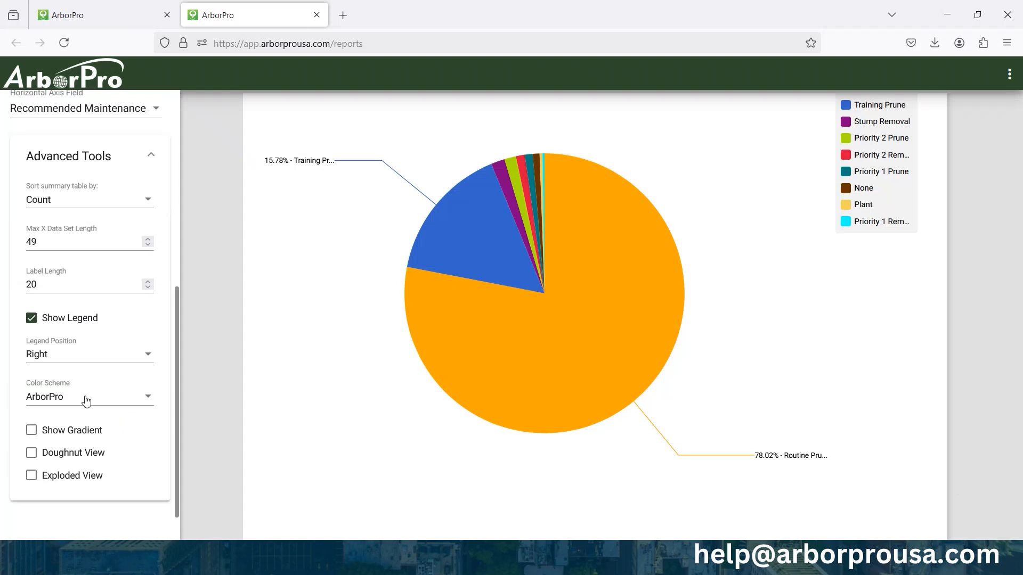
click(152, 159)
scroll(153, 244, up, 2)
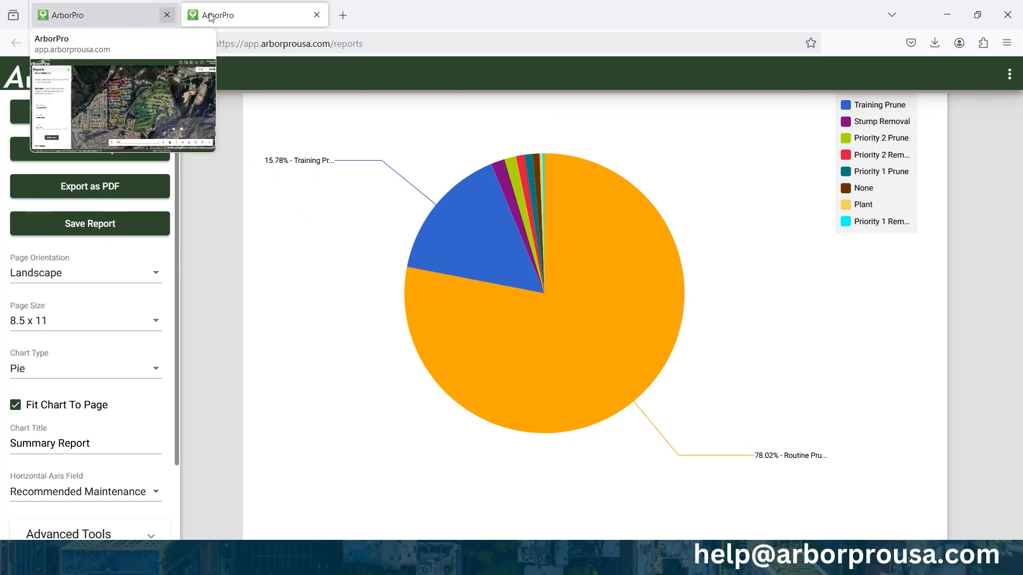
Step: Close the report tab, collapse the report builder, and expand the CSV export options
click(315, 18)
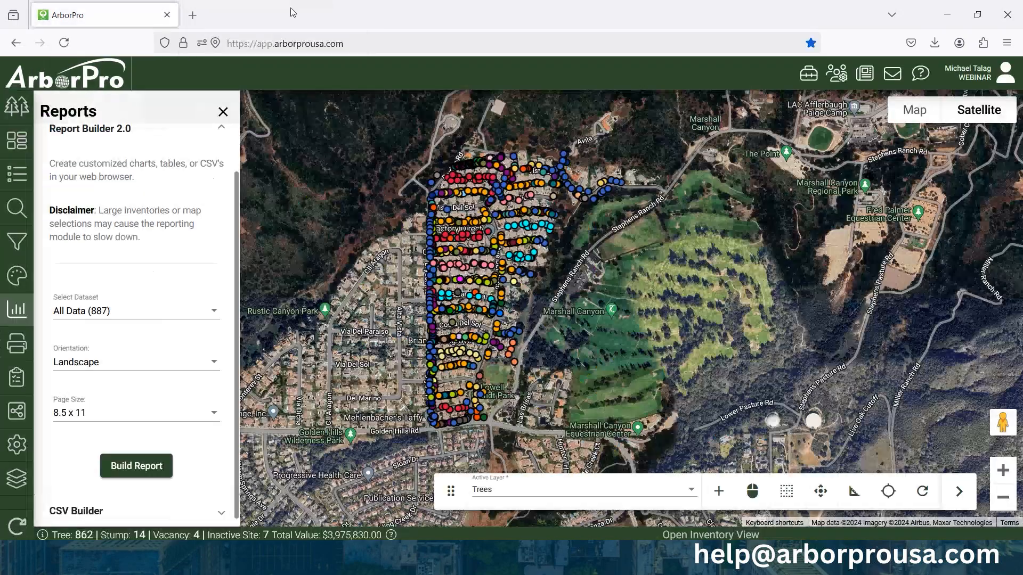
click(224, 130)
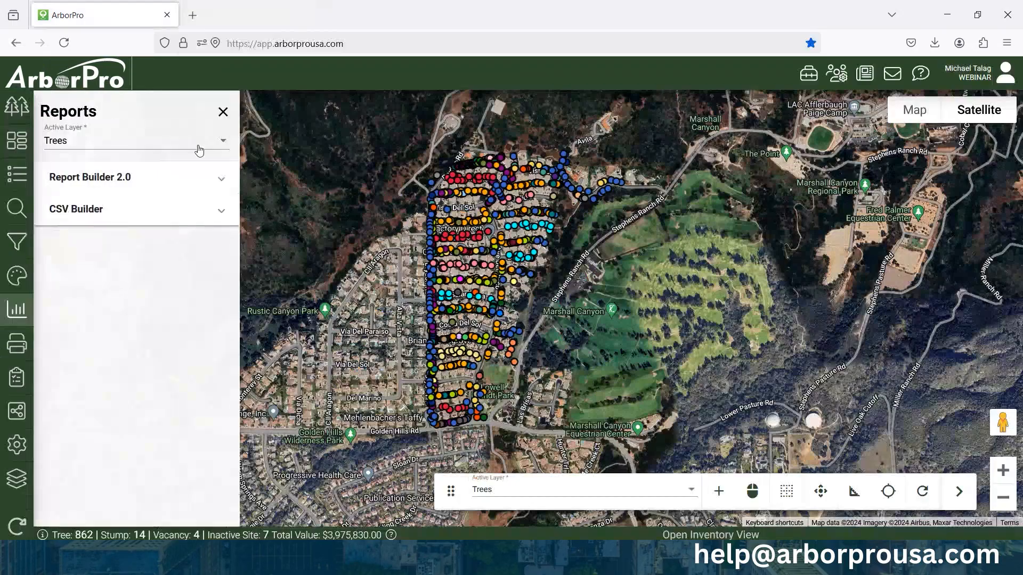
click(221, 211)
scroll(160, 239, down, 5)
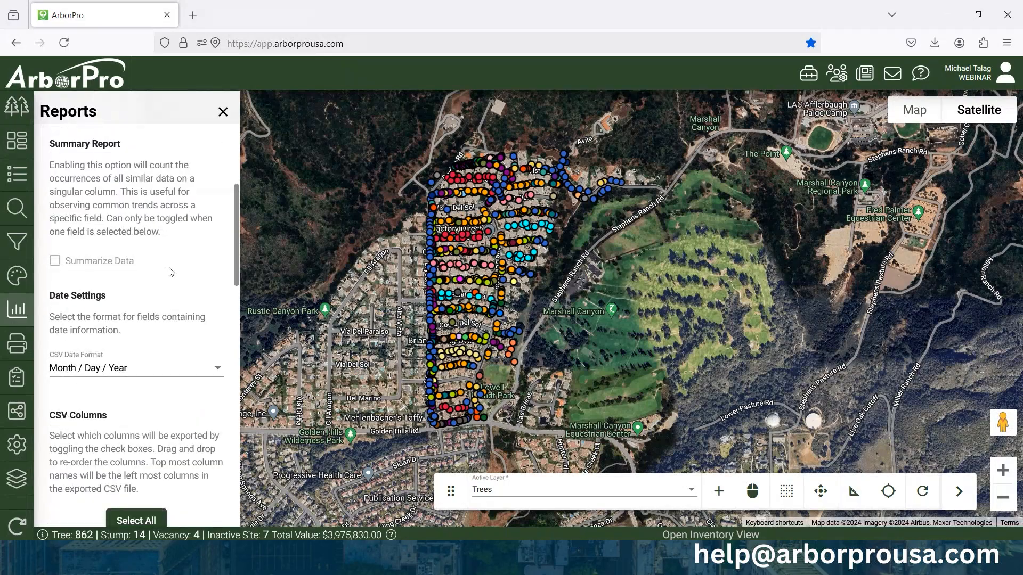
scroll(152, 266, up, 3)
scroll(146, 251, down, 3)
scroll(142, 238, up, 2)
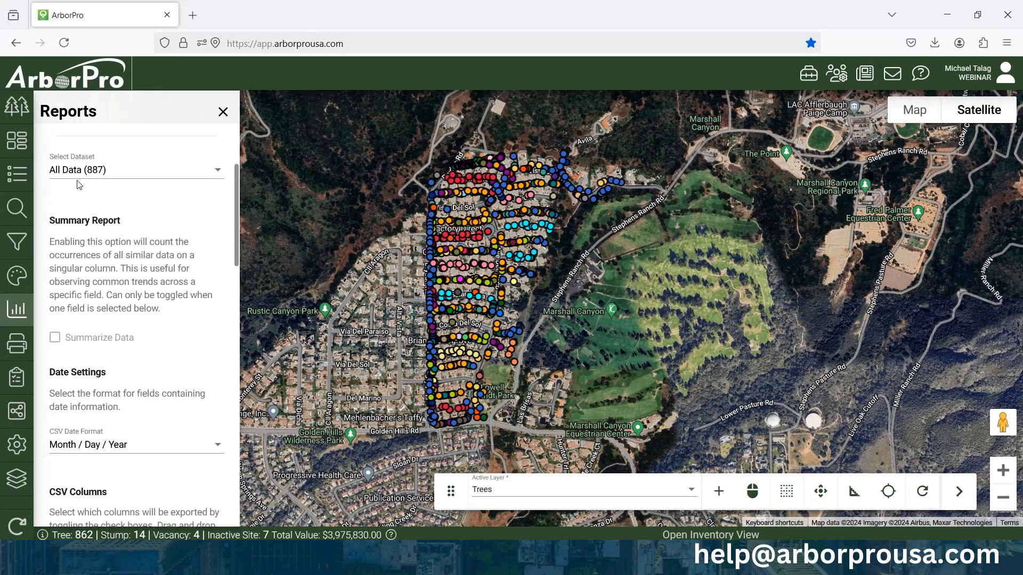
Step: Use All Data (887) with all CSV columns except Global ID, then close the Reports panel
click(114, 174)
click(113, 175)
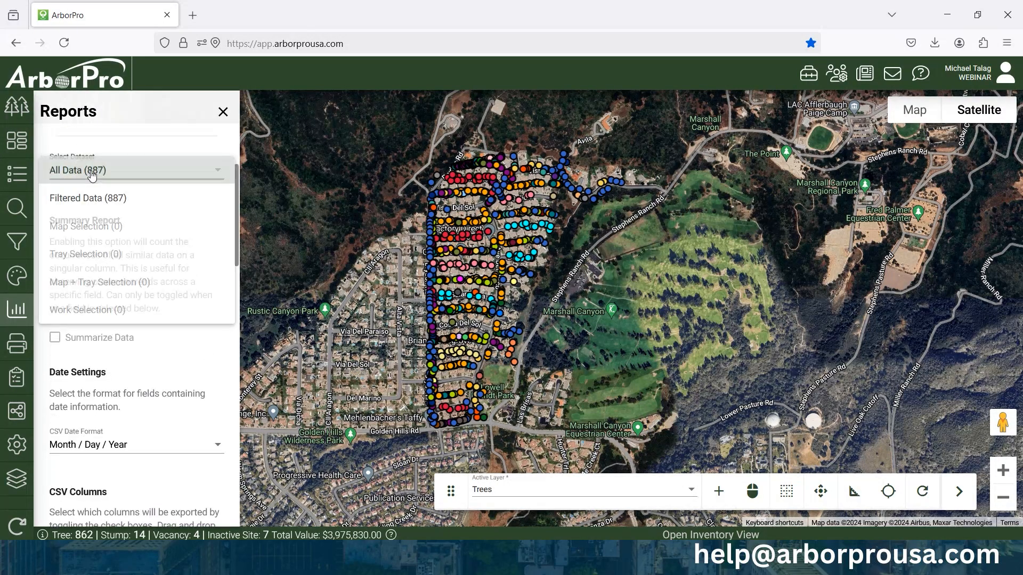
scroll(101, 213, down, 5)
scroll(91, 233, down, 1)
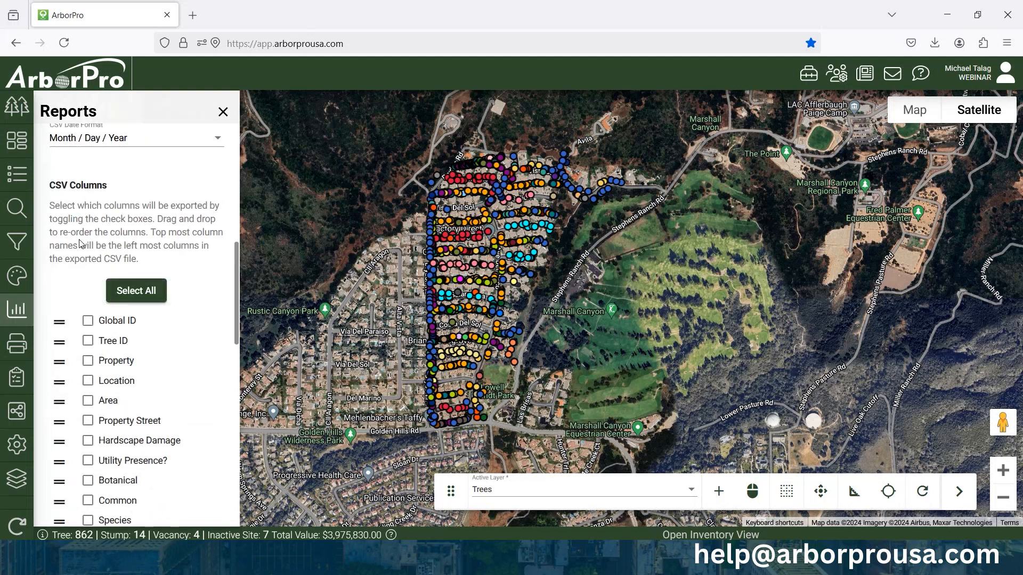
click(136, 291)
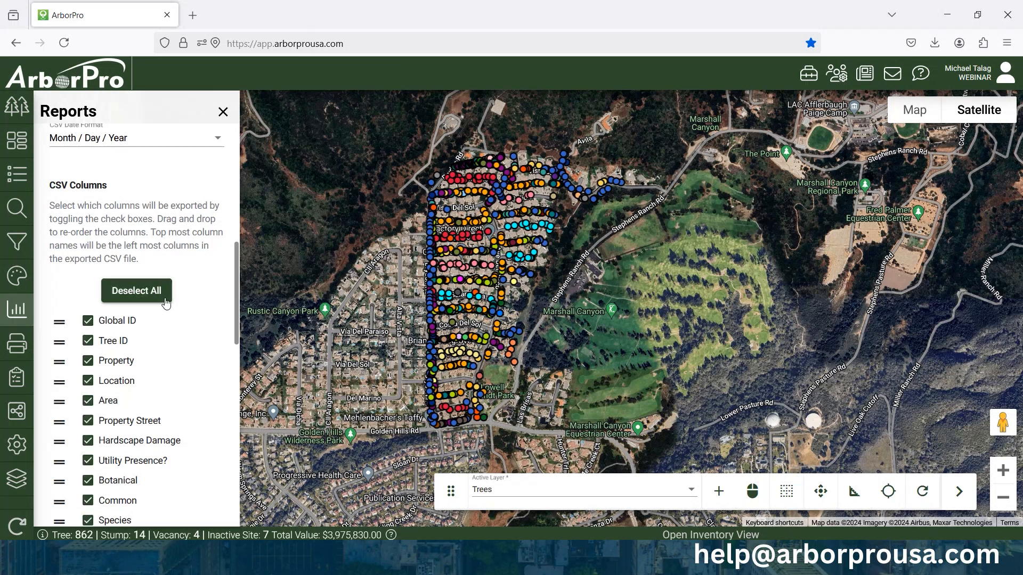
scroll(88, 252, down, 1)
click(88, 245)
scroll(178, 261, down, 8)
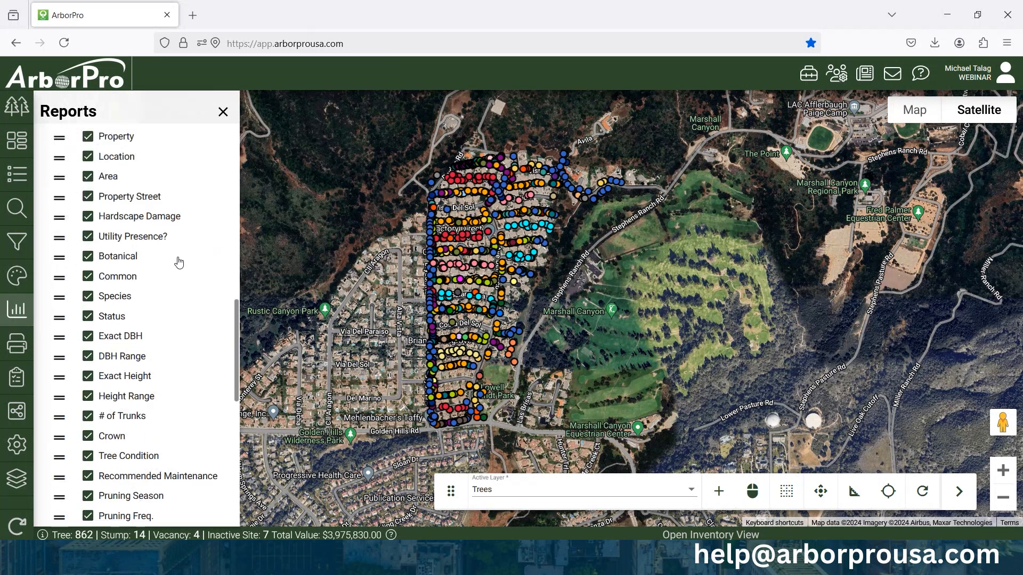
scroll(179, 262, down, 3)
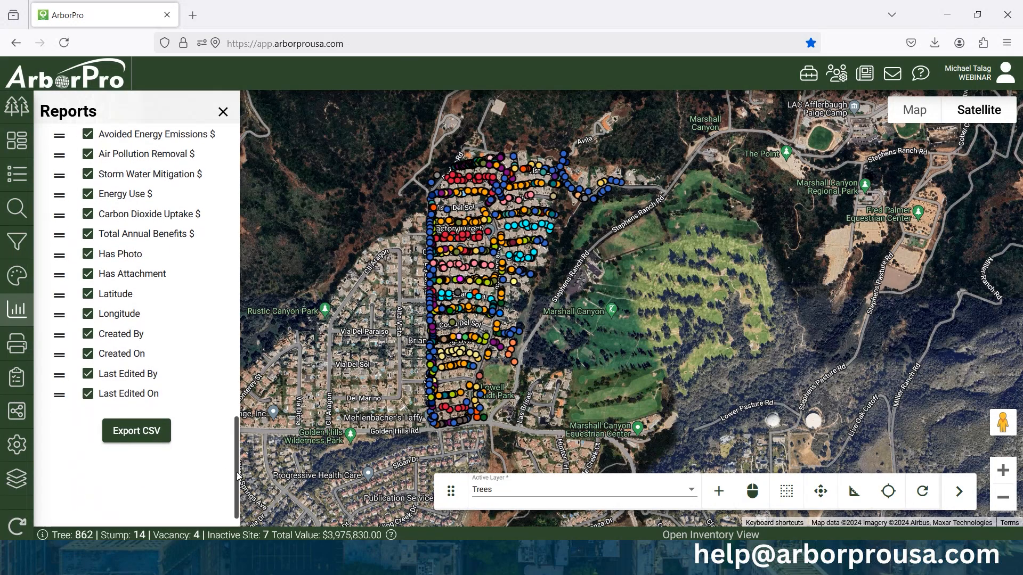
click(223, 113)
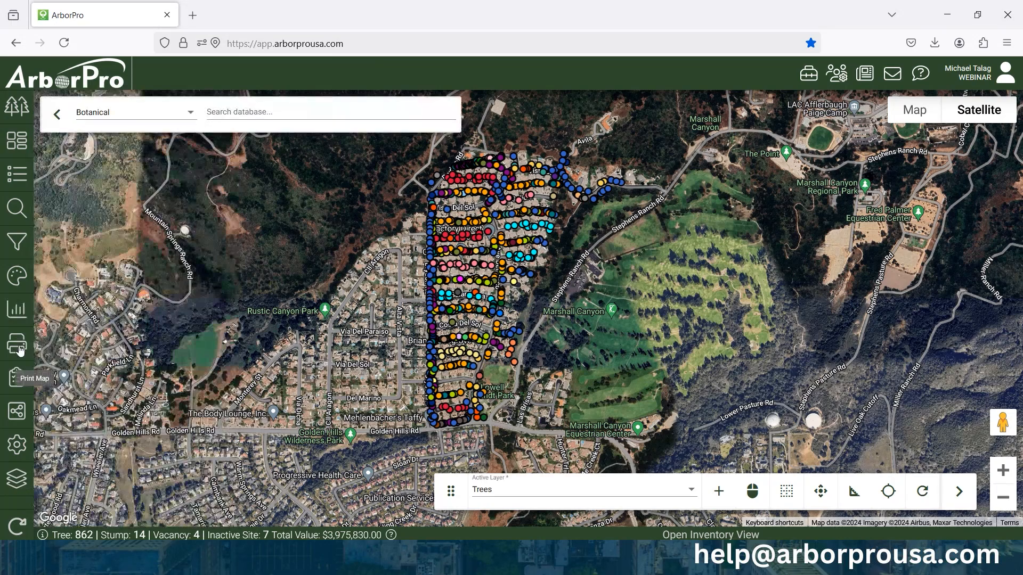
Step: Open the map print preview in a new tab and zoom the browser to 67%
click(19, 350)
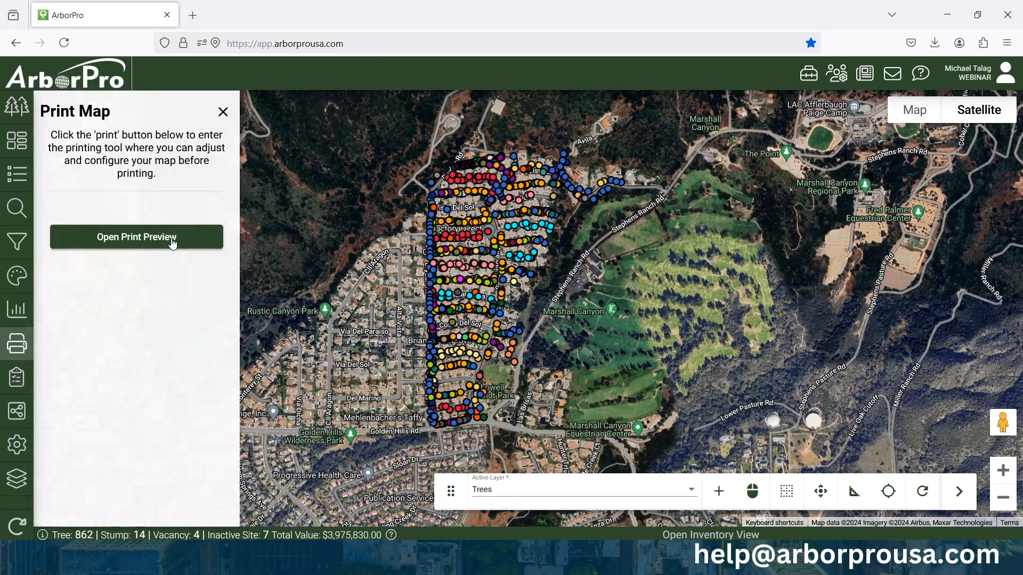
click(172, 237)
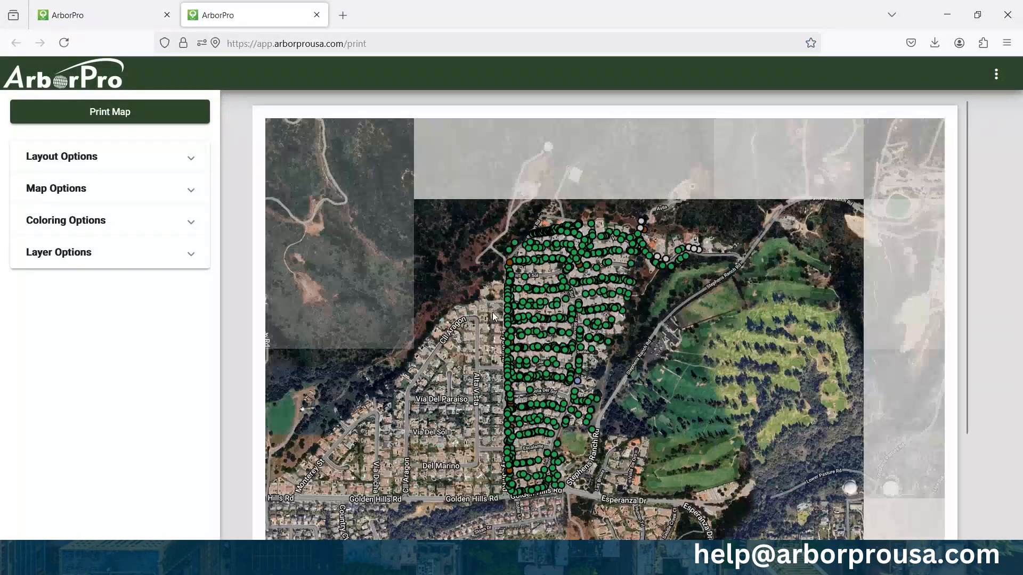
click(1006, 42)
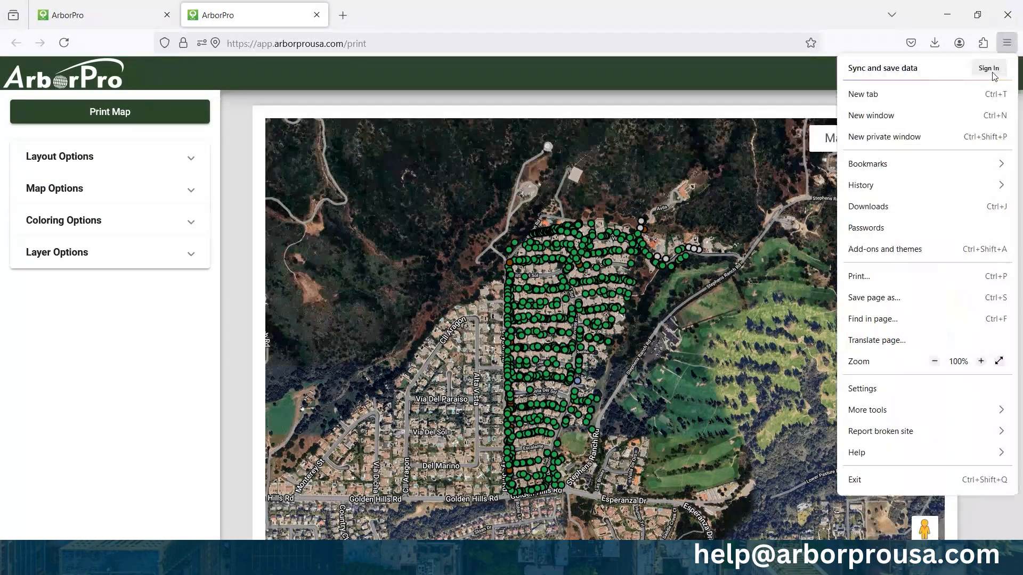
click(935, 362)
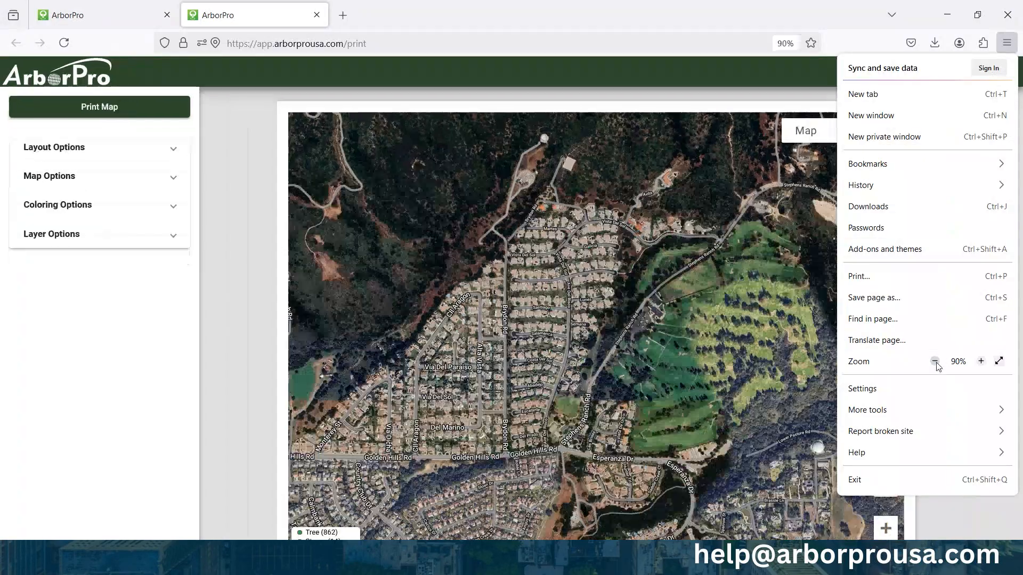
click(935, 362)
click(935, 363)
click(210, 236)
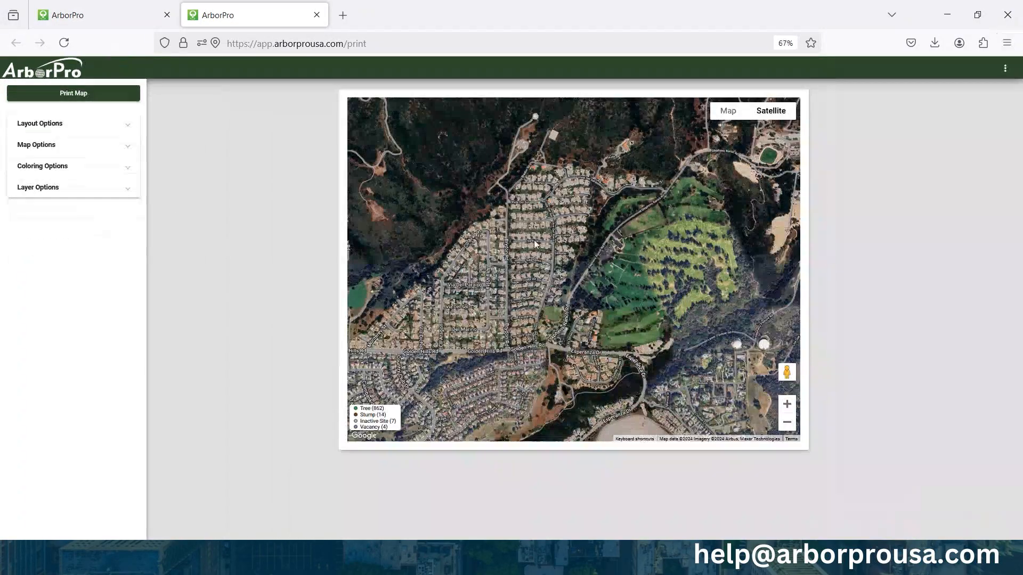
Step: Print a portrait map coloured by Recommended Maintenance, producing PrintedMap_12-06-2024-2.pdf
click(84, 130)
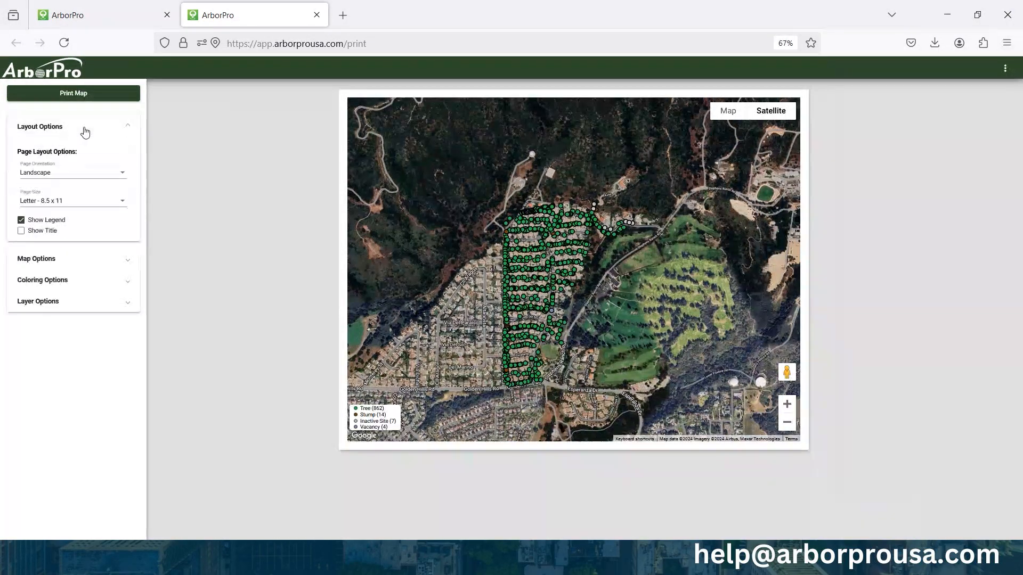
click(38, 174)
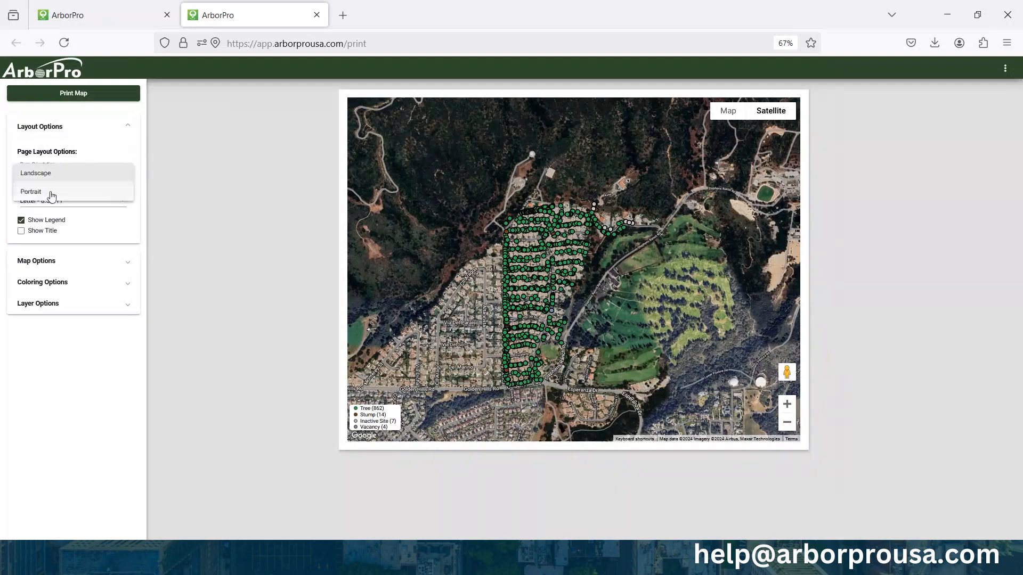
click(51, 196)
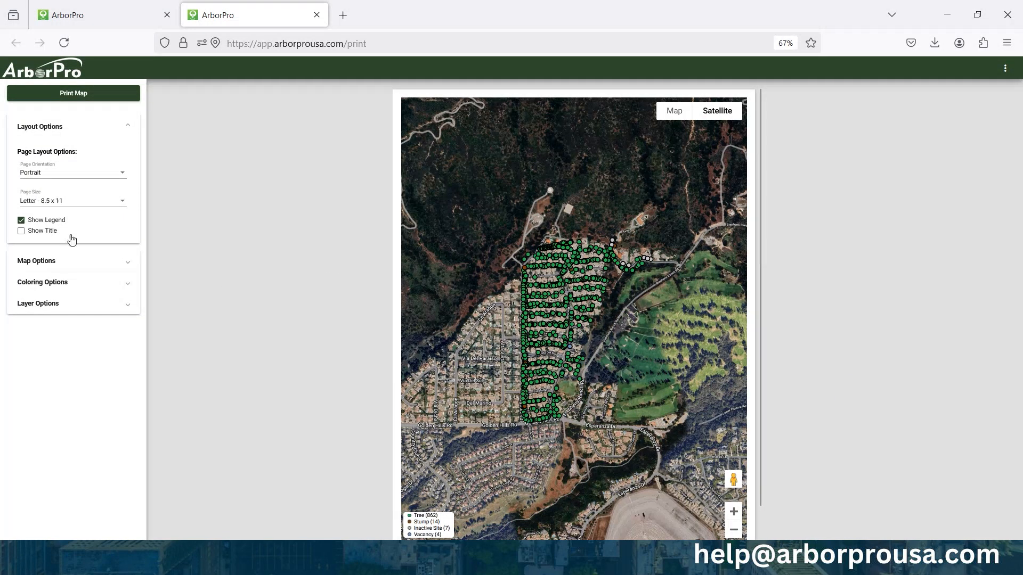
click(120, 260)
click(125, 270)
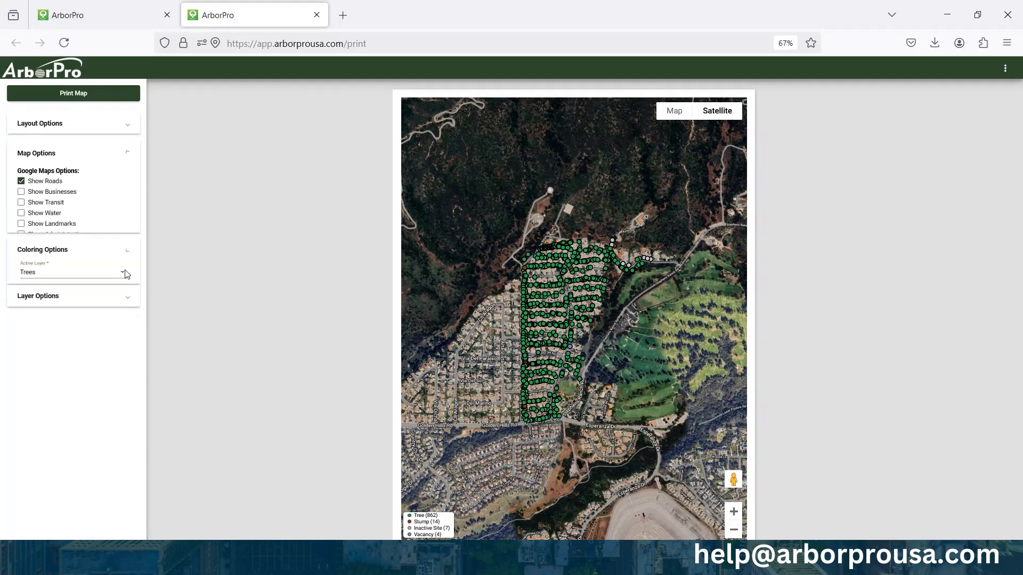
click(78, 239)
click(82, 290)
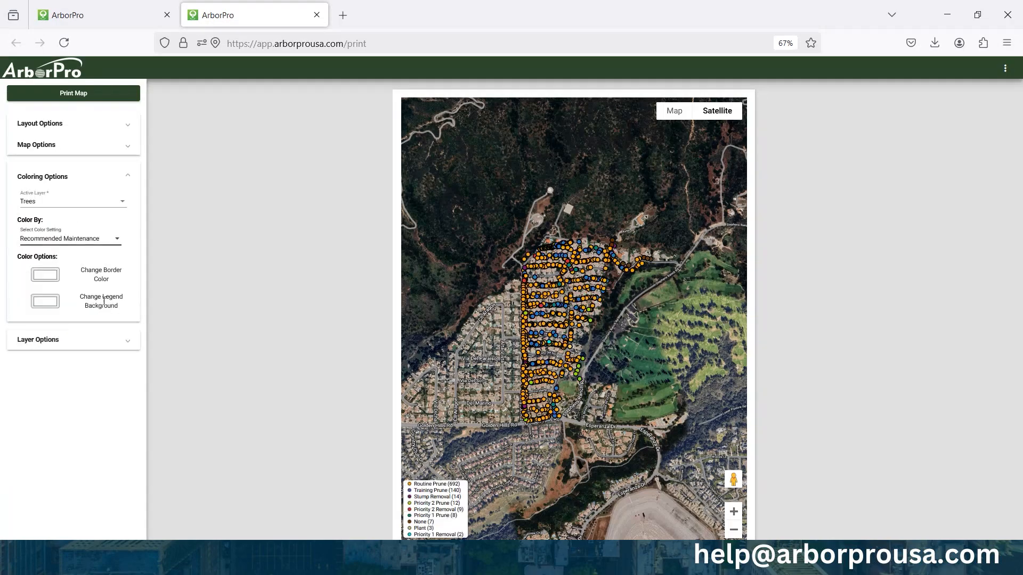
click(123, 343)
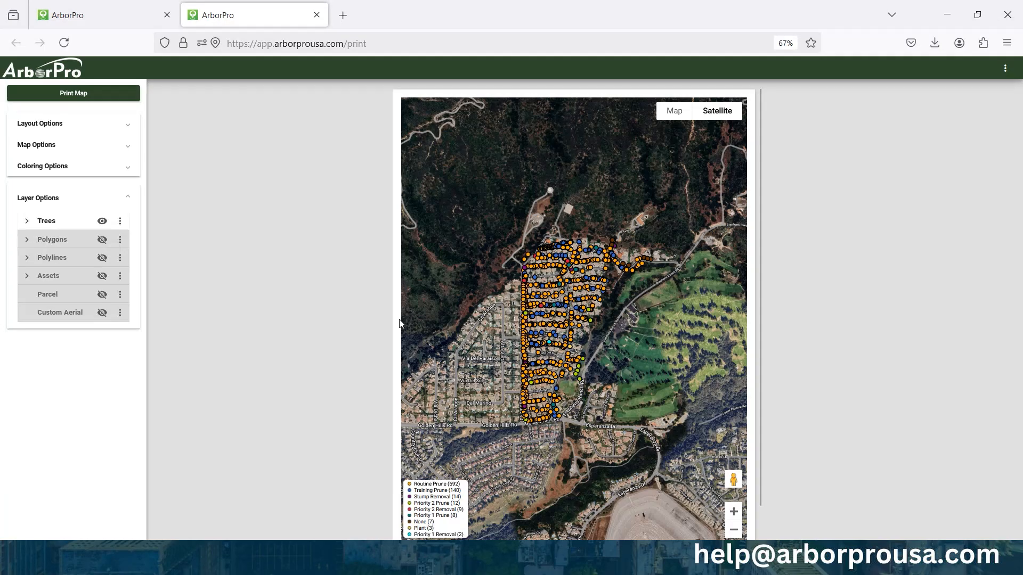
scroll(567, 337, up, 2)
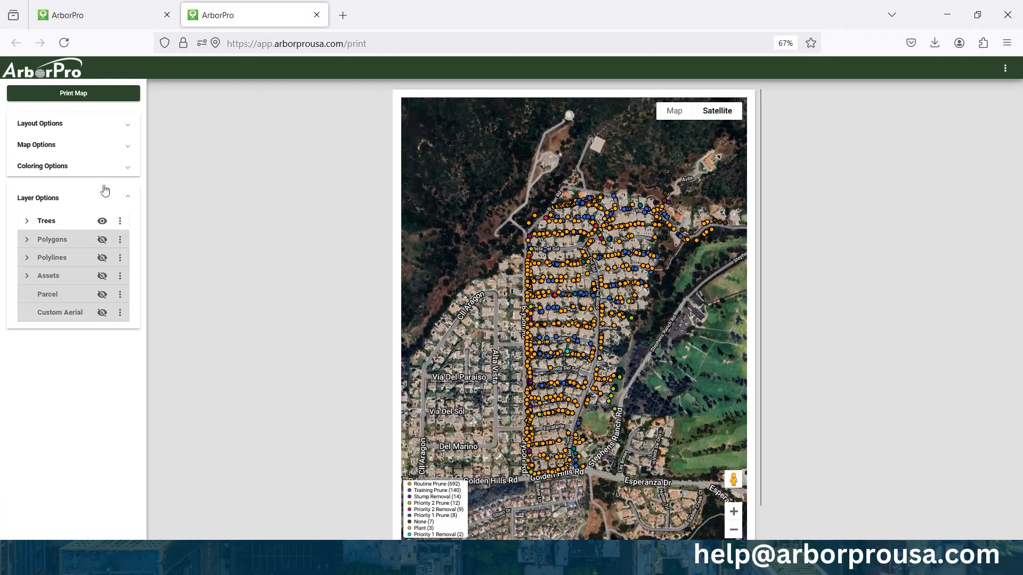
click(103, 193)
click(105, 98)
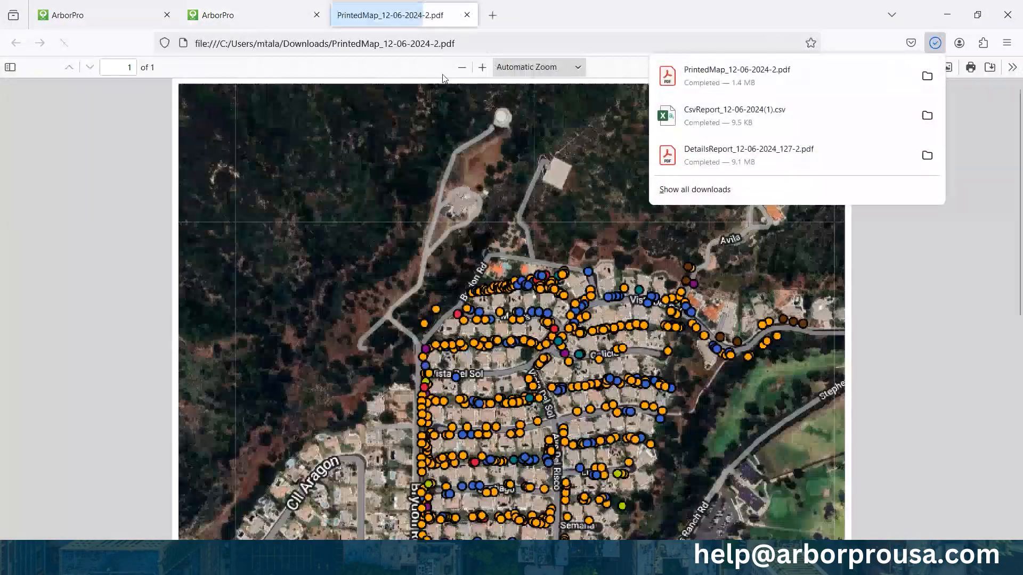
Step: Zoom the printed map PDF out to 60% so the whole page fits, then close its tab
click(461, 68)
click(461, 68)
click(462, 67)
click(461, 67)
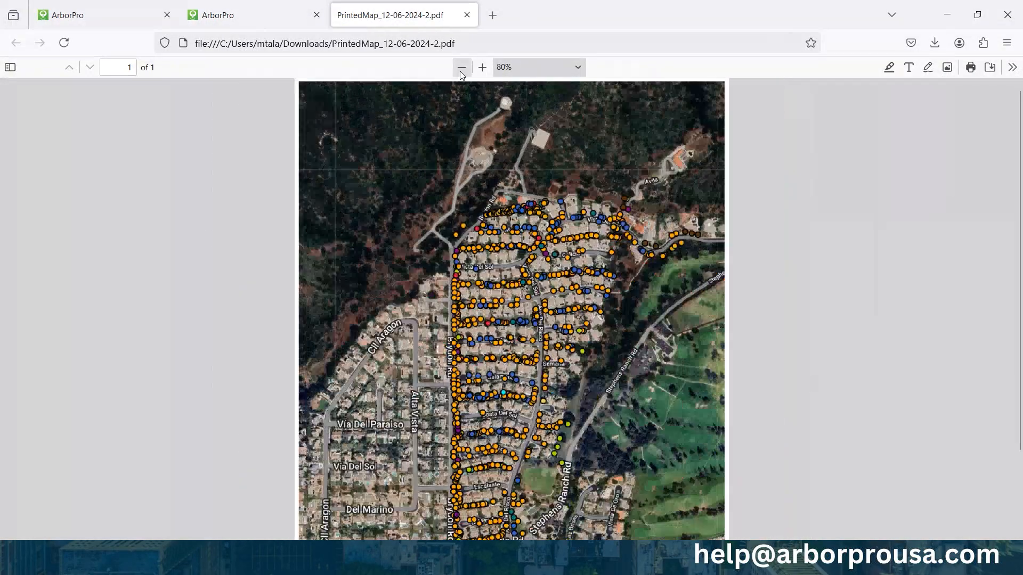
click(461, 68)
click(462, 68)
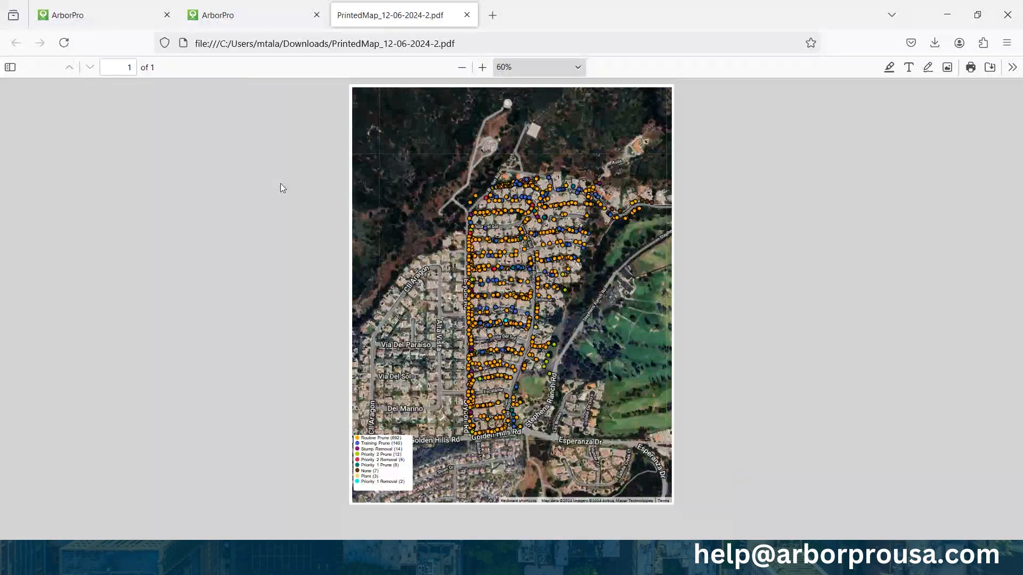
drag(453, 15, 315, 16)
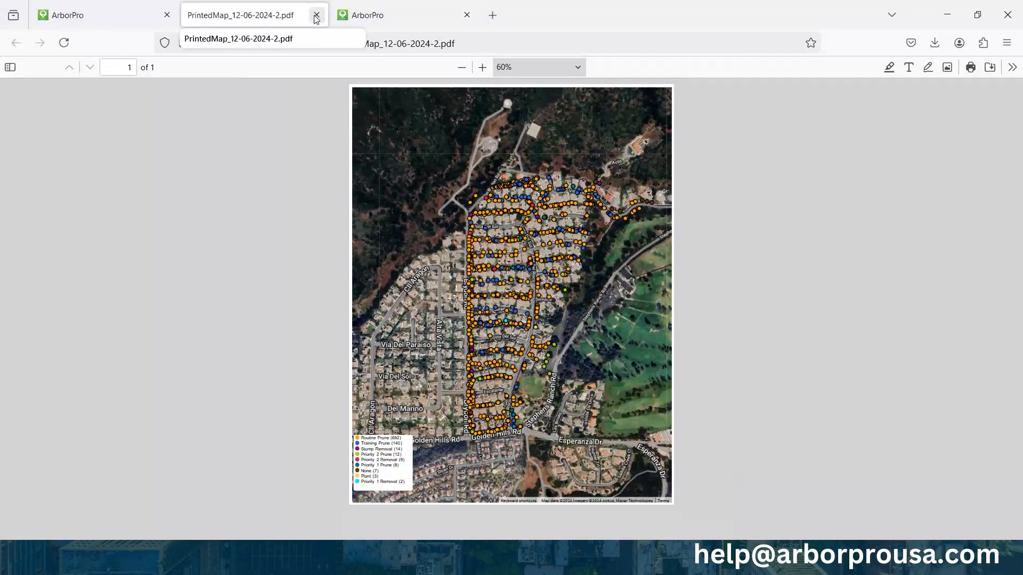
click(318, 16)
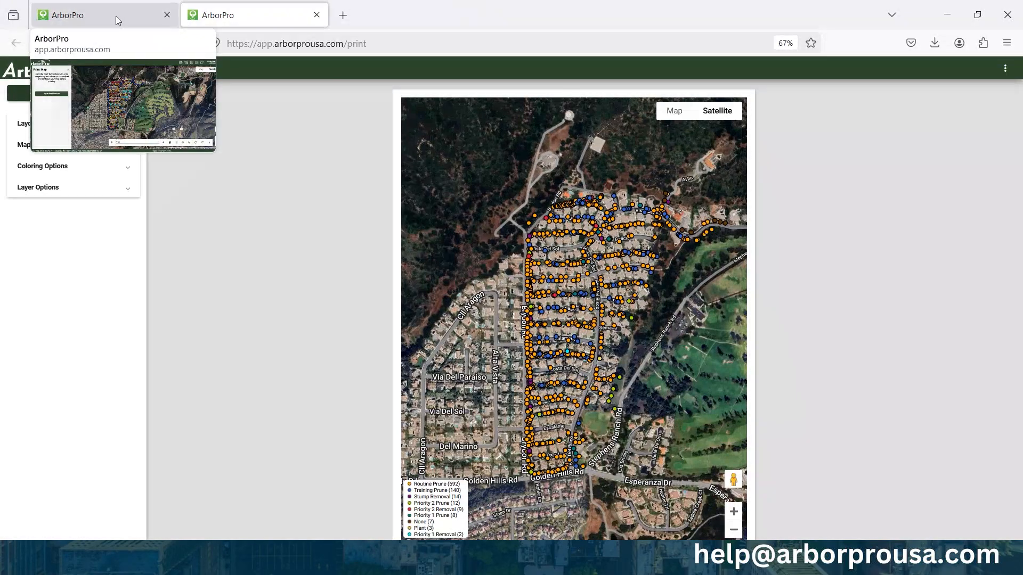
Step: Back on the ArborPro map at 100% zoom, open the contact support form's issue description box
click(117, 16)
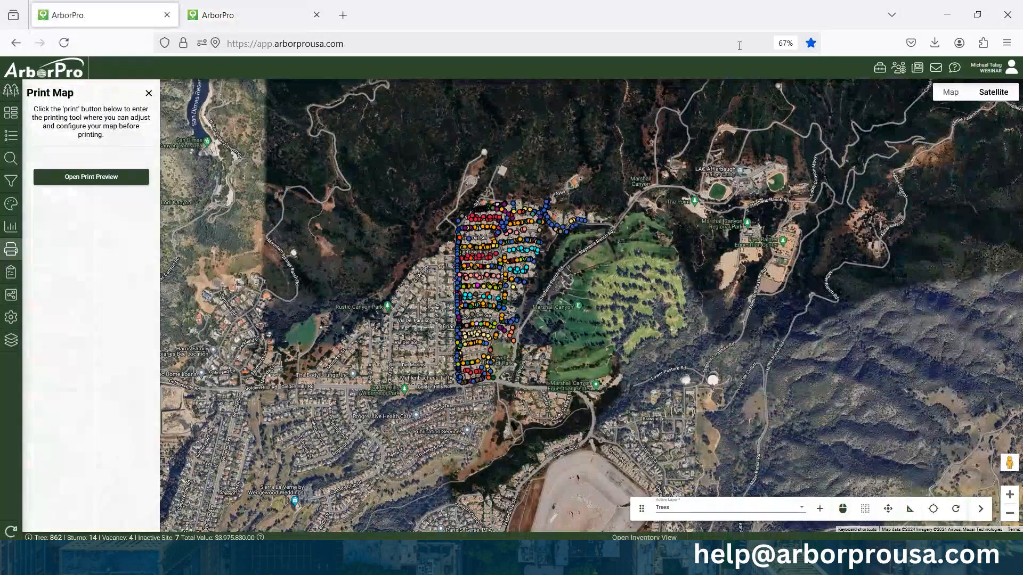
click(785, 43)
click(223, 110)
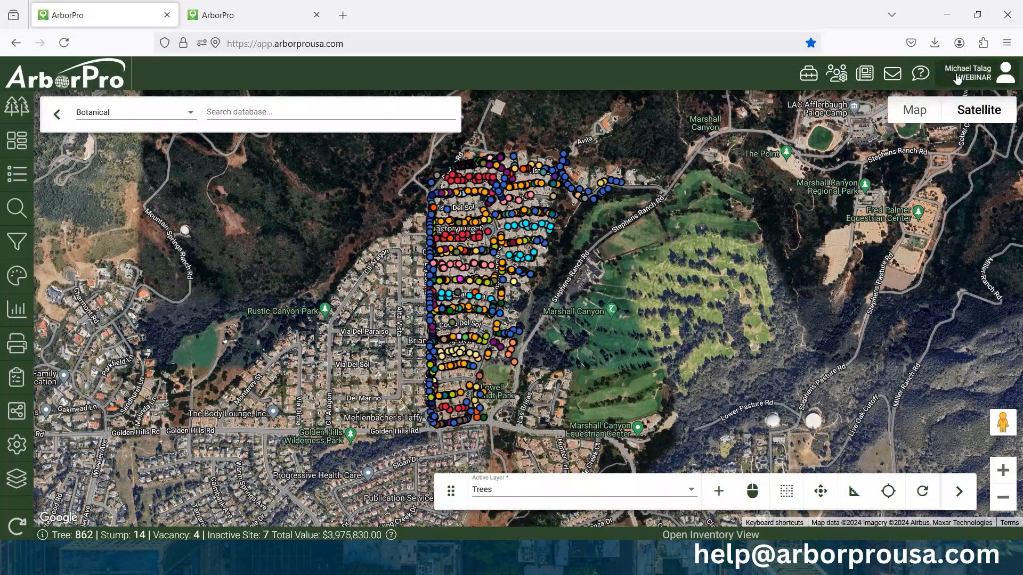
click(926, 74)
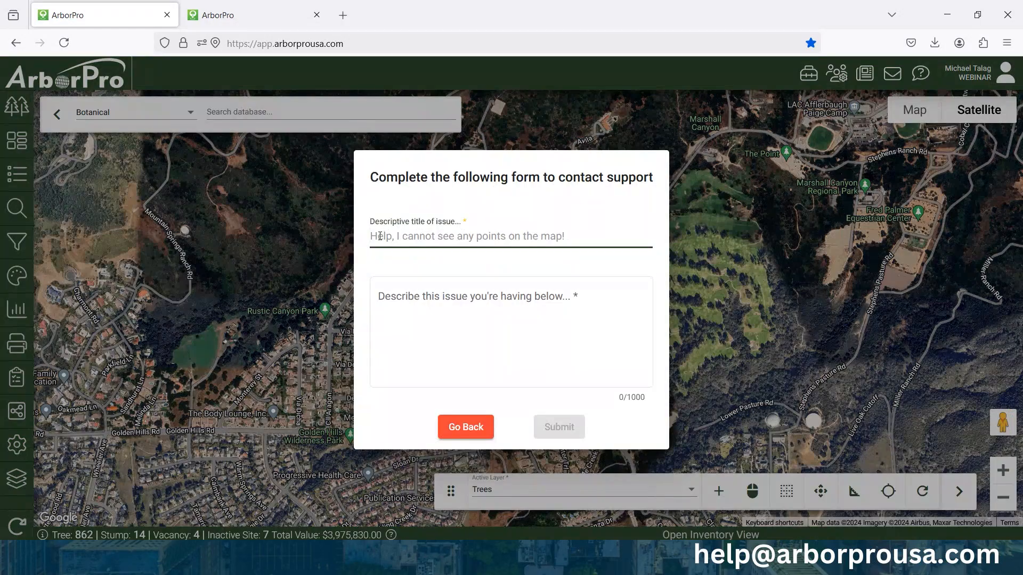
click(404, 299)
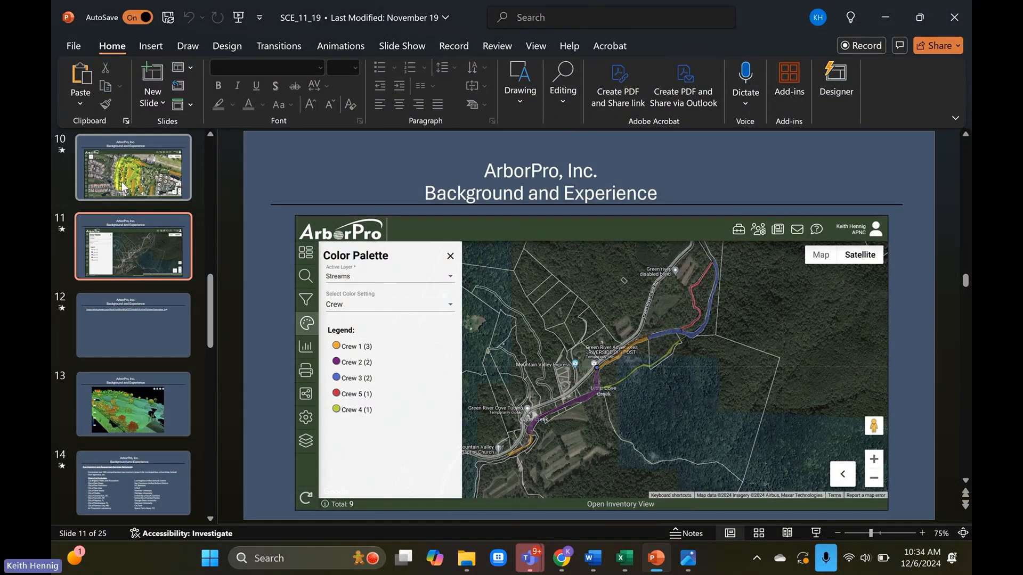
Step: Show slide 10, the golf-course map of 2833 trees worth $14,750,605.00
click(172, 188)
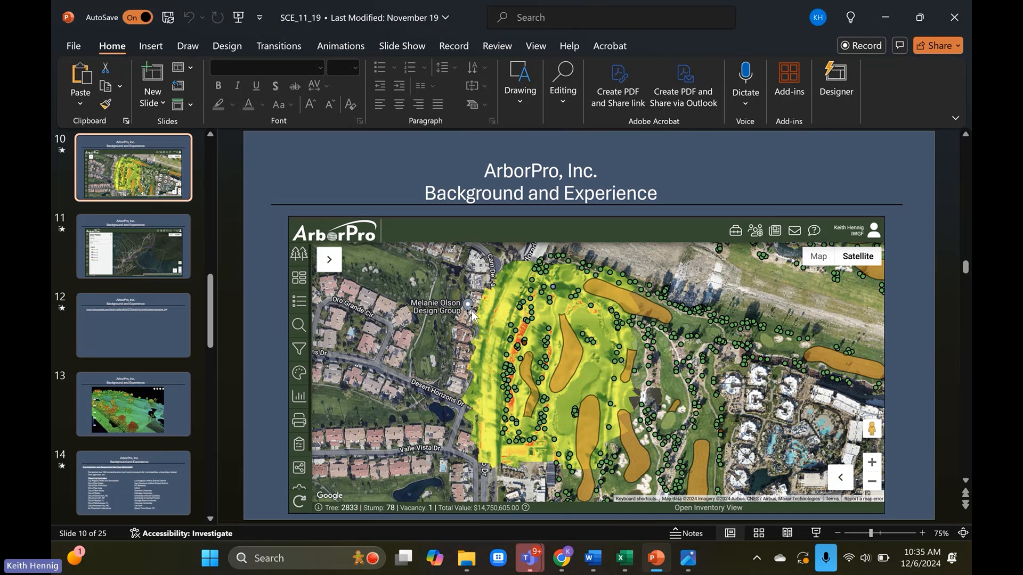
Step: Play slide 13's point-cloud flythrough video, skip ahead, then switch to Chrome
click(137, 419)
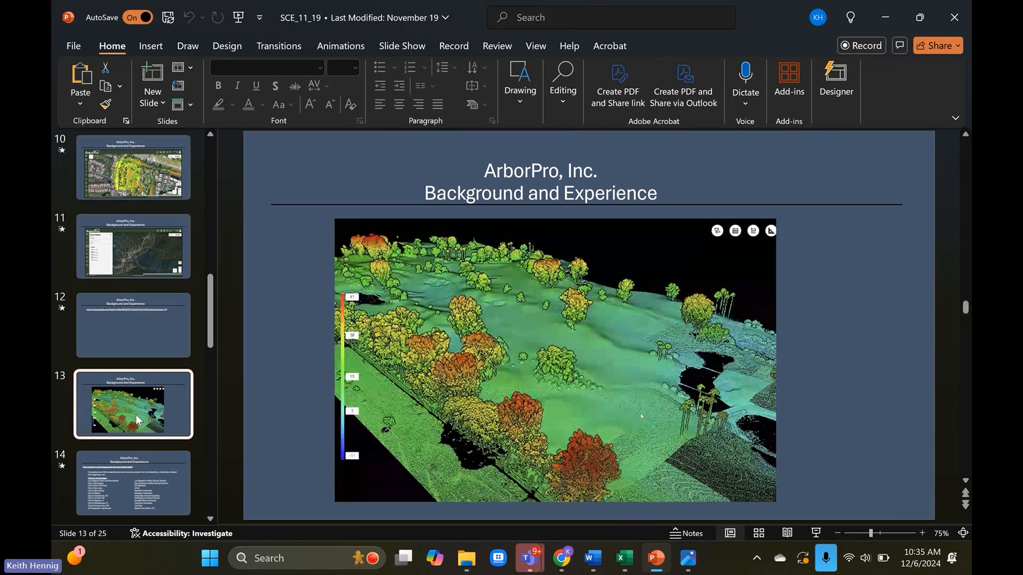
click(356, 489)
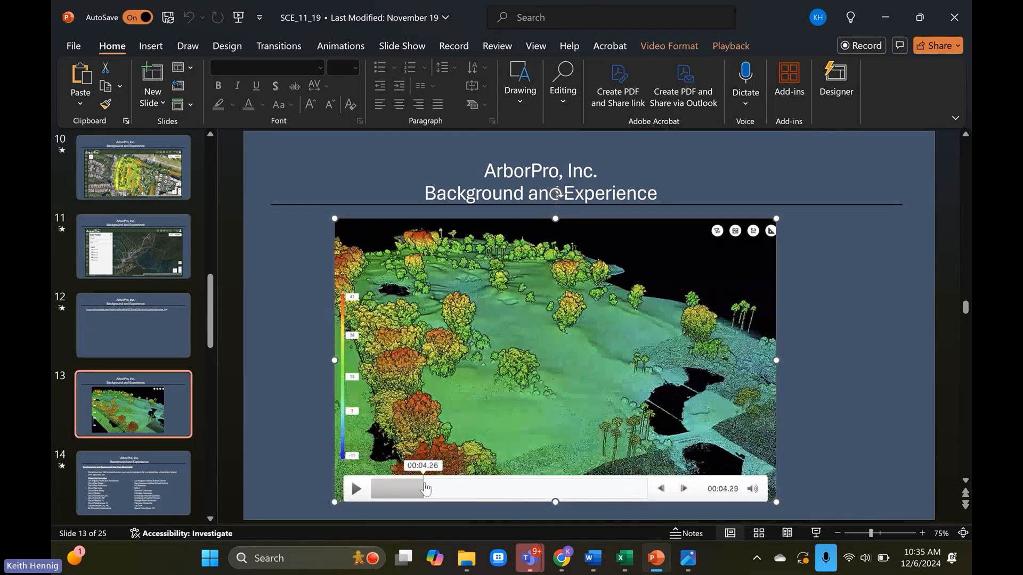
click(445, 487)
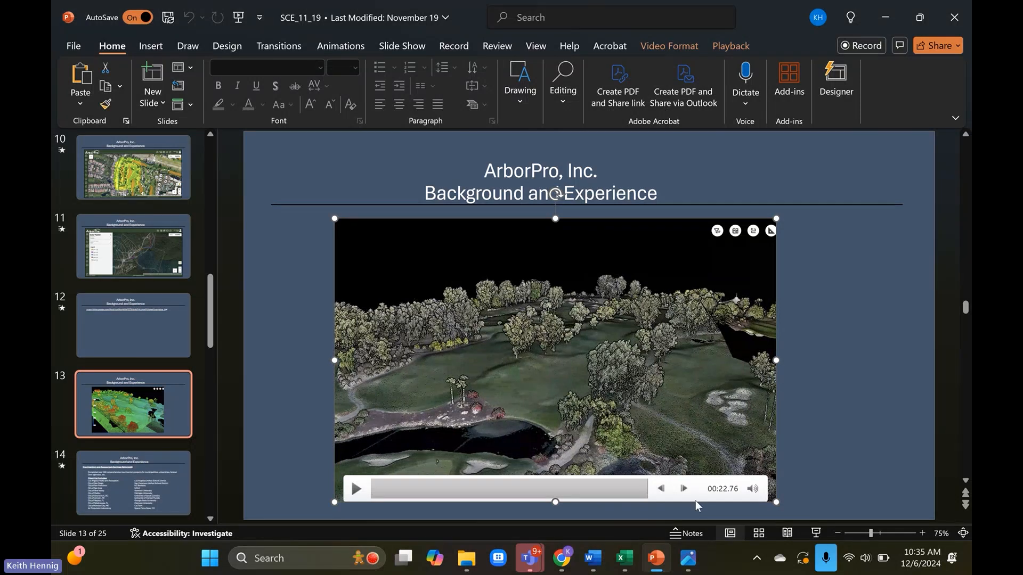
click(569, 557)
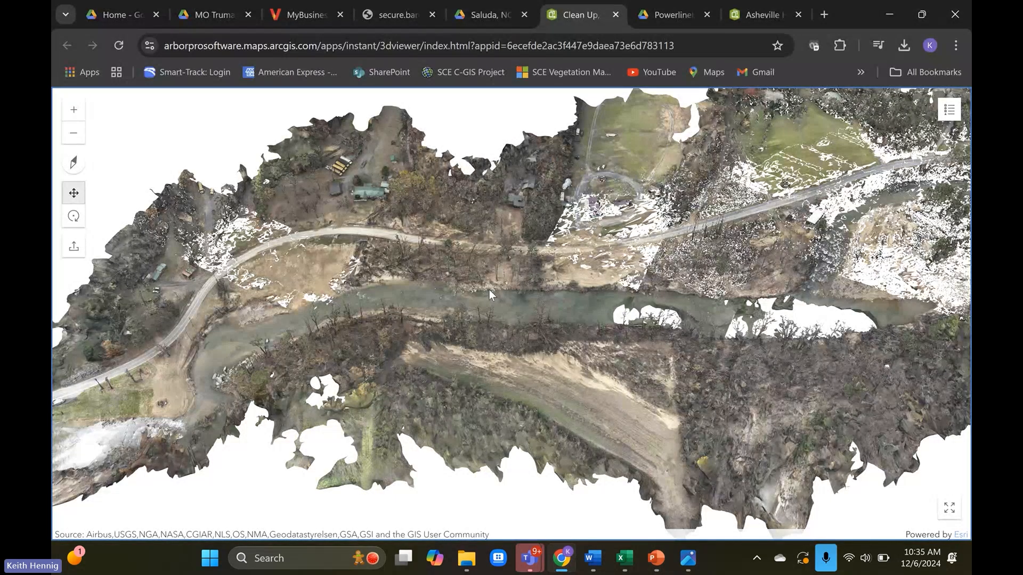
Step: Zoom in closely on the river clean-up model, shifting it up and left
scroll(489, 289, down, 5)
scroll(516, 300, up, 6)
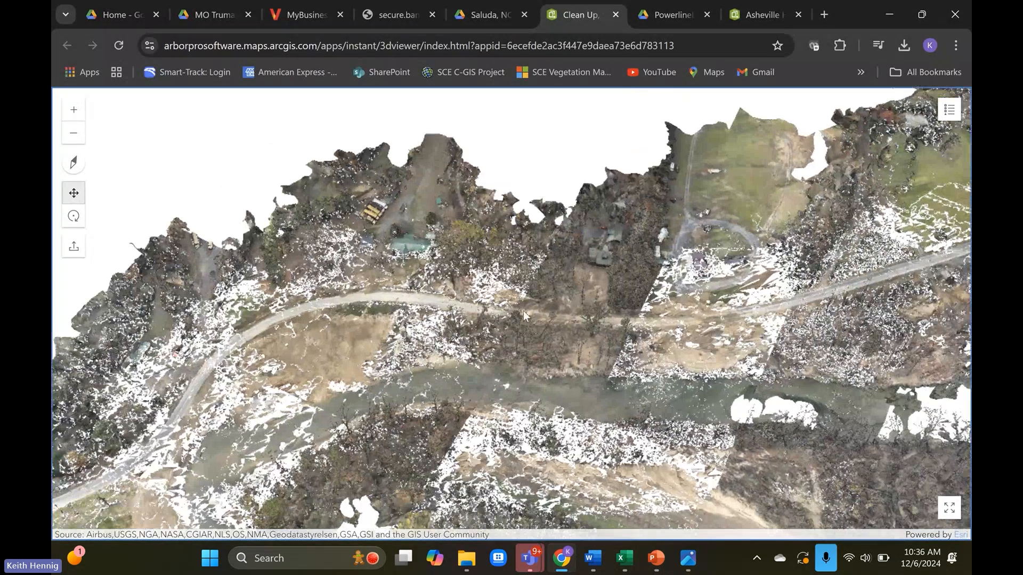
drag(522, 305, 461, 279)
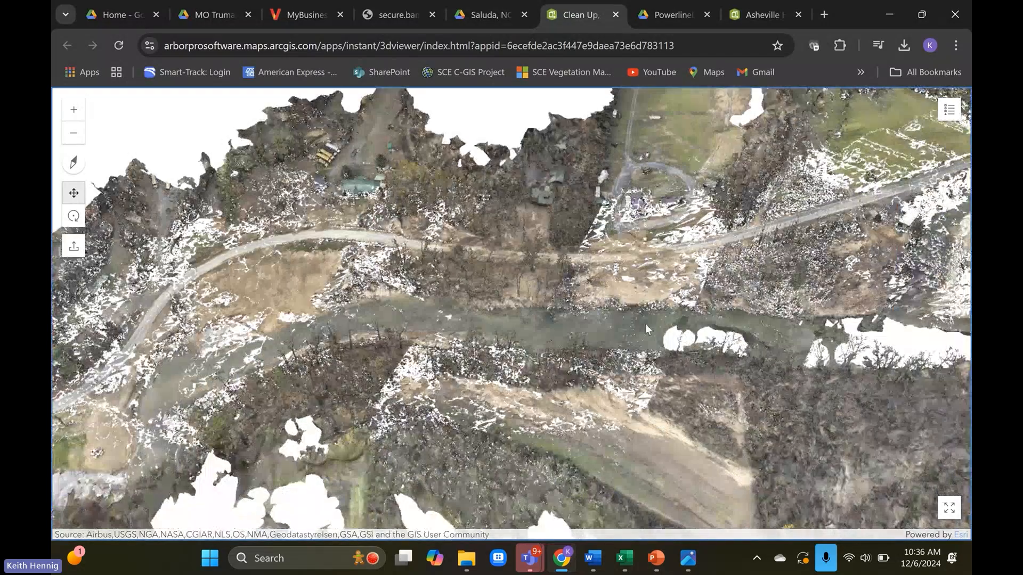
scroll(644, 324, up, 3)
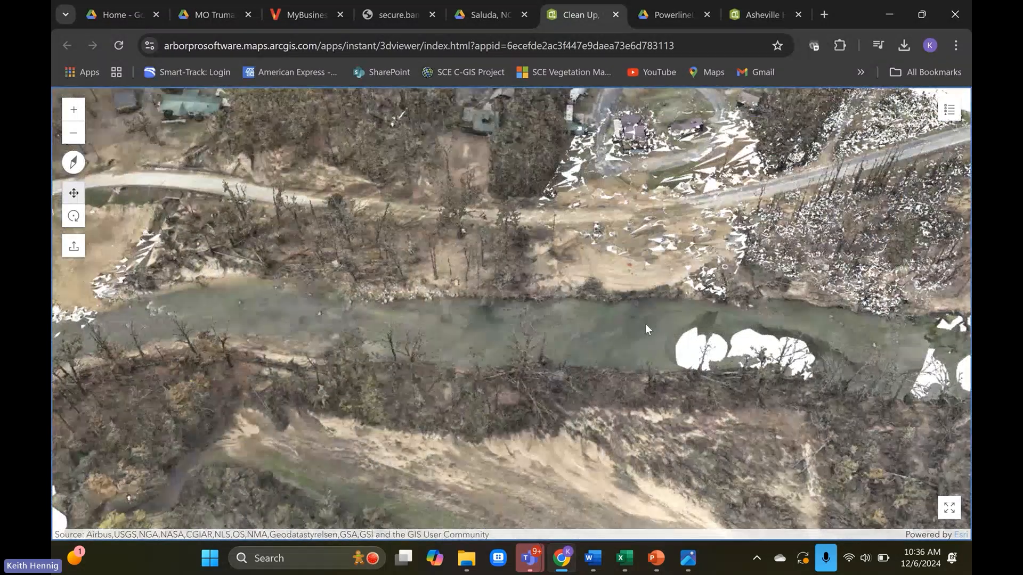
scroll(645, 324, up, 3)
scroll(644, 322, up, 2)
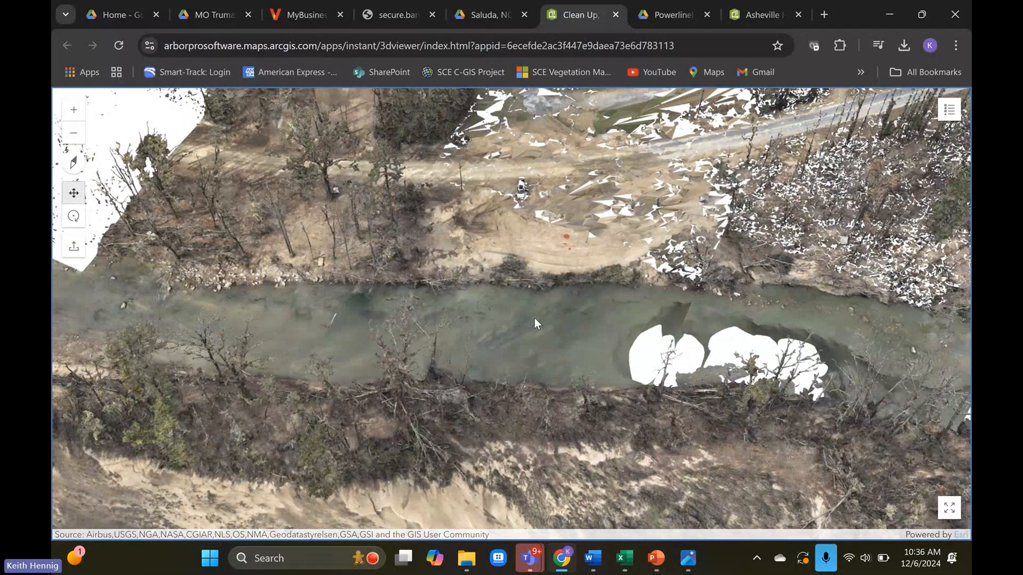
scroll(535, 318, up, 2)
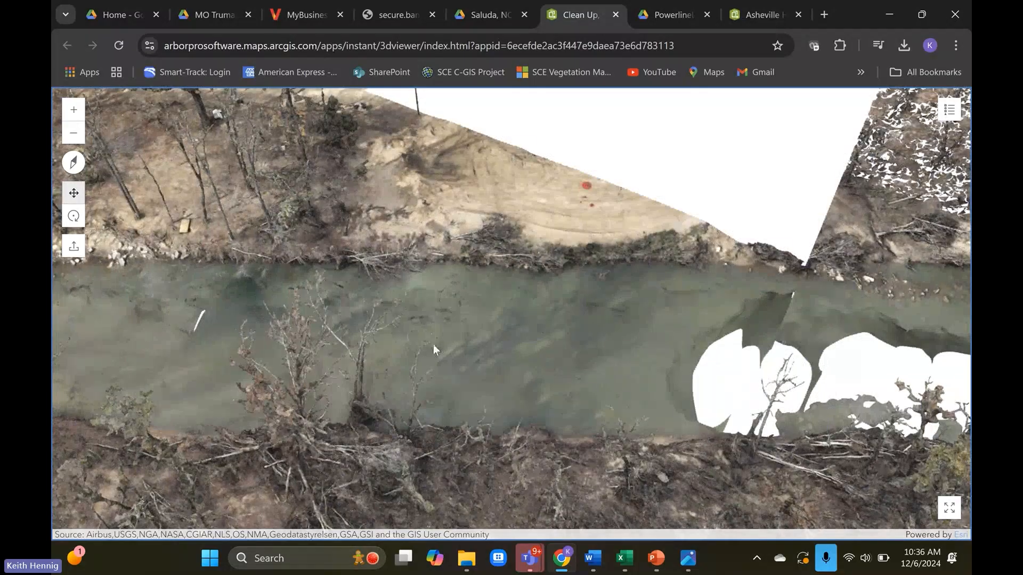
Step: Orbit the river scene to a low oblique angle, then play the PowerlineLidar.mp4 video
click(74, 215)
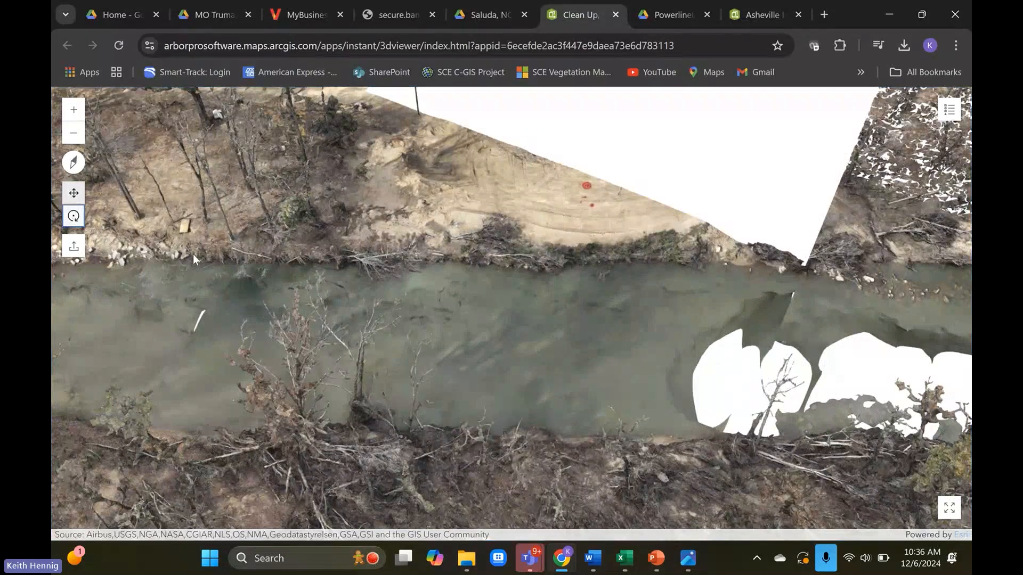
drag(274, 287, 590, 193)
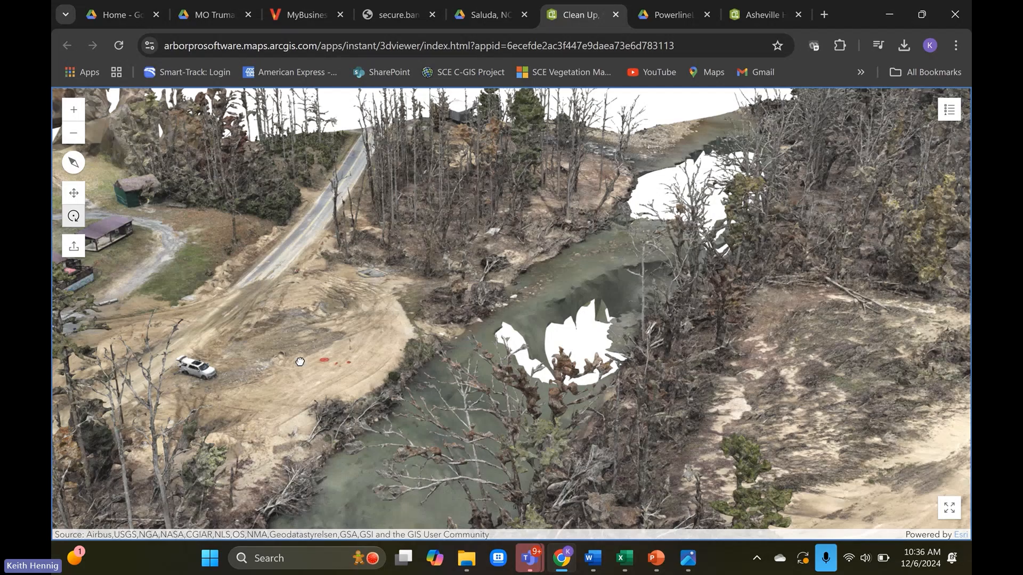
drag(300, 362, 374, 376)
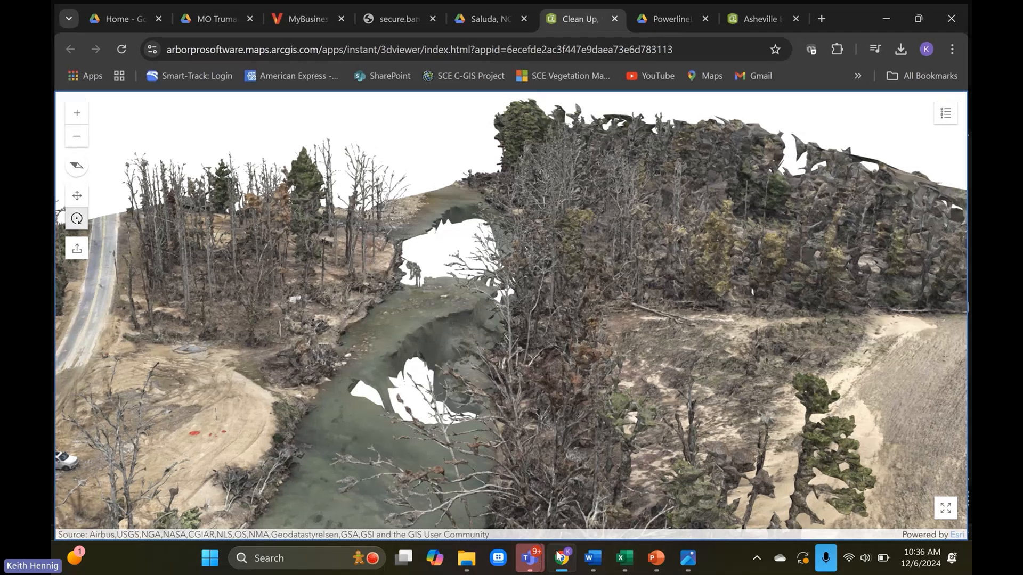
click(657, 558)
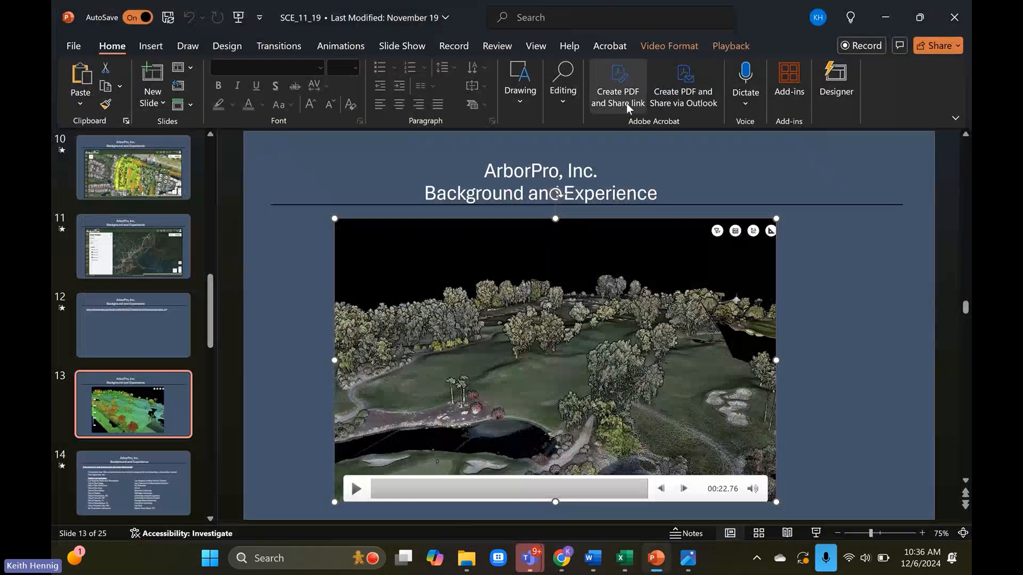
click(562, 557)
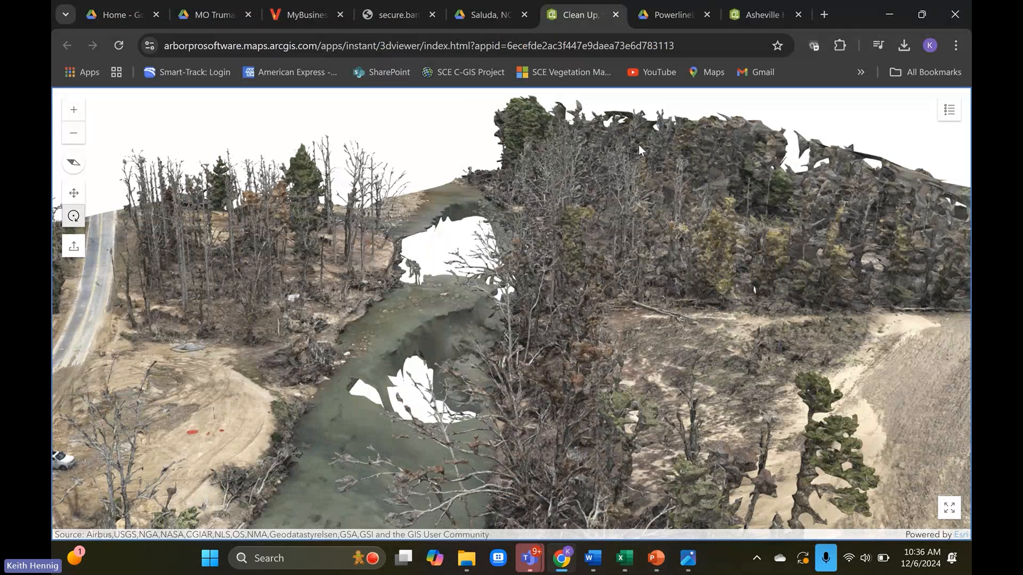
key(ctrl+Tab)
click(272, 457)
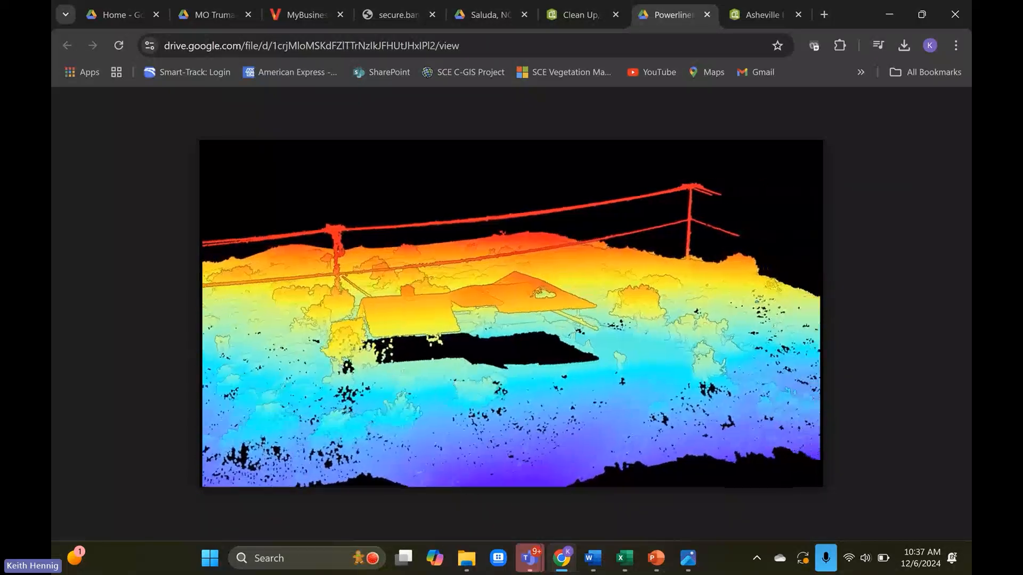
Step: Pause the powerline LiDAR video and switch to the Asheville neighbourhood 3D model
mouse_move(276, 245)
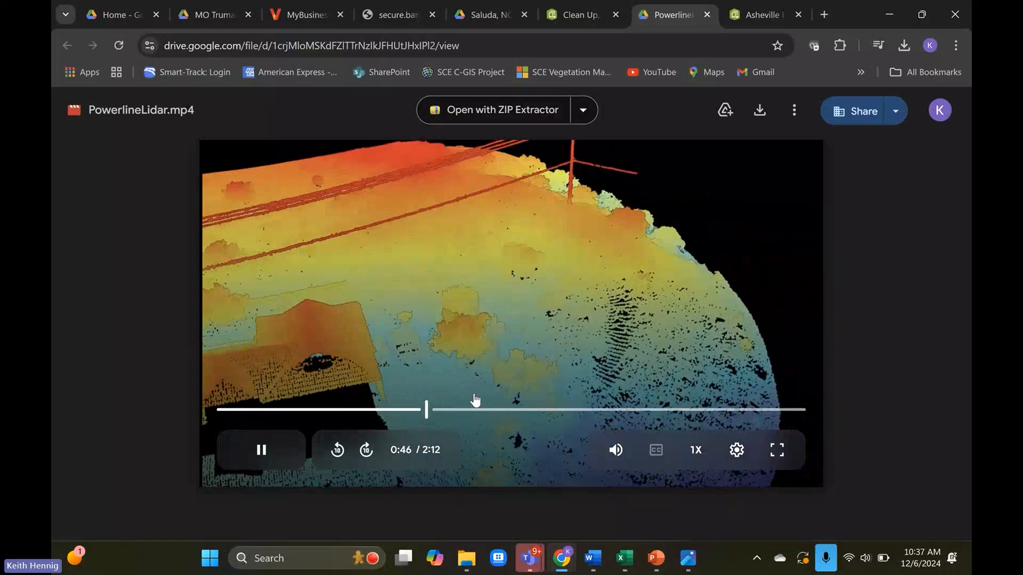
click(261, 450)
click(744, 17)
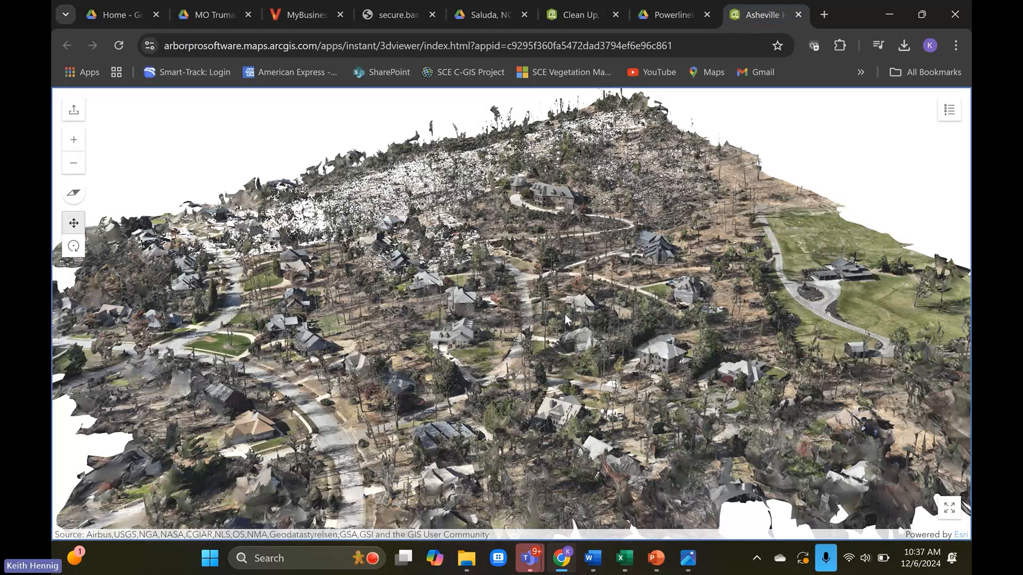
Step: Pan and zoom in on the Asheville hillside houses, then rotate around the street
drag(350, 318, 384, 296)
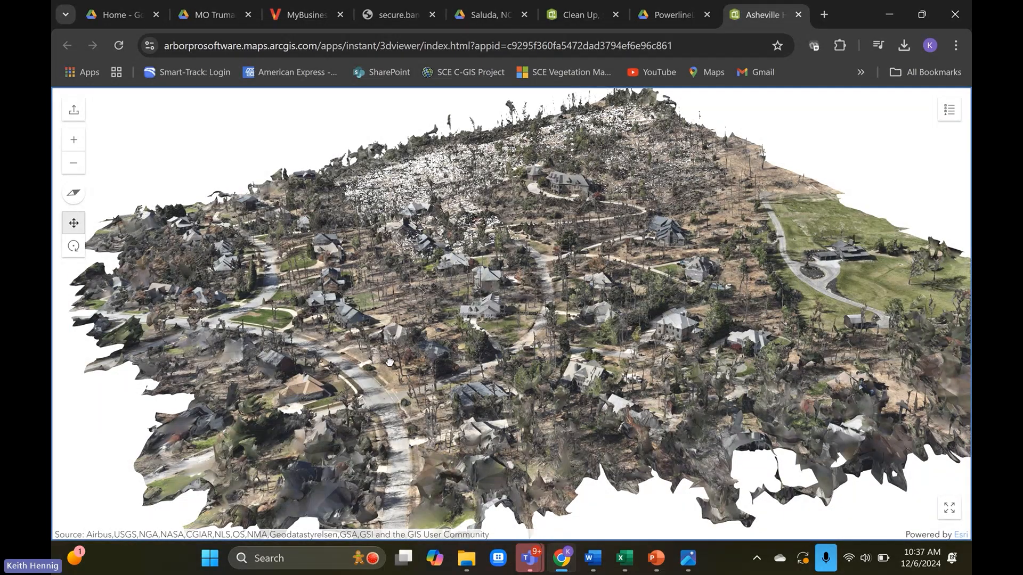
scroll(389, 363, up, 2)
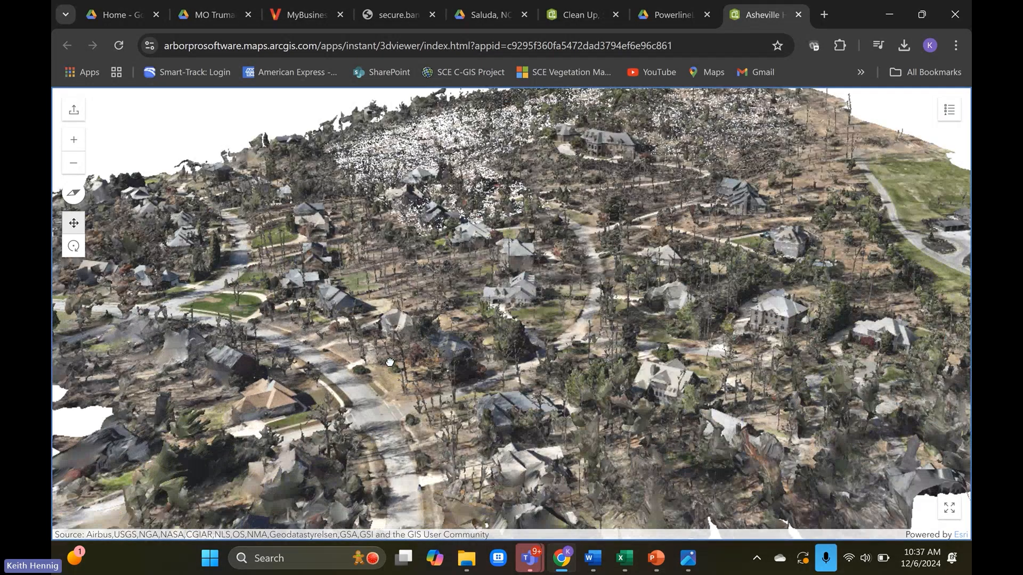
scroll(390, 363, up, 5)
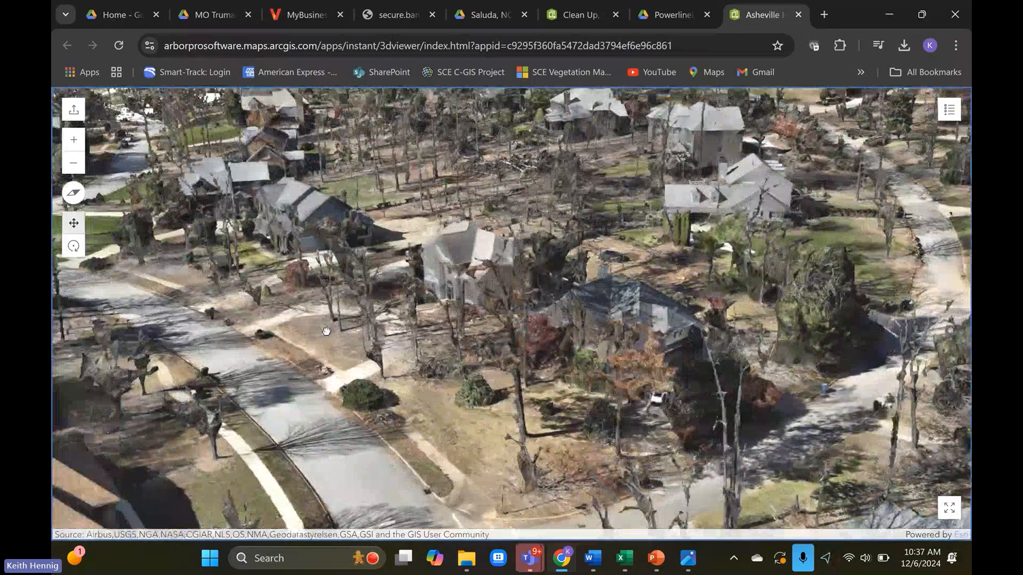
drag(326, 331, 417, 350)
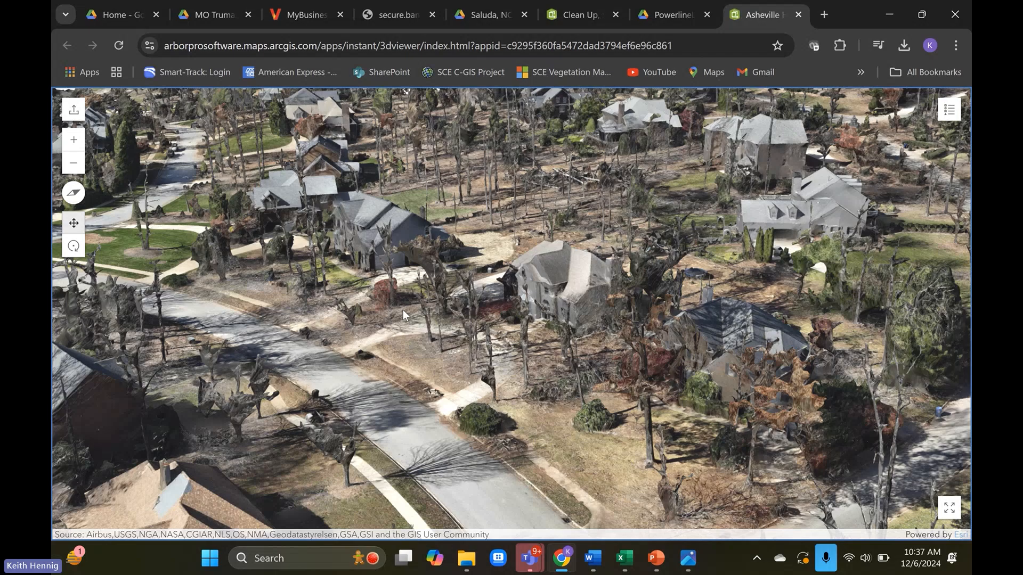
drag(403, 309, 403, 310)
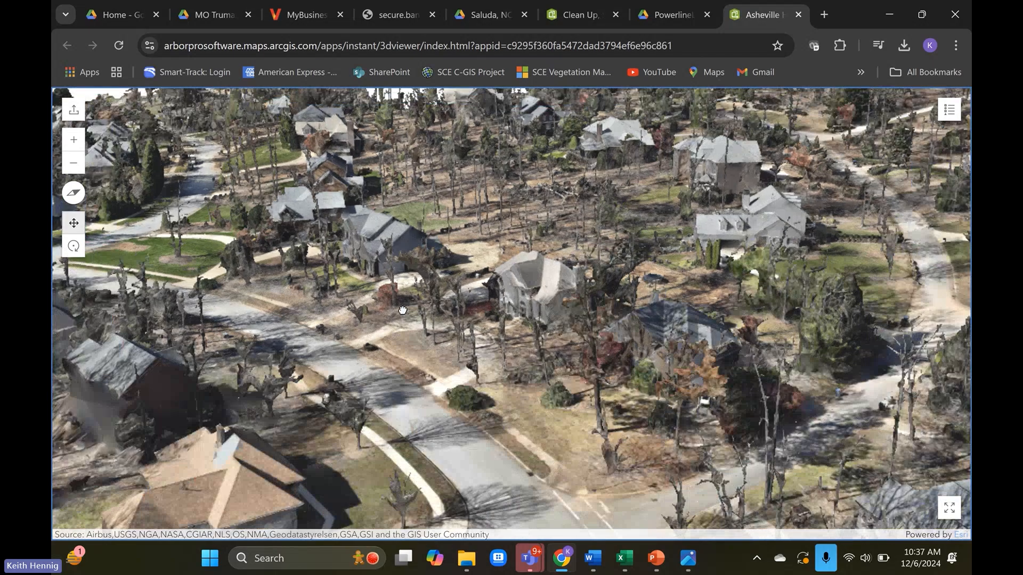
scroll(403, 310, down, 2)
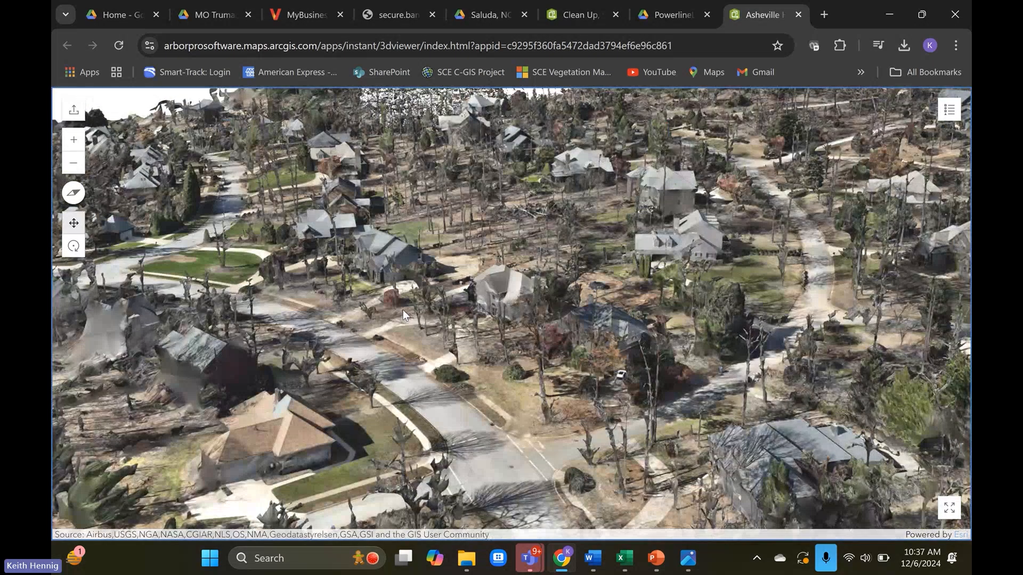